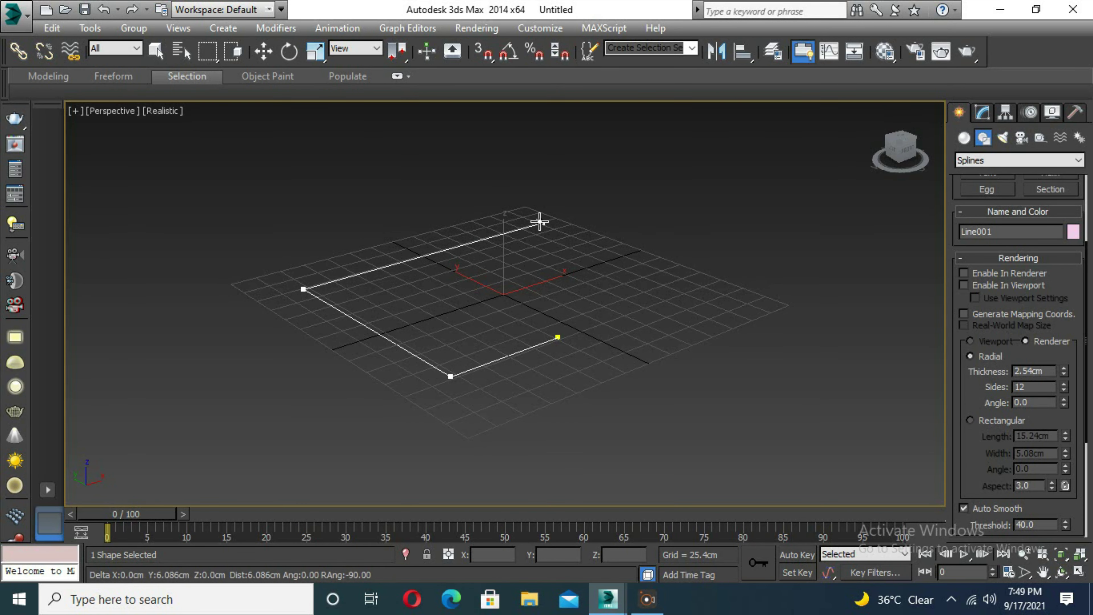
Step: Finish the stepped floor-plan line and move one of its corner vertices
right_click(559, 338)
key(alt+w)
key(alt+w)
click(982, 112)
scroll(998, 359, down, 5)
click(998, 480)
scroll(398, 349, up, 5)
click(367, 337)
key(w)
scroll(405, 346, up, 5)
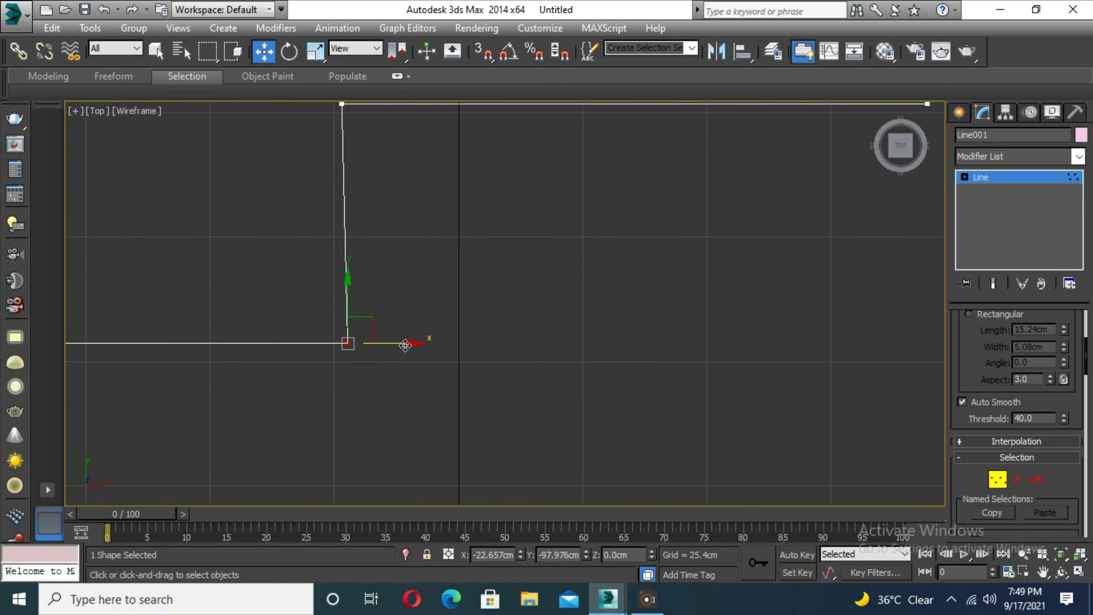
scroll(463, 406, down, 5)
Step: Render the outline in viewport with a rectangular profile, raising Length into tall walls
key(alt+w)
key(alt+w)
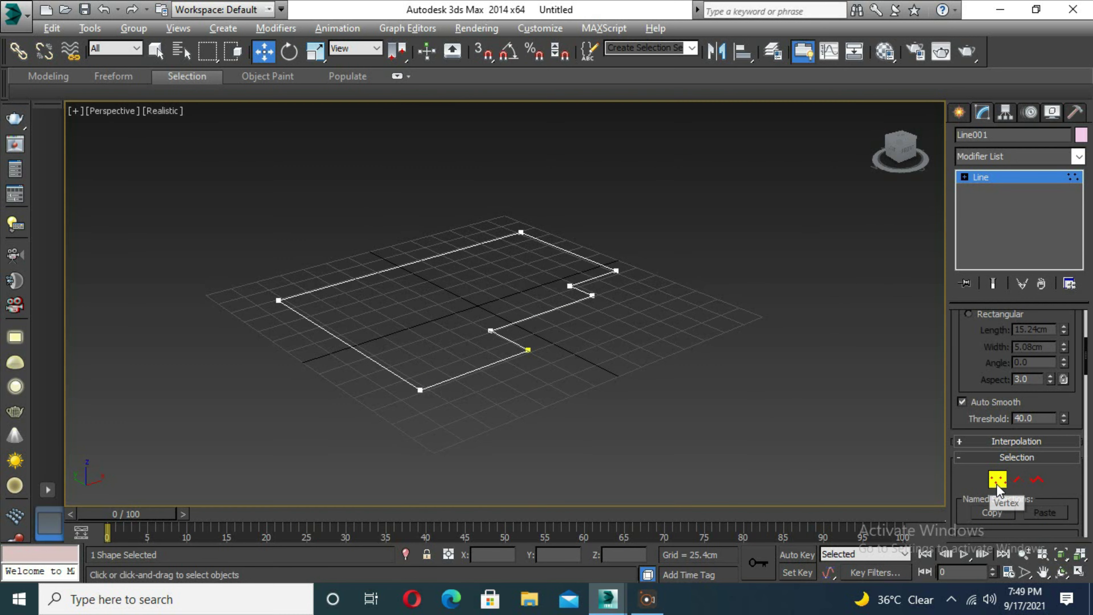
click(998, 479)
scroll(962, 347, up, 5)
click(963, 347)
scroll(990, 457, down, 3)
mouse_move(1064, 378)
mouse_down()
mouse_move(933, 560)
mouse_move(613, 310)
mouse_up()
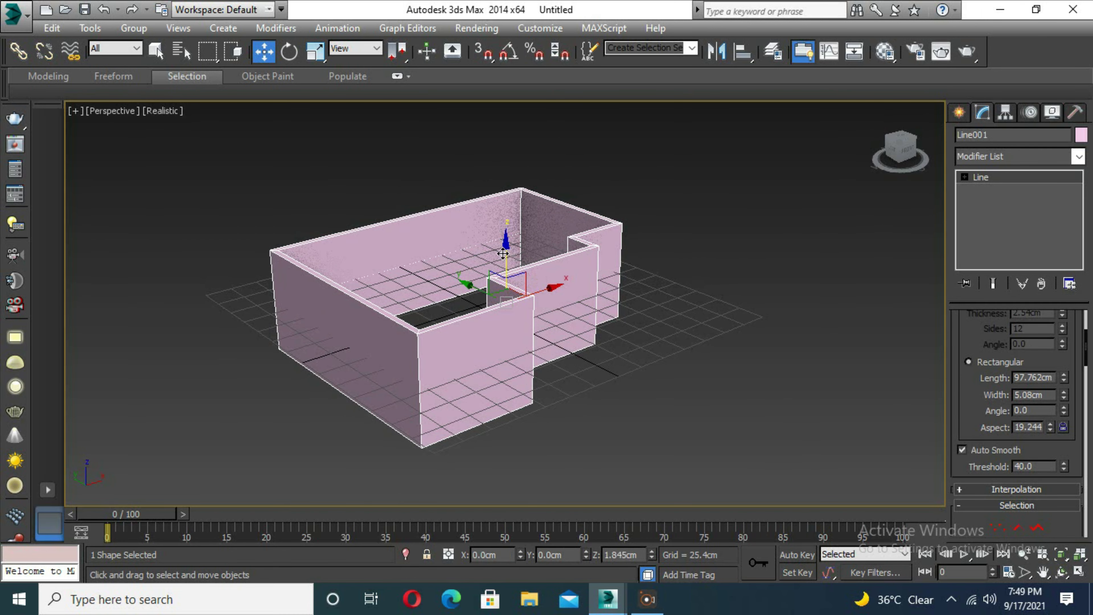
alt+middle_drag(613, 310, 451, 310)
scroll(950, 331, up, 5)
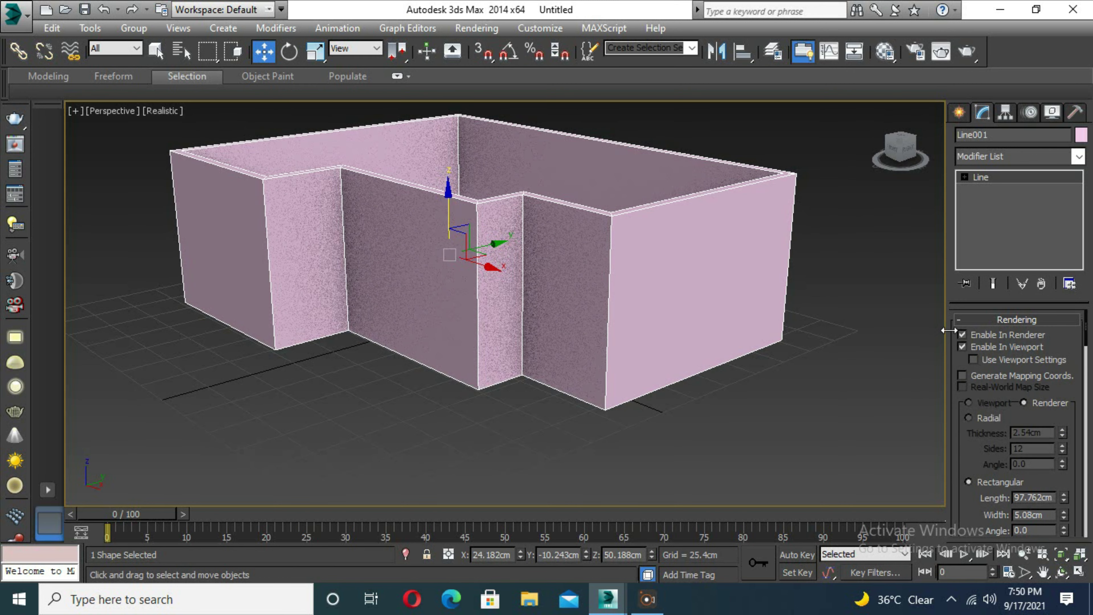
click(561, 402)
mouse_move(541, 410)
alt+middle_down()
mouse_move(552, 383)
mouse_move(531, 391)
alt+middle_up()
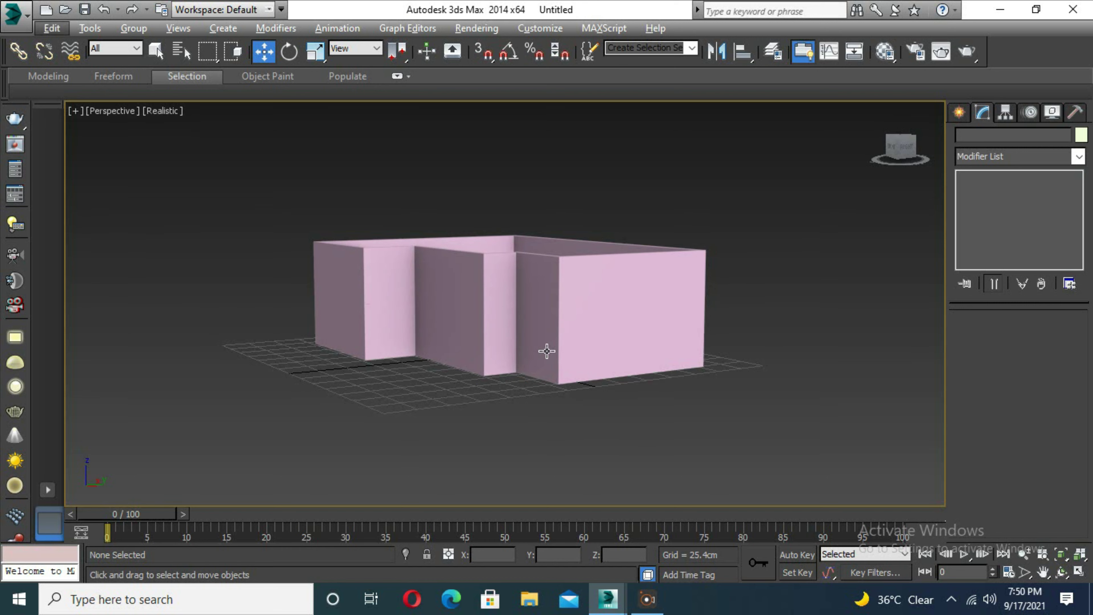
Step: Copy the wall shape upward into a stacked duplicate
key(alt+w)
click(696, 370)
shift+drag(696, 370, 719, 386)
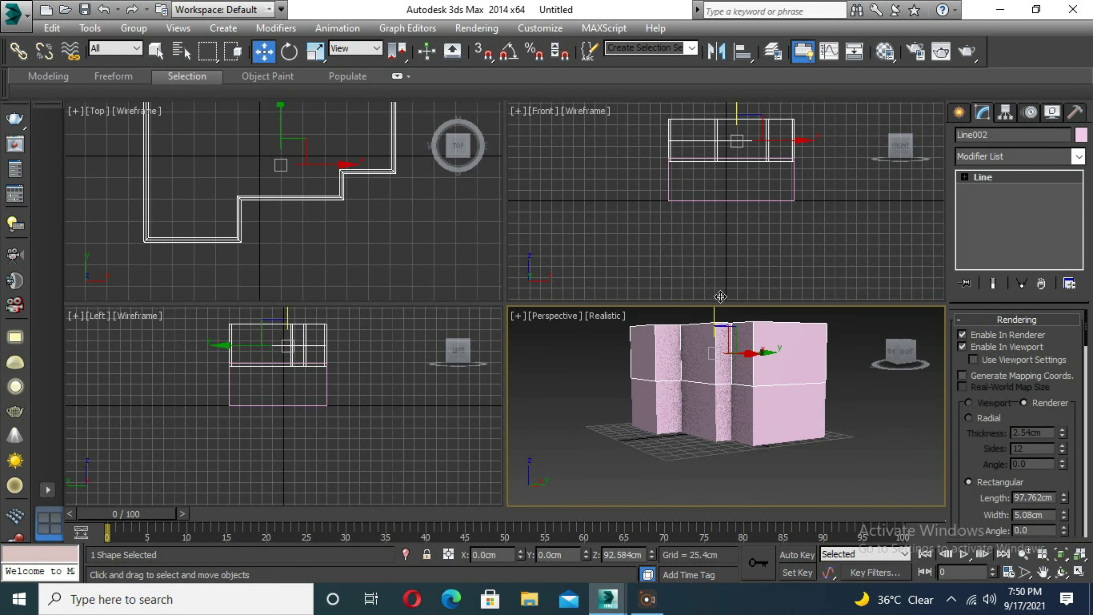
key(Return)
key(alt+w)
right_click(587, 215)
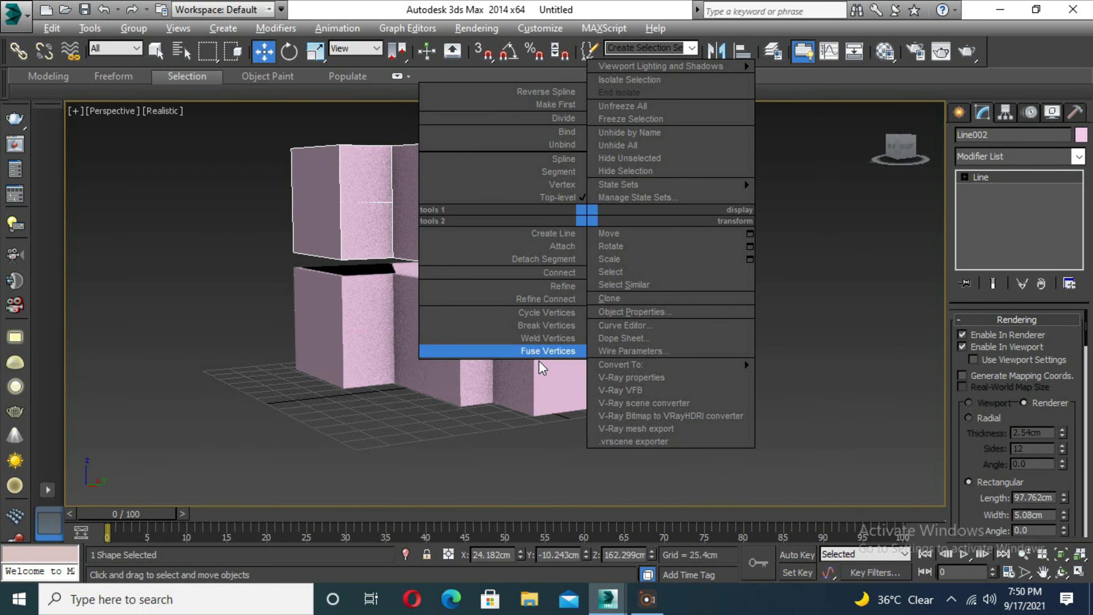
click(636, 146)
key(alt+w)
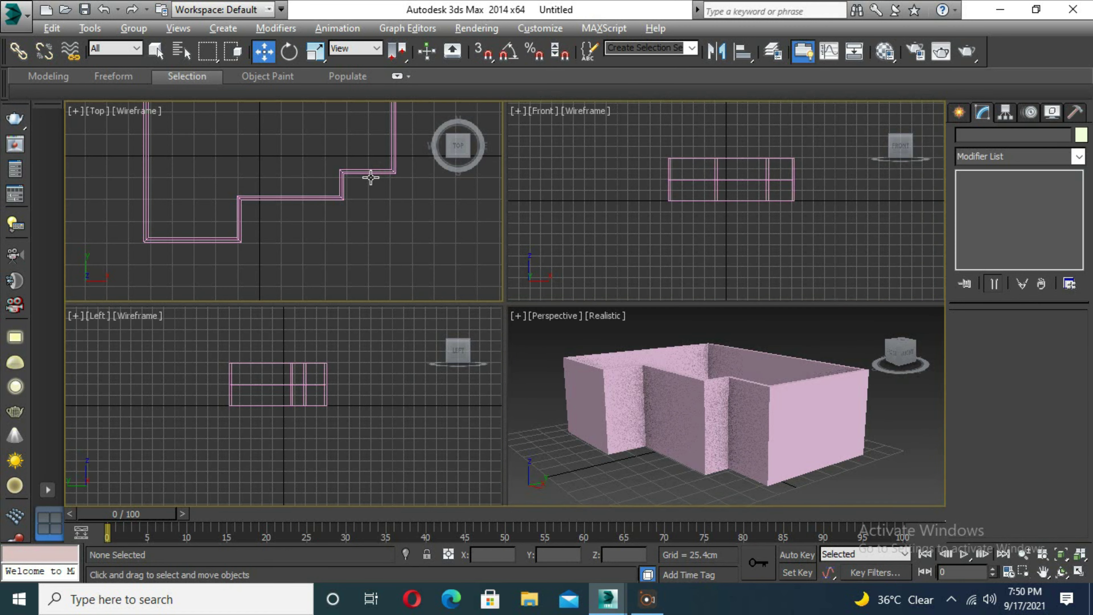
click(371, 171)
key(alt+w)
Step: Start a Standard Primitives box in the maximized Top view
click(959, 112)
click(965, 138)
click(988, 214)
key(alt+w)
key(alt+w)
Step: Finish the box at about 90 × 60.5 cm with height 9.635 cm
scroll(576, 246, up, 3)
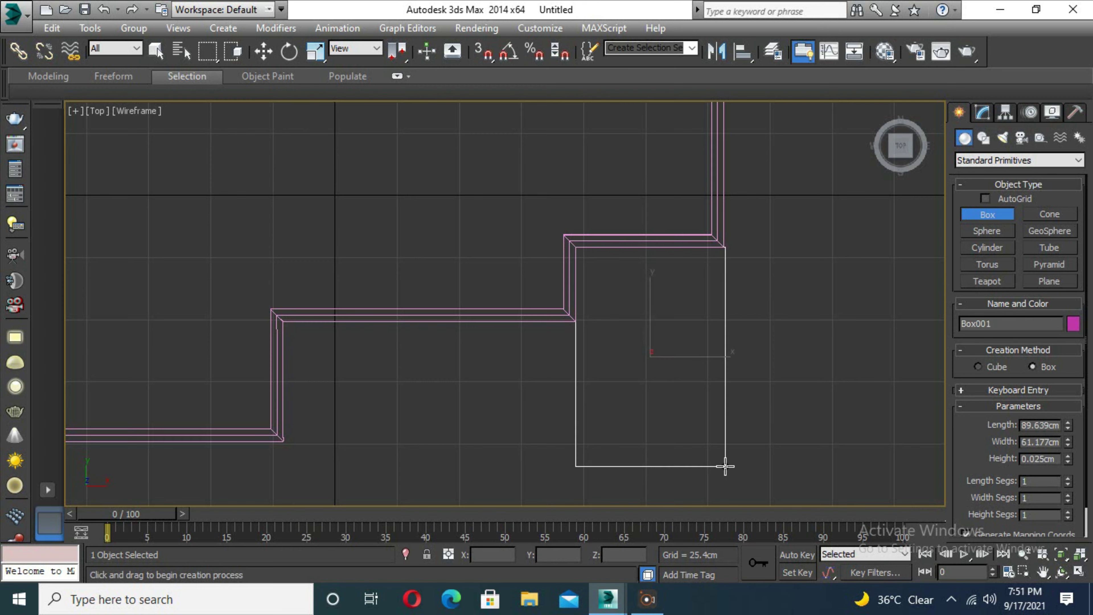
key(alt+w)
click(798, 483)
key(alt+w)
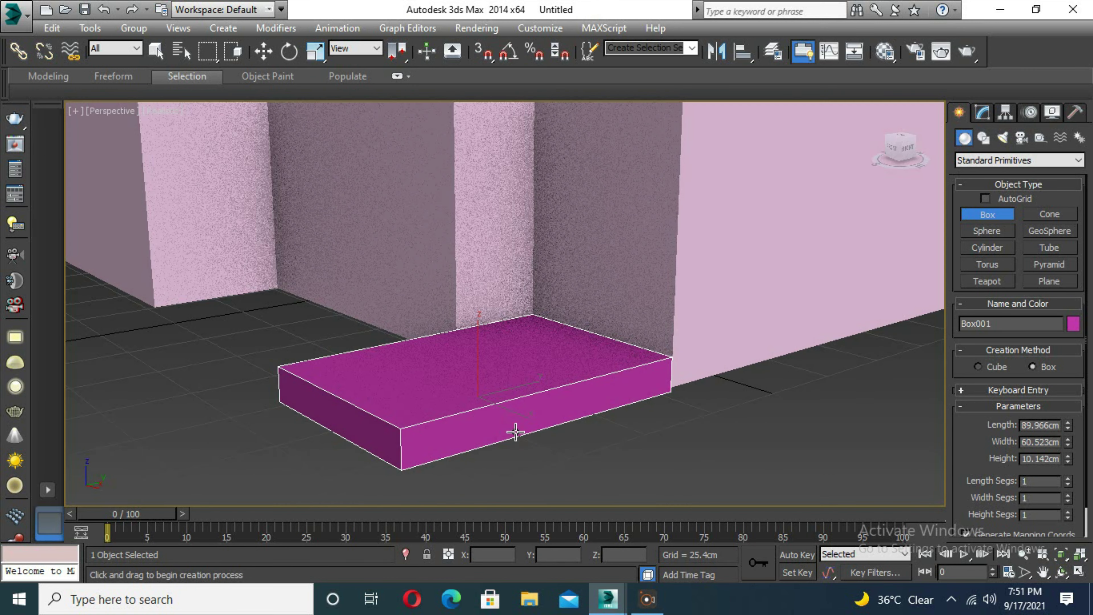
drag(1068, 458, 1069, 465)
Step: Slide the slab into the wall's inner corner and inspect it from around the room
click(263, 51)
drag(523, 383, 561, 369)
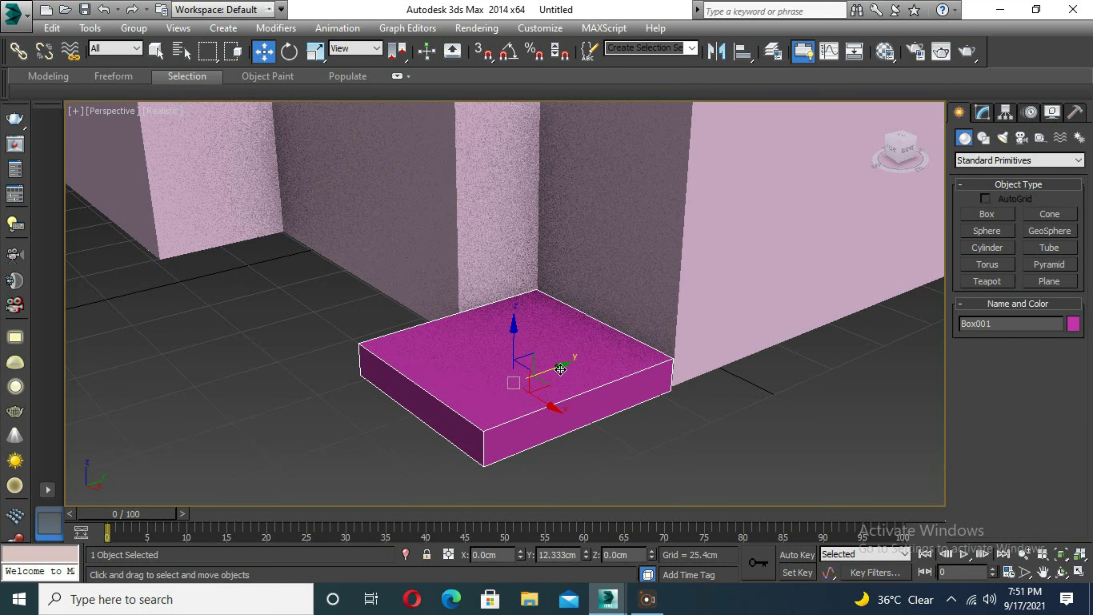
scroll(751, 383, up, 4)
scroll(243, 285, down, 2)
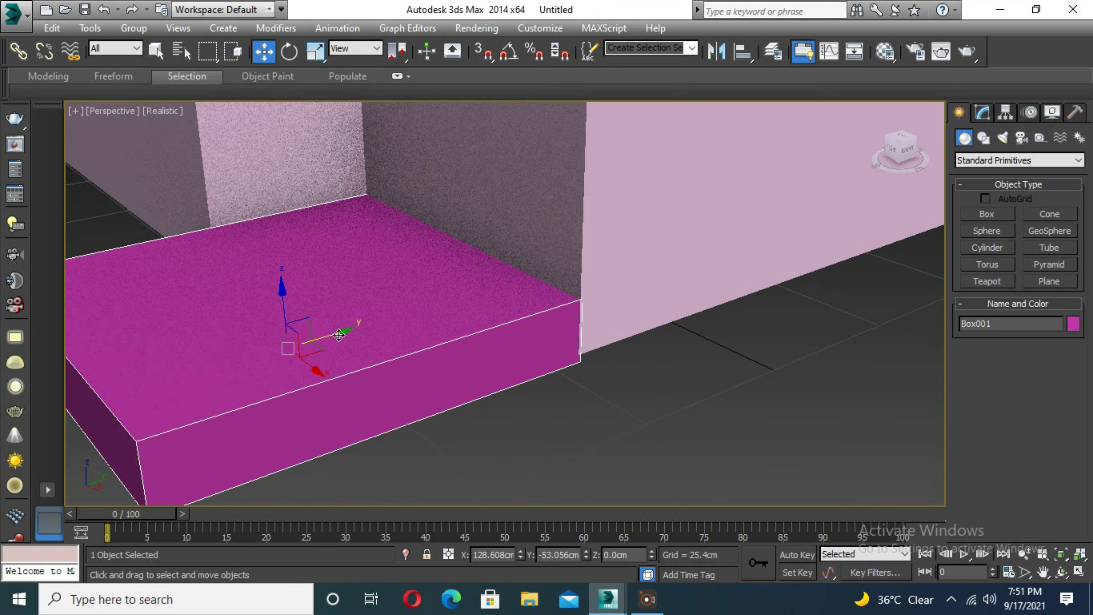
scroll(521, 409, down, 5)
click(520, 409)
mouse_move(522, 410)
alt+middle_down()
mouse_move(588, 405)
mouse_move(567, 416)
alt+middle_up()
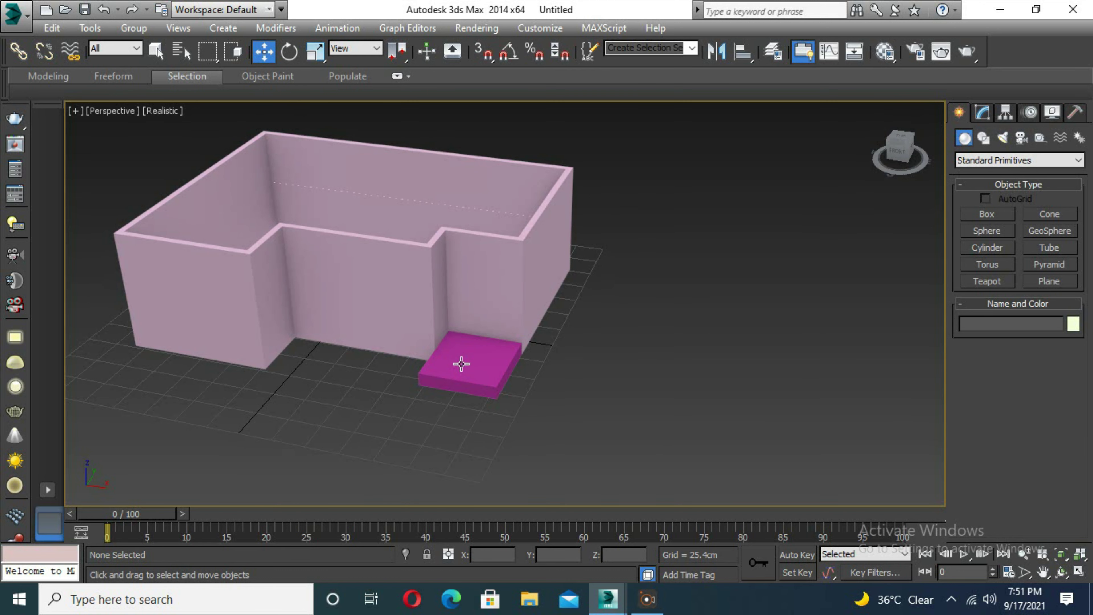
key(alt+w)
key(alt+w)
click(475, 376)
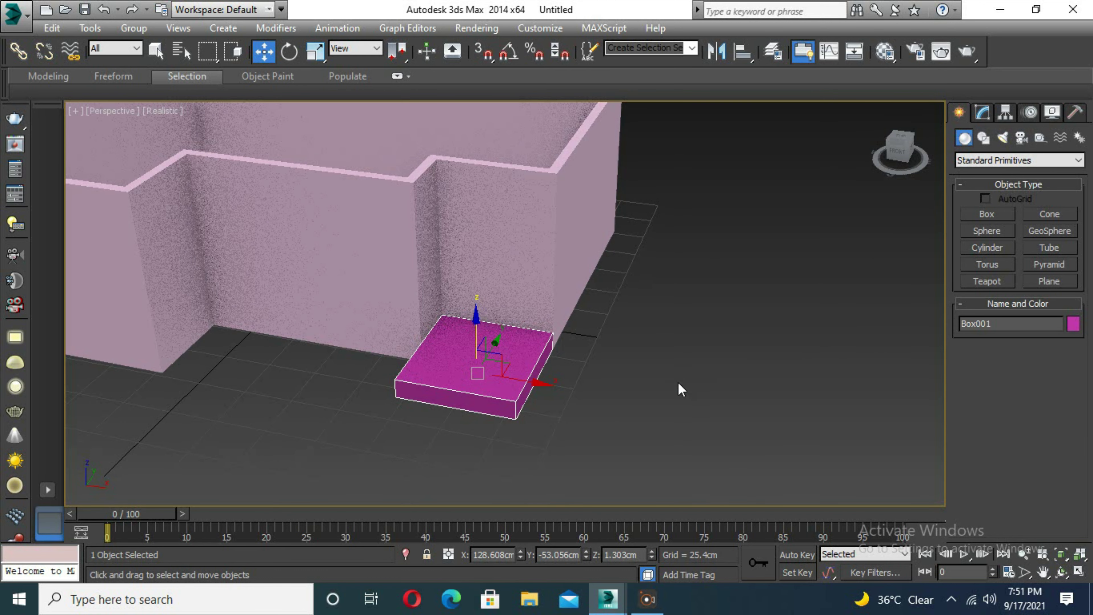
key(alt+w)
key(alt+w)
Step: Draw a new spline line, Line003, over the slab in Top view
click(983, 138)
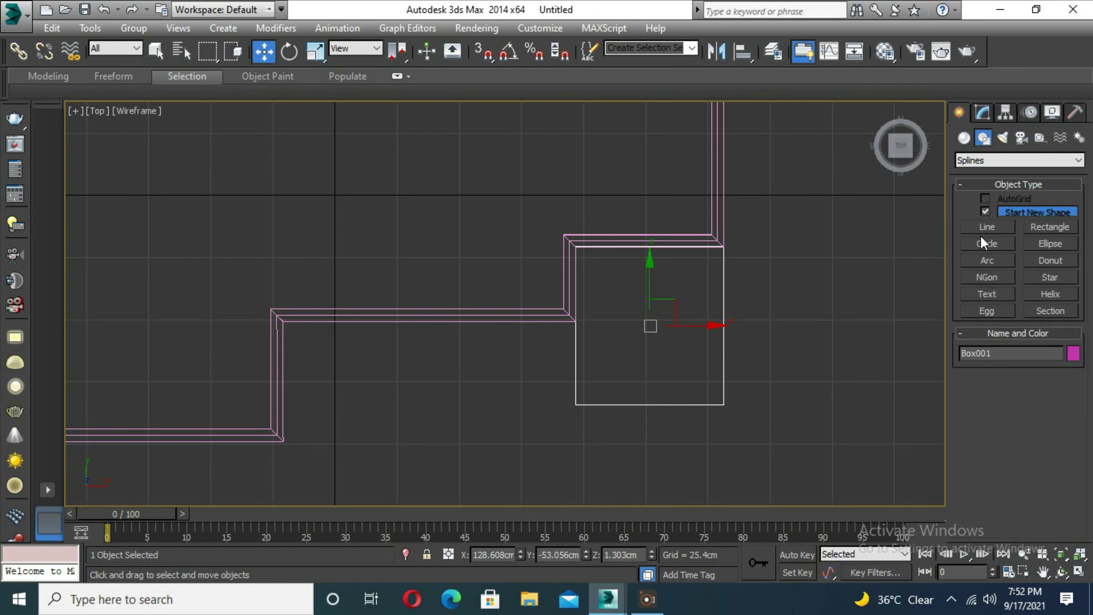
click(987, 228)
scroll(574, 316, up, 2)
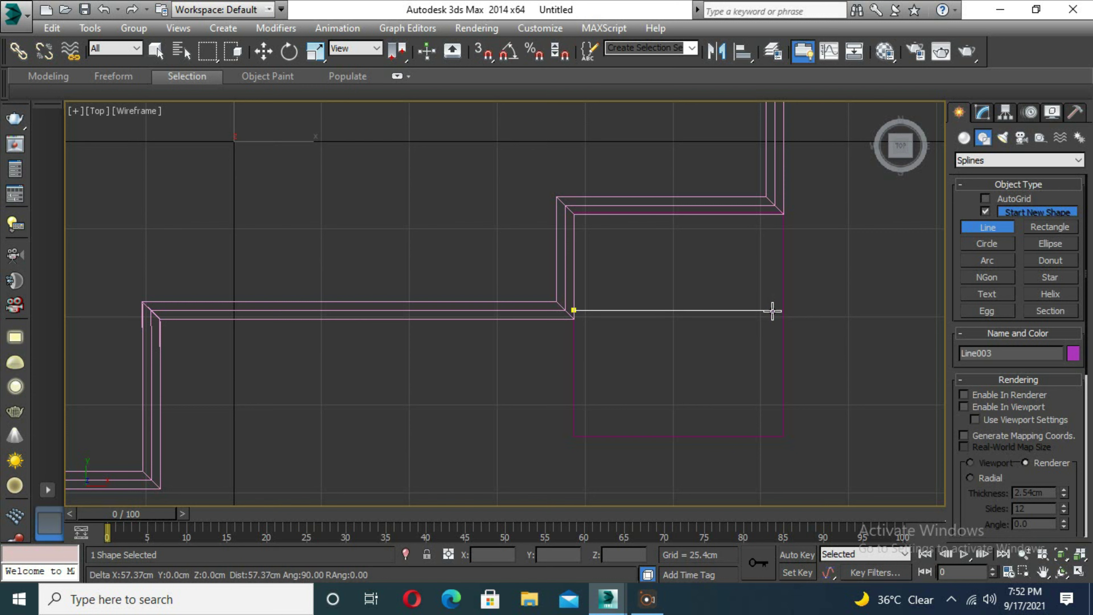
click(774, 213)
right_click(773, 214)
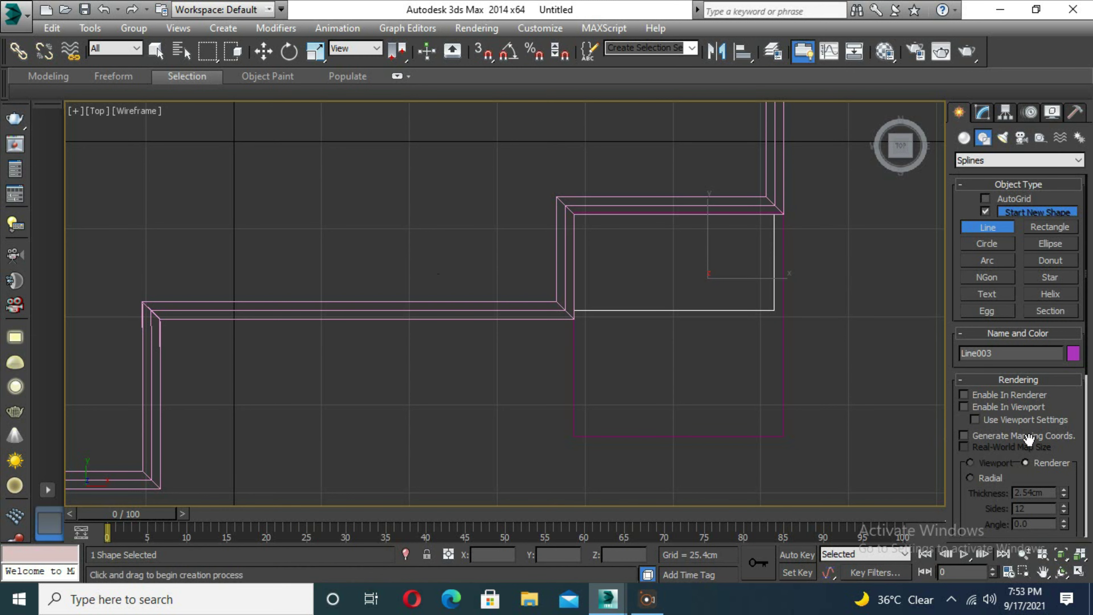
Step: Enable In Renderer and In Viewport with a shorter rectangular profile Length
key(w)
key(alt+w)
click(962, 347)
click(962, 335)
drag(1064, 499, 1066, 546)
right_click(904, 482)
key(alt+w)
Step: Lift the bar about 75 cm to Z 75.419 and fine-tune its profile length
drag(499, 353, 563, 219)
alt+middle_drag(563, 219, 624, 228)
drag(1065, 499, 1064, 508)
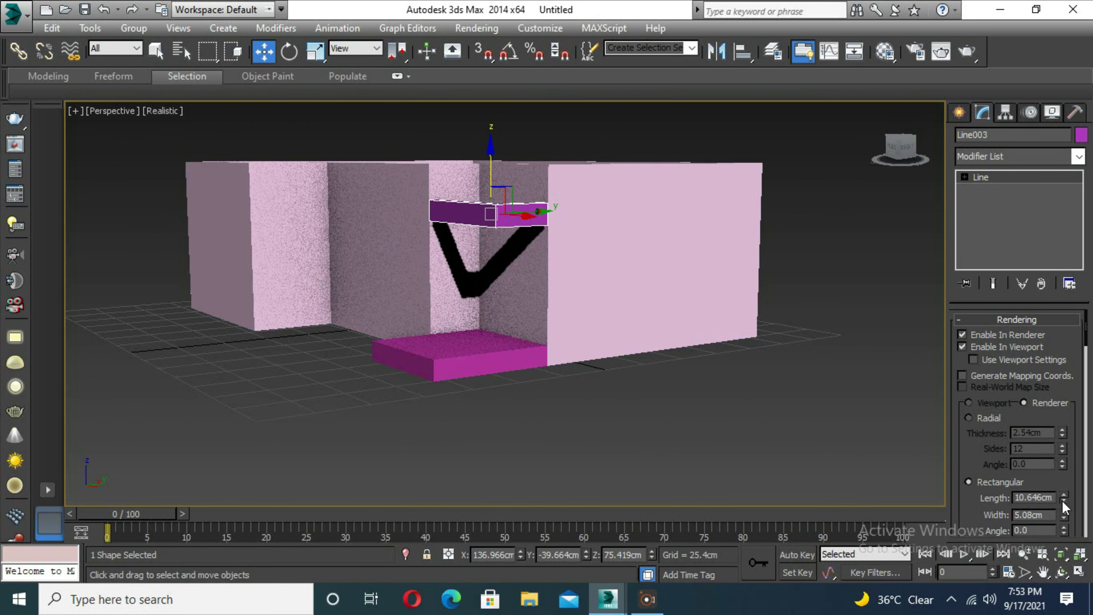
mouse_move(625, 258)
alt+middle_down()
mouse_move(696, 315)
mouse_move(507, 189)
alt+middle_up()
scroll(695, 315, up, 3)
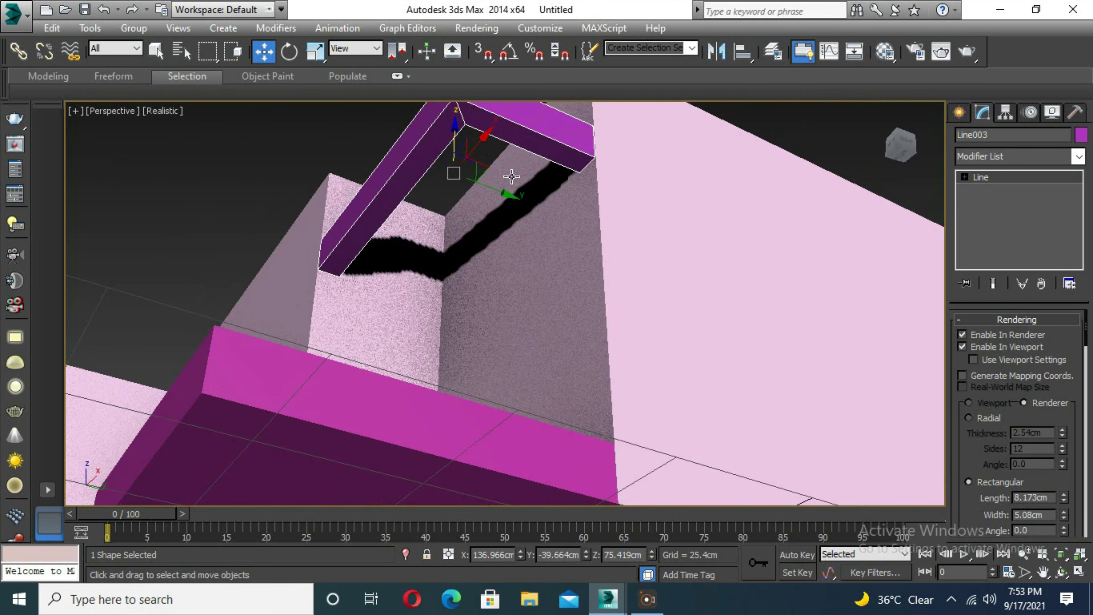
scroll(492, 129, up, 3)
Step: Convert the Line003 bar to an editable poly
right_click(498, 161)
click(689, 318)
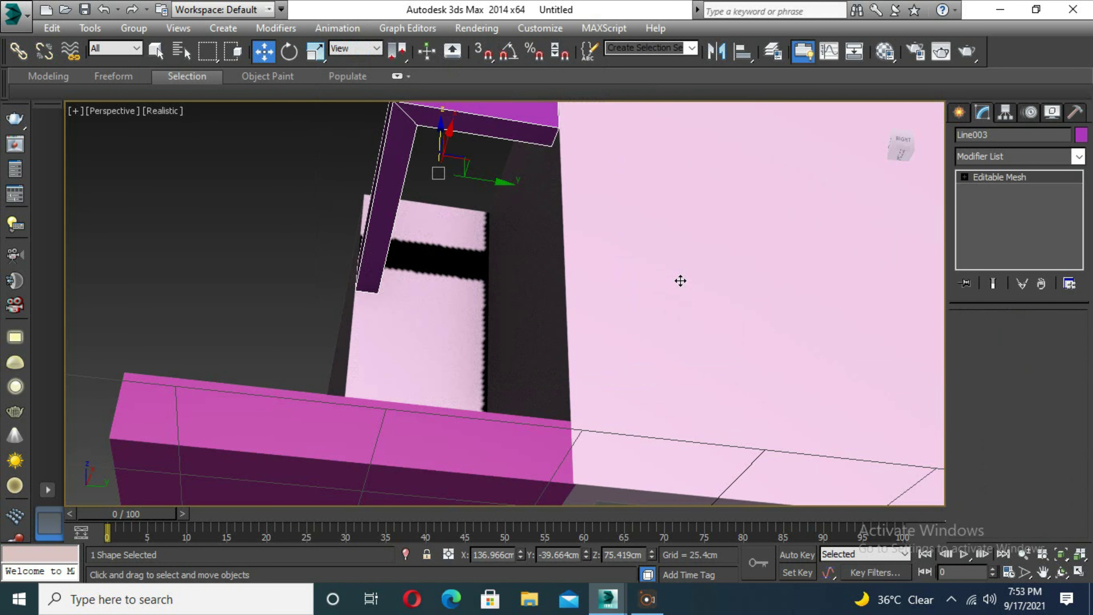
right_click(469, 202)
click(689, 352)
key(2)
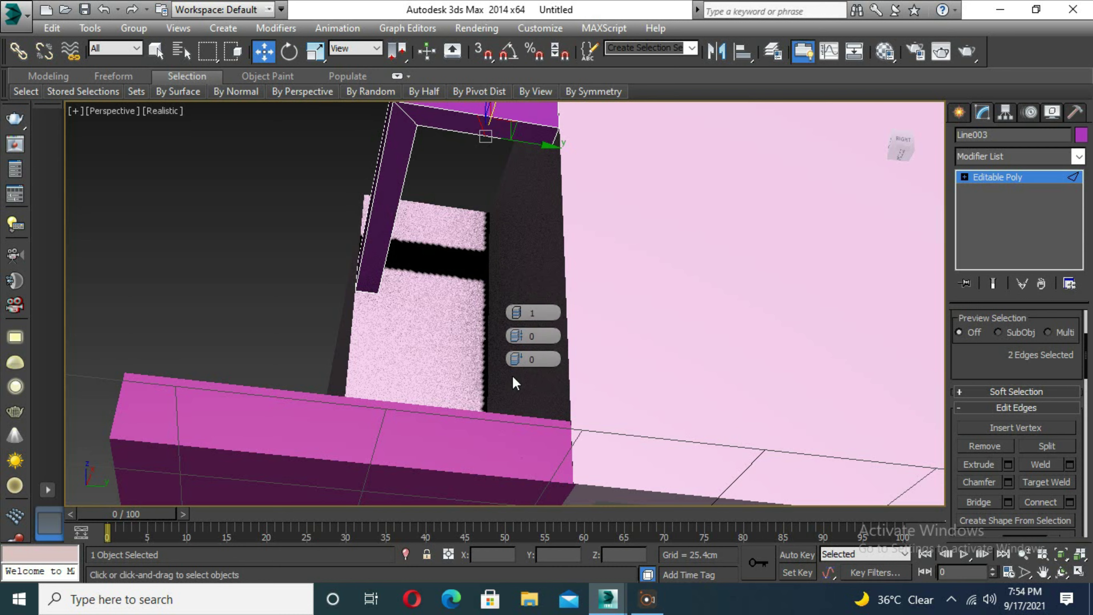
key(alt+w)
key(alt+w)
scroll(774, 260, up, 5)
Step: Connect two edges of the bar and nudge the new vertex along X
key(1)
scroll(901, 339, up, 3)
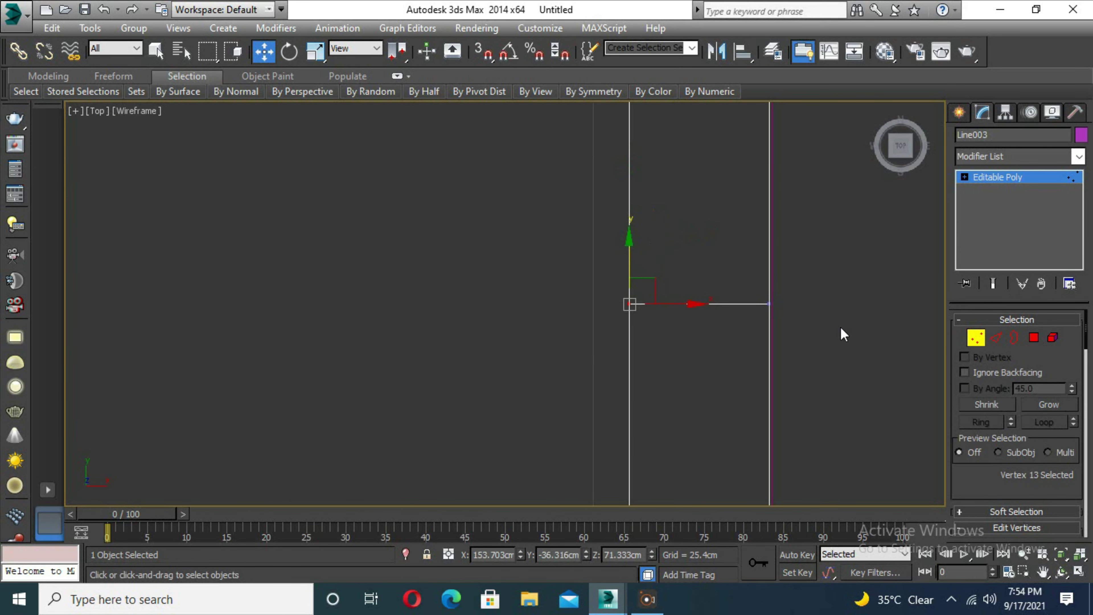
key(alt+w)
key(2)
key(ctrl+shift+e)
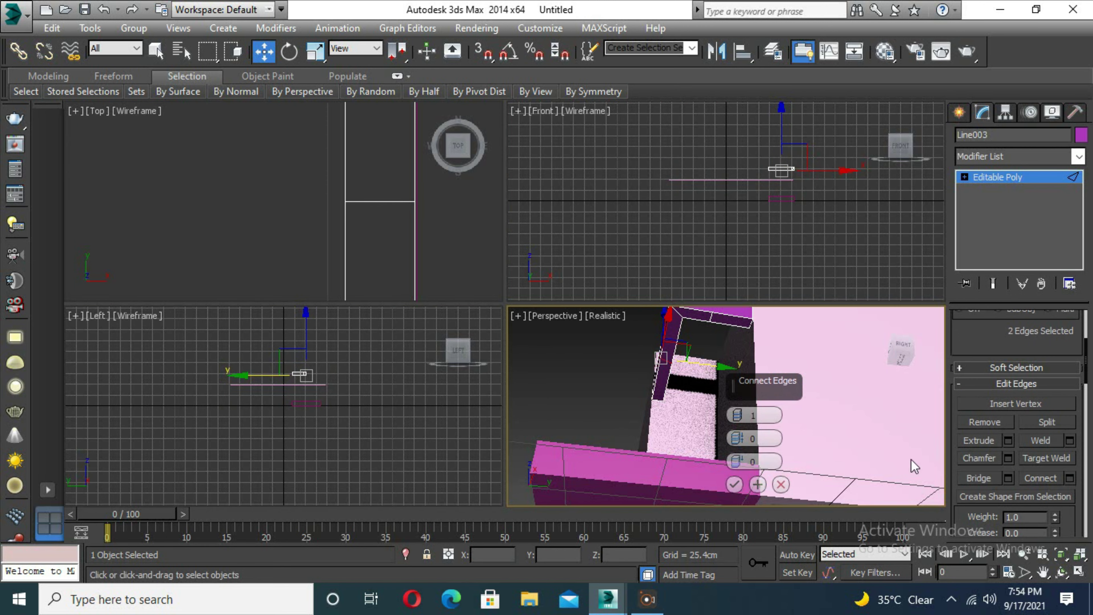
click(734, 484)
scroll(302, 194, down, 3)
key(1)
scroll(414, 194, up, 3)
scroll(414, 194, up, 2)
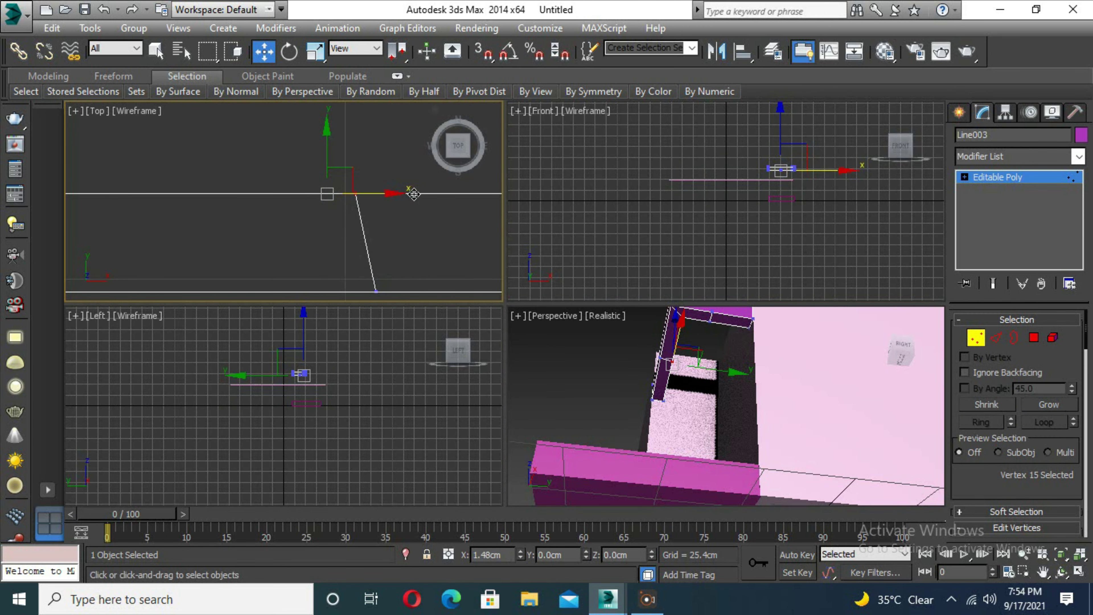
drag(434, 196, 438, 196)
scroll(259, 226, down, 2)
key(alt+w)
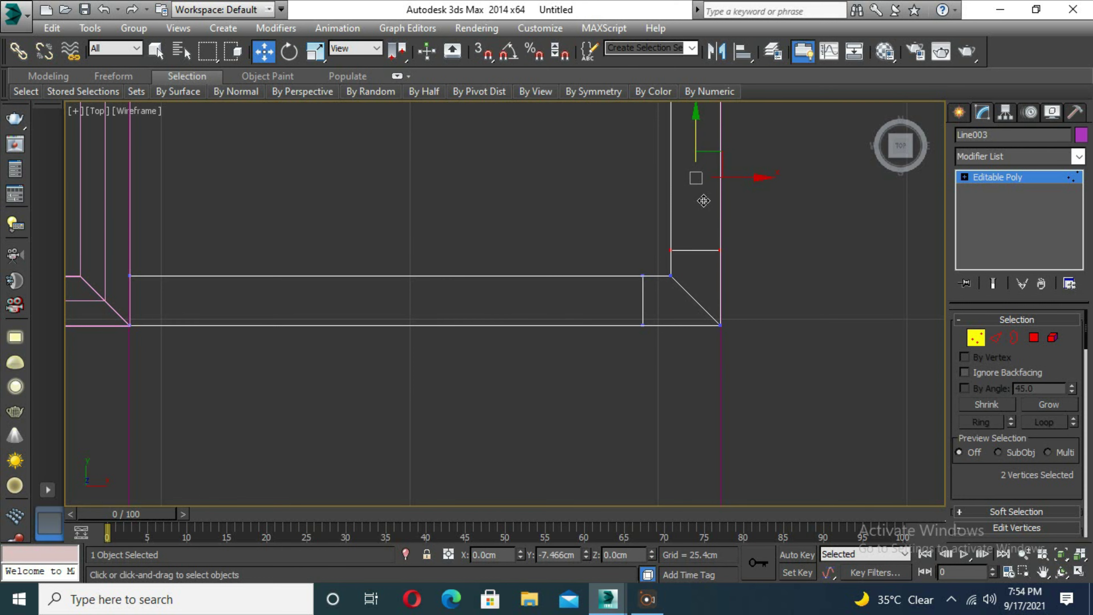
Step: Extrude the two end polygons down into a vertical leg reaching the slab
key(1)
key(alt+w)
click(491, 212)
key(alt+w)
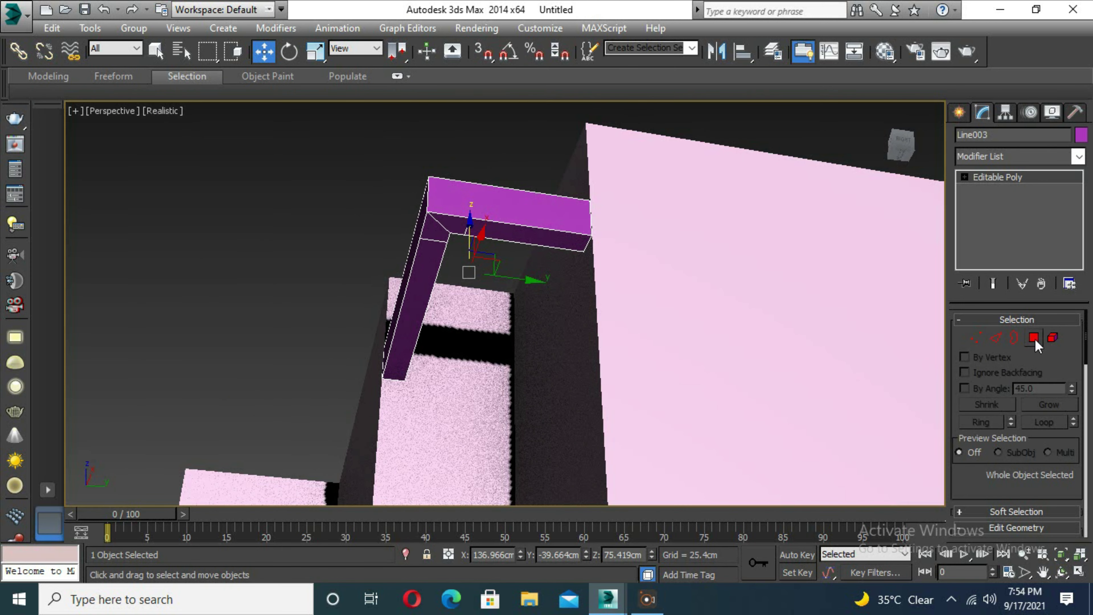
click(1034, 339)
alt+middle_drag(645, 367, 569, 403)
scroll(1016, 431, down, 5)
click(1009, 420)
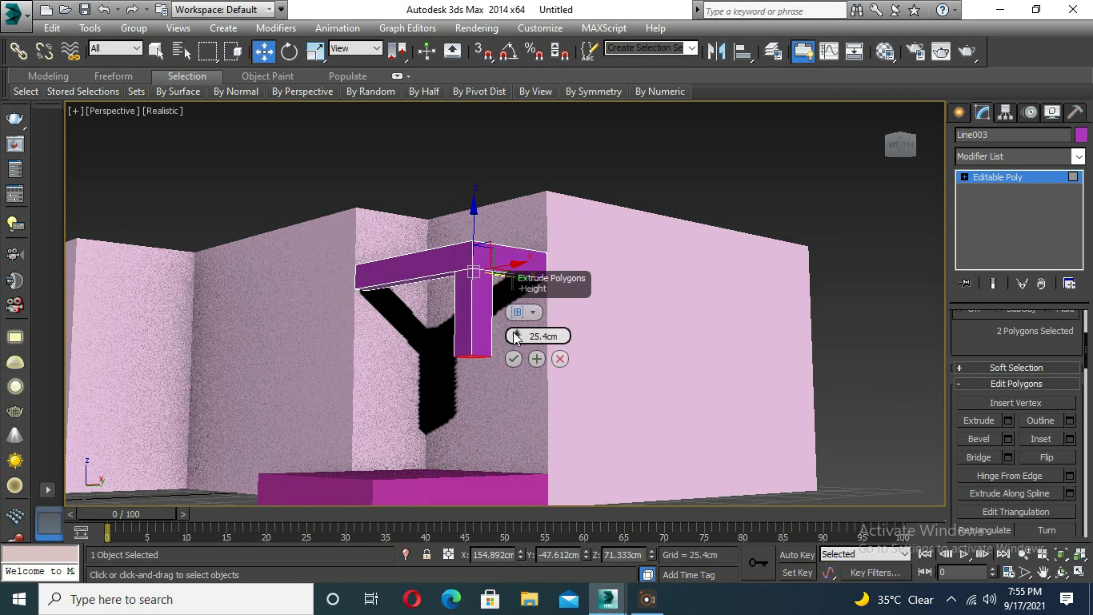
drag(517, 337, 504, 263)
click(513, 358)
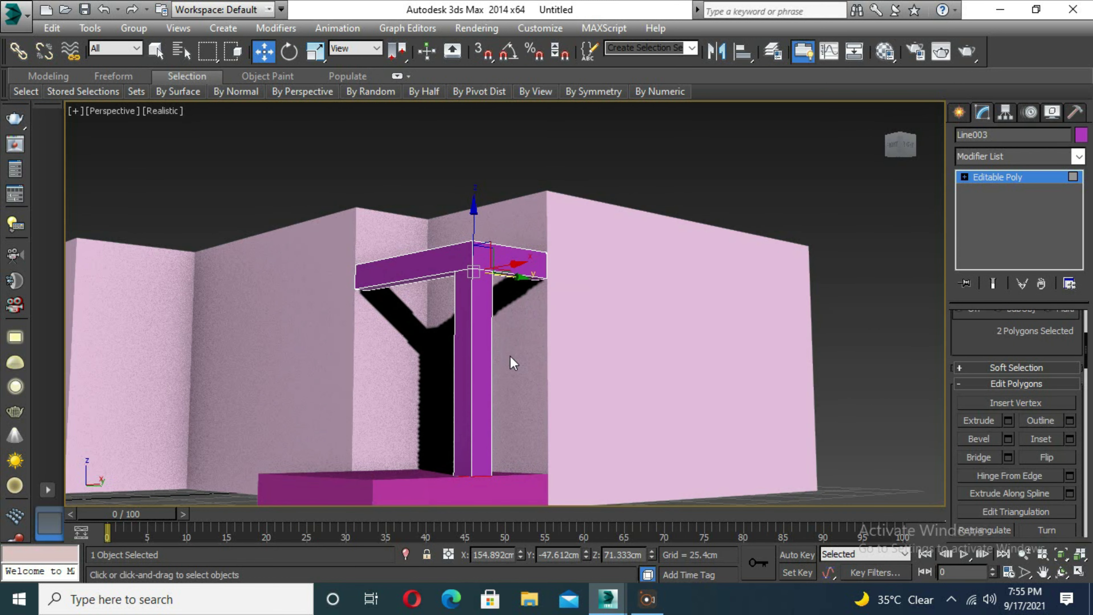
Step: Orbit to a high three-quarter view of the whole room
scroll(549, 434, up, 3)
scroll(555, 366, up, 3)
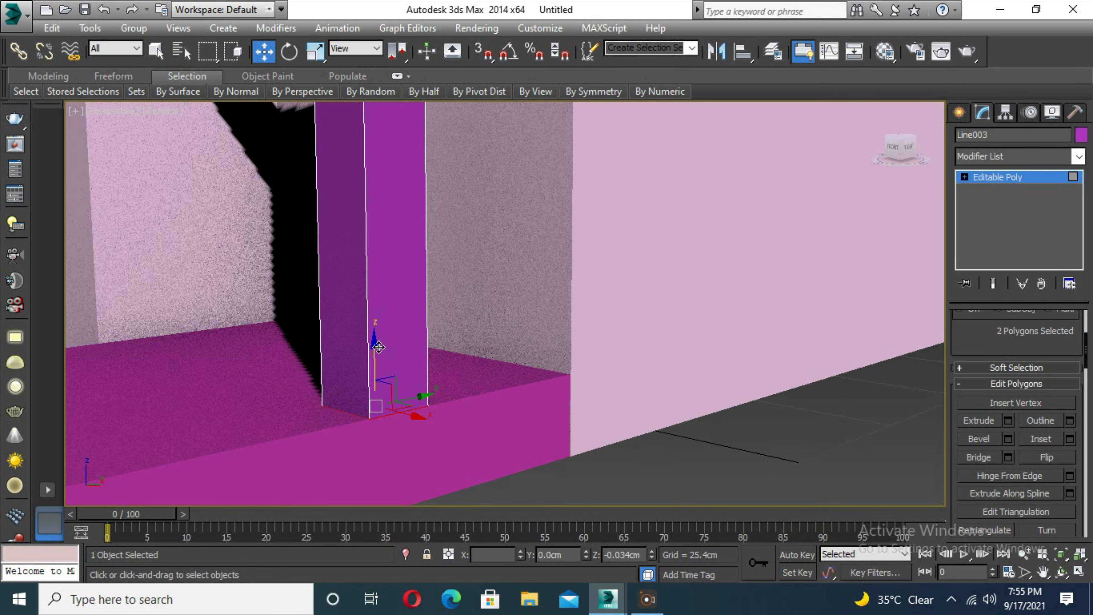
scroll(353, 359, down, 10)
alt+middle_drag(547, 434, 688, 398)
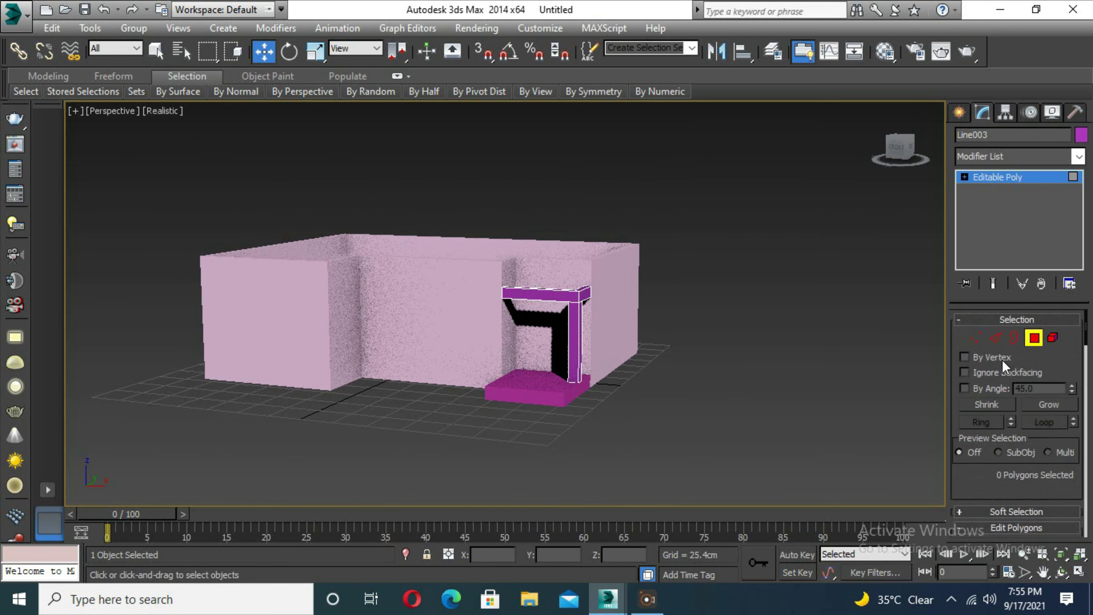
click(688, 398)
mouse_move(531, 355)
alt+middle_down()
mouse_move(650, 415)
mouse_move(550, 440)
alt+middle_up()
Step: Copy the base slab upward to Z 78 as a top slab above the frame
click(473, 336)
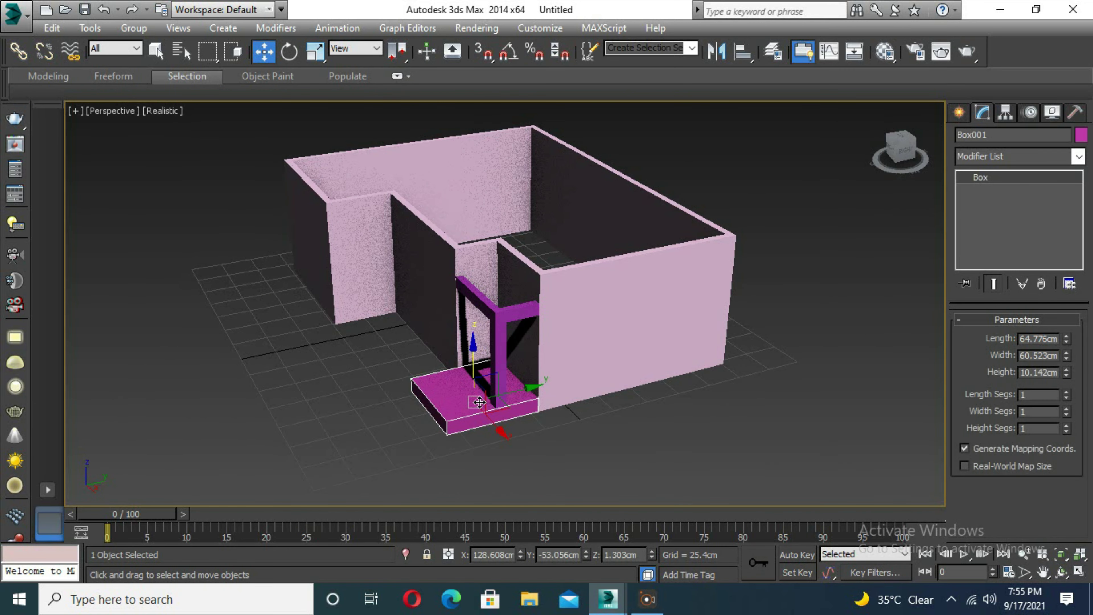
drag(472, 287, 472, 232)
alt+middle_drag(578, 342, 725, 334)
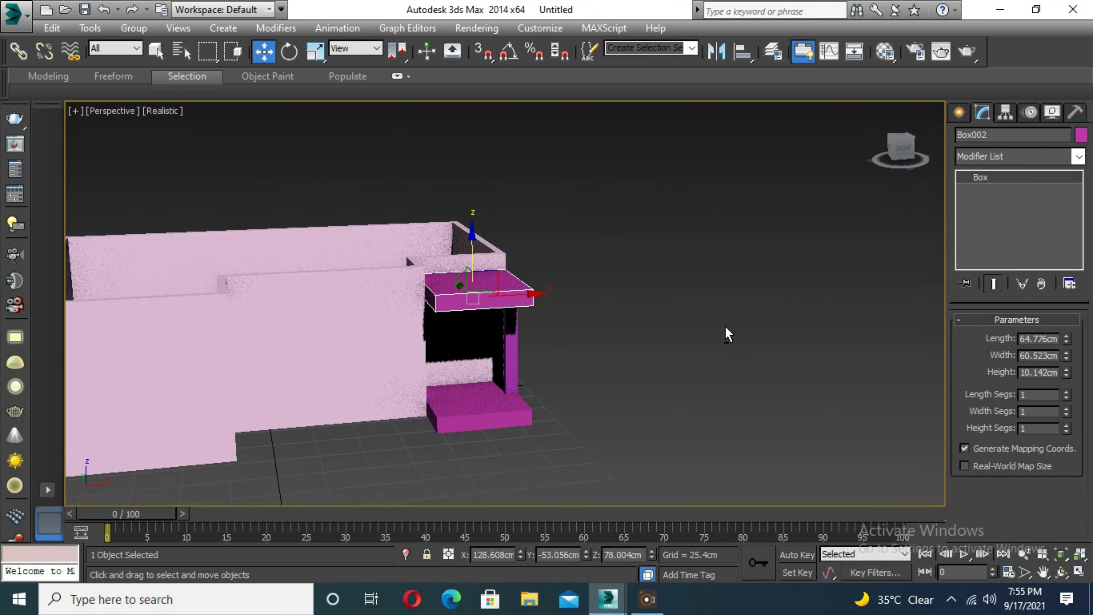
click(1067, 370)
mouse_move(538, 366)
alt+middle_down()
mouse_move(378, 383)
mouse_move(446, 445)
alt+middle_up()
Step: Convert the base slab to editable poly and select its four front vertices
right_click(424, 350)
click(648, 513)
key(1)
drag(374, 379, 459, 448)
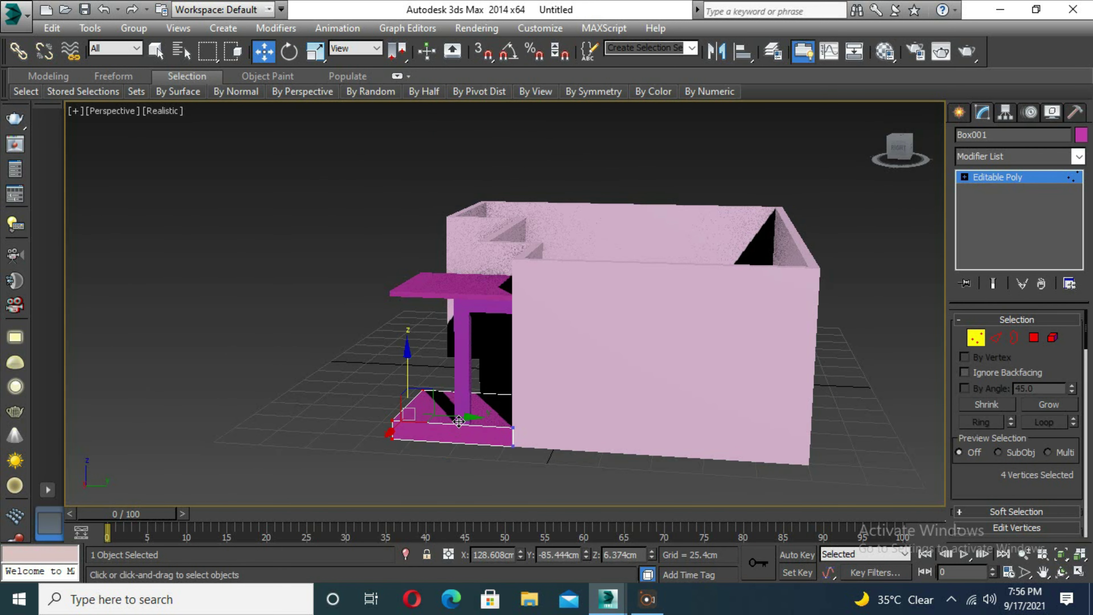
mouse_move(491, 467)
alt+middle_down()
mouse_move(581, 447)
mouse_move(553, 459)
alt+middle_up()
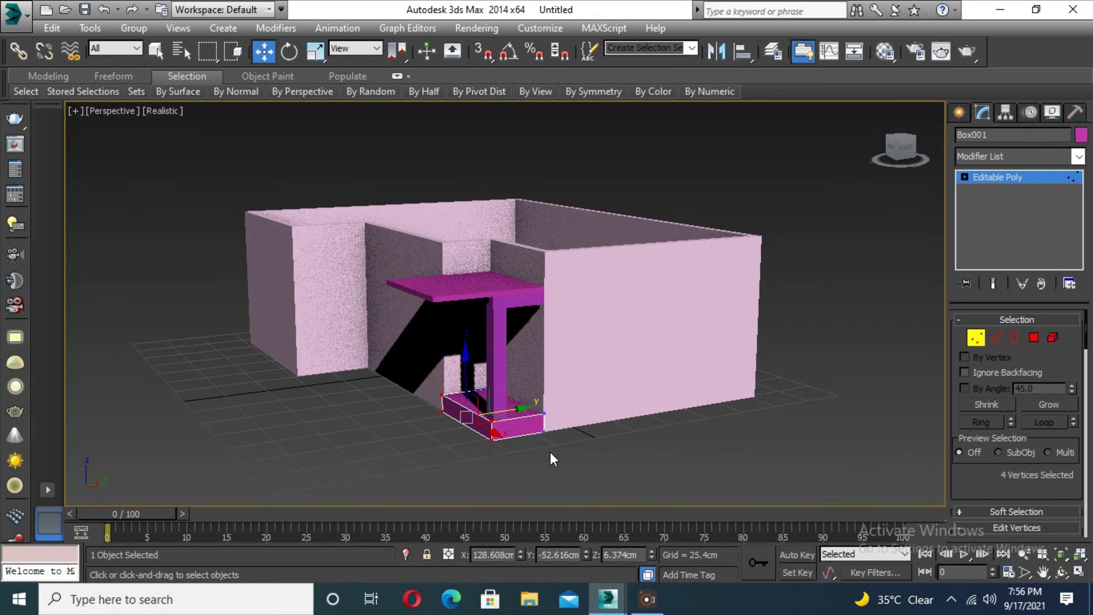
scroll(522, 414, up, 5)
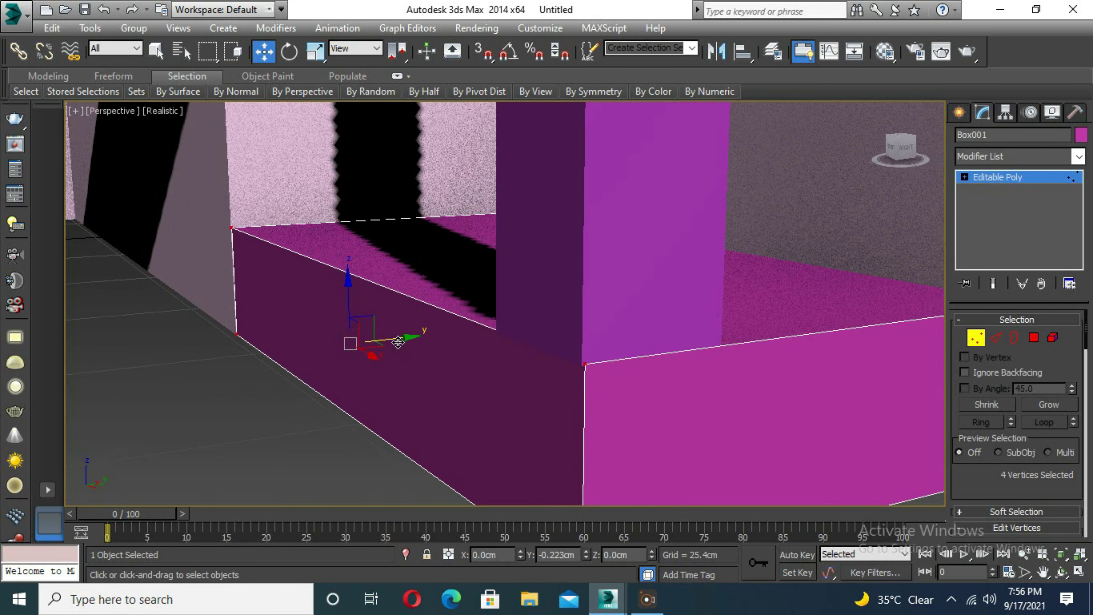
scroll(488, 435, down, 4)
mouse_move(857, 361)
alt+middle_down()
mouse_move(652, 411)
mouse_move(684, 415)
alt+middle_up()
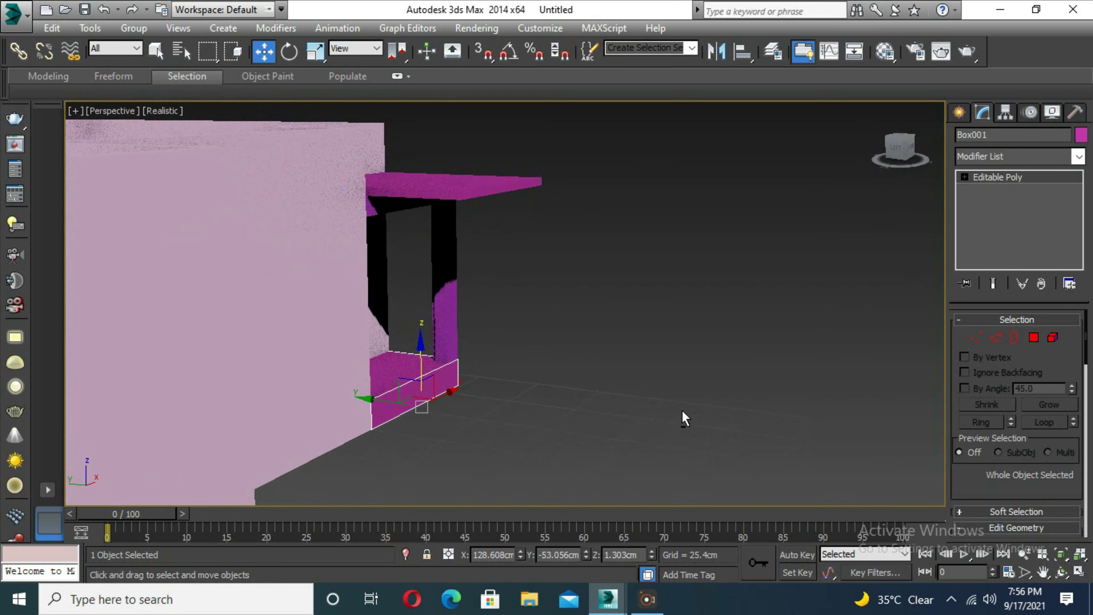
Step: Convert the top slab, Box002, to editable poly and stretch it outward along X
click(452, 203)
right_click(469, 210)
click(635, 335)
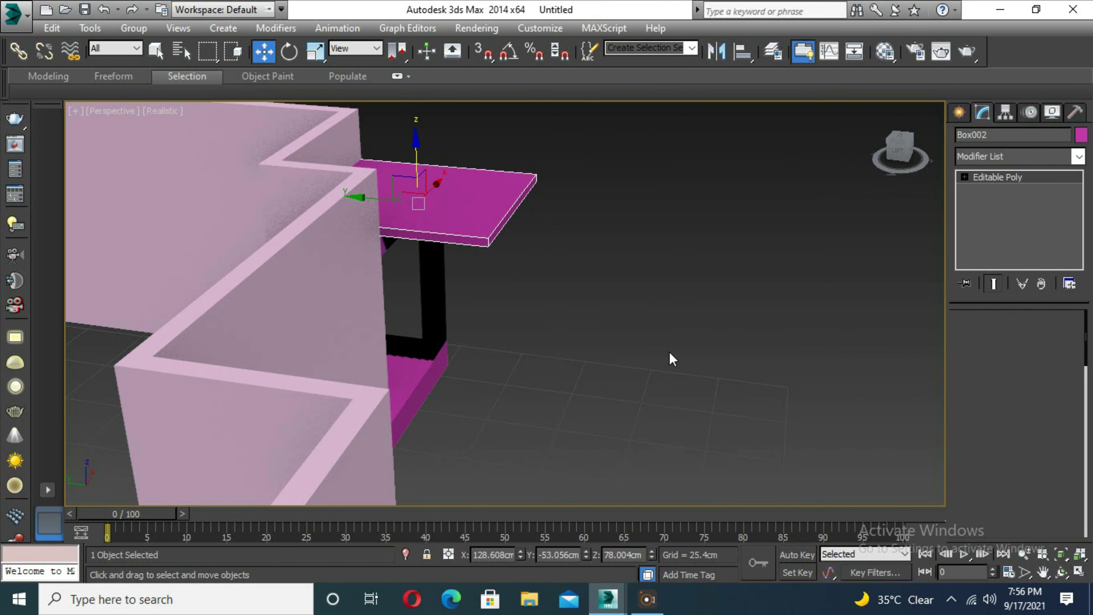
key(1)
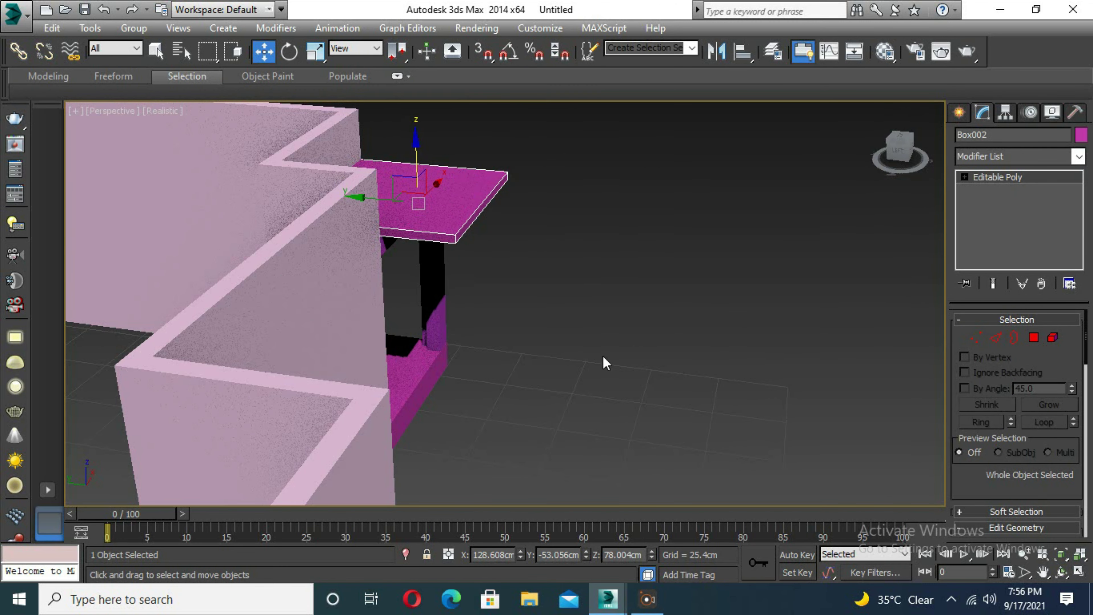
alt+middle_drag(603, 361, 559, 200)
drag(558, 200, 600, 199)
mouse_move(601, 199)
alt+middle_down()
mouse_move(646, 325)
mouse_move(658, 288)
alt+middle_up()
Step: Connect new edges across the top slab in Edge mode
key(2)
click(292, 212)
right_click(298, 213)
click(327, 224)
drag(338, 220, 331, 221)
mouse_move(331, 221)
alt+middle_down()
mouse_move(443, 340)
mouse_move(332, 208)
alt+middle_up()
key(ctrl+shift+e)
click(513, 384)
alt+middle_drag(499, 381, 485, 379)
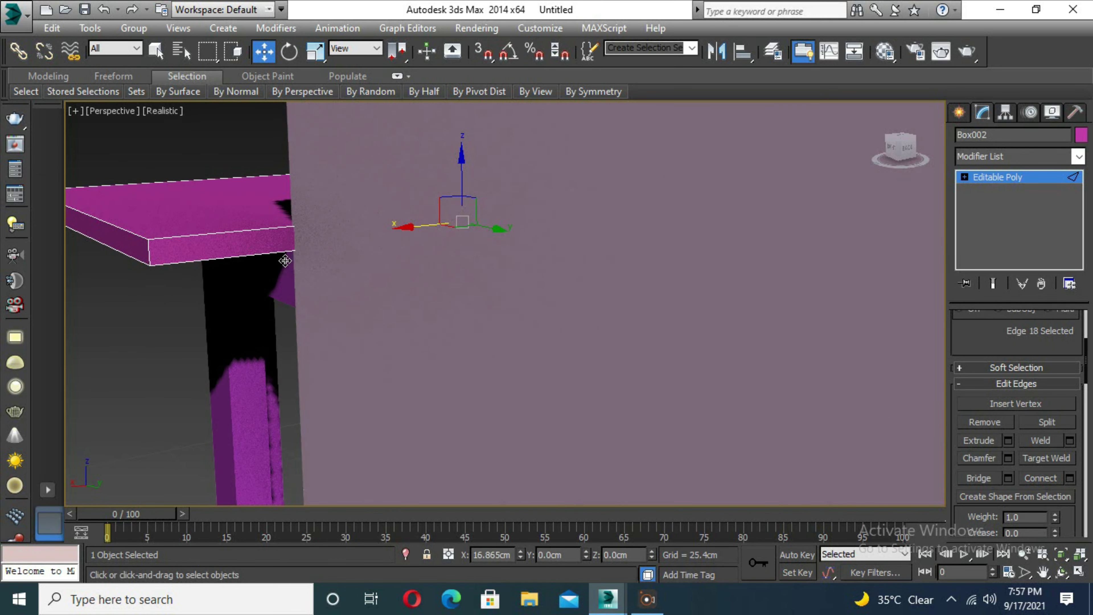
scroll(243, 265, down, 5)
alt+middle_drag(613, 420, 356, 351)
Step: Select the two underside end polygons of the slab and apply a first extrusion
key(4)
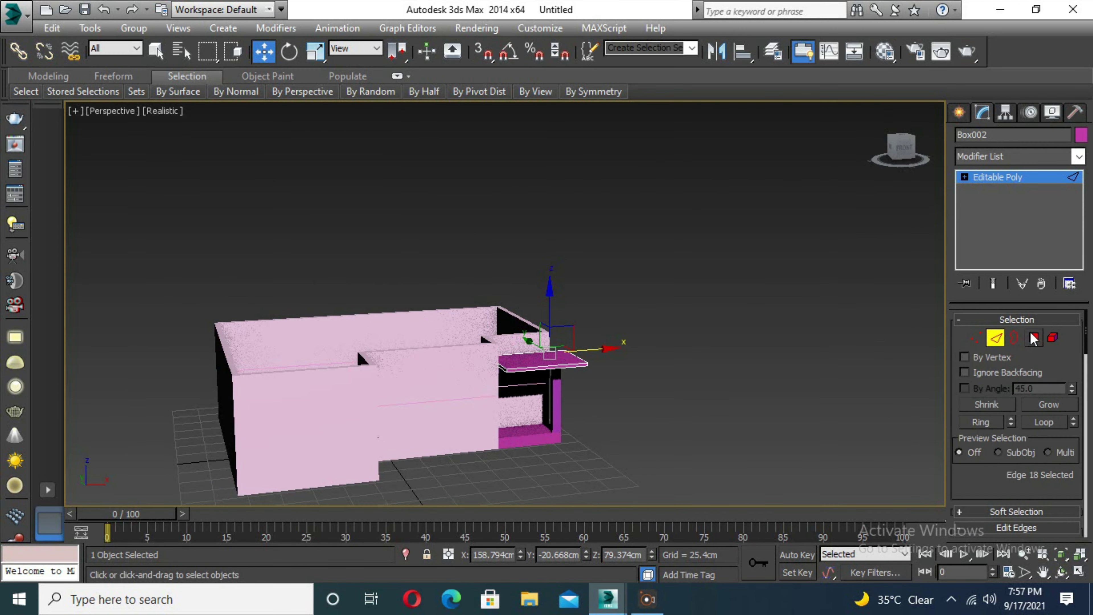
scroll(427, 381, up, 4)
alt+middle_drag(427, 382, 674, 452)
scroll(1004, 430, down, 2)
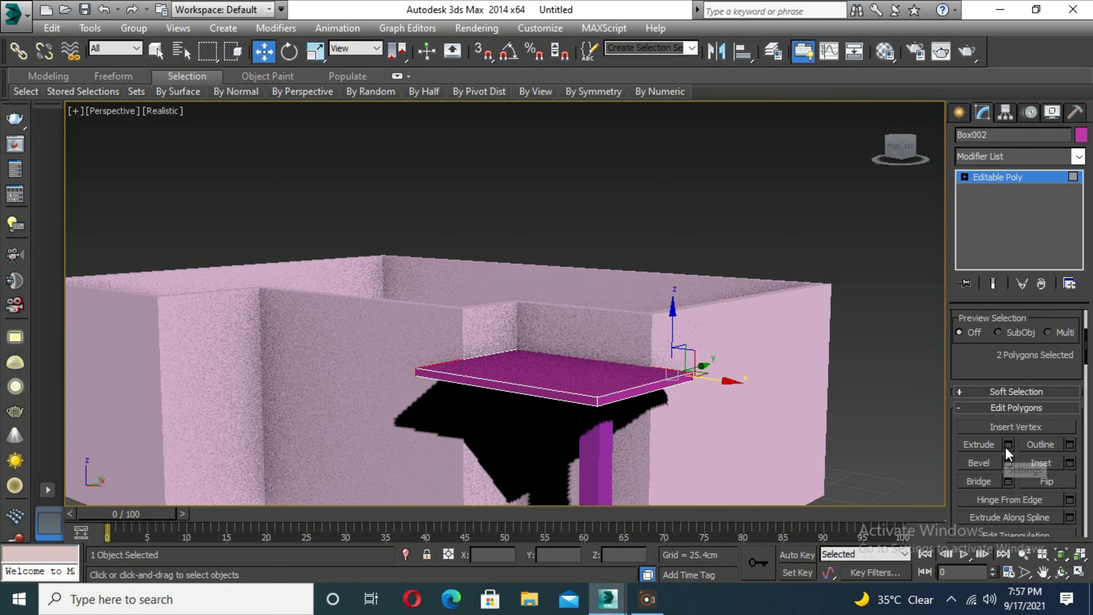
click(1009, 443)
drag(528, 385, 527, 379)
click(514, 358)
alt+middle_drag(503, 366, 424, 351)
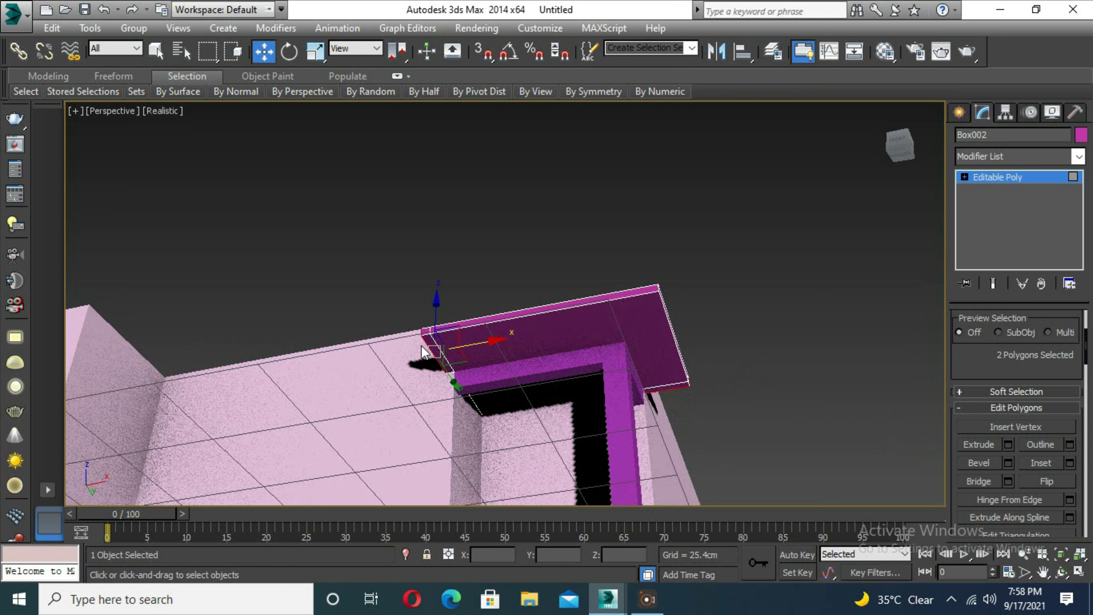
scroll(674, 386, down, 3)
Step: Extrude the two end polygons down 66.795 cm to form the side legs
key(shift+e)
drag(515, 340, 514, 328)
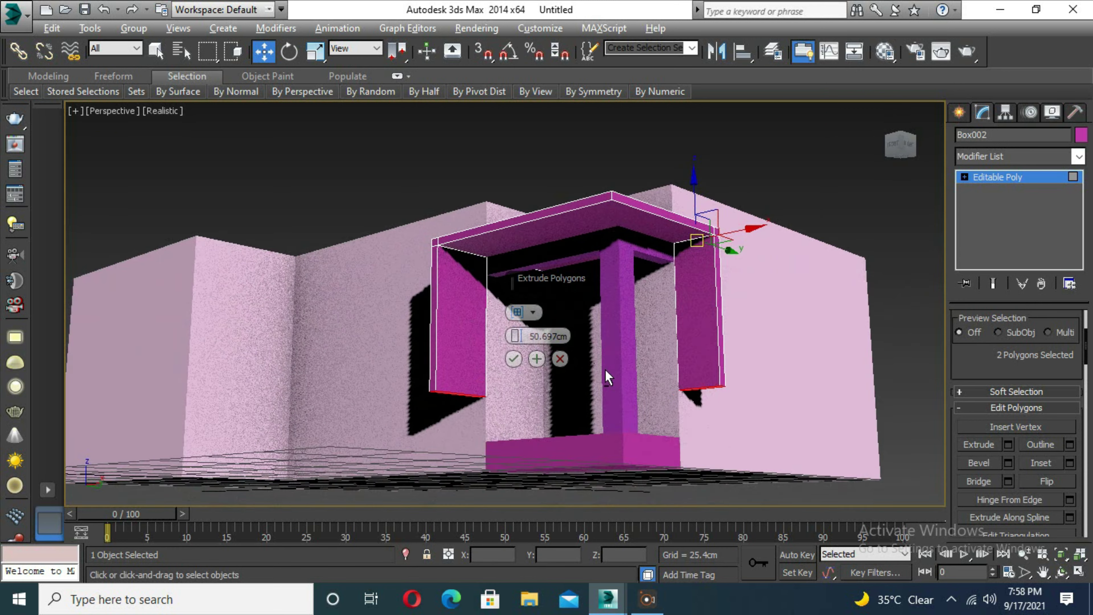
alt+middle_drag(605, 369, 515, 335)
drag(515, 336, 510, 298)
click(513, 358)
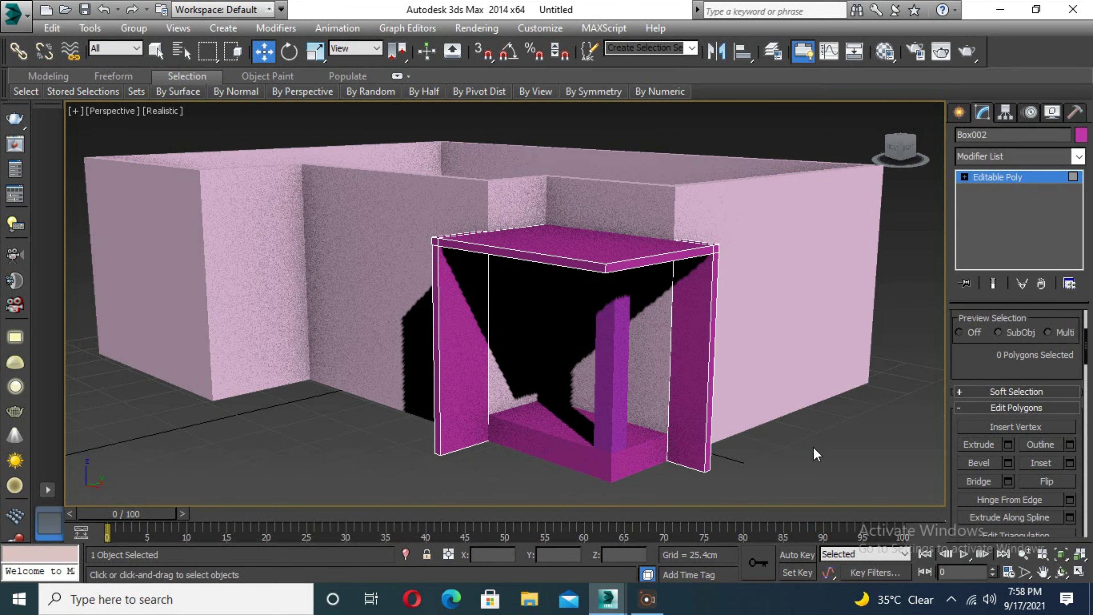
scroll(581, 434, down, 5)
scroll(548, 416, up, 2)
scroll(451, 444, up, 2)
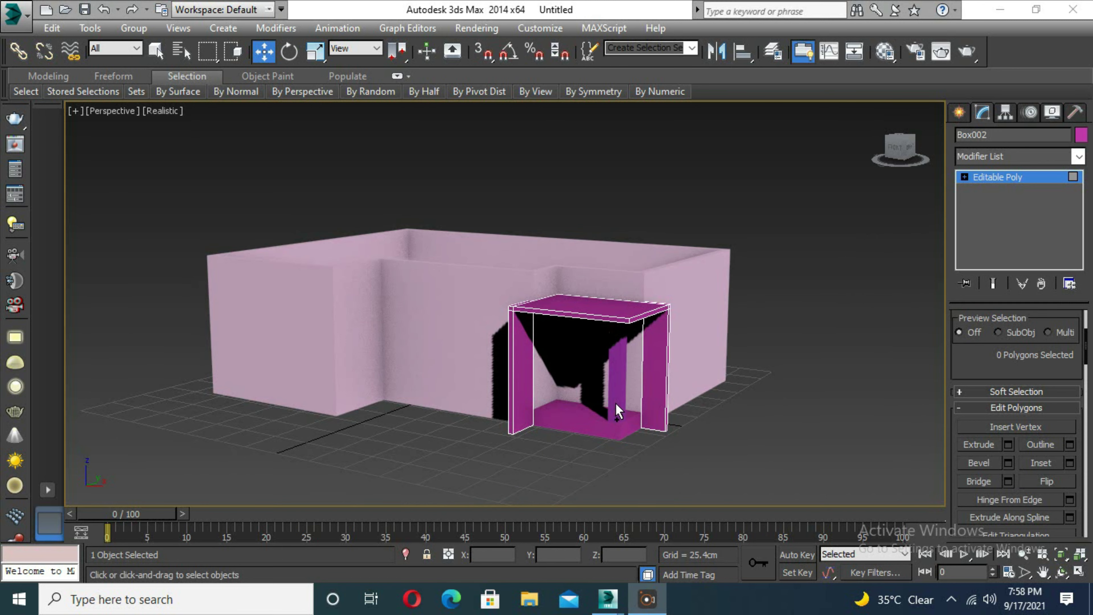
click(593, 427)
Step: Set the object colour of all objects to orange, then deselect
key(6)
key(ctrl+a)
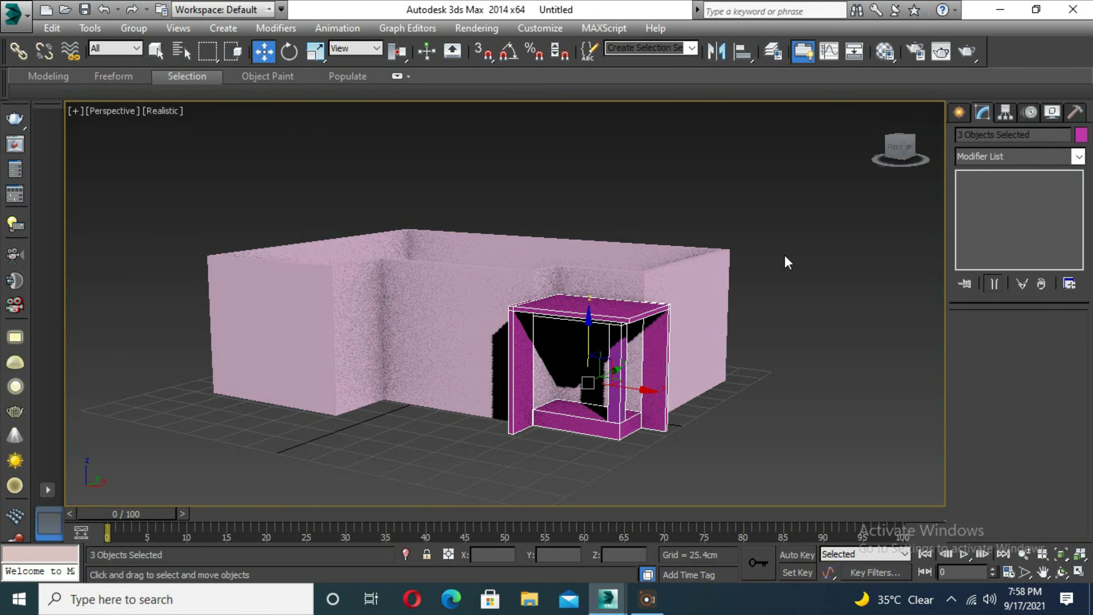
click(1082, 134)
click(646, 202)
click(825, 351)
click(772, 436)
Step: Run a test render and frame the house to fill the view
mouse_move(561, 420)
alt+middle_down()
mouse_move(579, 383)
mouse_move(523, 386)
alt+middle_up()
key(shift+q)
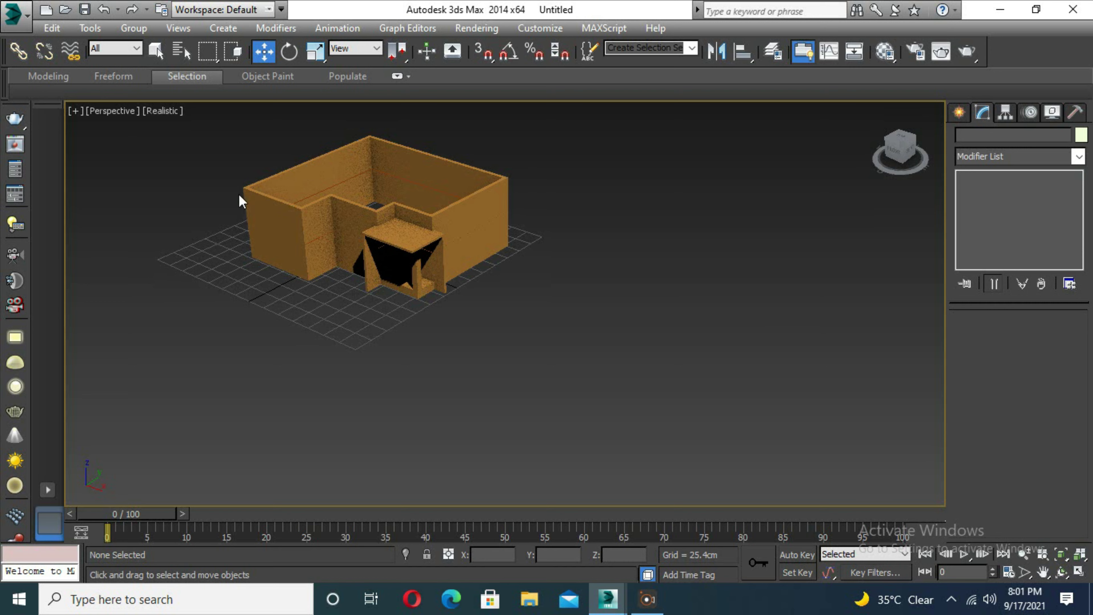
scroll(579, 366, up, 4)
mouse_move(579, 367)
alt+middle_down()
mouse_move(508, 415)
mouse_move(392, 437)
mouse_move(476, 305)
alt+middle_up()
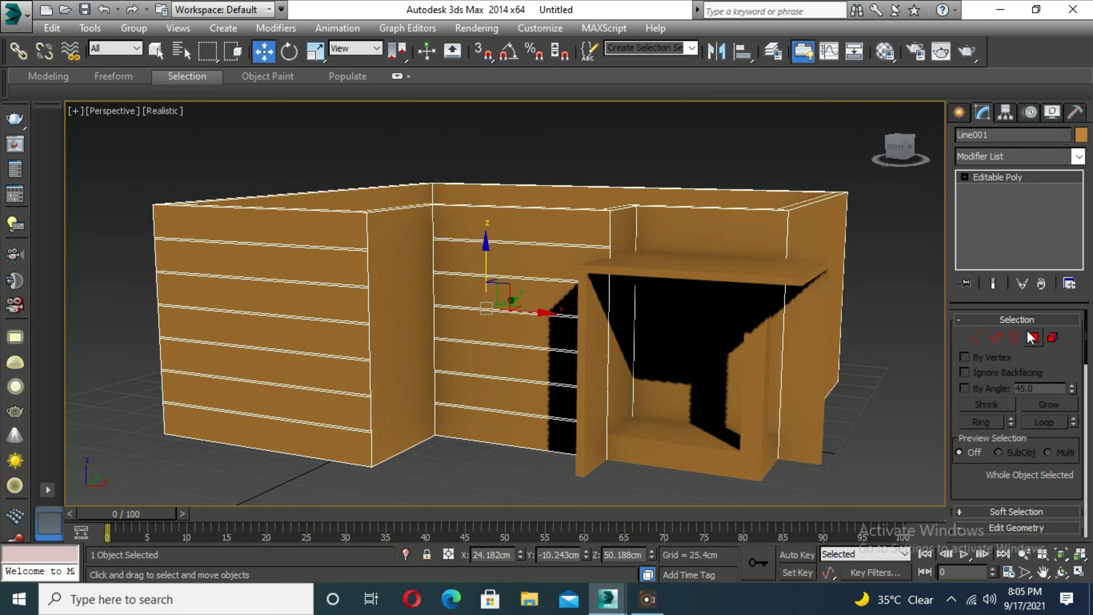
Step: Extrude the selected horizontal wall strip polygons by 1.253 cm
key(4)
ctrl+click(471, 328)
ctrl+click(482, 362)
ctrl+click(500, 394)
ctrl+click(506, 429)
click(1008, 493)
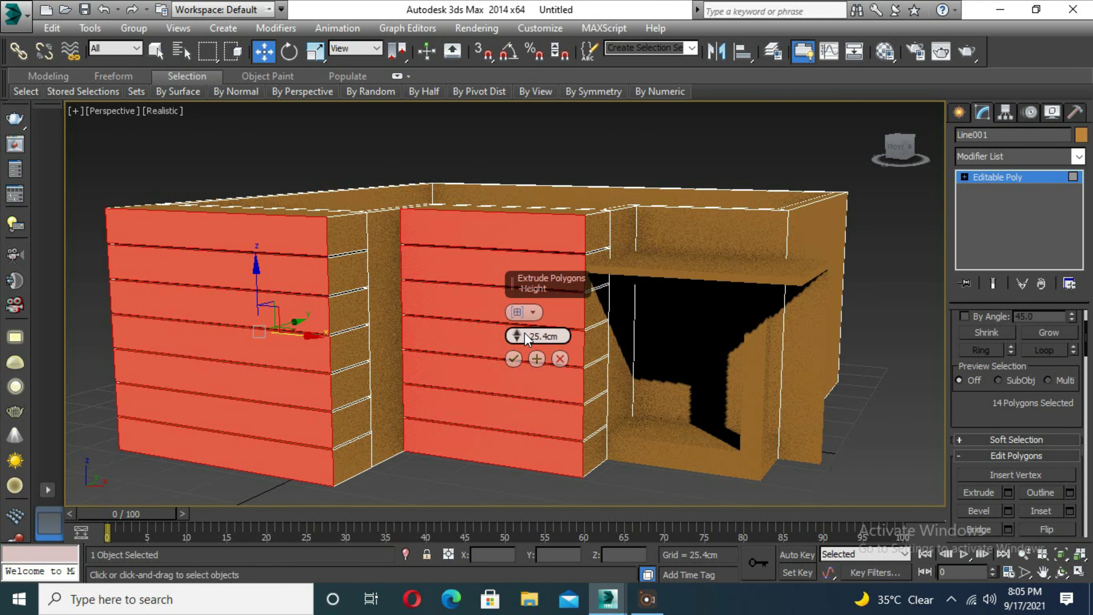
click(514, 359)
Step: Test-render the house in V-Ray, close the frame buffer, and show four viewports
alt+middle_drag(516, 362, 556, 391)
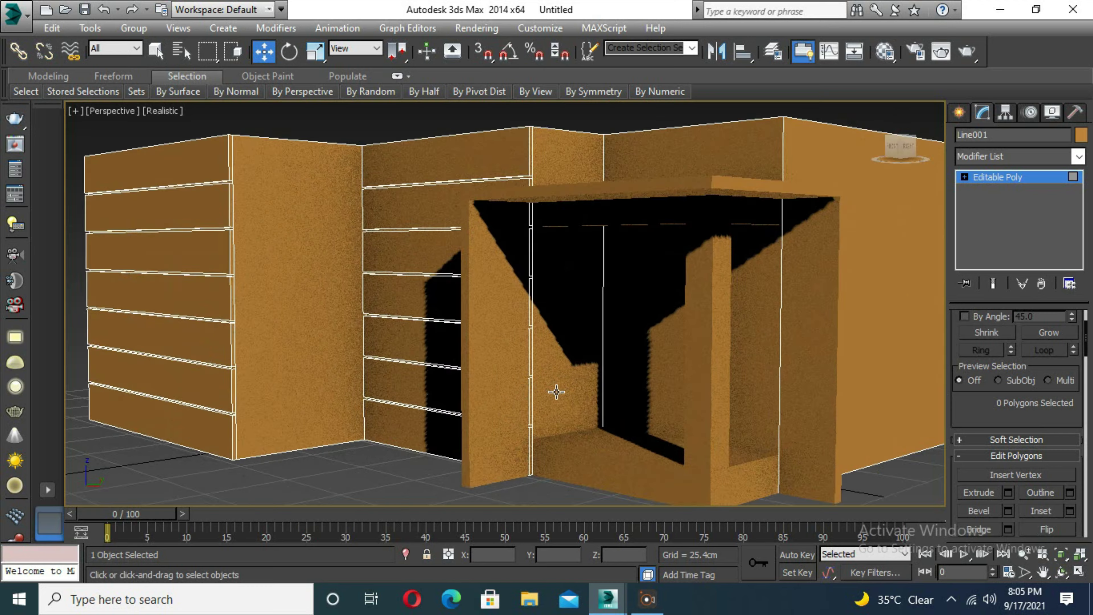
key(shift+q)
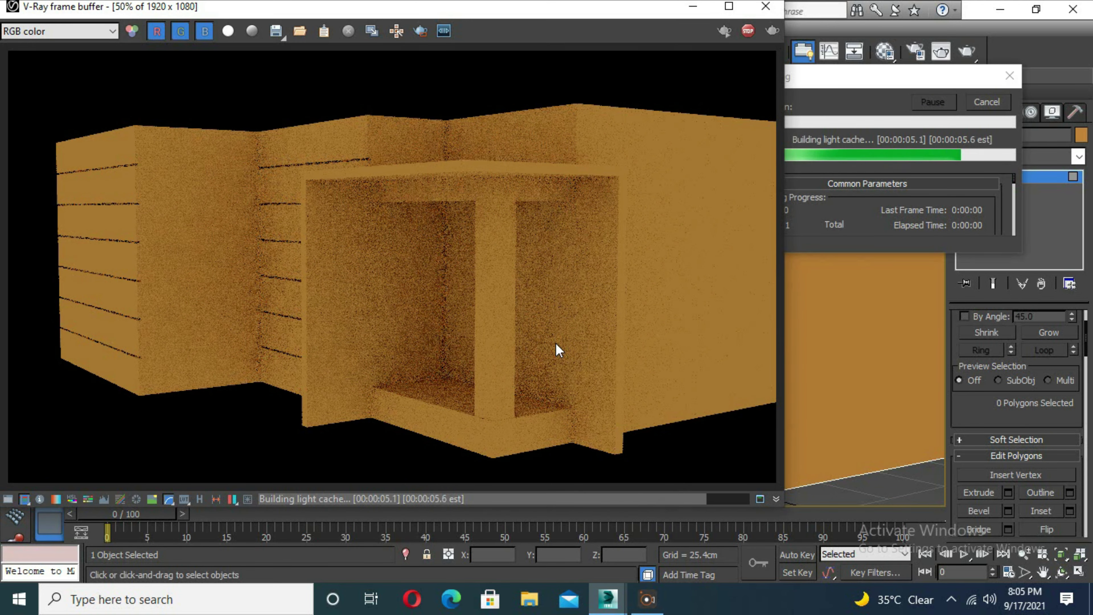
click(765, 7)
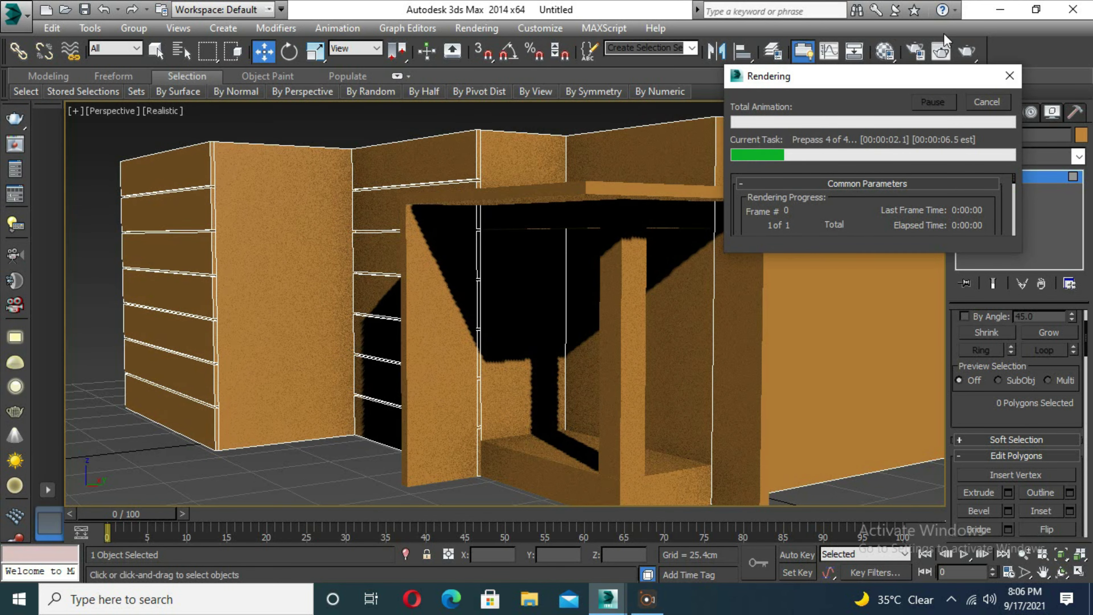
scroll(605, 302, down, 5)
mouse_move(625, 366)
alt+middle_down()
mouse_move(663, 373)
mouse_move(566, 371)
mouse_move(623, 370)
alt+middle_up()
key(alt+w)
Step: Draw the door frame line in the maximized Front view
right_click(598, 257)
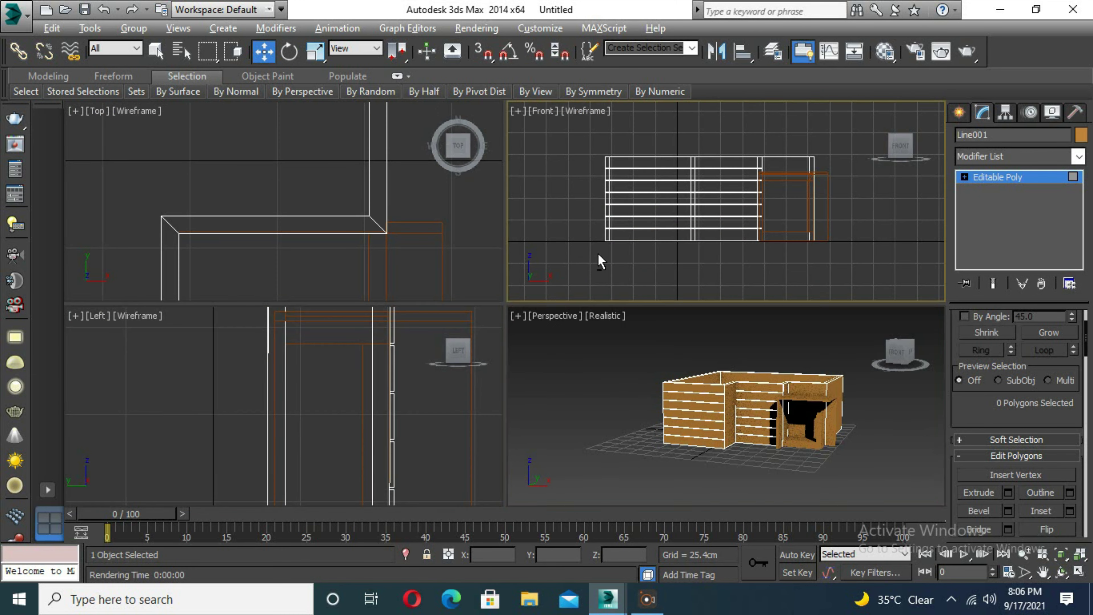
key(alt+w)
click(959, 112)
click(988, 227)
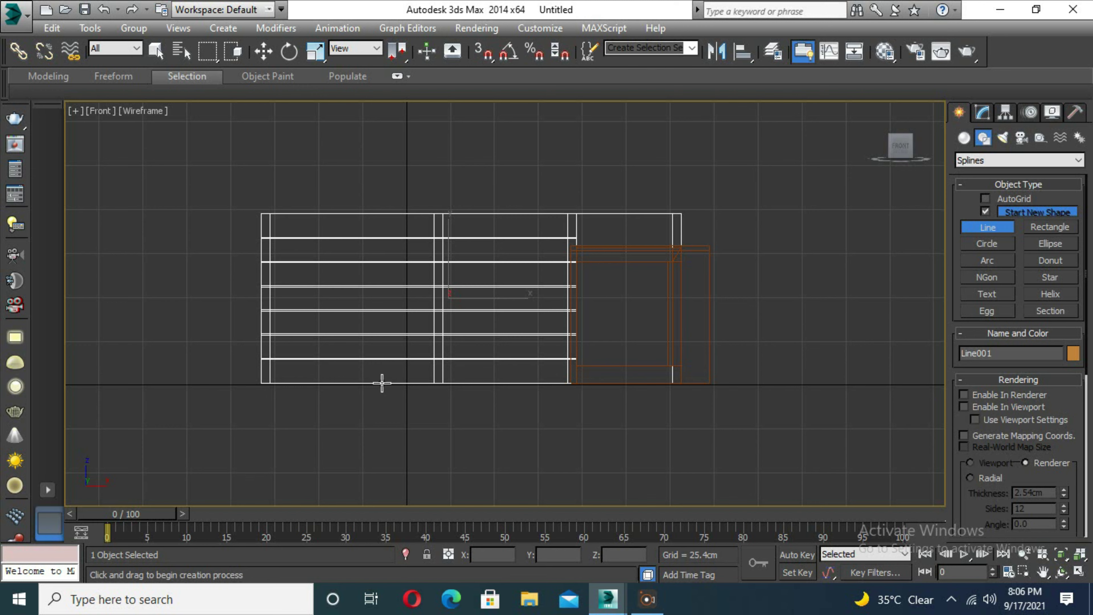
click(310, 383)
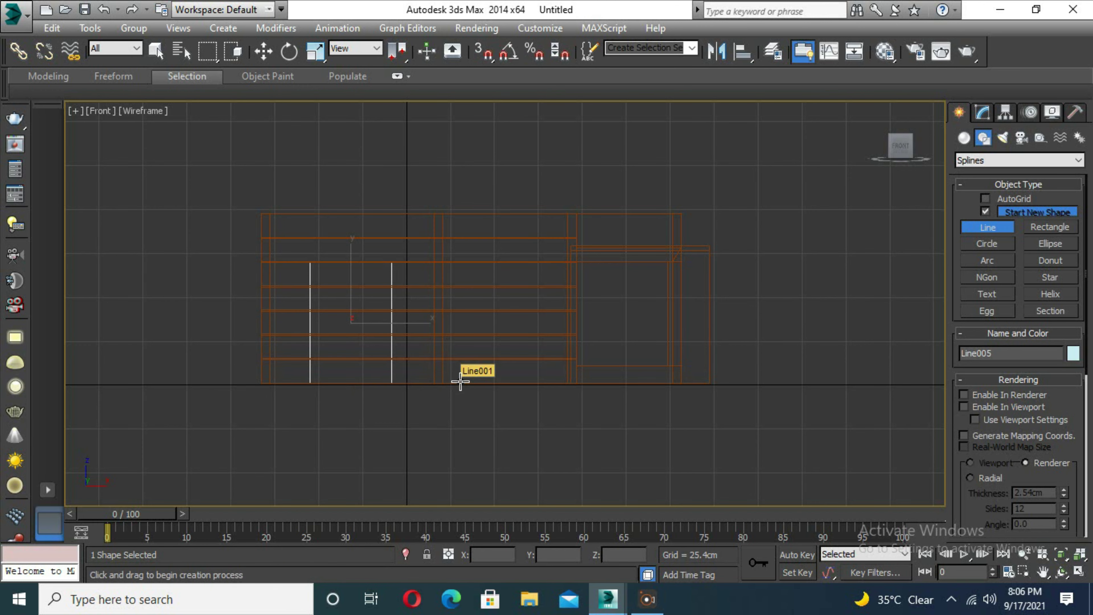
key(alt+w)
key(w)
Step: Move the door frame, Line005, onto the left part of the front wall
right_click(804, 371)
key(alt+w)
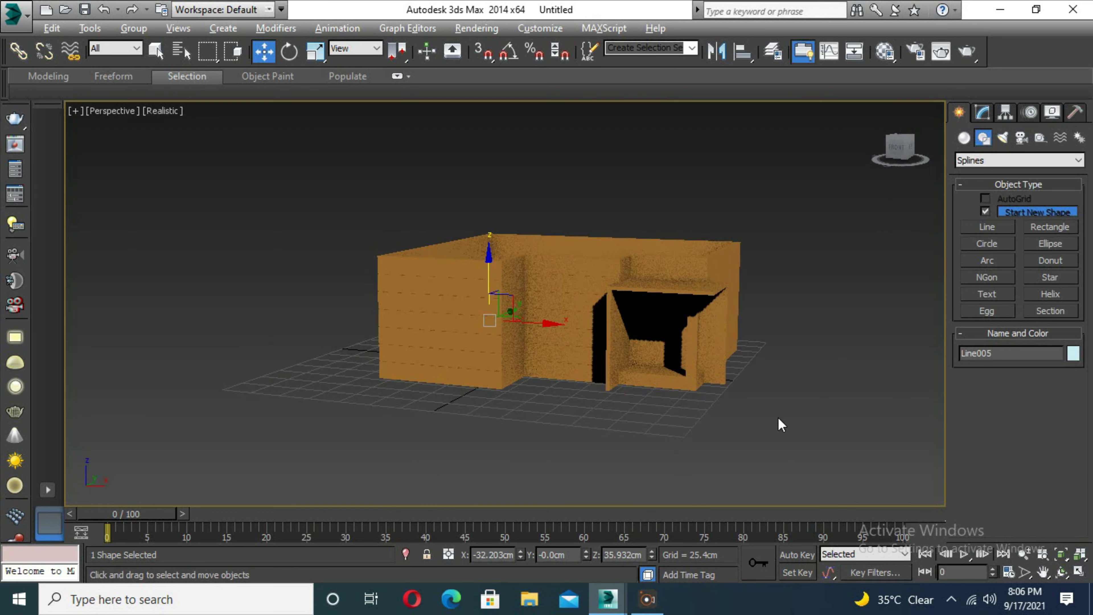
alt+middle_drag(778, 418, 470, 316)
mouse_move(469, 315)
mouse_down()
mouse_move(342, 333)
mouse_move(431, 333)
mouse_up()
click(983, 112)
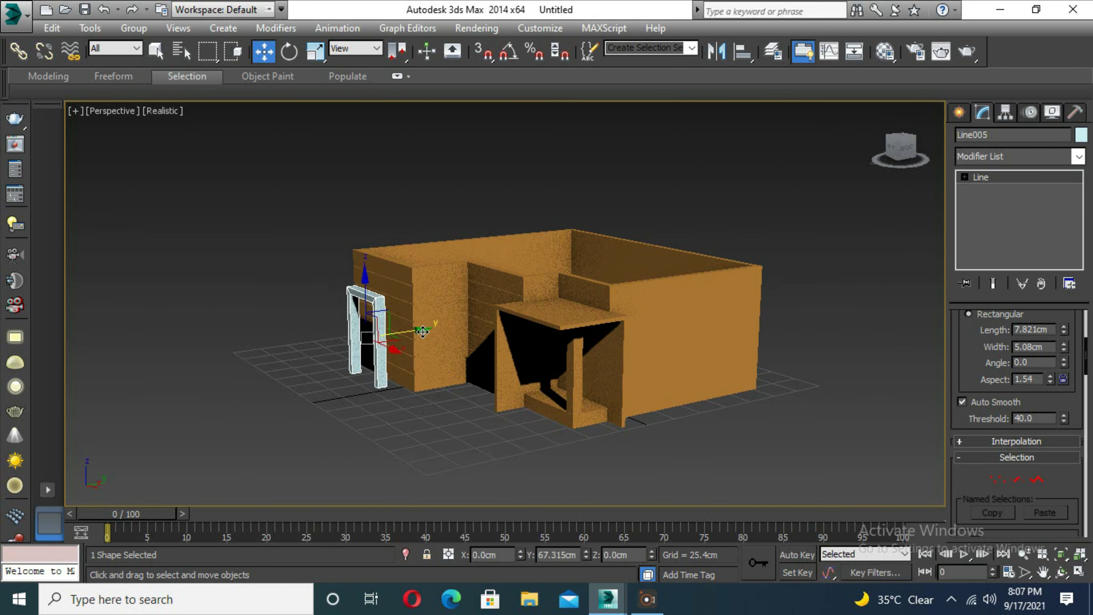
alt+middle_drag(430, 332, 556, 292)
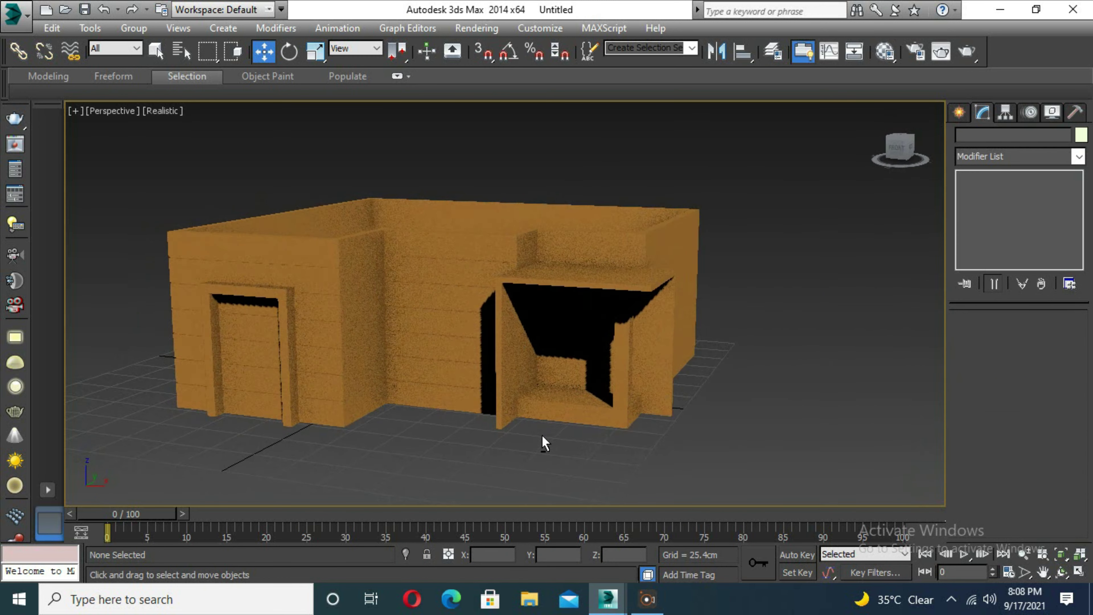
scroll(541, 435, up, 3)
alt+middle_drag(476, 398, 503, 292)
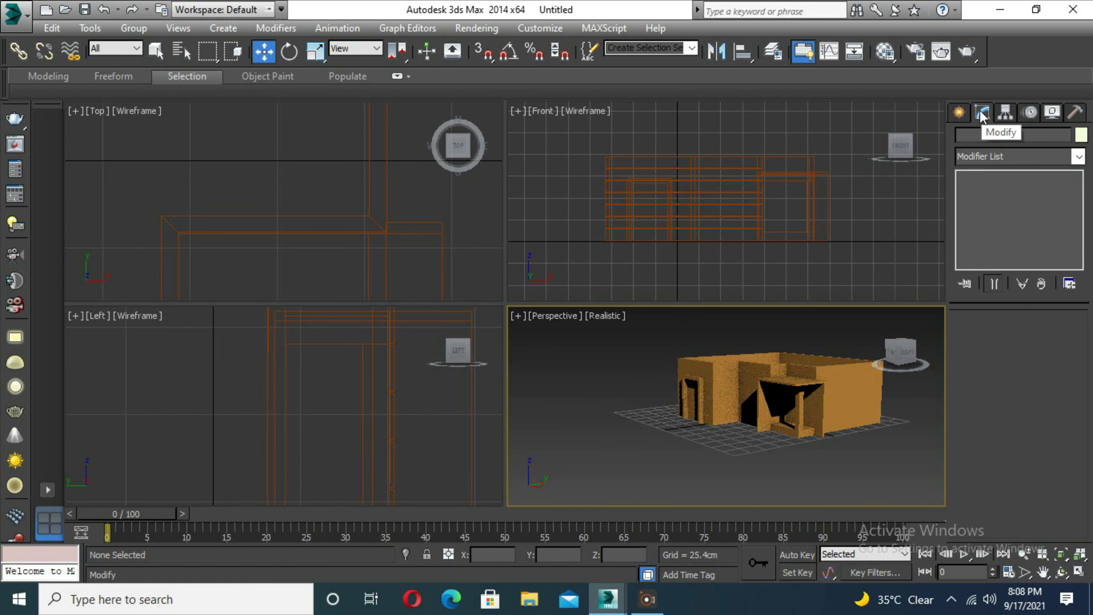
Step: Create a wide flat box, Box003, in the Front view
click(959, 112)
click(964, 138)
click(987, 214)
key(alt+w)
drag(242, 226, 579, 254)
click(605, 261)
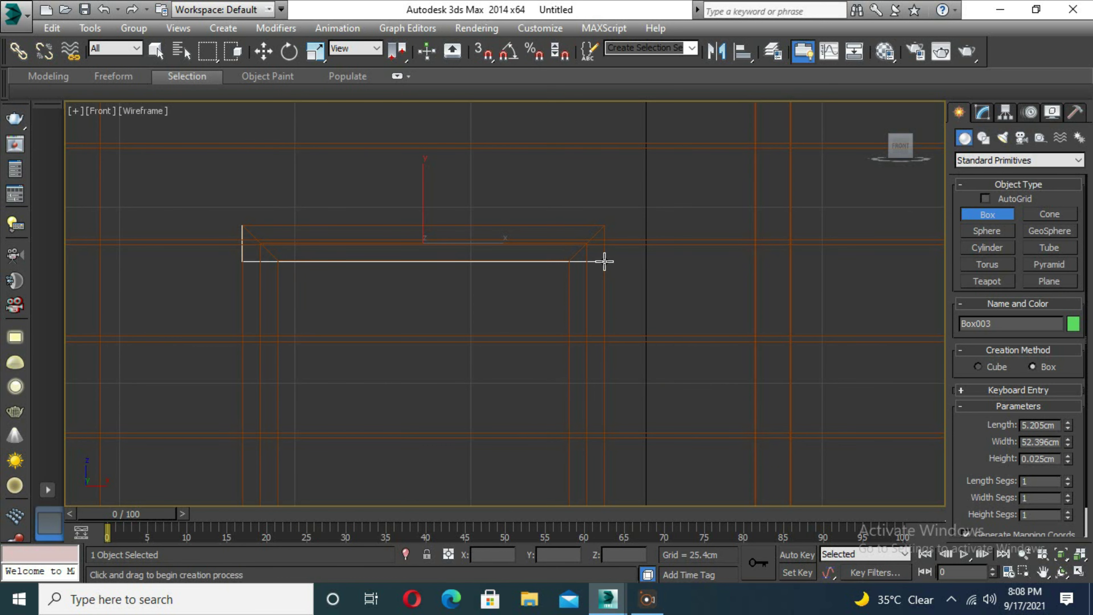
key(alt+w)
right_click(814, 435)
key(alt+w)
key(w)
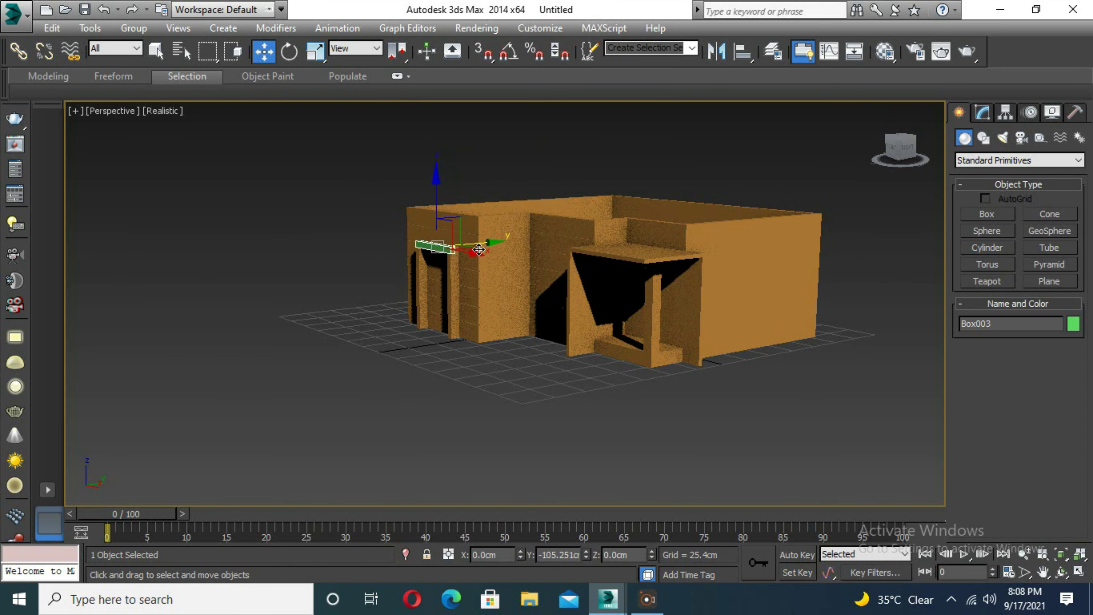
Step: Set the box height to 17.124 cm
scroll(562, 257, up, 5)
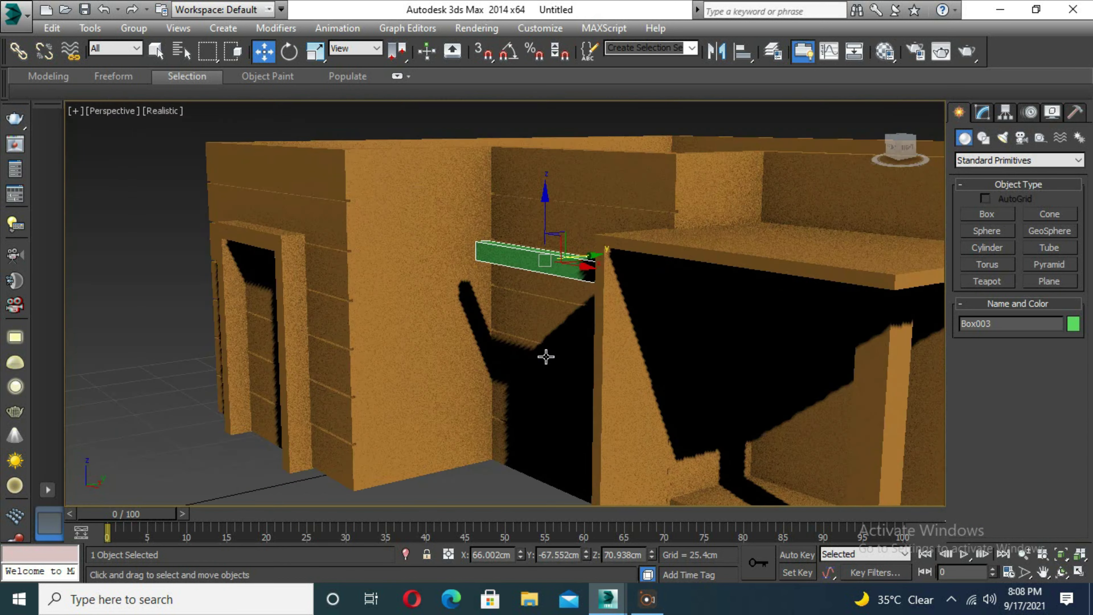
scroll(547, 357, up, 3)
click(982, 112)
drag(1067, 373, 1067, 336)
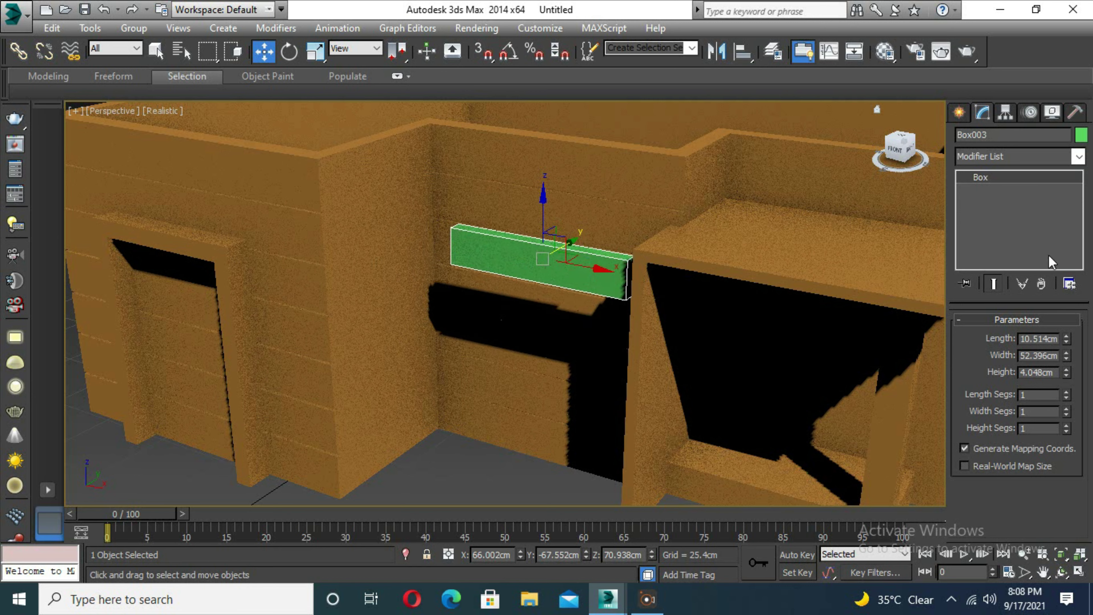
mouse_move(676, 291)
alt+middle_down()
mouse_move(598, 343)
mouse_move(585, 263)
alt+middle_up()
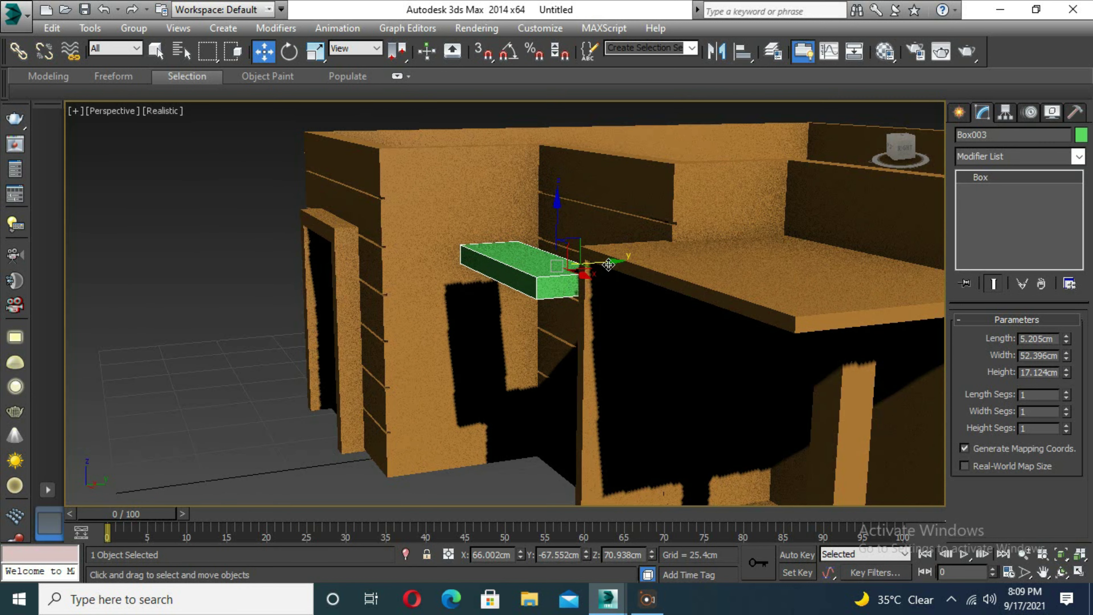
drag(585, 264, 623, 264)
Step: Move the box over the middle front opening and widen it to 76.834 cm
mouse_move(622, 263)
alt+middle_down()
mouse_move(659, 274)
mouse_move(652, 303)
alt+middle_up()
scroll(651, 303, down, 2)
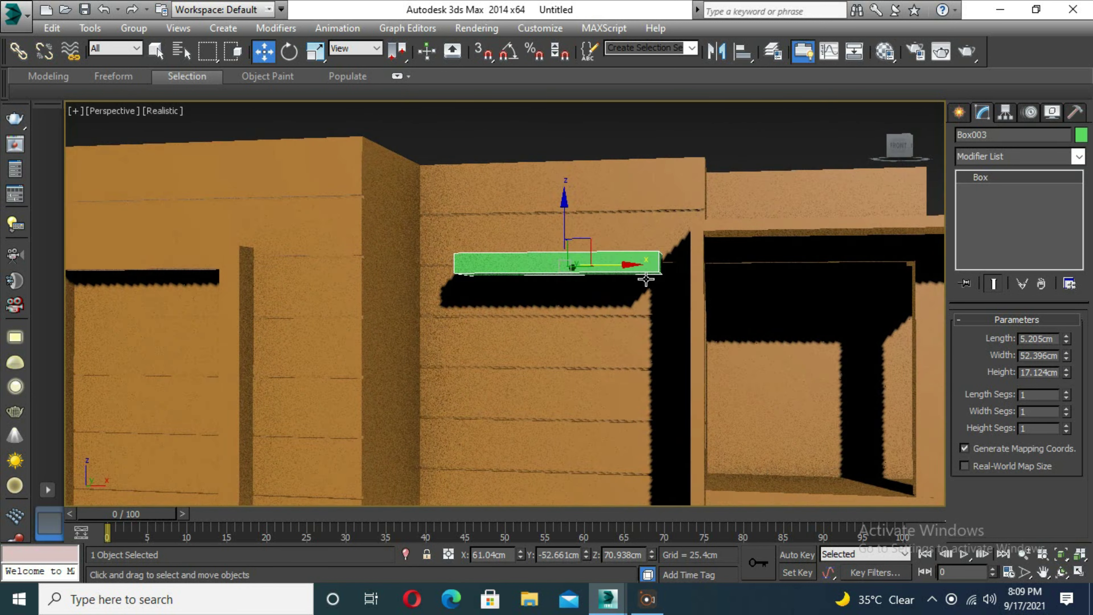
scroll(646, 281, down, 5)
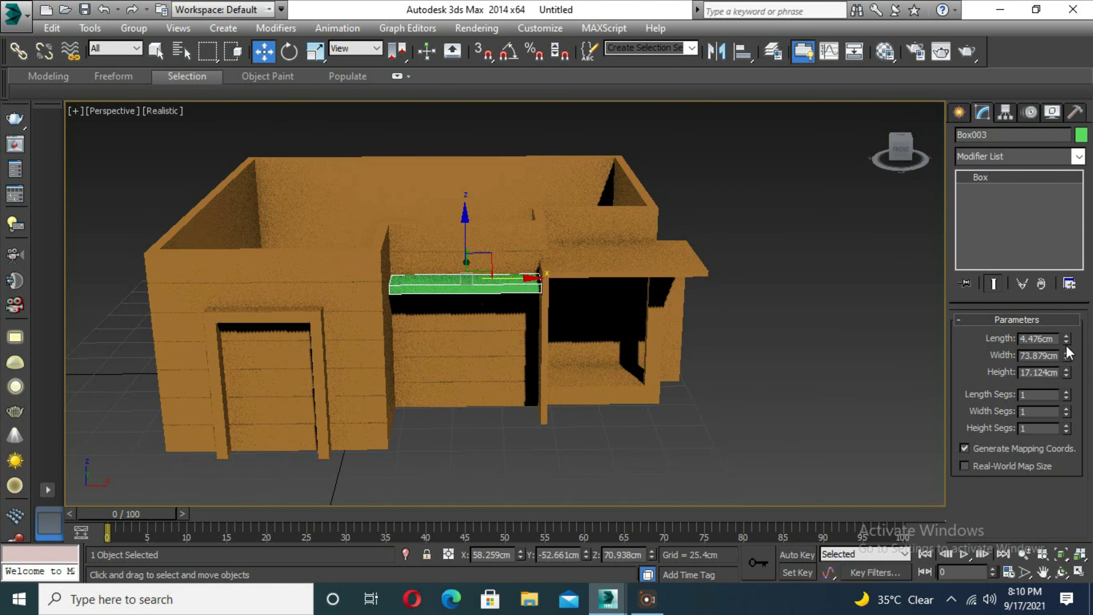
click(1066, 356)
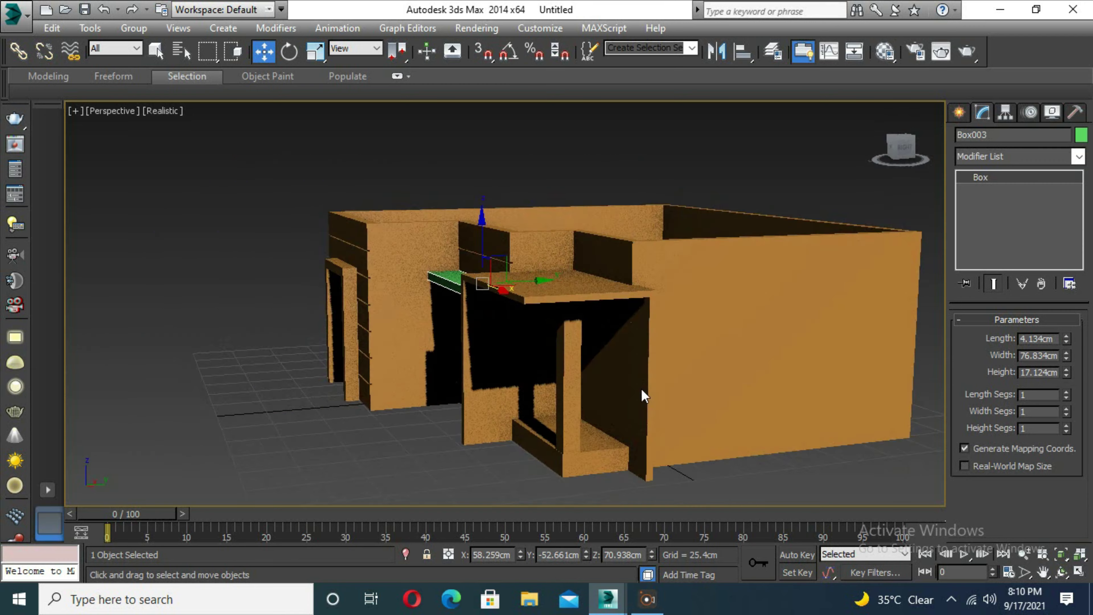
alt+middle_drag(642, 391, 937, 259)
click(1082, 135)
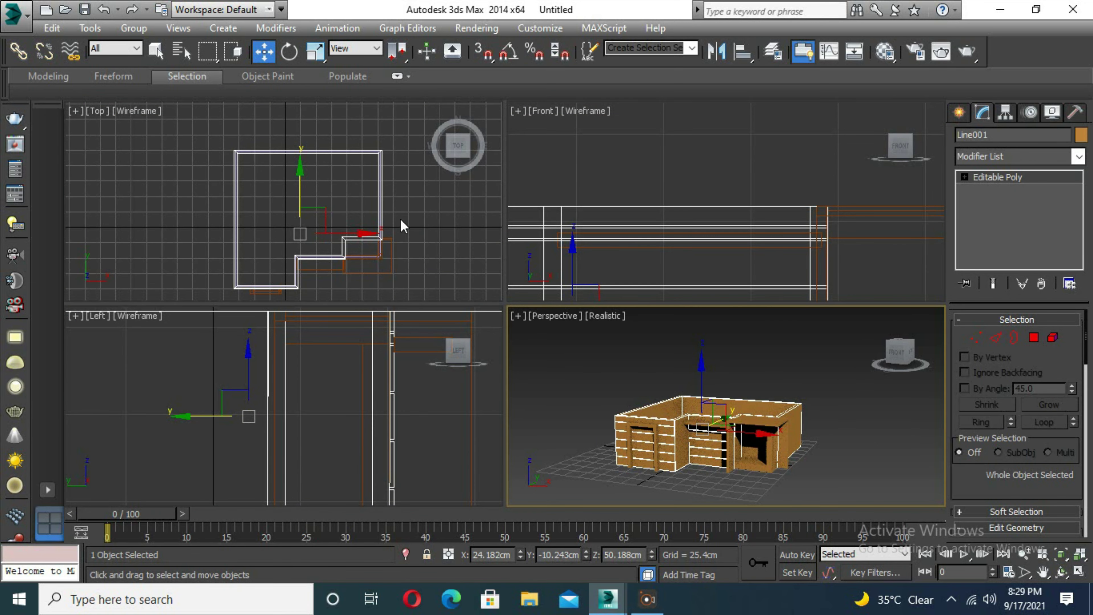
Step: Trace a closed line around the wall outline in the Top view
click(959, 112)
click(983, 137)
click(988, 227)
key(alt+w)
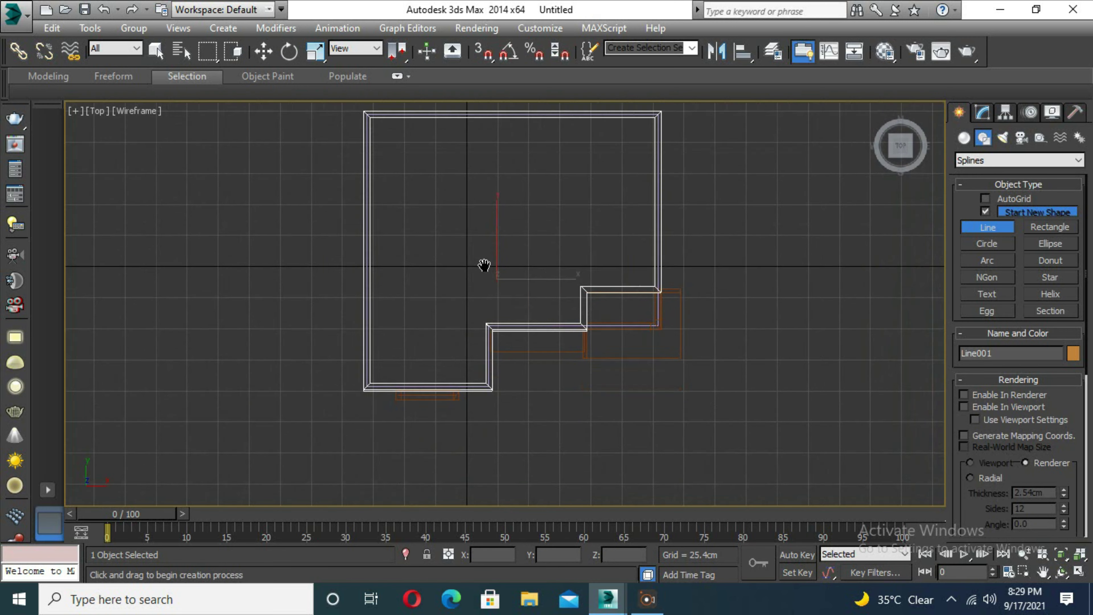
scroll(485, 265, up, 3)
middle_drag(485, 265, 568, 112)
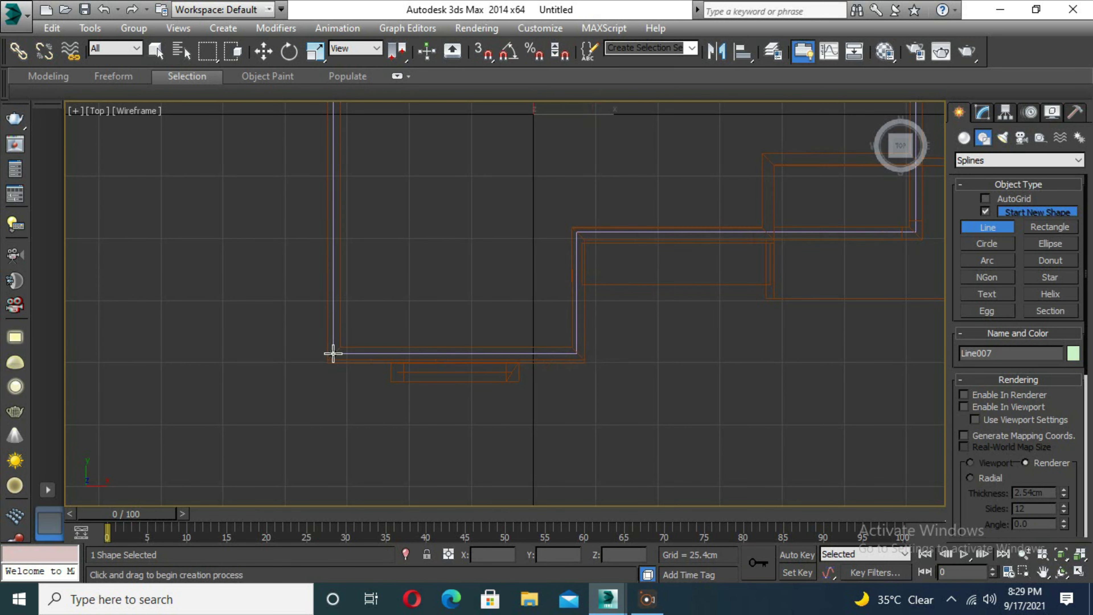
middle_drag(598, 238, 376, 259)
click(525, 250)
middle_drag(524, 250, 528, 431)
scroll(524, 283, up, 3)
scroll(455, 293, down, 5)
middle_drag(454, 293, 773, 297)
scroll(213, 290, down, 3)
click(296, 432)
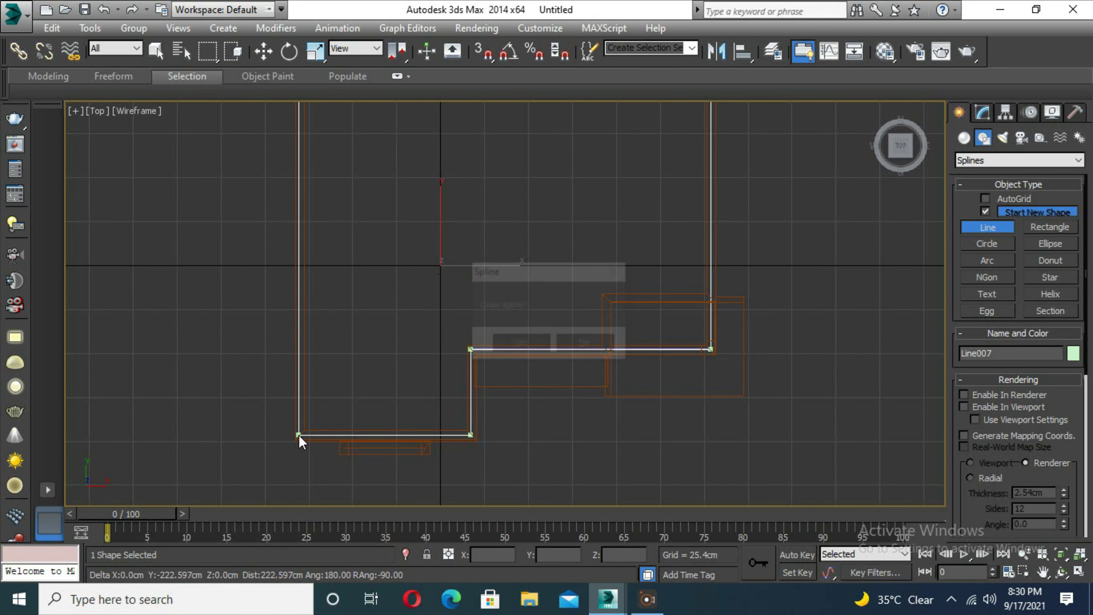
click(512, 342)
Step: Render the outline as a 19.562 × 6.779 cm rectangular rim and raise it to the wall tops
key(alt+w)
key(alt+w)
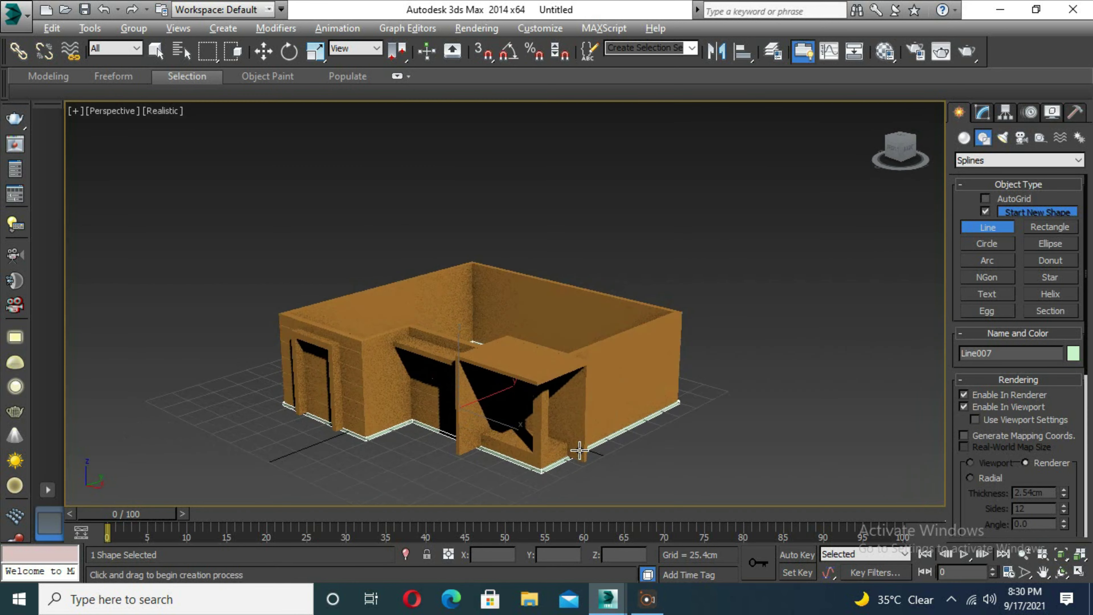
key(w)
alt+middle_drag(579, 447, 593, 352)
scroll(594, 352, up, 3)
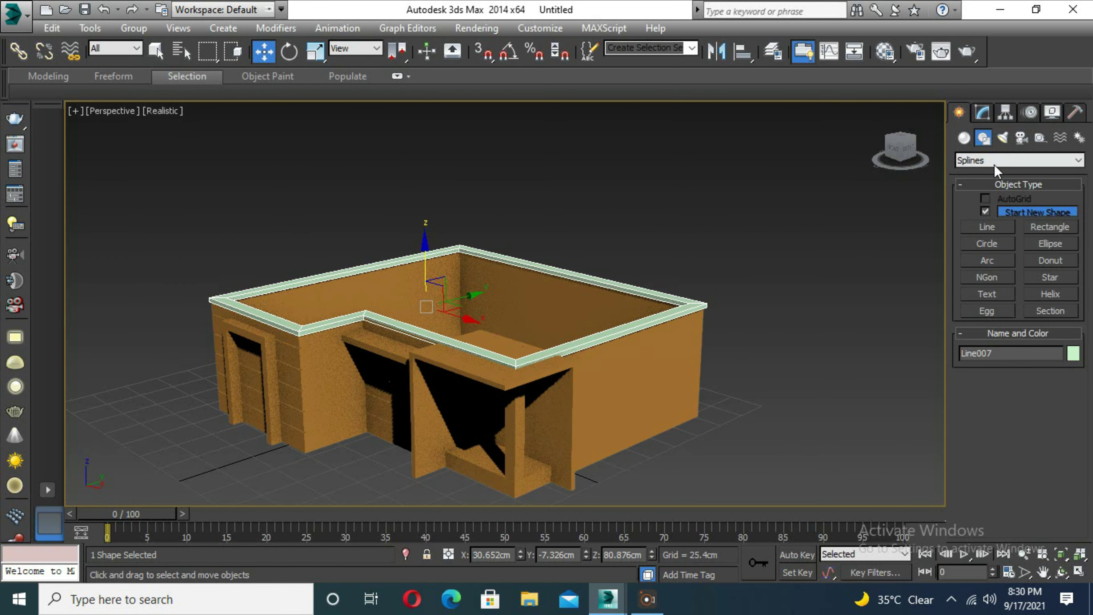
click(982, 111)
drag(1068, 524, 984, 69)
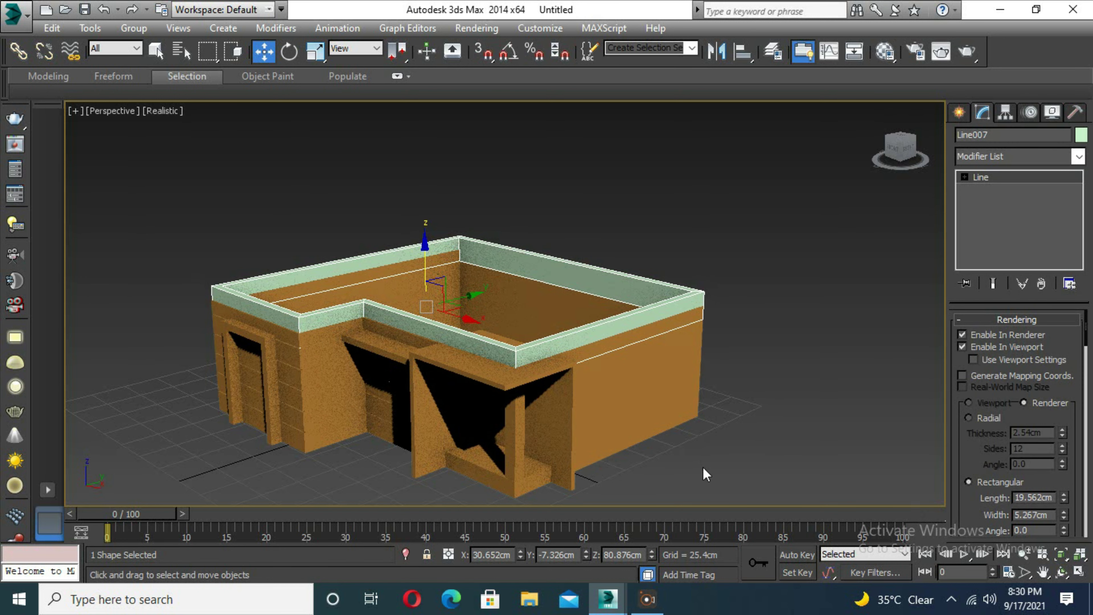
drag(425, 259, 426, 234)
mouse_move(425, 234)
alt+middle_down()
mouse_move(449, 411)
mouse_move(506, 391)
mouse_move(359, 391)
mouse_move(315, 335)
mouse_move(280, 327)
alt+middle_up()
Step: Colour the rim orange and orbit to review the building
click(1081, 134)
click(635, 258)
click(823, 351)
alt+middle_drag(690, 358, 637, 369)
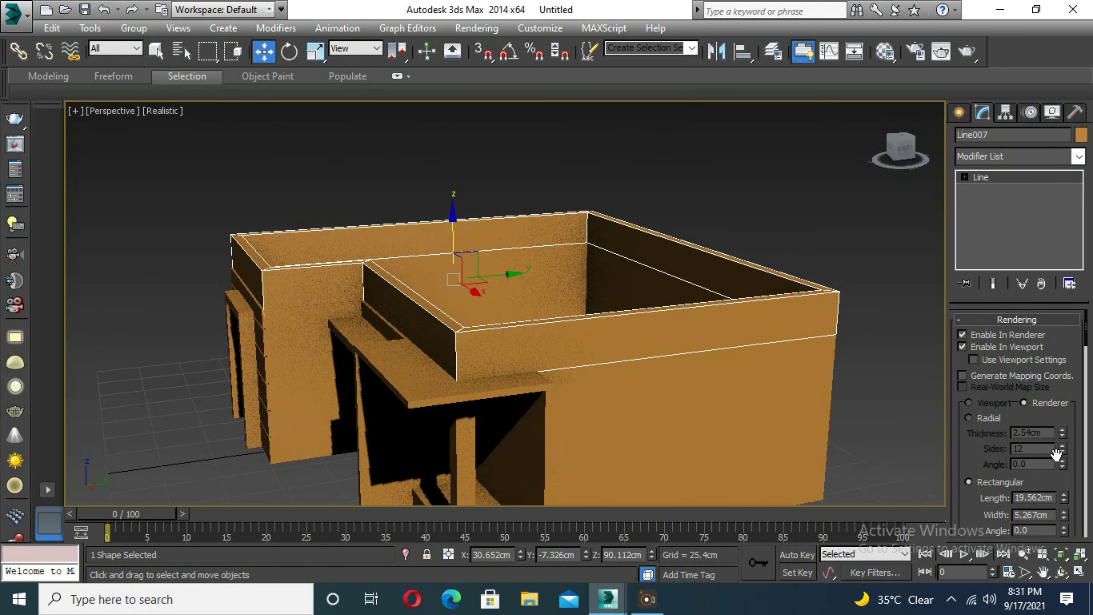
mouse_move(626, 481)
alt+middle_down()
mouse_move(689, 432)
mouse_move(632, 432)
alt+middle_up()
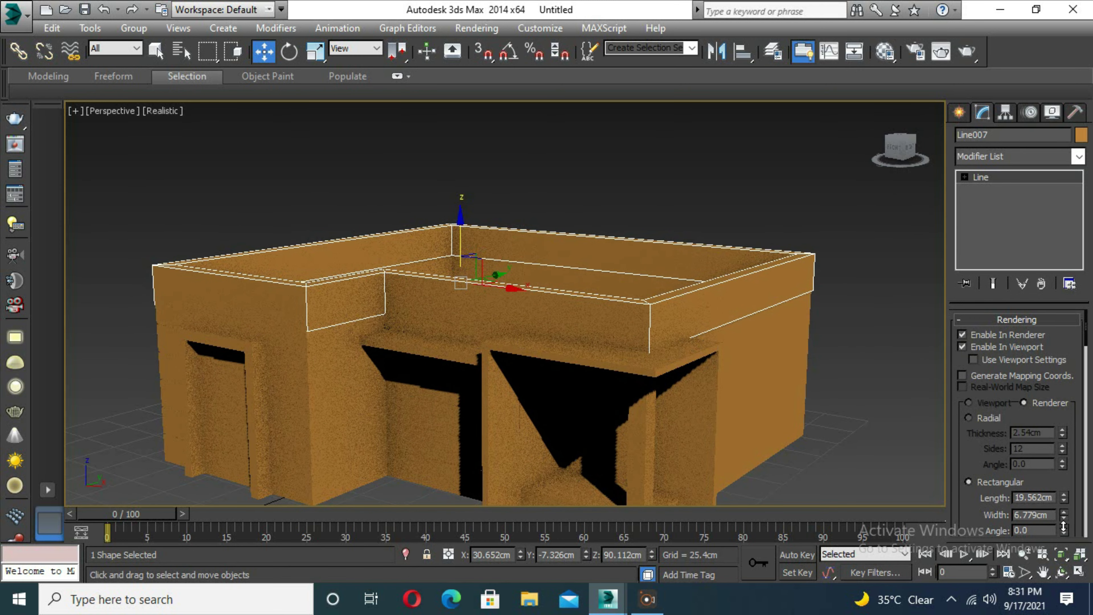
alt+middle_drag(1065, 538, 322, 325)
Step: Select the roof rim outline Line007 and frame it in the maximized Top view
click(915, 442)
scroll(629, 369, down, 3)
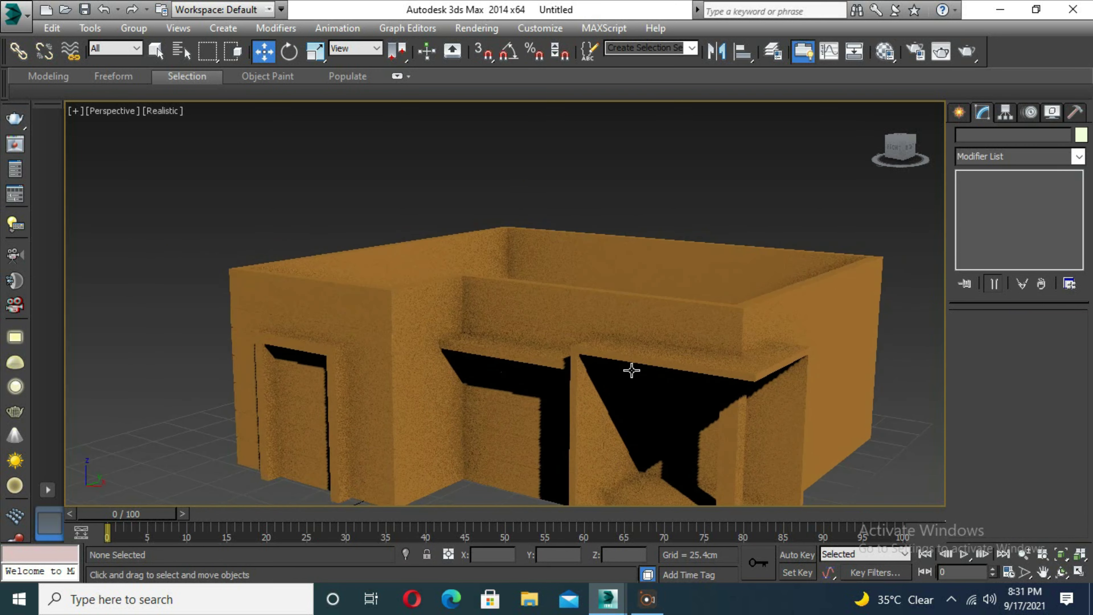
scroll(697, 236, up, 5)
key(alt+w)
click(312, 286)
key(alt+w)
scroll(495, 256, up, 3)
scroll(576, 244, up, 2)
scroll(575, 238, down, 3)
middle_drag(588, 337, 680, 369)
scroll(1009, 492, down, 4)
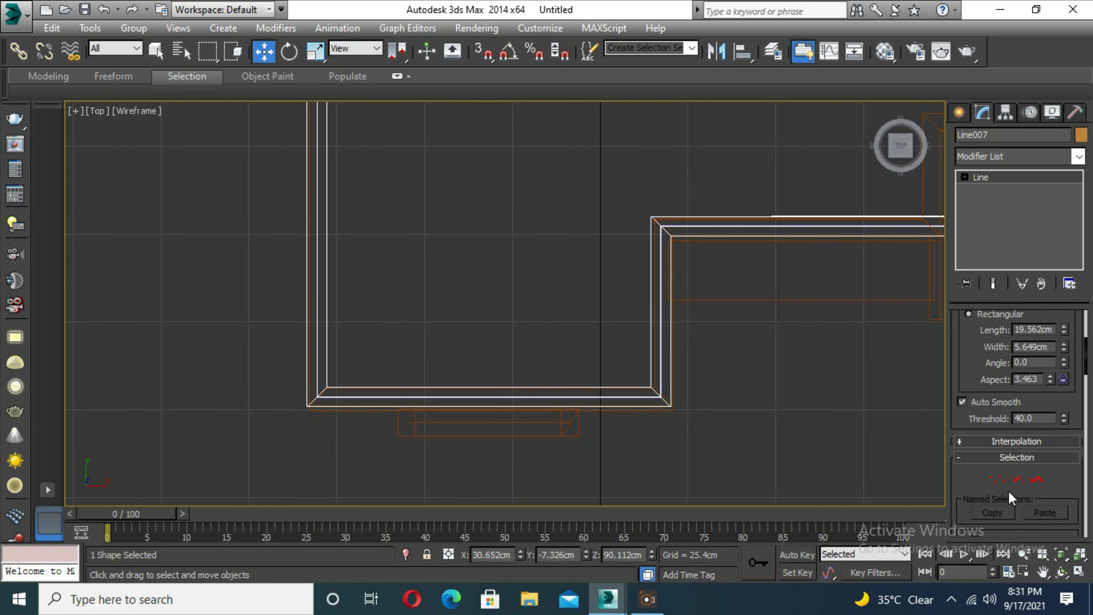
scroll(533, 452, up, 3)
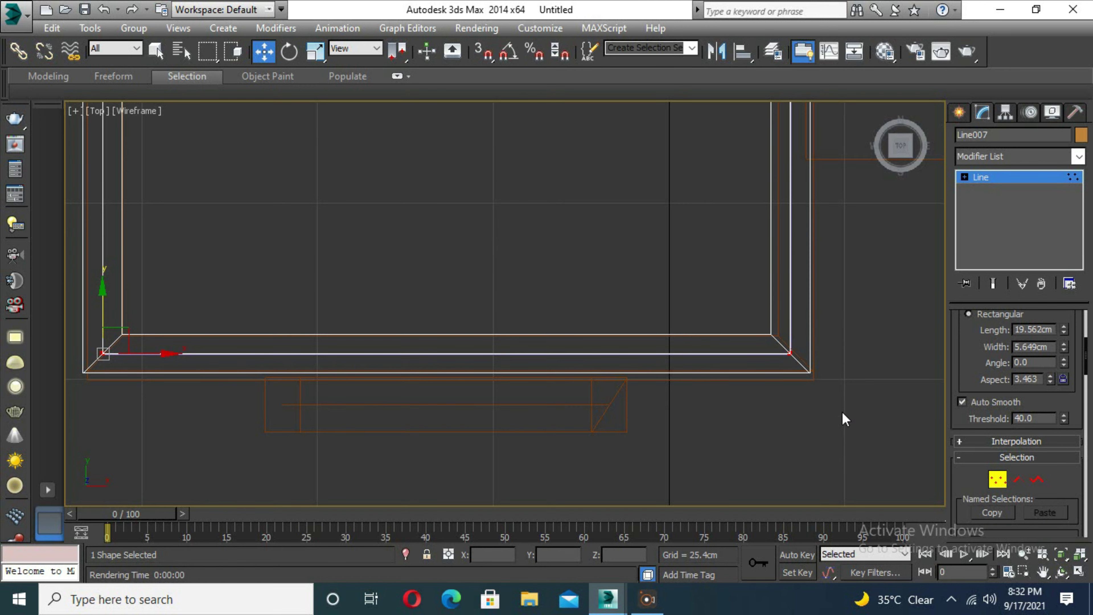
scroll(344, 237, down, 5)
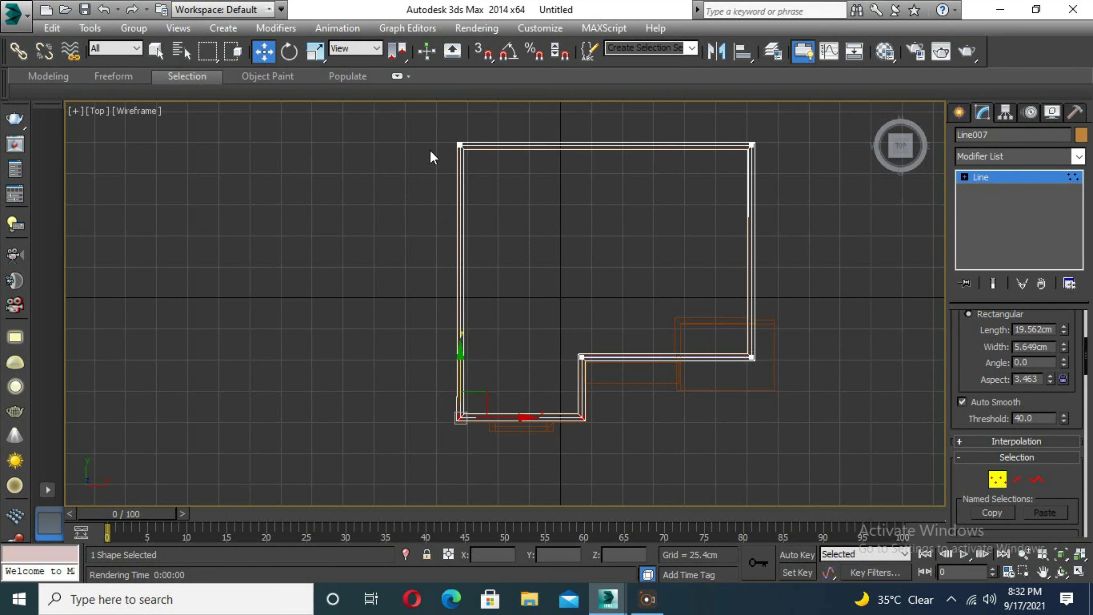
scroll(470, 409, up, 5)
Step: In Vertex mode, select Line007's upper-left corner vertex to shape the parapet
key(1)
mouse_move(489, 446)
middle_down()
mouse_move(571, 362)
mouse_move(529, 117)
middle_up()
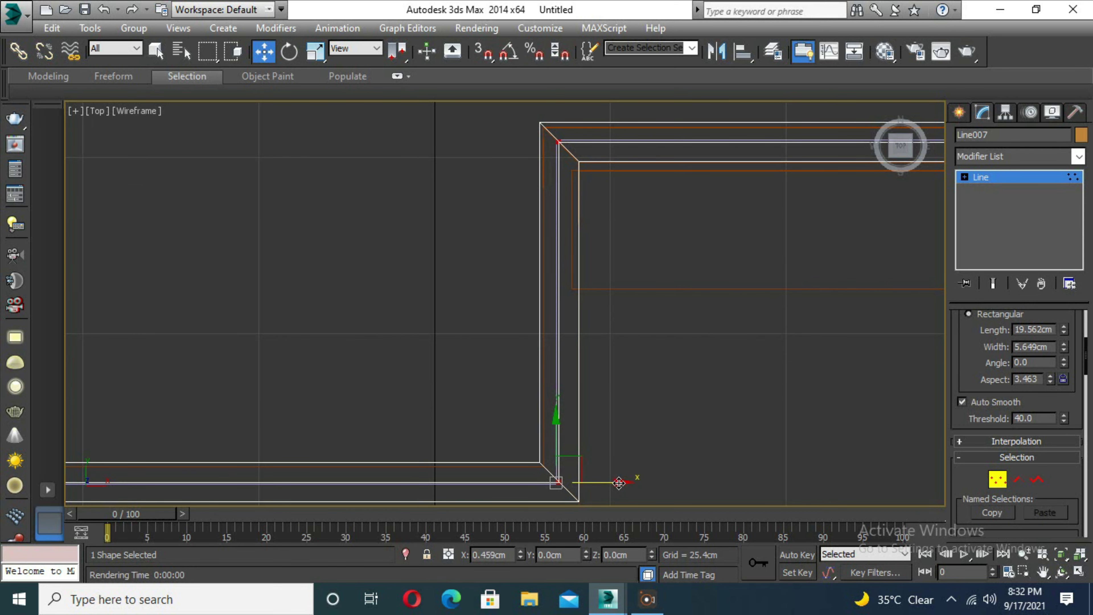
scroll(618, 483, up, 1)
scroll(482, 442, up, 3)
scroll(484, 442, down, 4)
scroll(242, 293, up, 2)
scroll(241, 293, down, 1)
click(254, 287)
scroll(220, 297, up, 2)
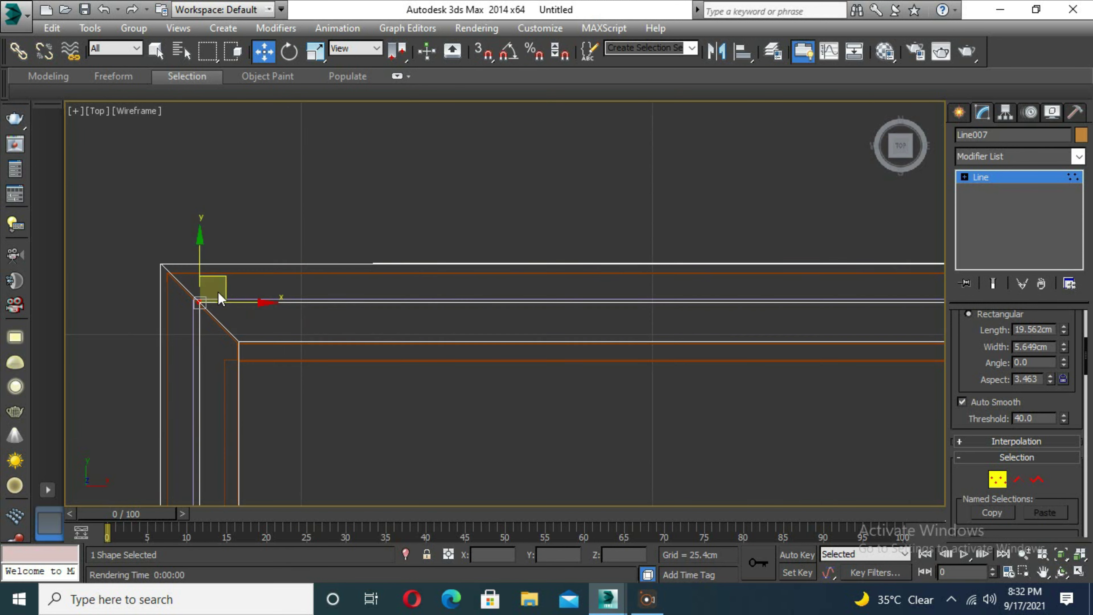
scroll(639, 362, down, 3)
scroll(606, 358, down, 3)
scroll(606, 351, up, 4)
scroll(537, 448, up, 2)
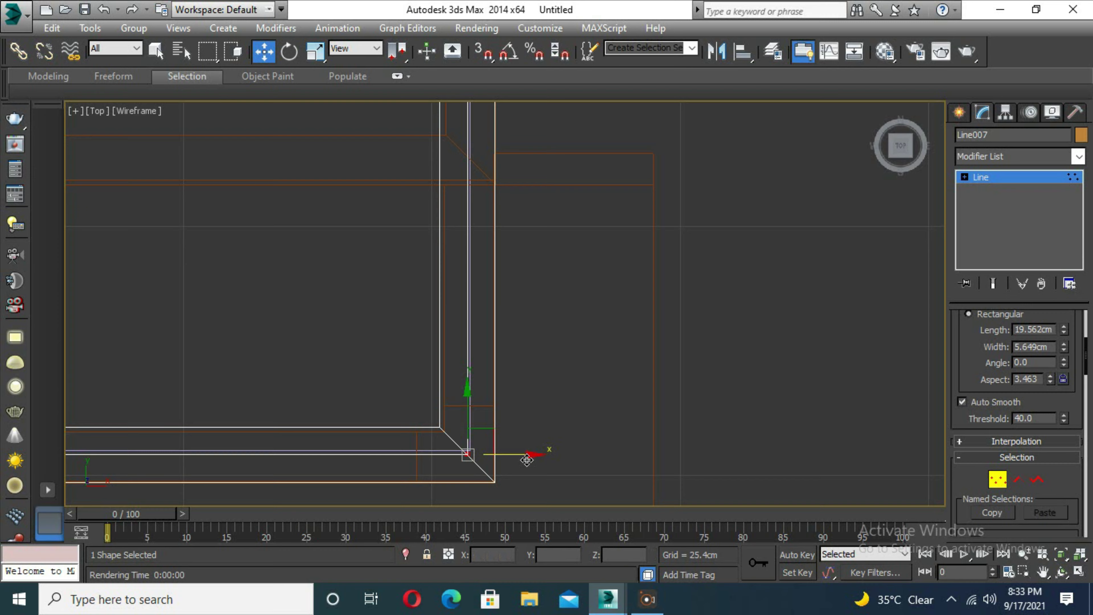
scroll(527, 460, down, 5)
Step: Switch to a maximized Perspective view and orbit around the house walls
key(alt+w)
click(725, 471)
key(alt+w)
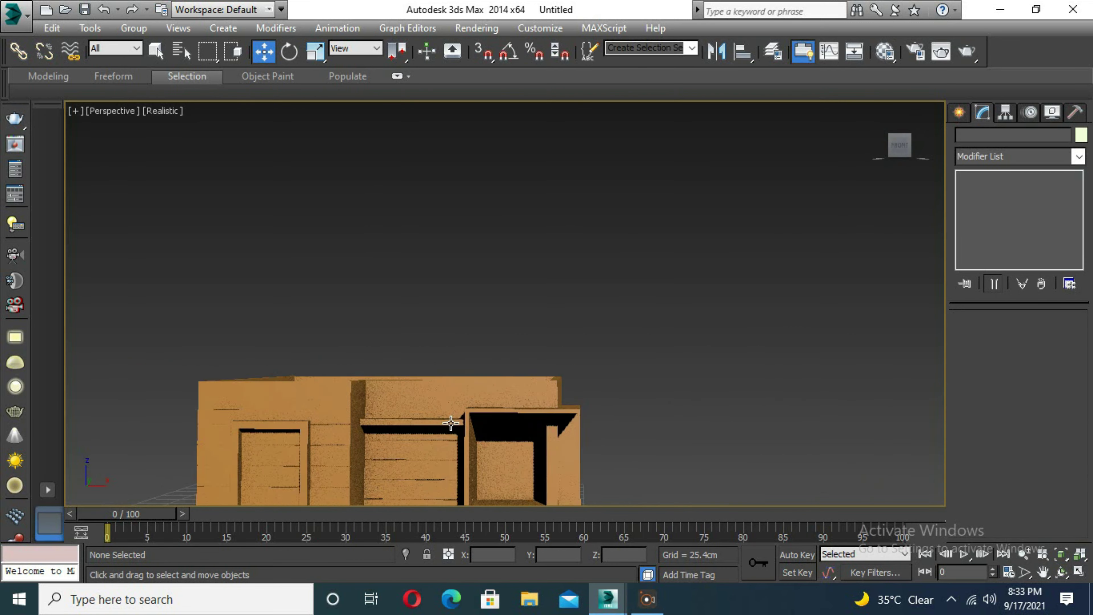
alt+middle_drag(451, 423, 415, 367)
scroll(513, 325, up, 3)
click(513, 325)
alt+middle_drag(512, 325, 449, 337)
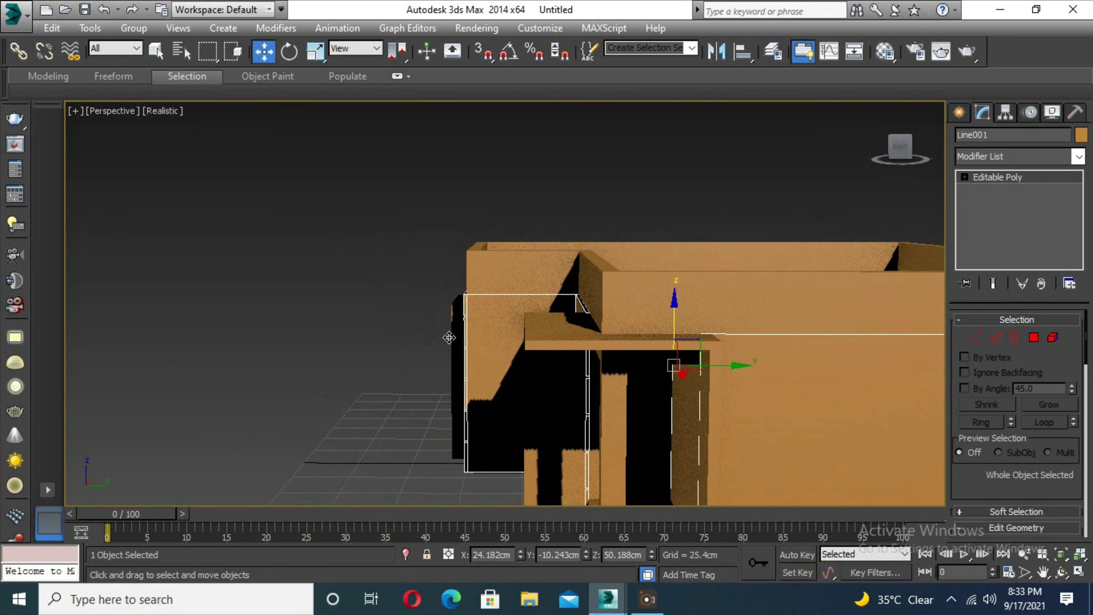
scroll(449, 337, down, 4)
scroll(449, 337, down, 3)
click(916, 340)
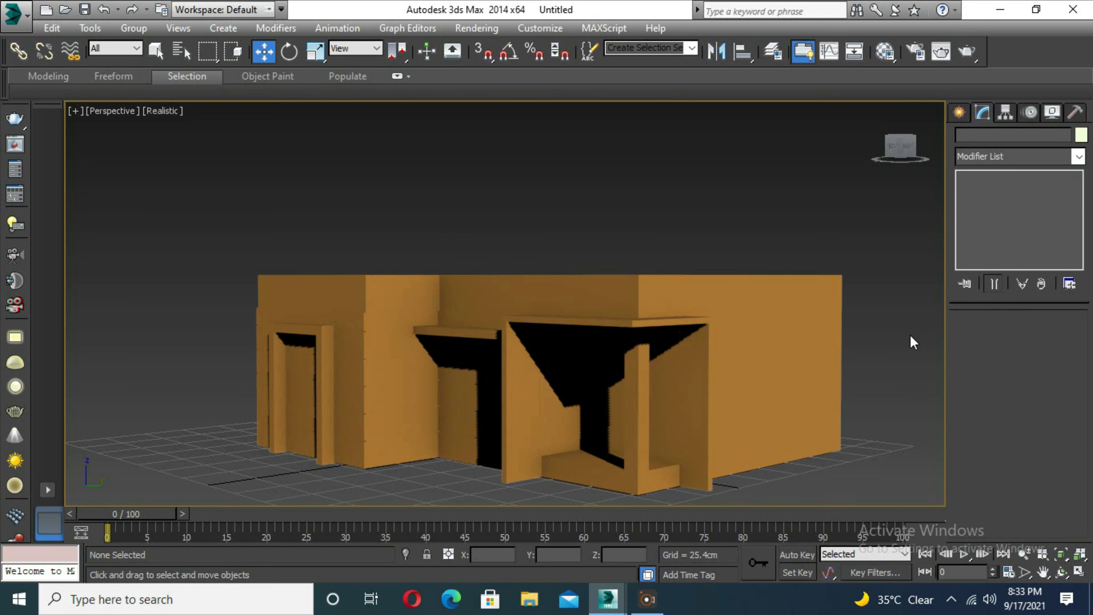
scroll(430, 320, up, 3)
scroll(434, 301, up, 3)
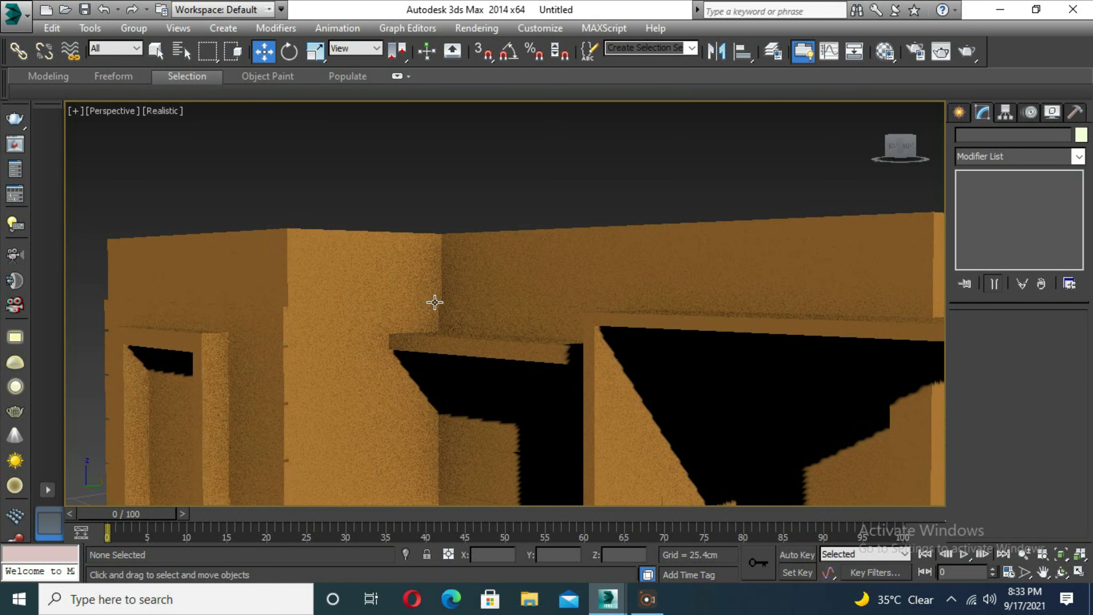
Step: Reselect the roof rim outline and check it in the Perspective and Top views
key(alt+w)
click(732, 395)
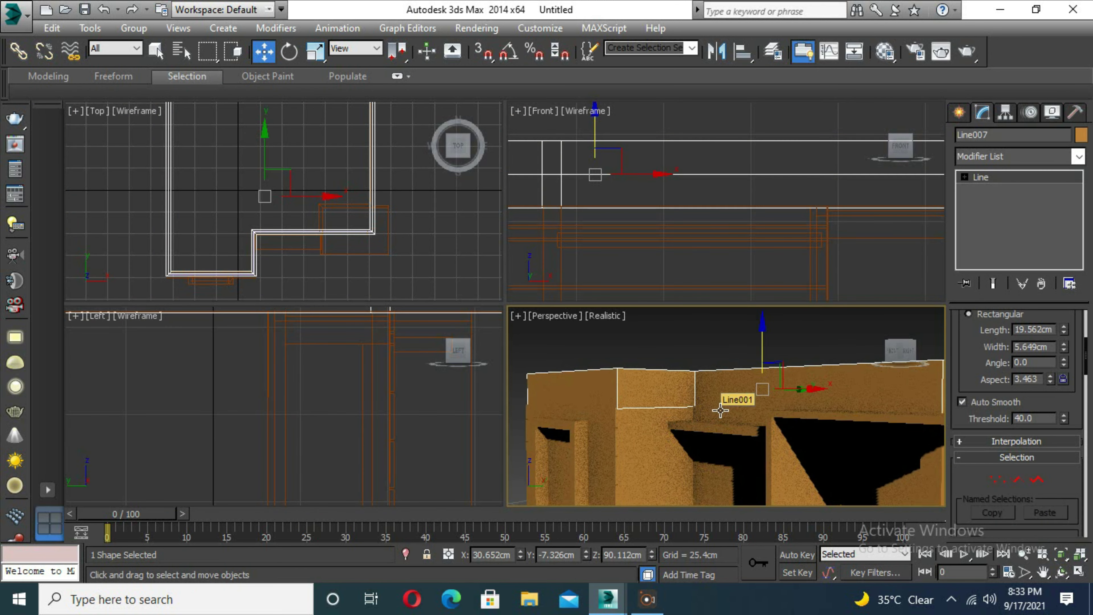
key(alt+w)
mouse_move(732, 394)
alt+middle_down()
mouse_move(549, 386)
mouse_move(630, 366)
mouse_move(598, 408)
mouse_move(501, 401)
alt+middle_up()
key(alt+w)
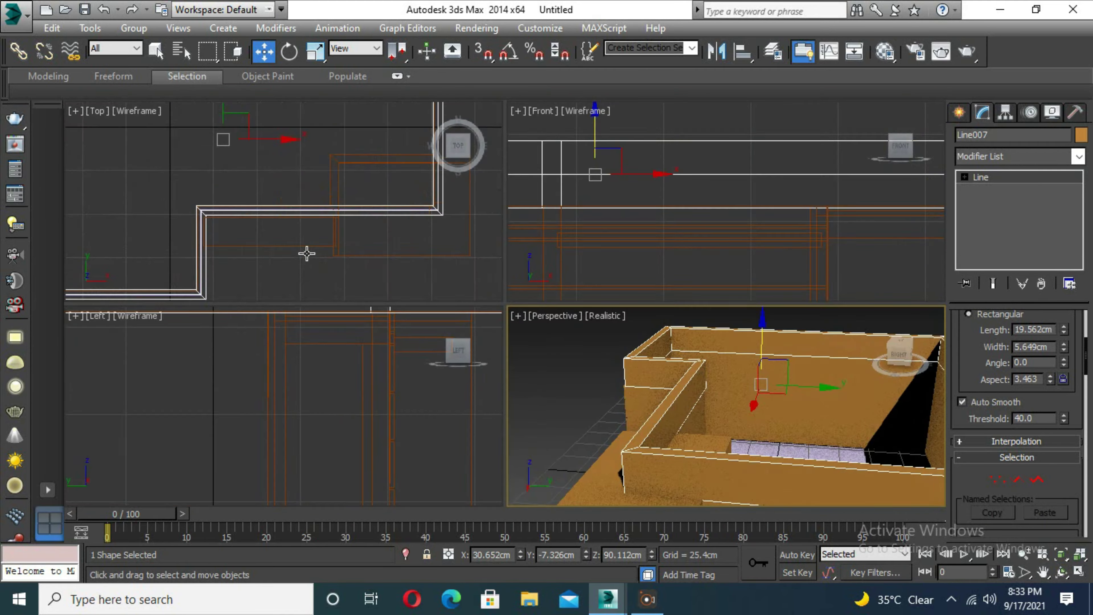
key(alt+w)
scroll(349, 334, up, 3)
scroll(407, 336, up, 2)
scroll(407, 337, down, 3)
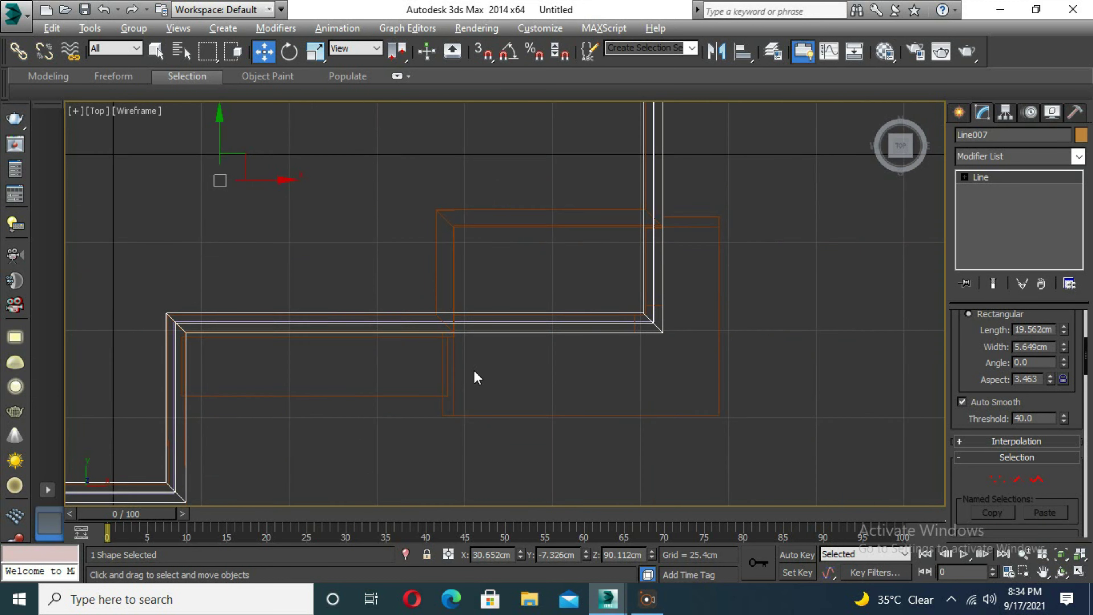
key(alt+w)
key(1)
key(alt+w)
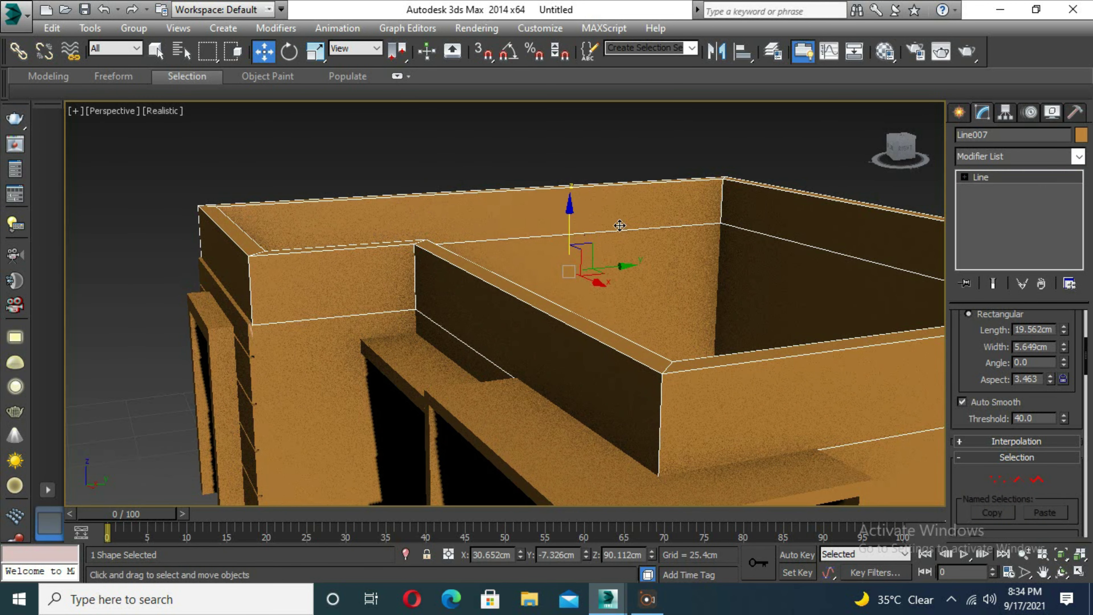
Step: Deselect everything and orbit and pan until the whole house is framed
key(ctrl+d)
alt+middle_drag(620, 225, 503, 361)
scroll(595, 395, down, 5)
mouse_move(595, 396)
alt+middle_down()
mouse_move(373, 399)
mouse_move(523, 341)
mouse_move(556, 349)
alt+middle_up()
scroll(523, 340, up, 5)
scroll(570, 320, down, 8)
scroll(556, 349, up, 3)
Step: Render a V-Ray preview of the house and close the frame buffer
key(shift+q)
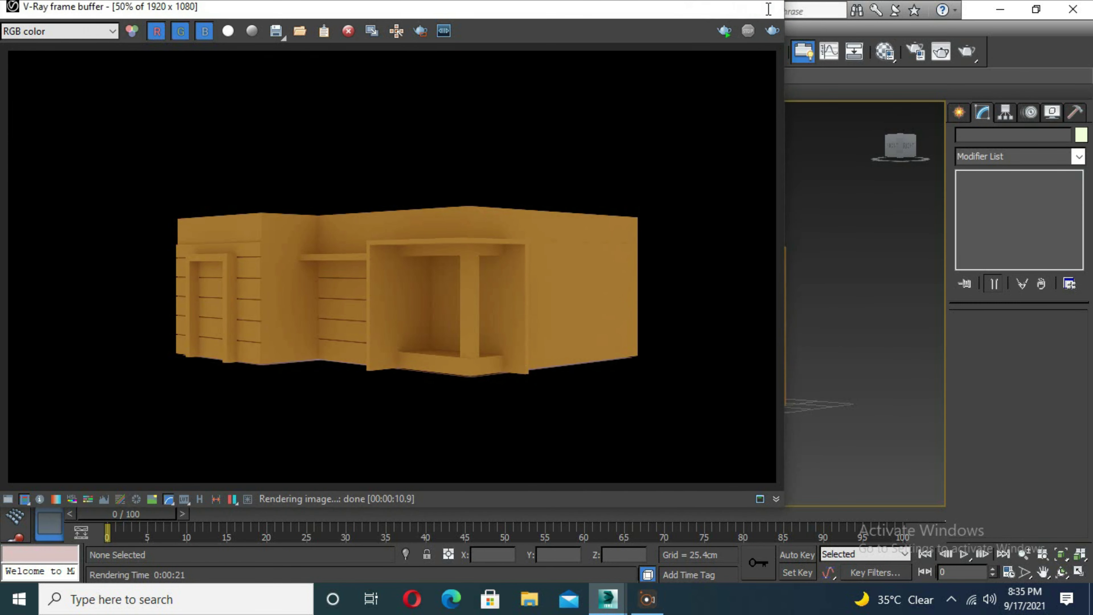
click(797, 259)
scroll(591, 288, up, 5)
scroll(308, 264, up, 2)
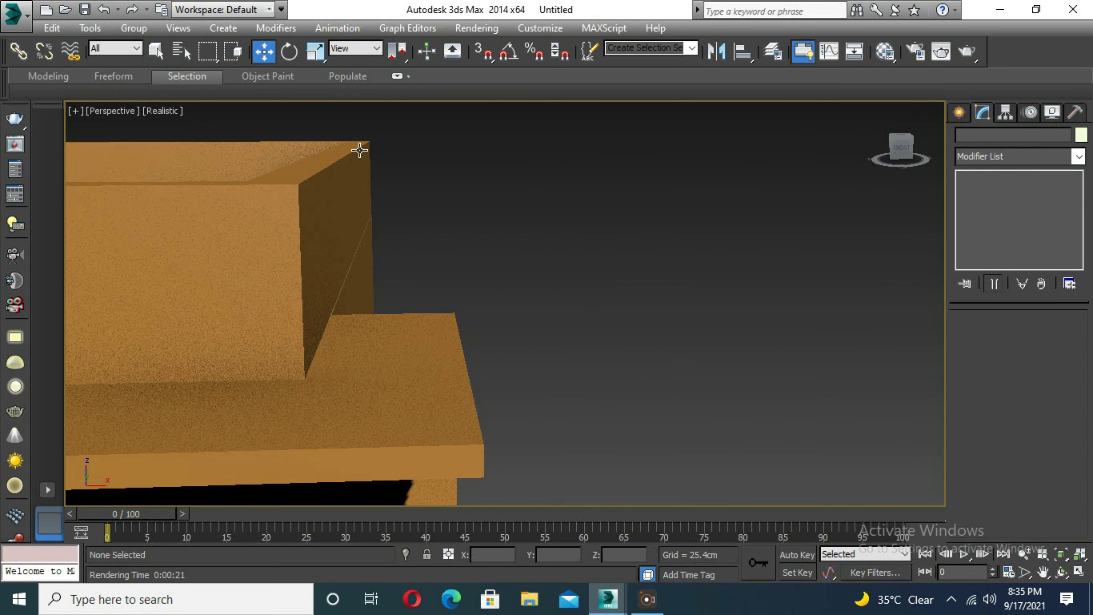
Step: Adjust the parapet wall Line007 along its length, then exit vertex editing and deselect
click(265, 186)
mouse_move(285, 327)
middle_down()
mouse_move(468, 365)
mouse_move(83, 212)
middle_up()
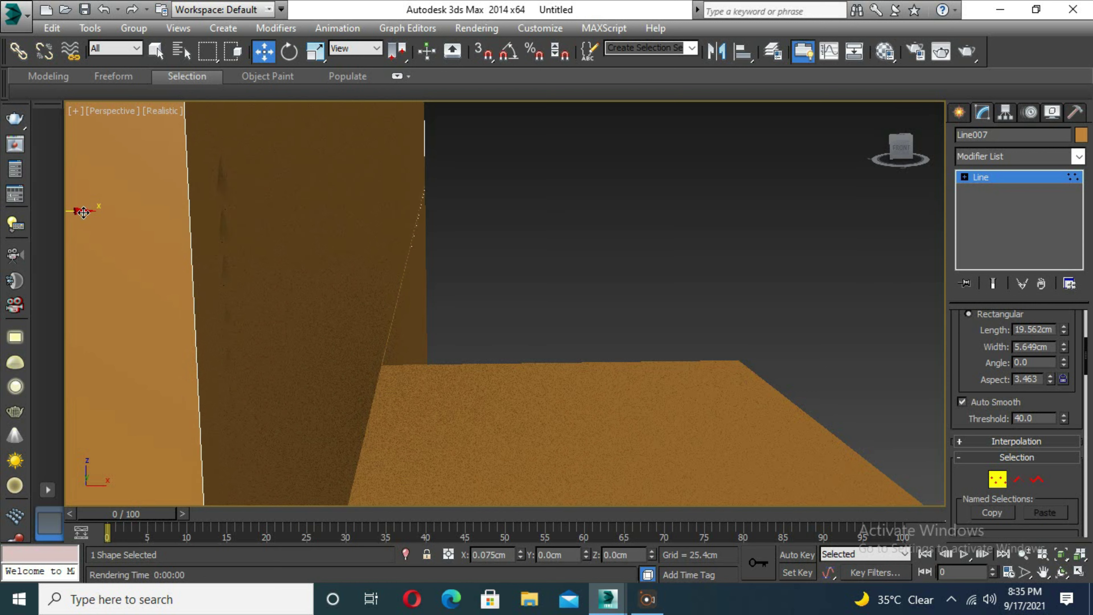
click(996, 482)
scroll(409, 368, down, 3)
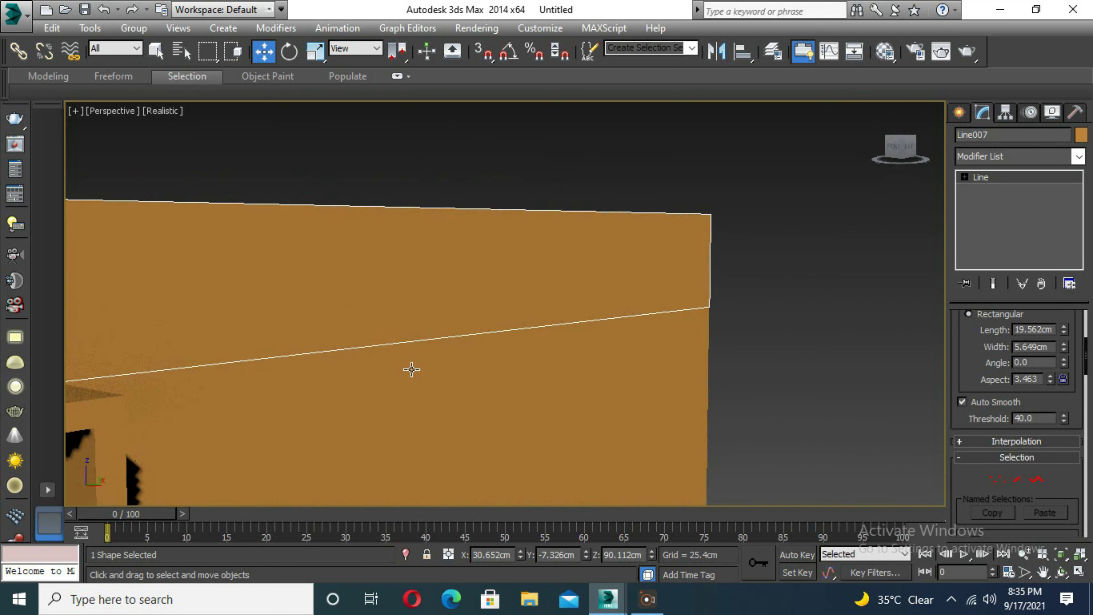
scroll(410, 369, down, 4)
scroll(276, 354, up, 2)
scroll(178, 255, up, 2)
click(187, 265)
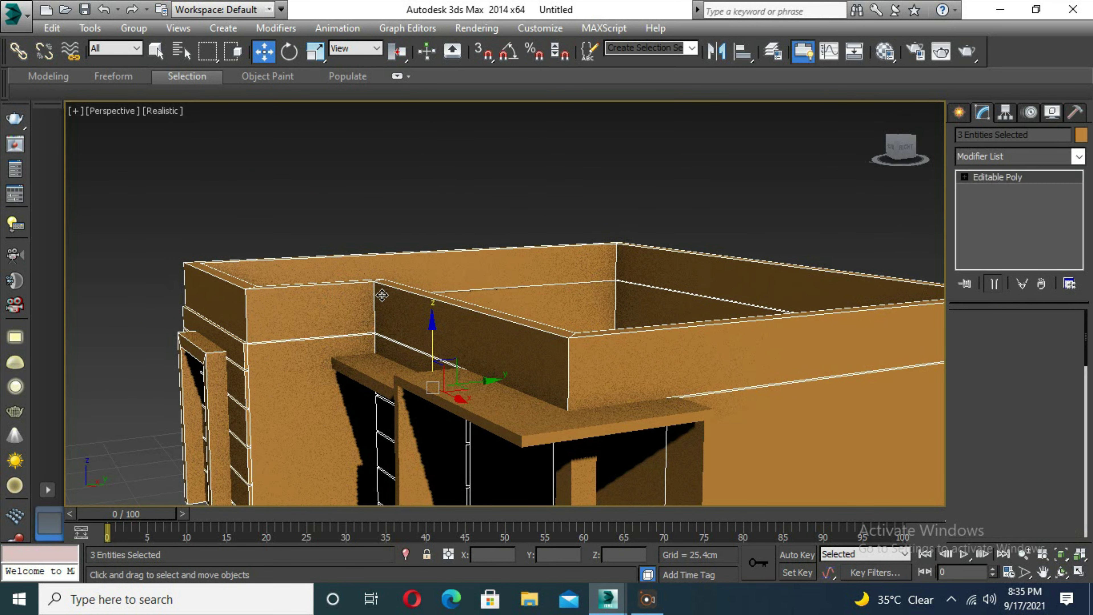
Step: Refine the parapet vertices at the roof corner, then exit Vertex mode and deselect
drag(237, 292, 237, 292)
scroll(219, 317, up, 3)
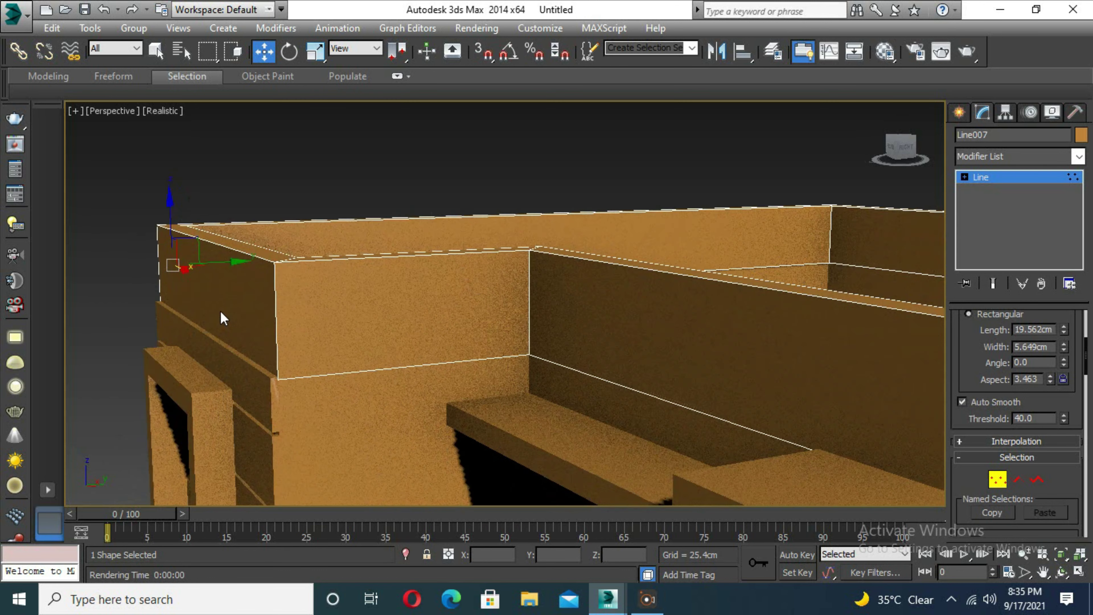
scroll(220, 251, up, 2)
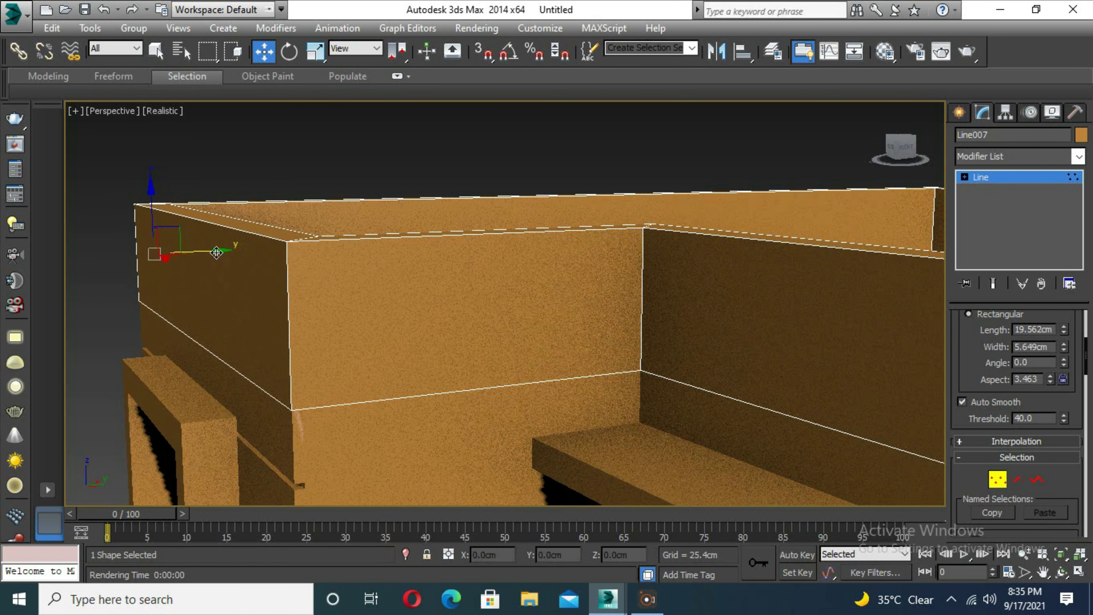
click(998, 480)
alt+click(317, 324)
scroll(318, 325, down, 5)
scroll(541, 393, up, 2)
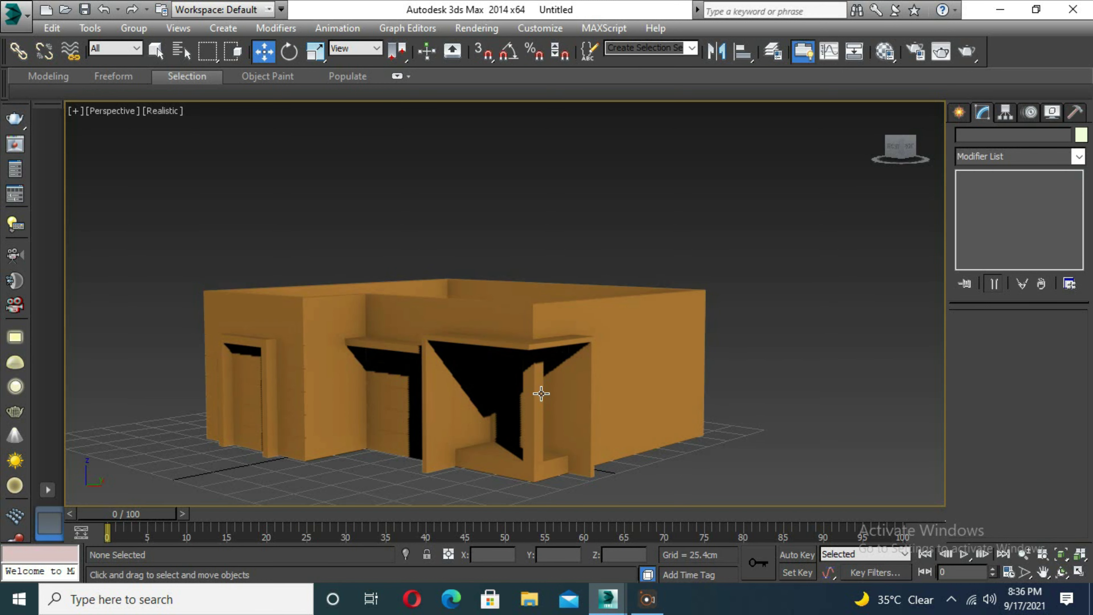
Step: Clone door frame Line005 as an independent Copy and rotate it toward the side wall
click(627, 414)
alt+middle_drag(627, 415, 541, 415)
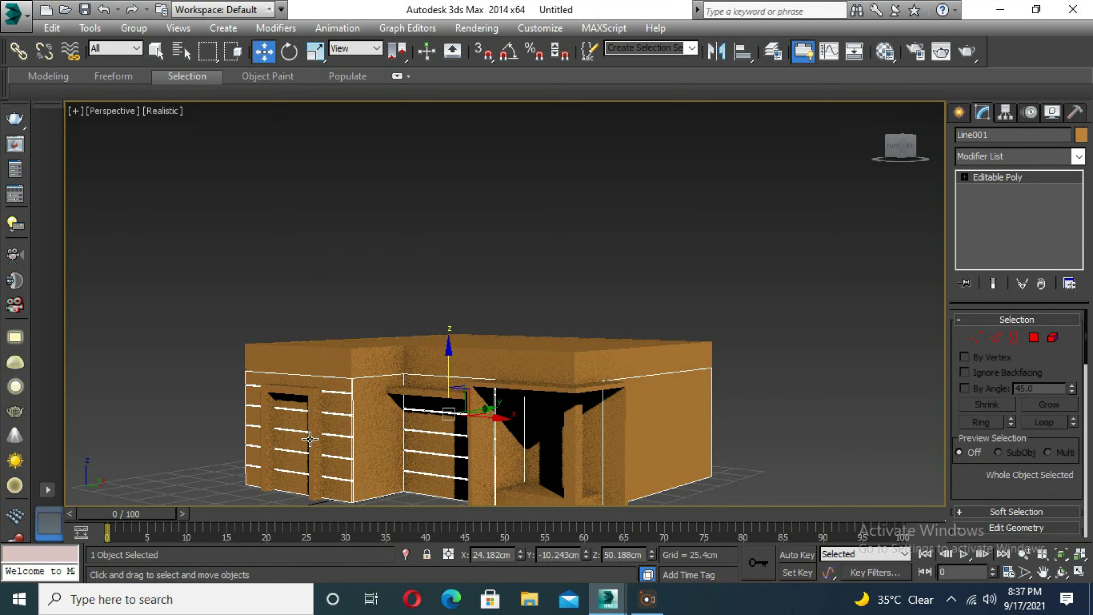
click(338, 475)
shift+drag(338, 476, 506, 459)
click(556, 366)
alt+middle_drag(556, 452, 476, 451)
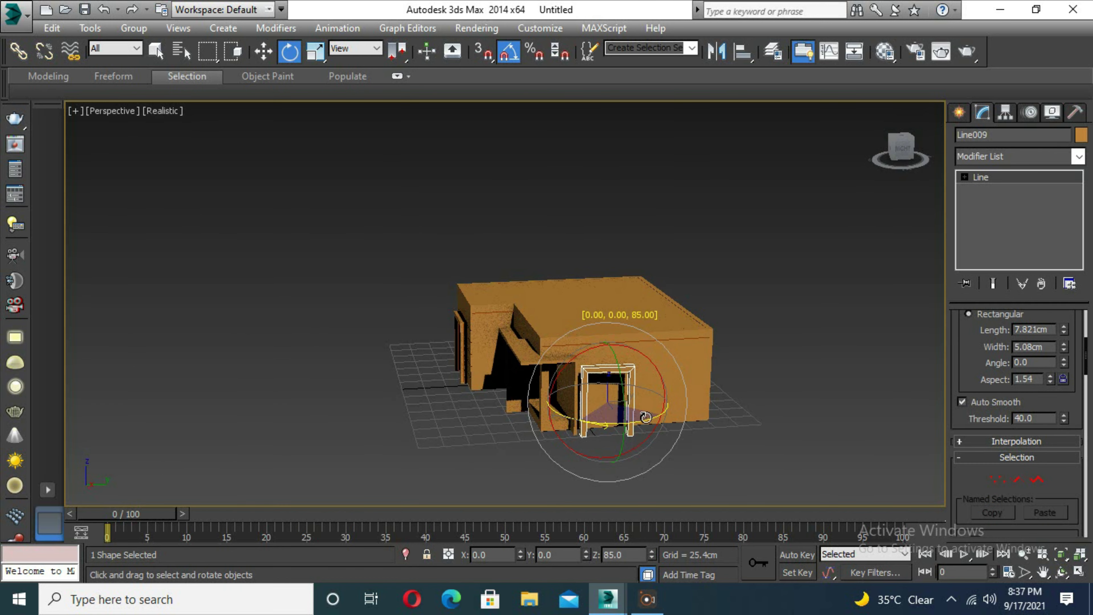
Step: Move the copied frame into place at the side wall opening
scroll(596, 454, up, 5)
scroll(605, 447, down, 3)
alt+middle_drag(598, 464, 559, 464)
key(w)
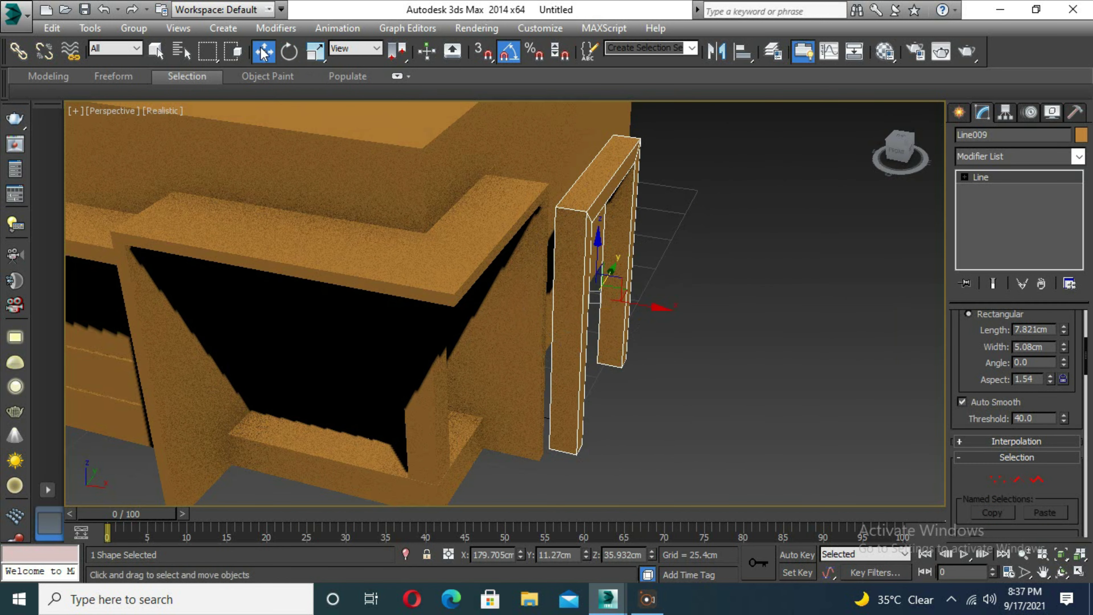
scroll(650, 295, up, 3)
scroll(650, 295, down, 2)
alt+middle_drag(650, 296, 456, 320)
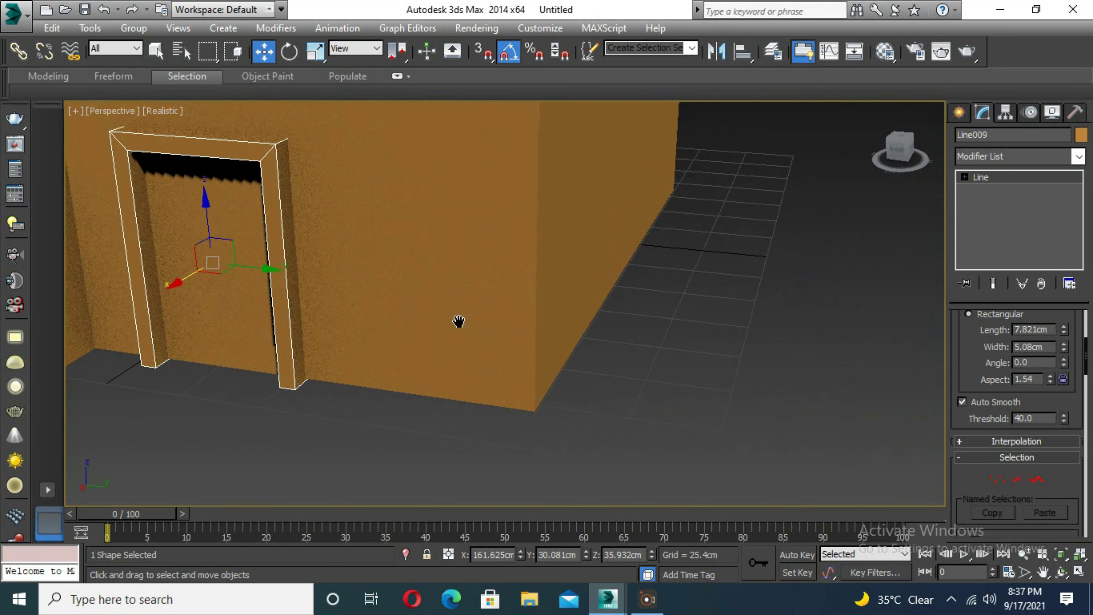
scroll(455, 289, up, 3)
Step: Make another copy of the door frame for the next opening
shift+drag(455, 288, 673, 311)
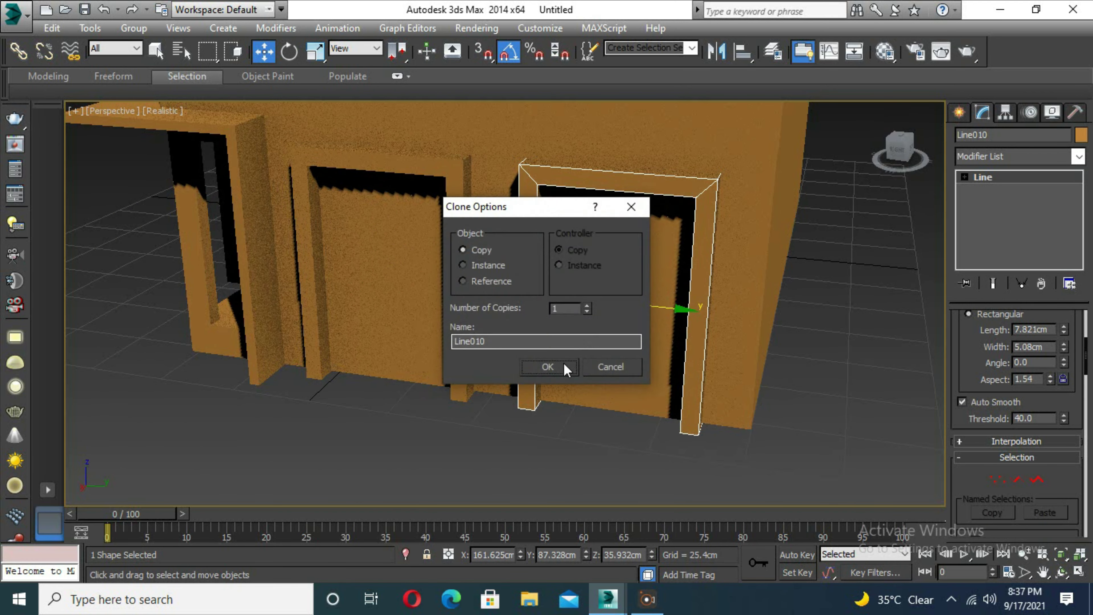
click(561, 367)
scroll(594, 362, down, 5)
click(594, 362)
mouse_move(594, 362)
alt+middle_down()
mouse_move(471, 396)
mouse_move(483, 410)
alt+middle_up()
scroll(471, 396, up, 3)
scroll(488, 383, down, 3)
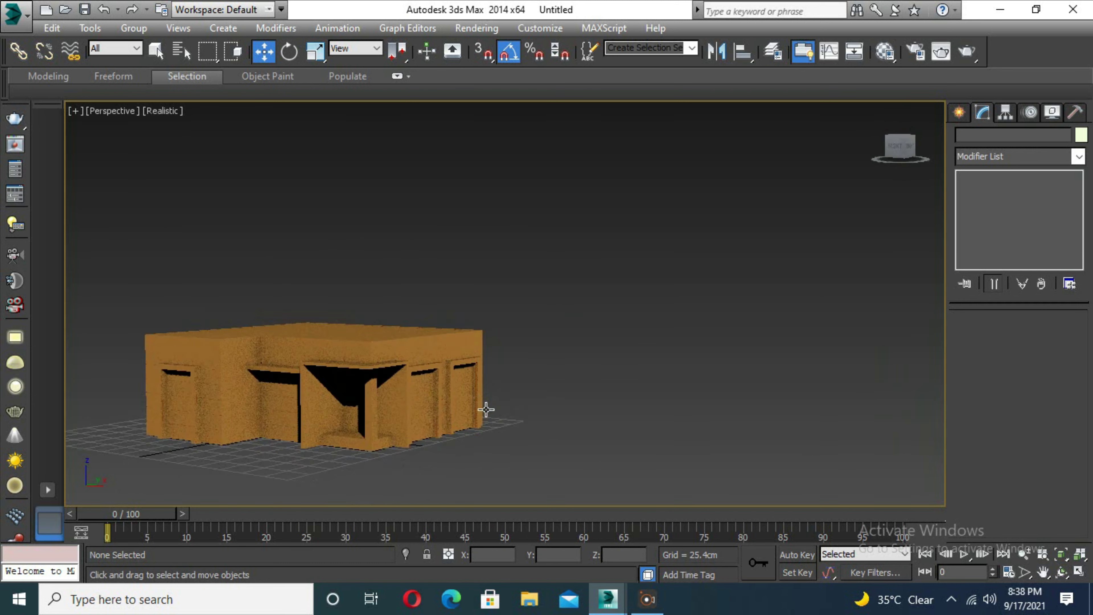
scroll(309, 388, up, 4)
Step: Set door frame Line009's rectangular Length to 10.324 cm to fit its opening
click(309, 388)
scroll(309, 387, up, 2)
scroll(301, 390, down, 4)
mouse_move(301, 390)
alt+middle_down()
mouse_move(491, 383)
mouse_move(573, 460)
alt+middle_up()
click(491, 383)
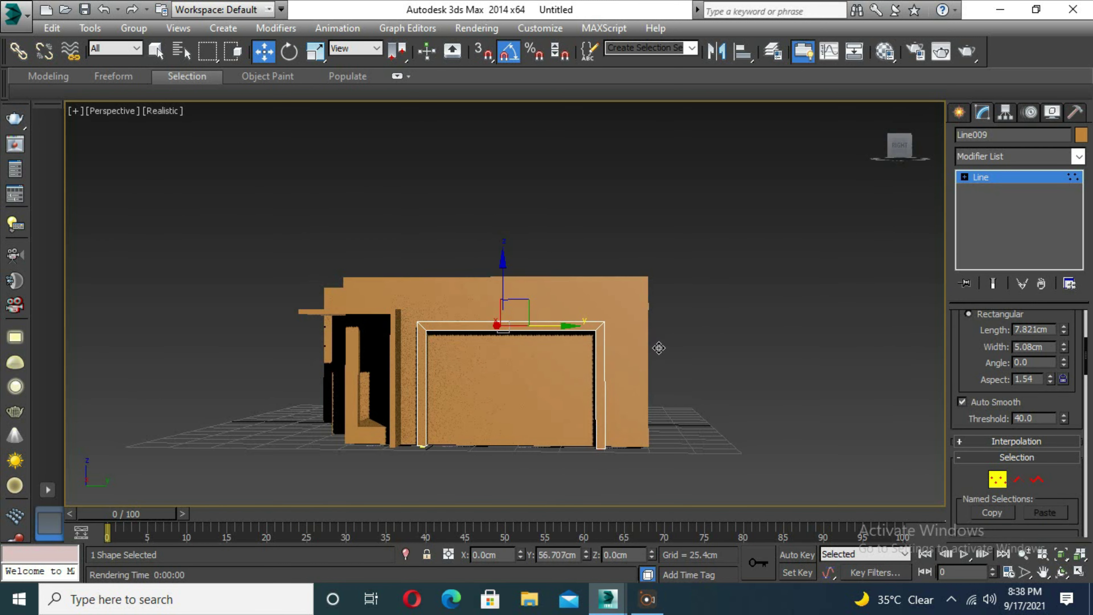
click(998, 480)
alt+middle_drag(689, 482, 605, 491)
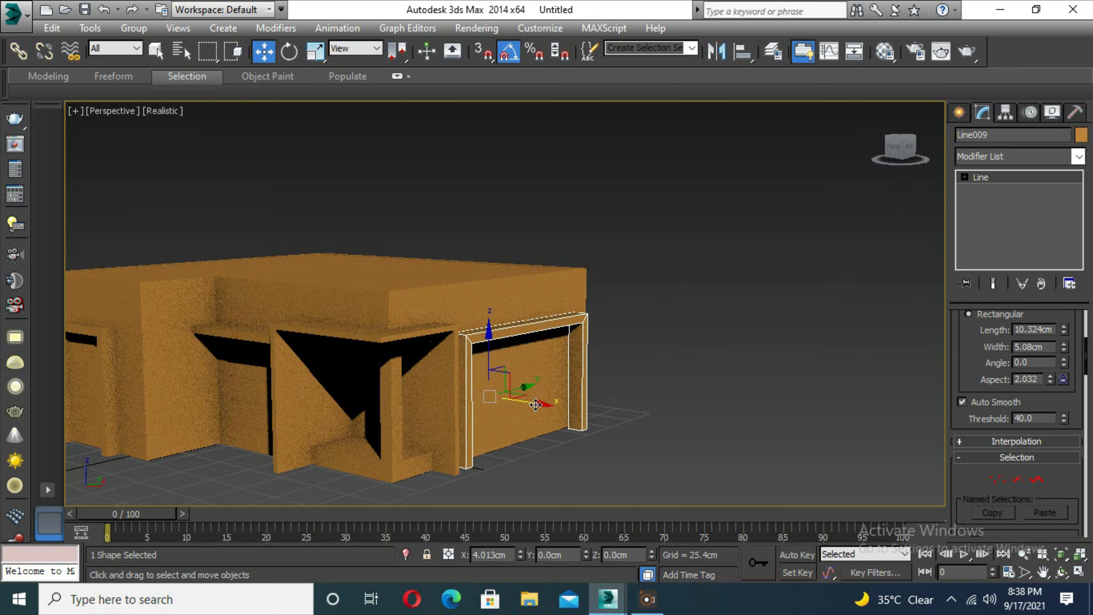
Step: Deselect the frame and start a V-Ray render of the house
click(695, 417)
scroll(471, 439, down, 5)
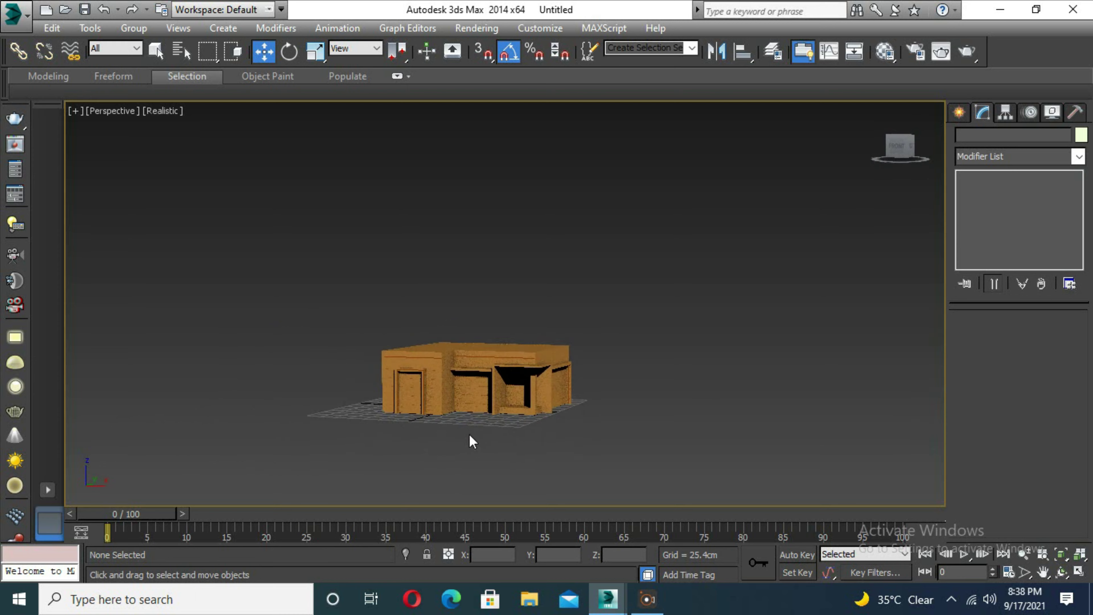
scroll(537, 402, up, 5)
scroll(429, 351, down, 3)
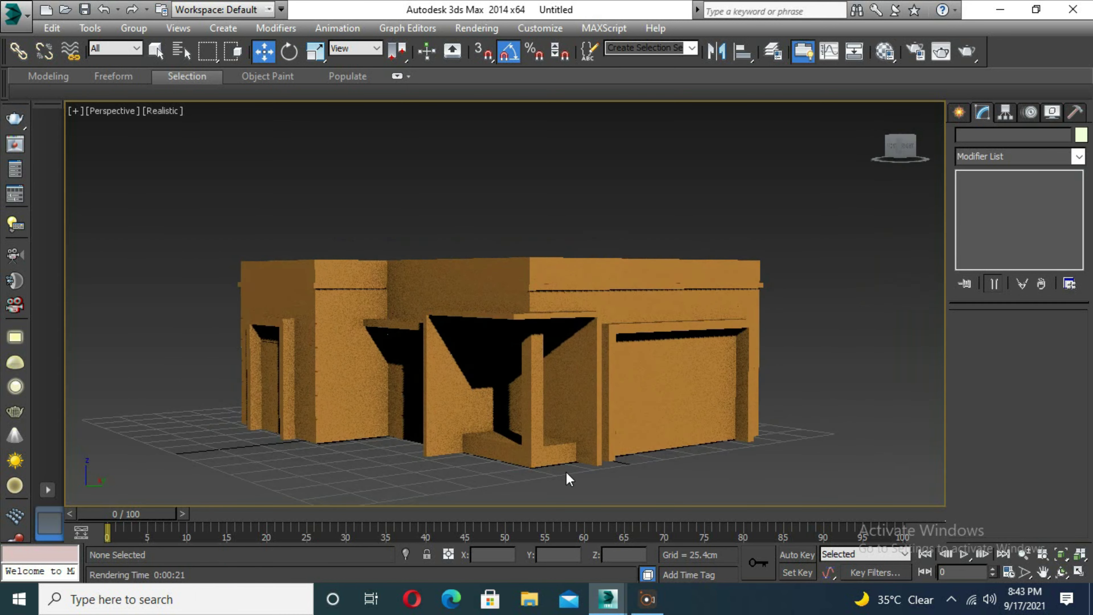
key(shift+q)
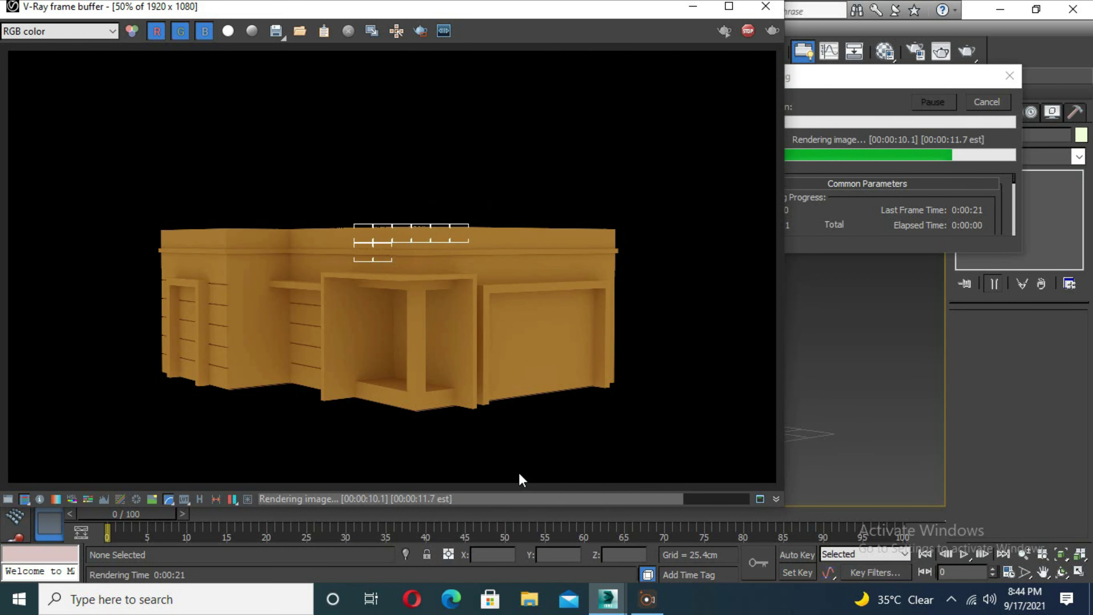
Step: Close the render, set roof rim Line011's Length to 16.479 cm, and check it from the front
click(766, 6)
click(566, 272)
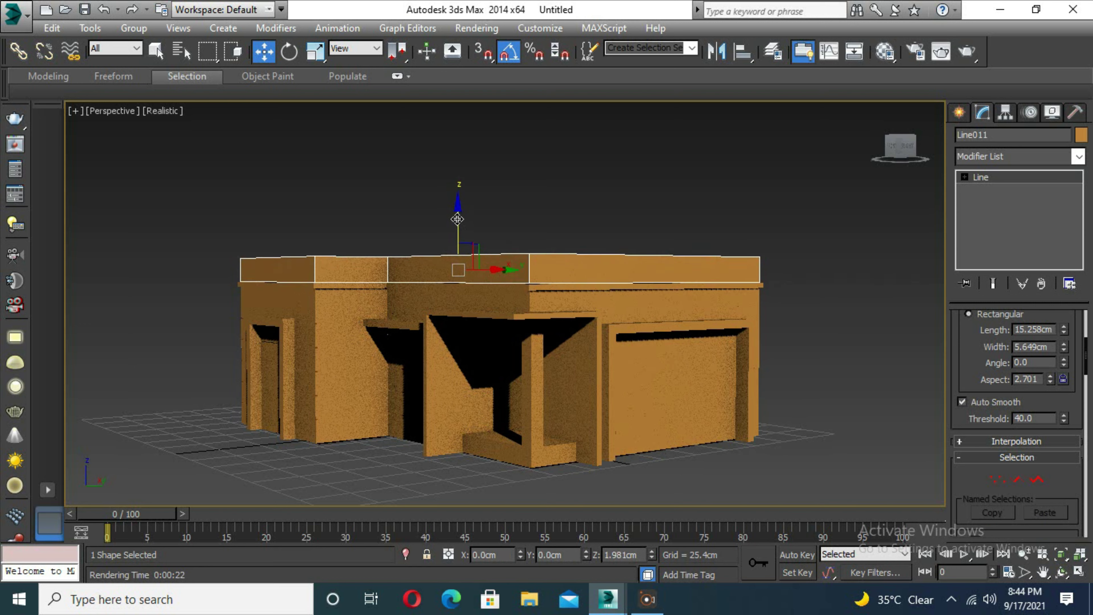
alt+middle_drag(523, 453, 581, 449)
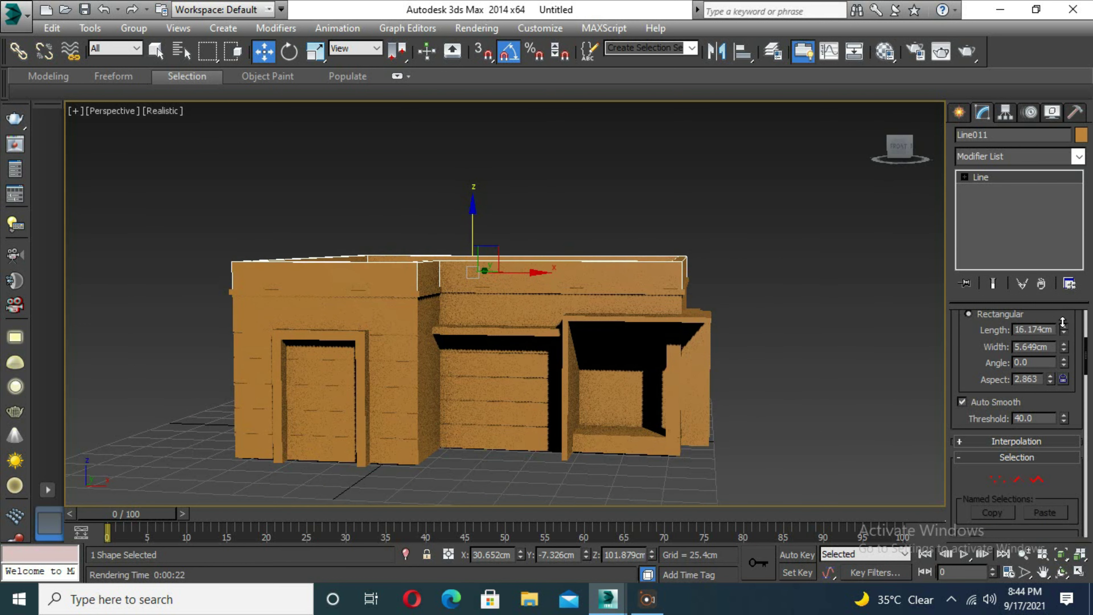
mouse_move(583, 363)
alt+middle_down()
mouse_move(478, 359)
mouse_move(446, 371)
mouse_move(513, 361)
mouse_move(459, 370)
alt+middle_up()
mouse_move(311, 294)
alt+middle_down()
mouse_move(359, 378)
mouse_move(459, 379)
mouse_move(399, 379)
alt+middle_up()
Step: Draw a flat standard-primitive box above the parapet in the front view
key(alt+w)
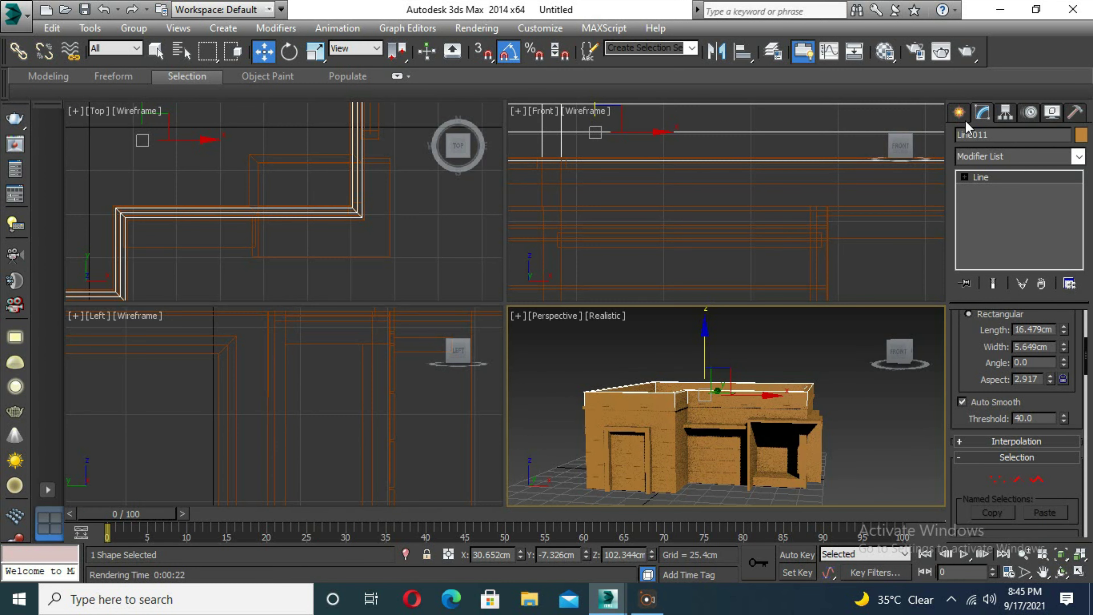
click(960, 113)
click(965, 138)
click(974, 161)
click(991, 171)
click(987, 214)
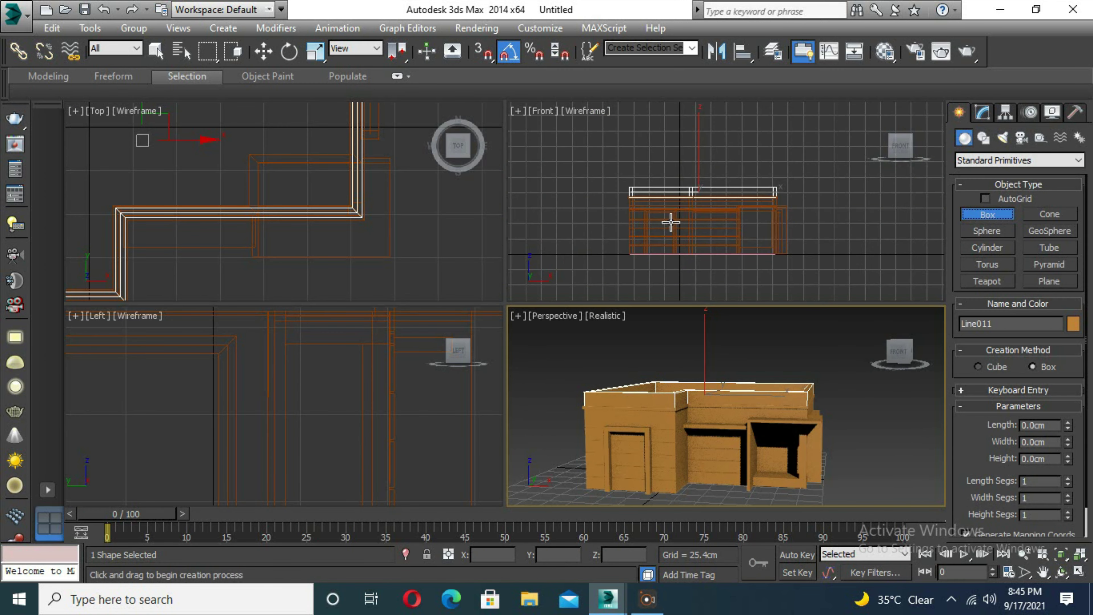
key(alt+w)
drag(370, 264, 402, 291)
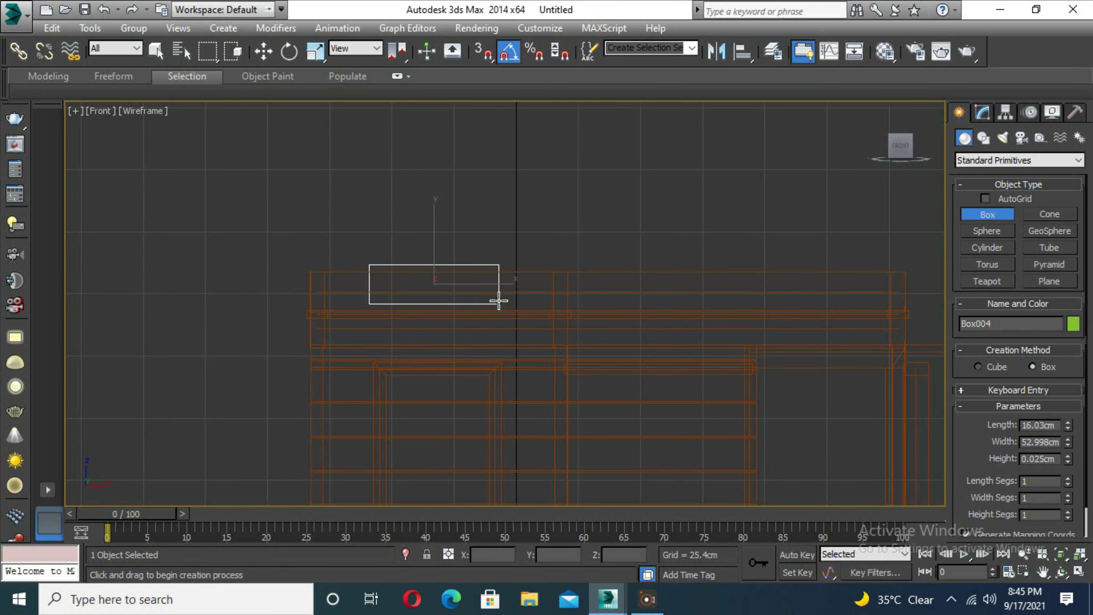
click(499, 300)
Step: Make the box editable, reshape its top vertices into a wedge, and move it onto the roof parapet
right_click(488, 276)
click(705, 432)
key(1)
drag(471, 246, 528, 278)
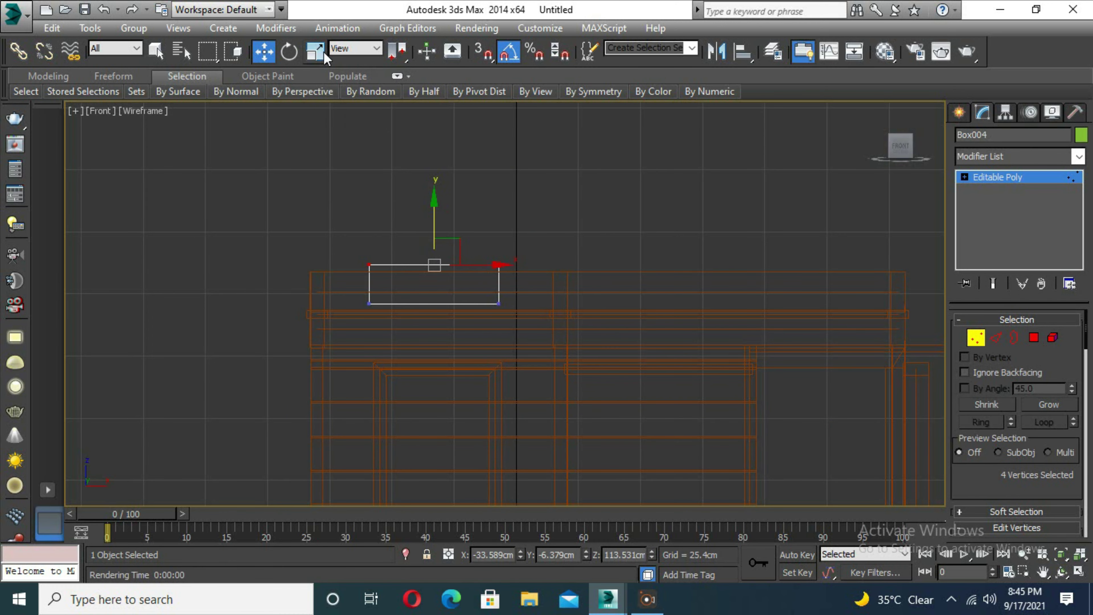
key(1)
key(alt+w)
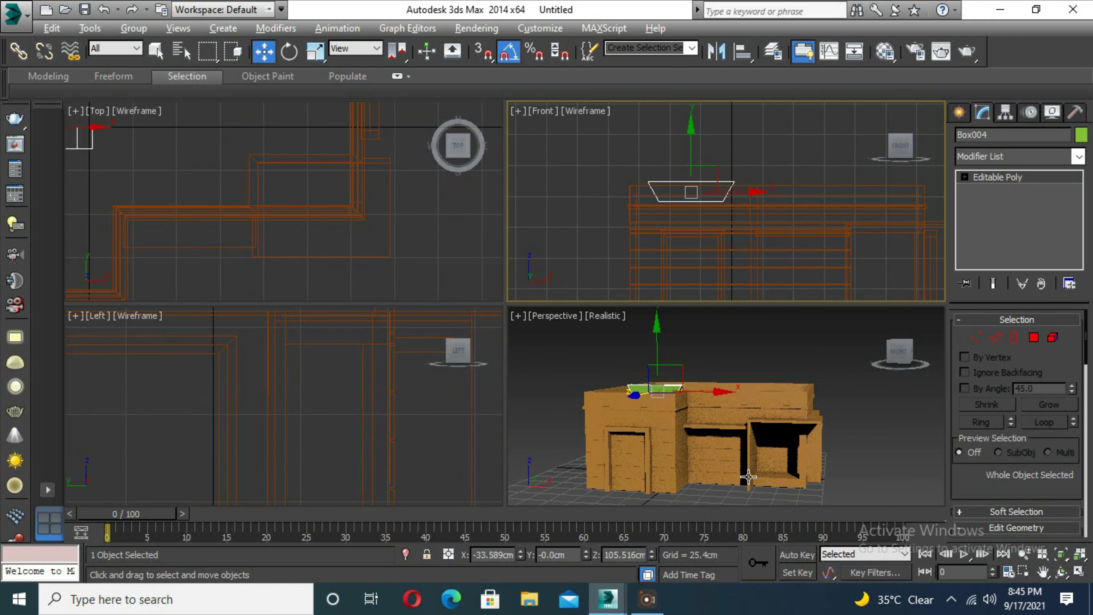
key(alt+w)
drag(390, 269, 305, 344)
Step: Clone a second green block beside the first and adjust its vertices
scroll(305, 344, up, 5)
scroll(276, 307, down, 2)
scroll(339, 351, down, 2)
scroll(339, 350, down, 4)
scroll(344, 345, up, 3)
shift+drag(365, 342, 555, 354)
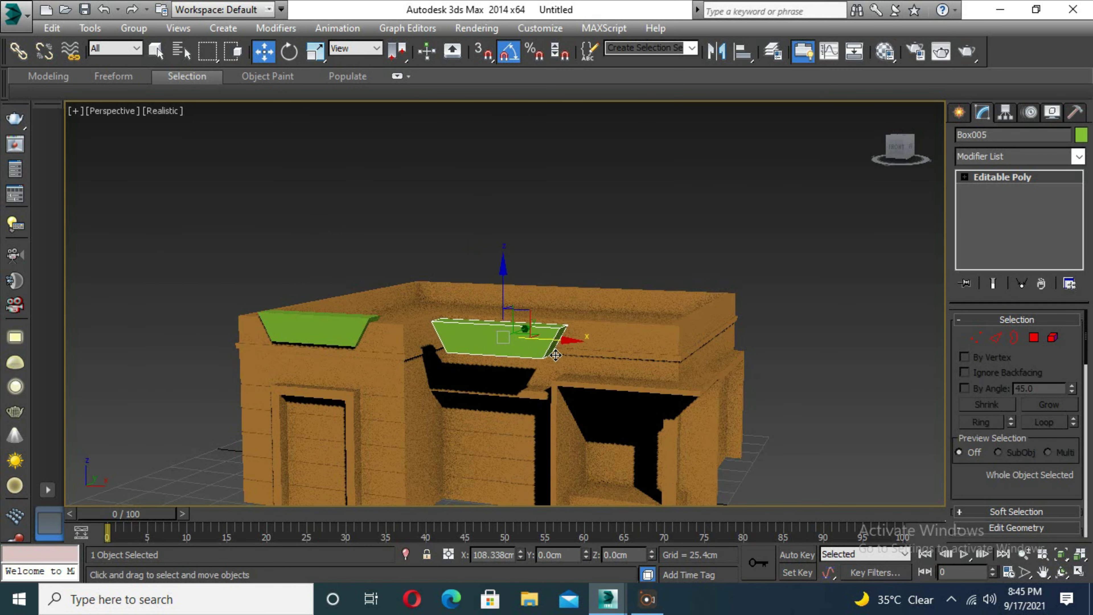
alt+middle_drag(488, 398, 579, 320)
scroll(649, 331, up, 4)
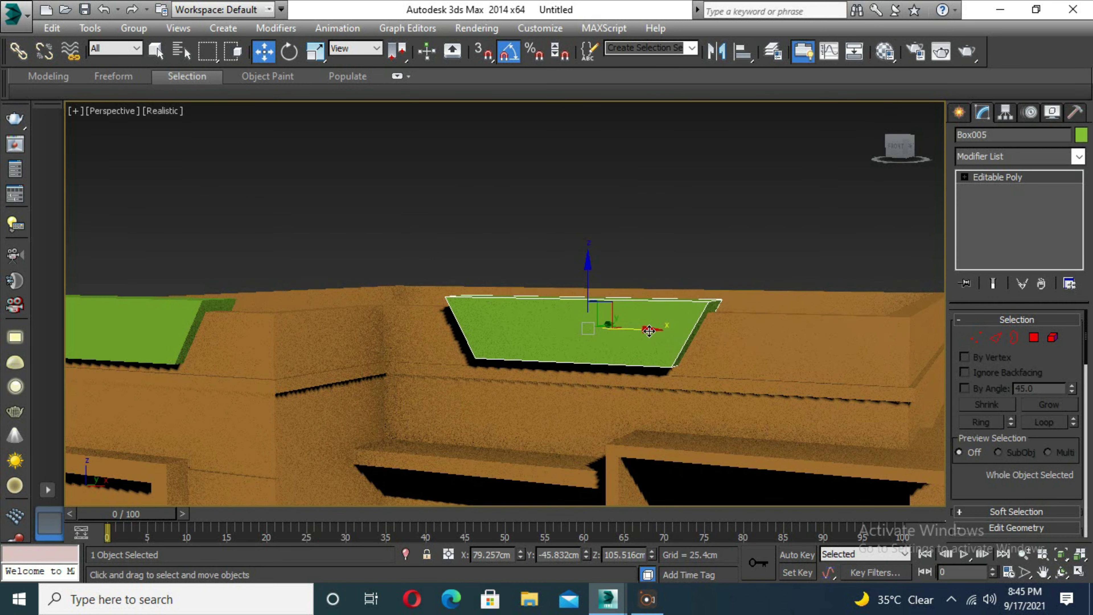
alt+middle_drag(649, 331, 631, 272)
key(1)
mouse_move(888, 337)
alt+middle_down()
mouse_move(483, 267)
mouse_move(592, 369)
alt+middle_up()
key(1)
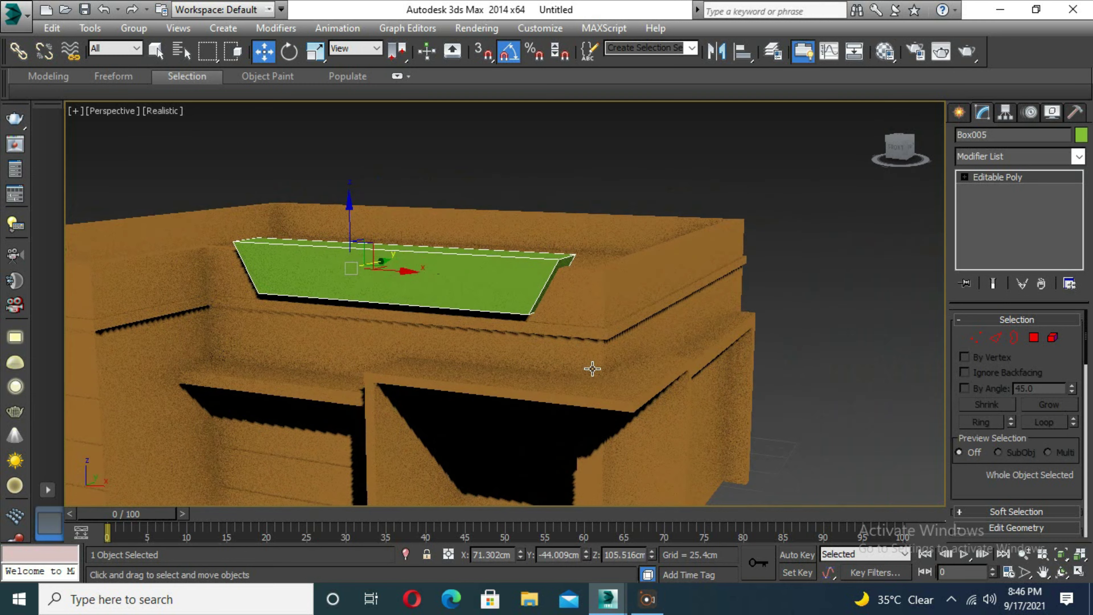
Step: Slide the other green block along the parapet and reshape its right-end vertices
click(527, 288)
alt+middle_drag(402, 127, 663, 370)
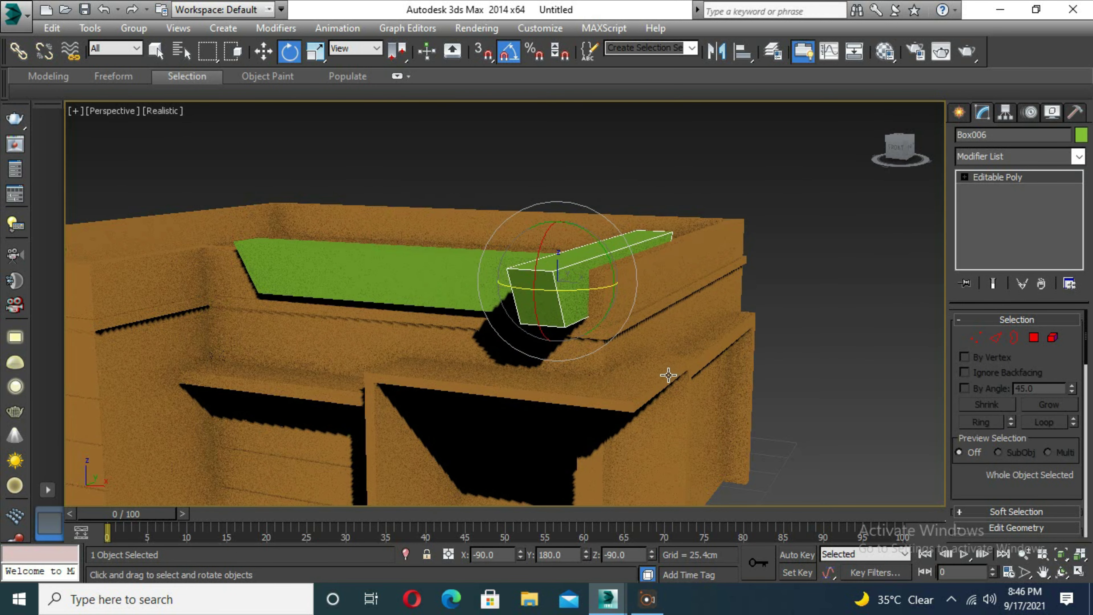
scroll(561, 295, down, 3)
drag(709, 307, 724, 308)
alt+middle_drag(723, 309, 751, 390)
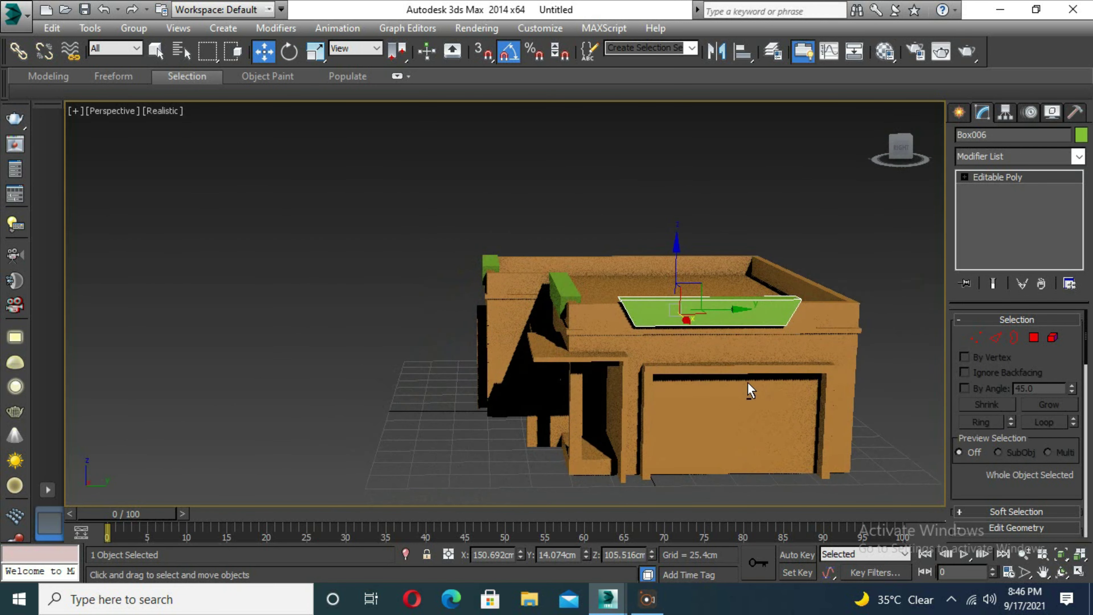
key(1)
drag(715, 317, 839, 316)
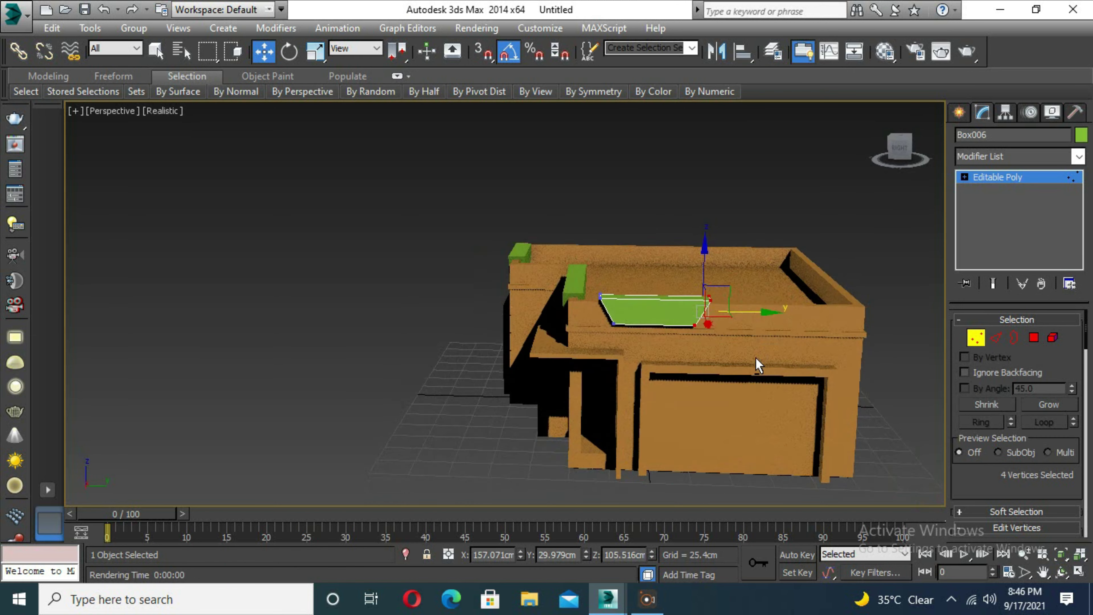
key(z)
key(1)
Step: Copy a block along the parapet, then copy both blocks to the back-left edge
scroll(671, 322, down, 4)
mouse_move(671, 305)
middle_down()
mouse_move(693, 344)
mouse_move(457, 345)
middle_up()
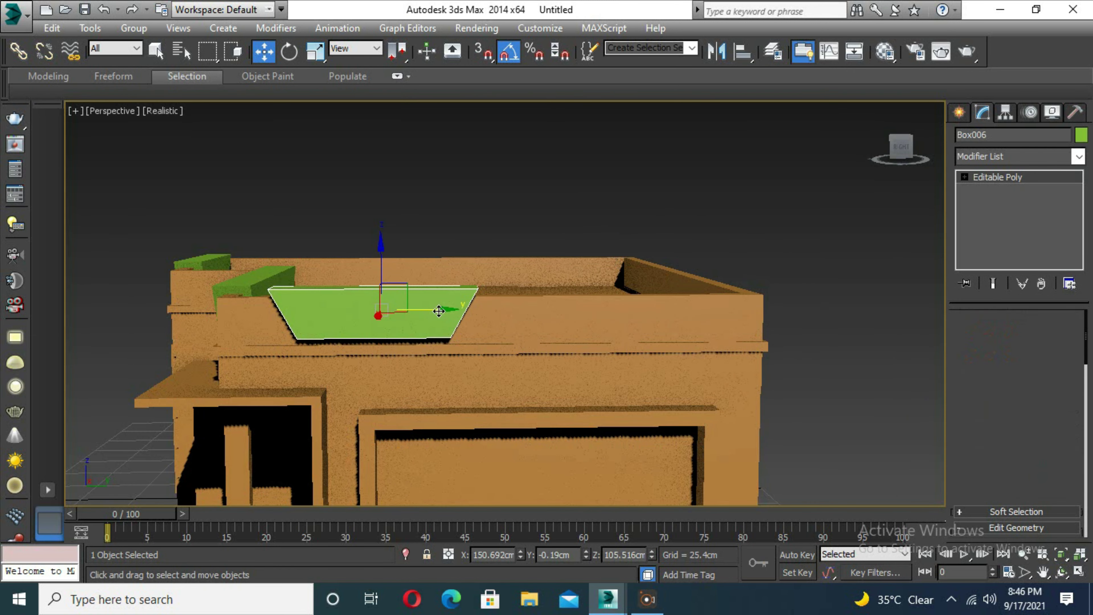
shift+drag(378, 306, 645, 307)
key(Return)
ctrl+click(379, 310)
mouse_move(603, 344)
alt+middle_down()
mouse_move(584, 386)
mouse_move(525, 342)
alt+middle_up()
shift+drag(525, 342, 184, 318)
click(549, 366)
Step: Clone more green blocks onto the remaining parapet edges, adding Box012
alt+middle_drag(347, 392, 349, 407)
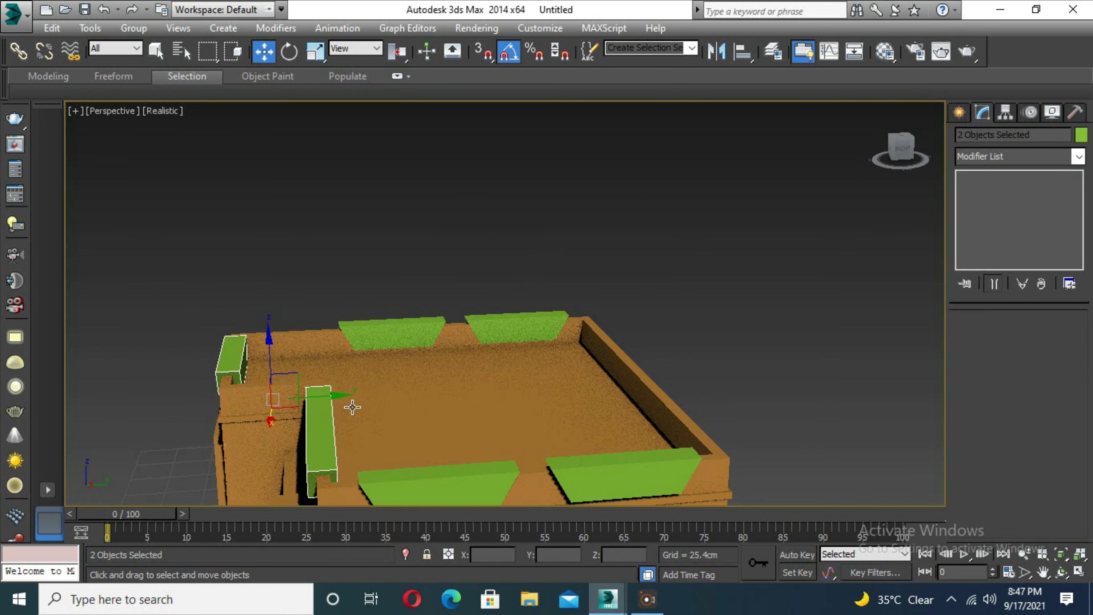
shift+drag(599, 361, 673, 371)
key(Return)
mouse_move(674, 371)
alt+middle_down()
mouse_move(649, 401)
mouse_move(674, 369)
alt+middle_up()
shift+drag(679, 369, 690, 360)
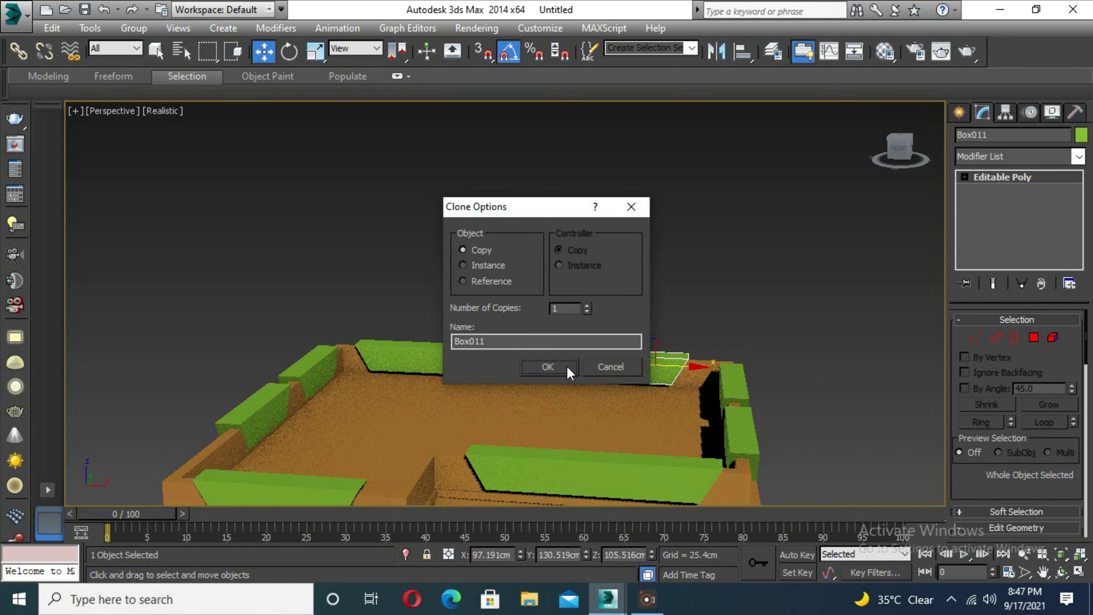
click(546, 366)
Step: Select the left, back-left and top-middle blocks to tweak their vertices to fit
key(1)
key(1)
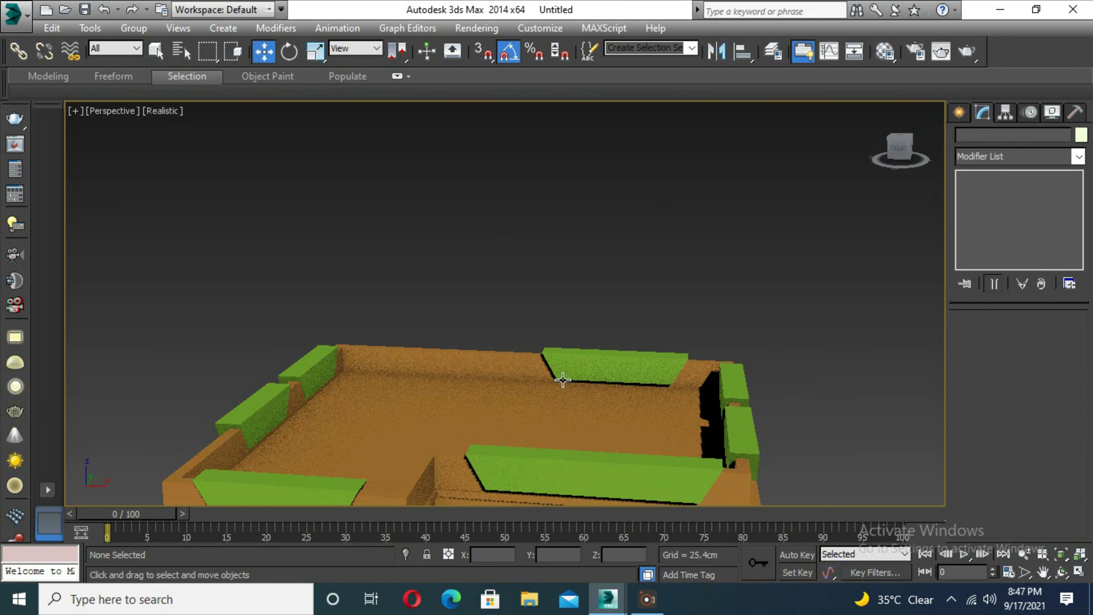
click(486, 366)
alt+middle_drag(432, 406, 369, 296)
click(362, 302)
key(1)
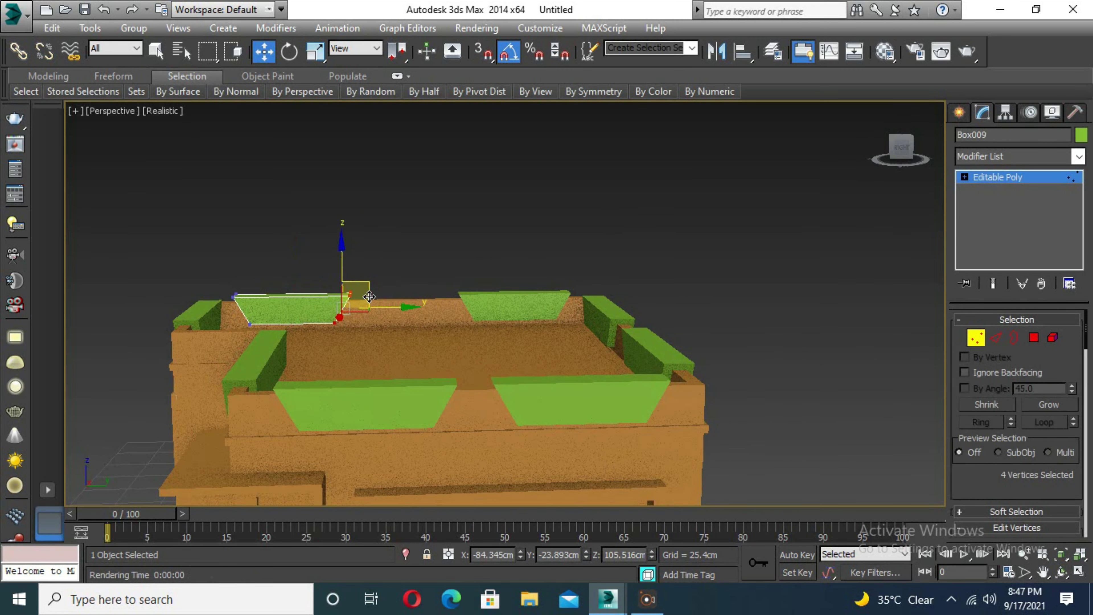
key(1)
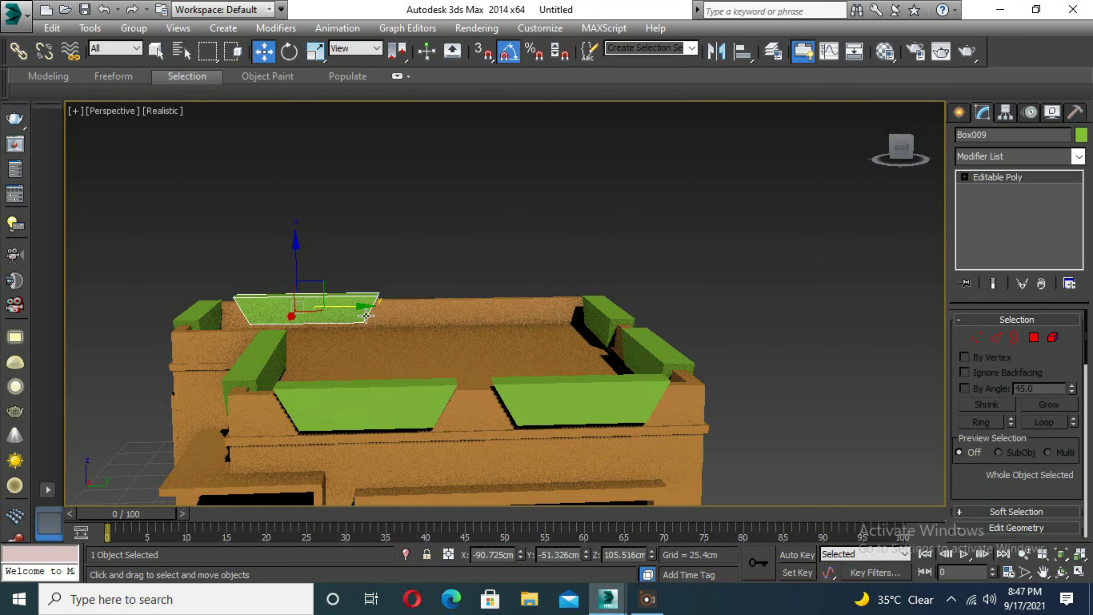
click(529, 310)
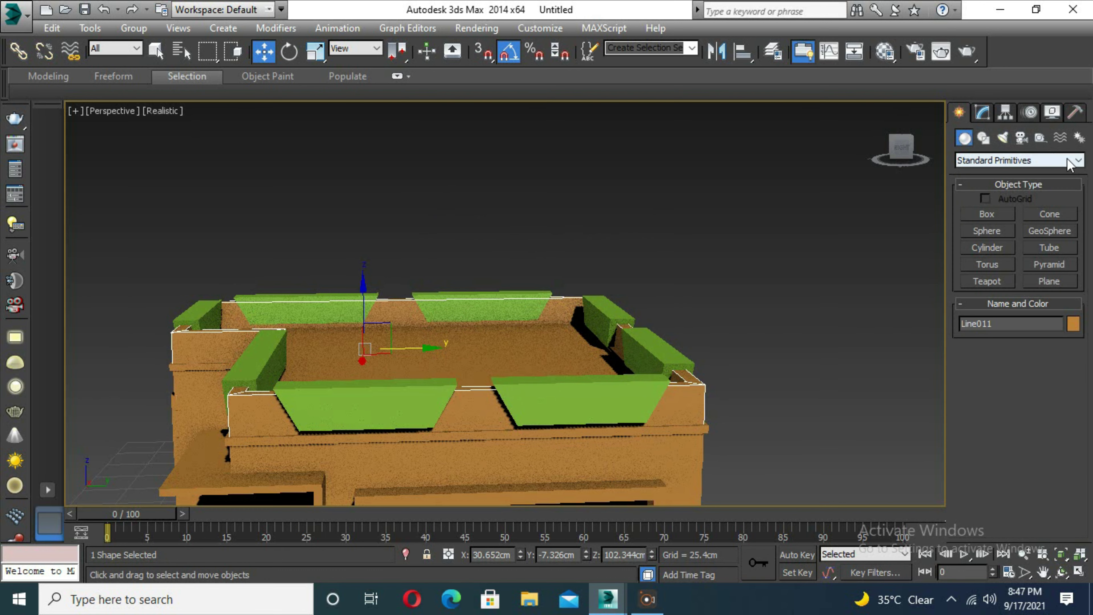
Step: ProBoolean-subtract the four green blocks from the roof parapet to cut notches
click(992, 298)
click(606, 311)
click(482, 312)
click(317, 317)
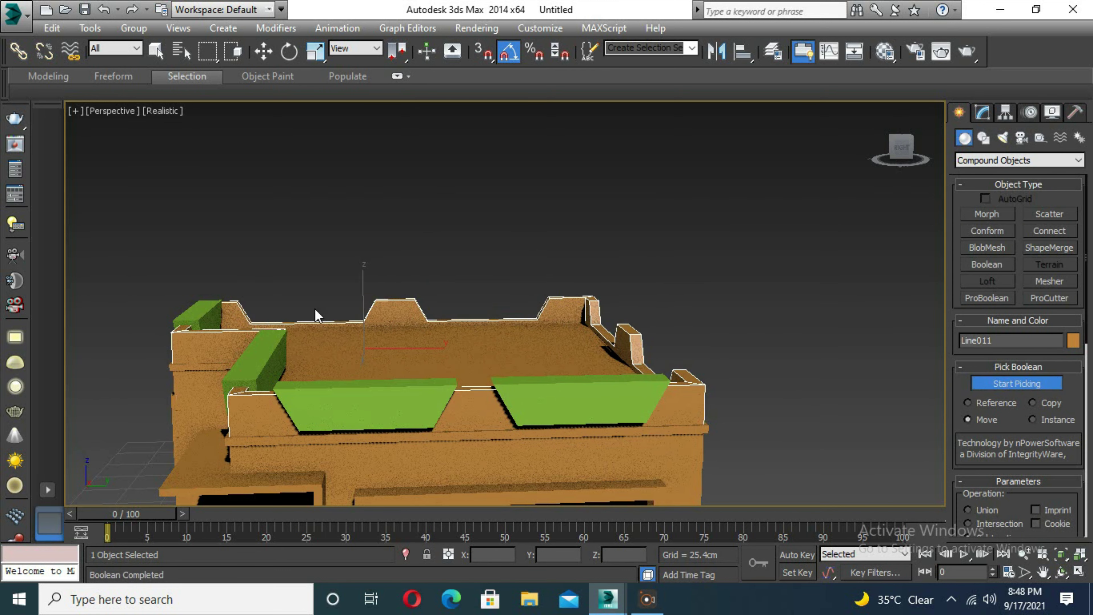
click(323, 396)
alt+middle_drag(323, 396, 394, 180)
scroll(395, 181, up, 3)
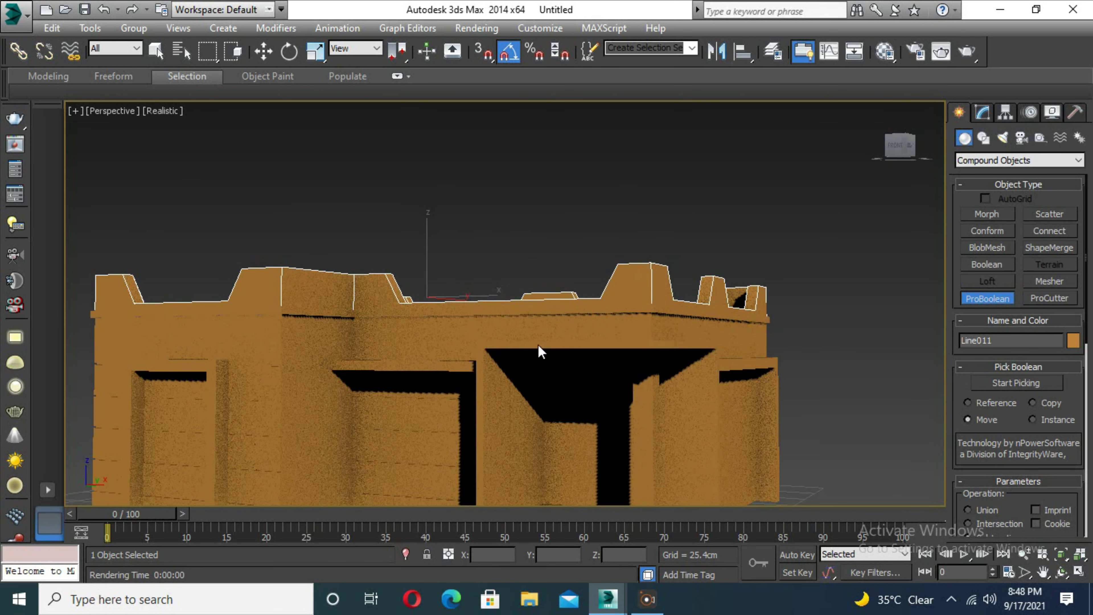
Step: Clone the roof outline as a rail and thin its rectangular cross-section
key(w)
shift+drag(427, 241, 428, 237)
key(Return)
click(983, 112)
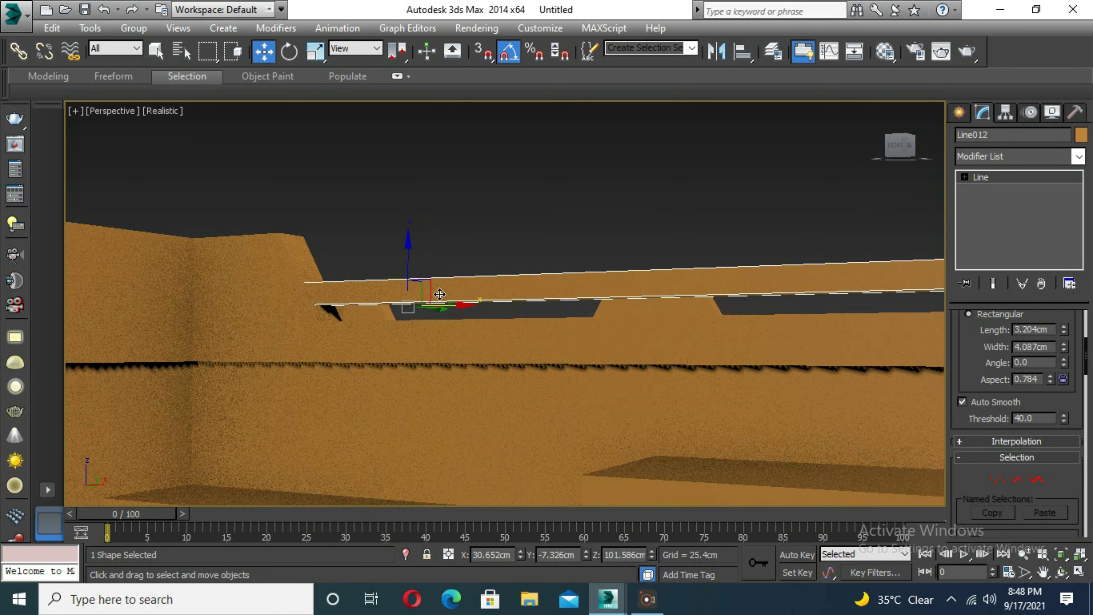
alt+middle_drag(473, 259, 431, 224)
drag(1071, 378, 1071, 363)
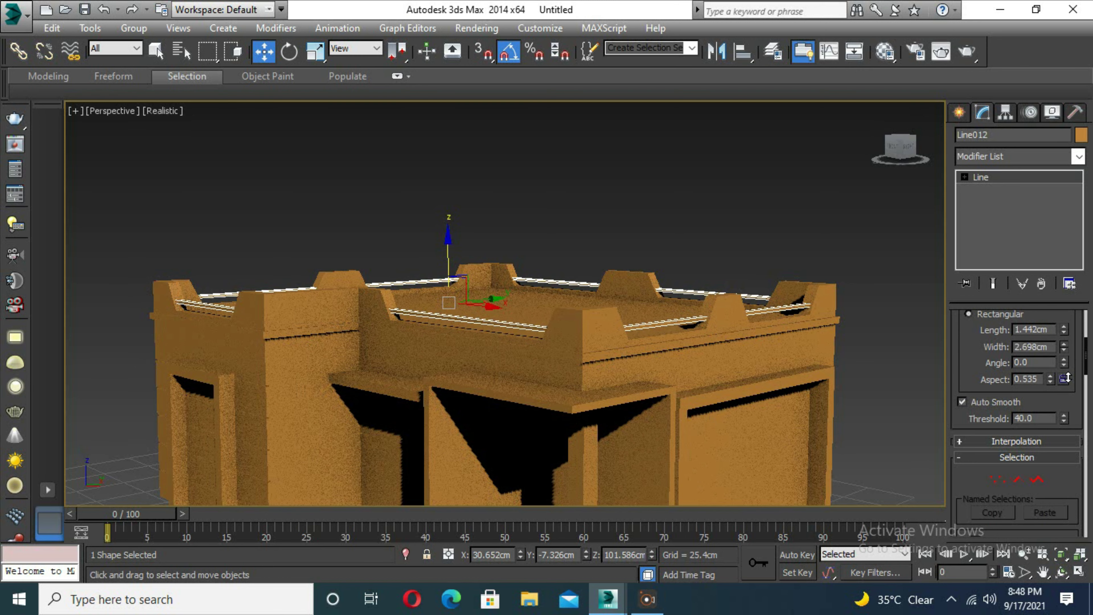
scroll(448, 333, up, 5)
Step: Stack further rail copies upward along the roof edge and start a V-Ray render
shift+drag(450, 213, 448, 168)
click(549, 366)
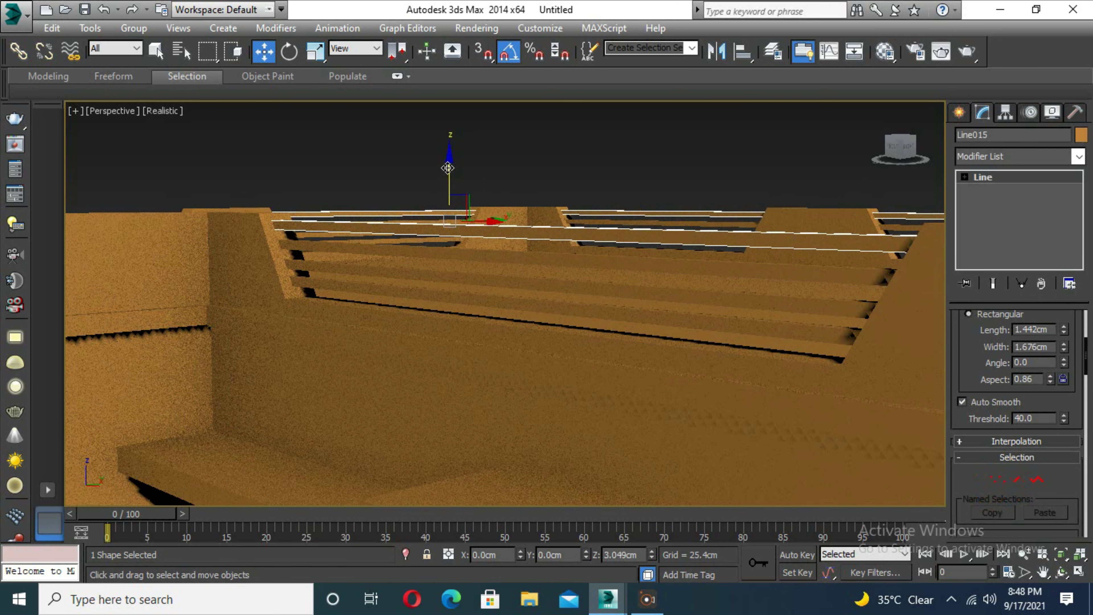
click(554, 366)
scroll(555, 367, down, 10)
alt+middle_drag(805, 361, 658, 418)
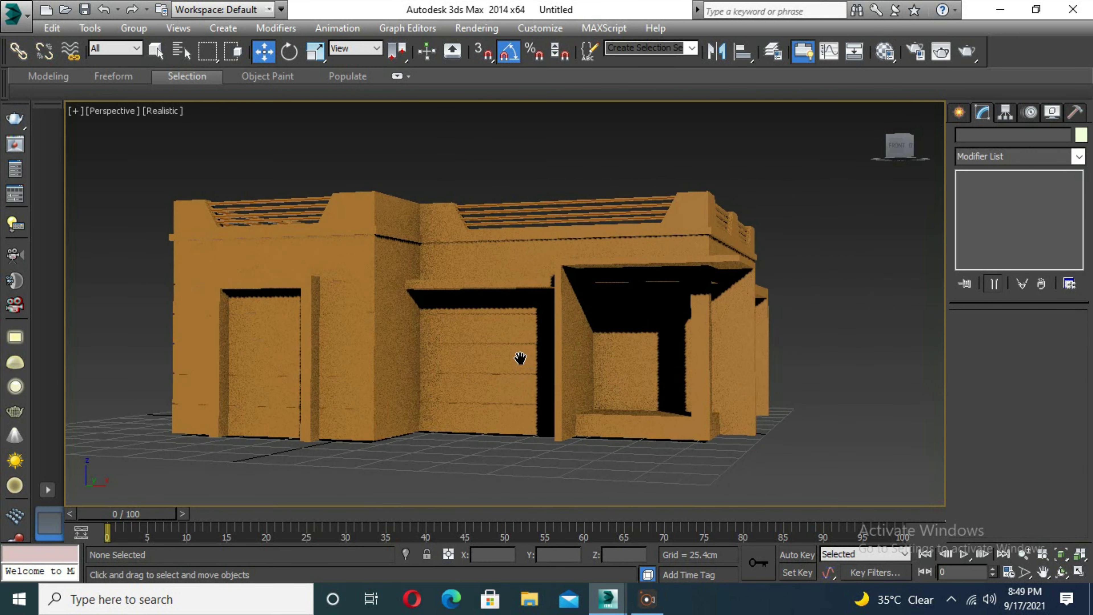
scroll(658, 418, up, 3)
key(shift+q)
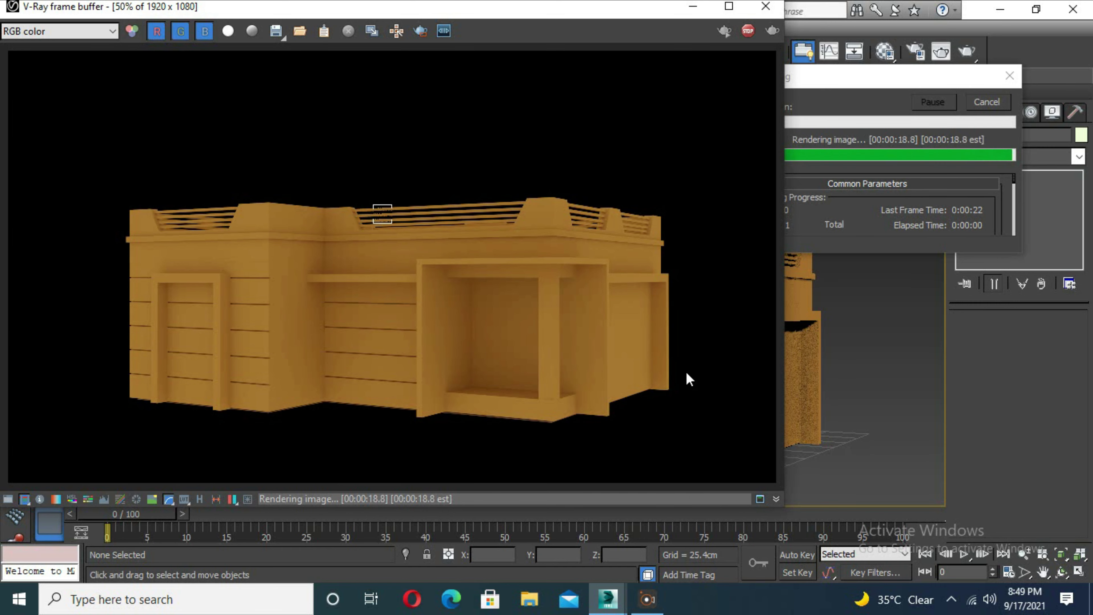
Step: Close the V-Ray frame buffer and select the building
click(765, 9)
click(650, 269)
Step: Convert the building to Editable Poly and select the parapet's top polygons
right_click(650, 269)
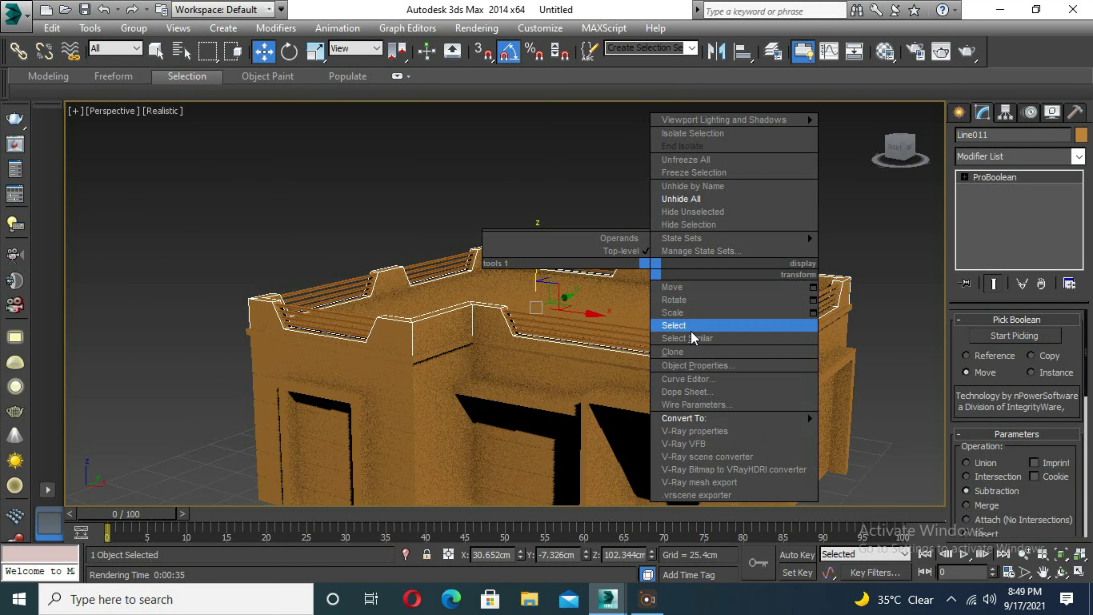
click(875, 431)
click(1034, 338)
alt+middle_drag(379, 386, 434, 417)
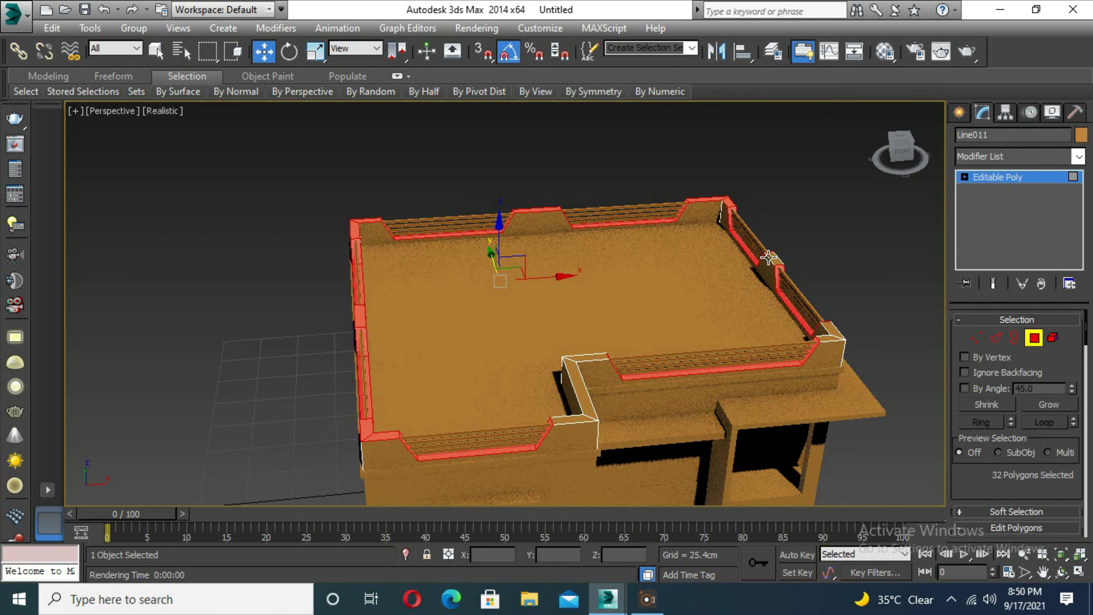
mouse_move(825, 340)
alt+middle_down()
mouse_move(600, 388)
mouse_move(496, 384)
mouse_move(535, 385)
alt+middle_up()
ctrl+click(495, 384)
scroll(535, 385, up, 5)
scroll(1016, 431, down, 5)
Step: Bevel the parapet top faces outward by 2.06 cm
click(1009, 439)
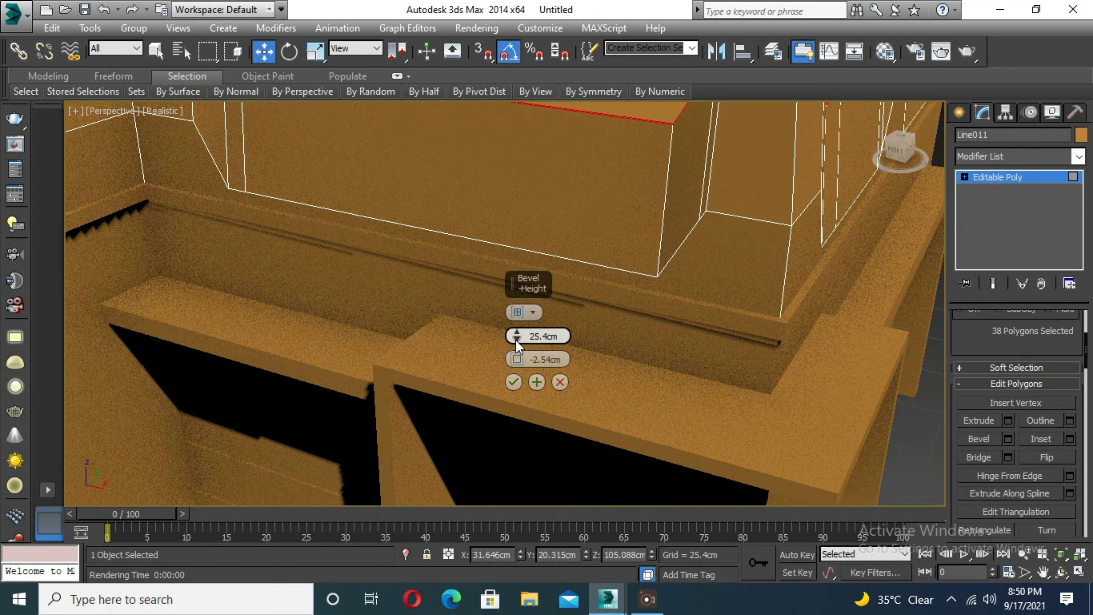
drag(520, 340, 520, 302)
mouse_move(521, 360)
mouse_down()
mouse_move(516, 370)
mouse_move(529, 369)
mouse_up()
scroll(482, 397, down, 5)
scroll(501, 388, up, 4)
click(513, 382)
Step: Extrude the parapet top faces 2.02 cm to form the coping
click(1010, 423)
drag(516, 336, 515, 327)
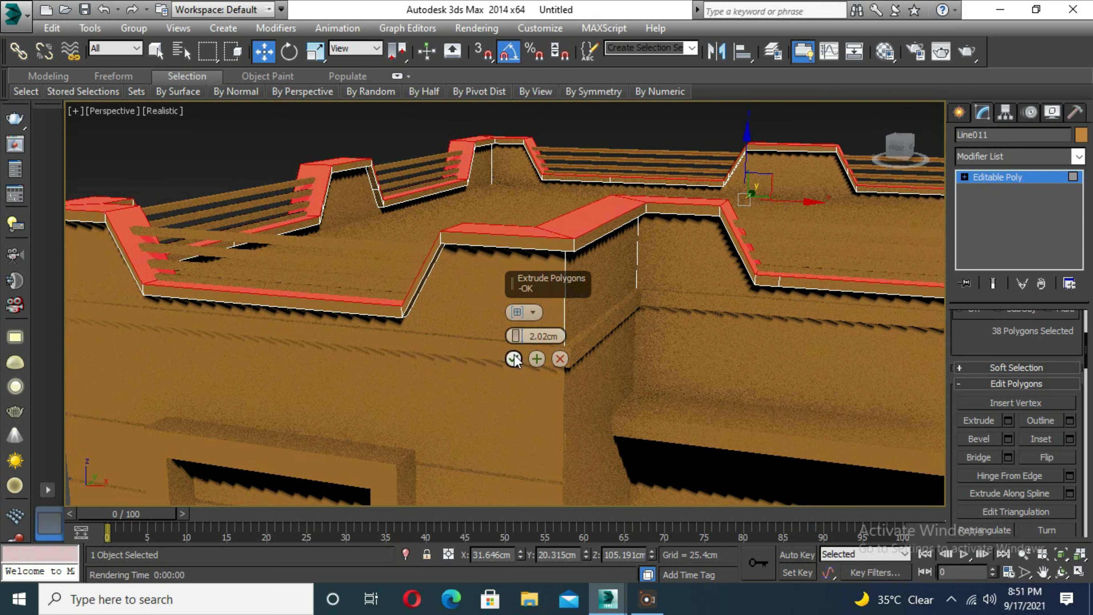
click(514, 358)
scroll(564, 415, down, 5)
scroll(569, 405, down, 3)
Step: Switch to vertex editing in the maximized front view
key(alt+w)
key(1)
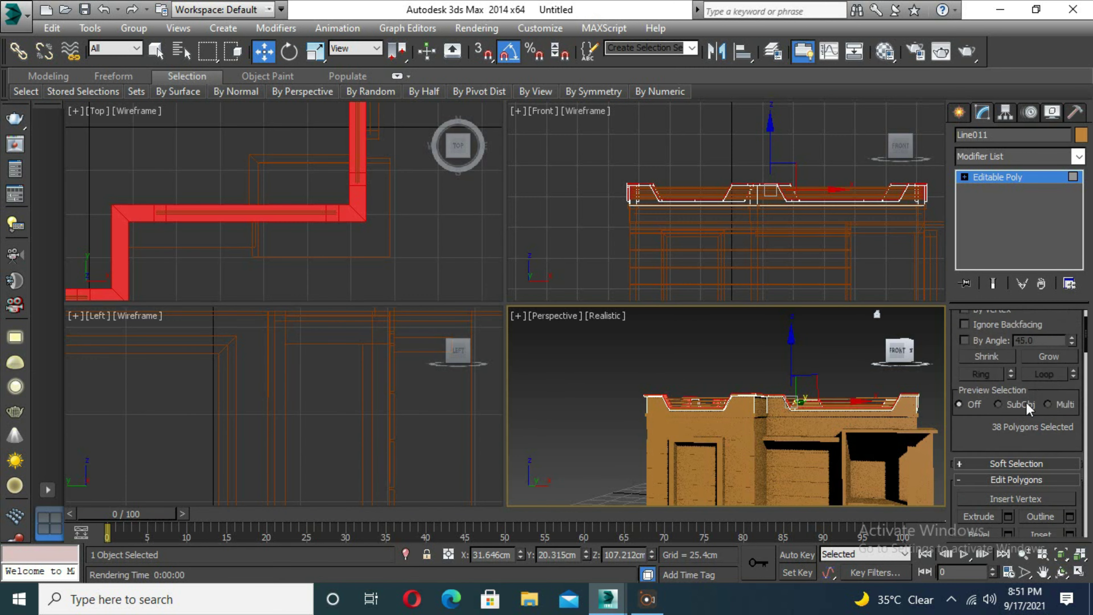
scroll(791, 214, up, 3)
key(alt+w)
scroll(830, 295, up, 2)
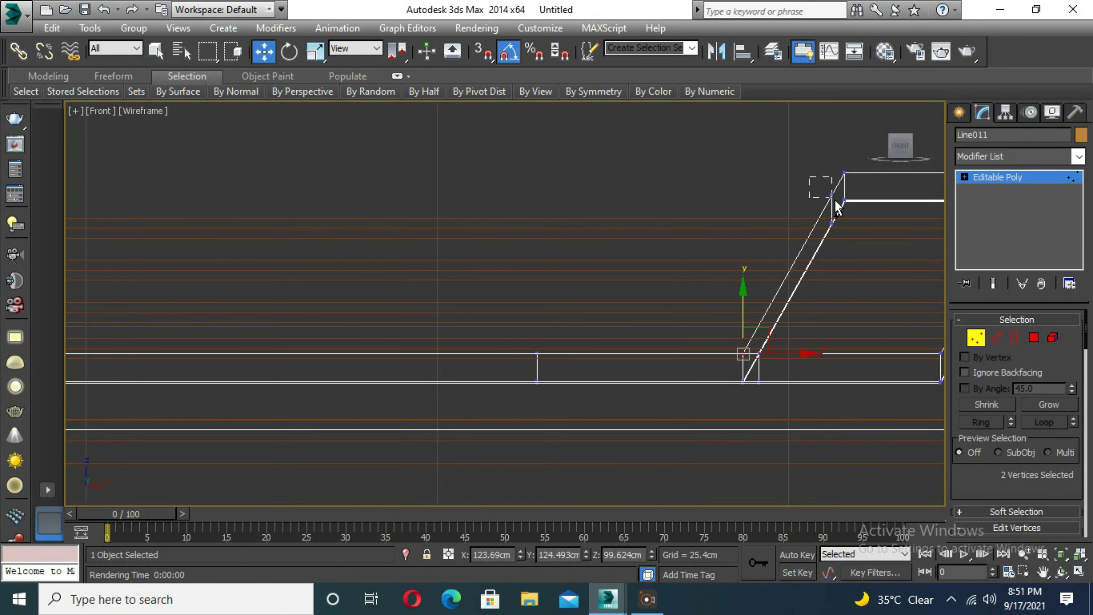
Step: Select the sloped notch vertices of Line011 and move them left
scroll(706, 286, down, 3)
click(306, 226)
scroll(334, 271, up, 3)
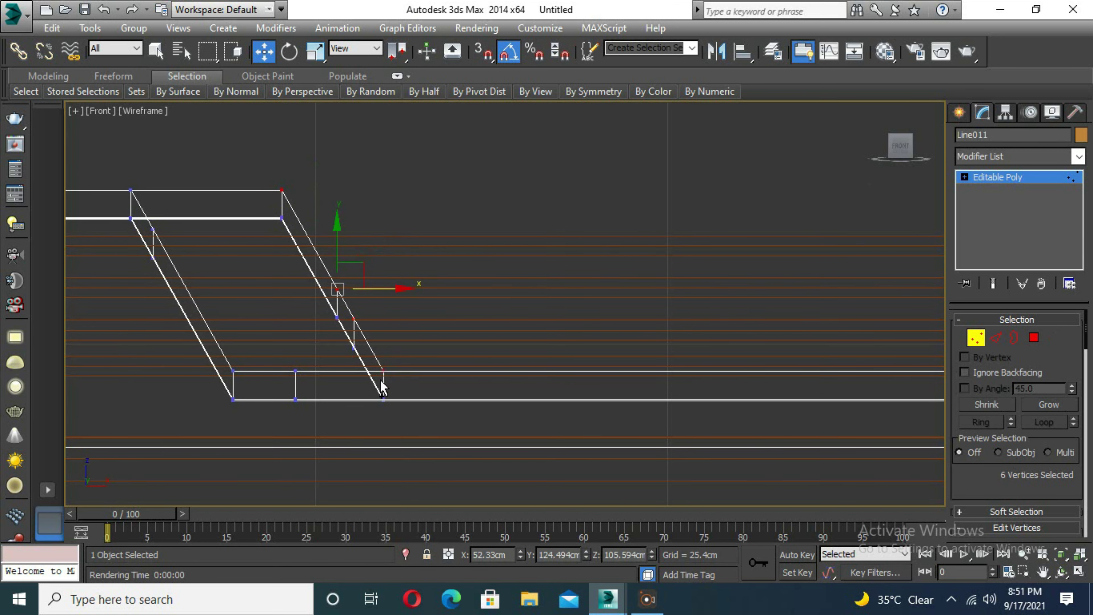
scroll(414, 289, down, 3)
scroll(299, 314, up, 3)
click(274, 269)
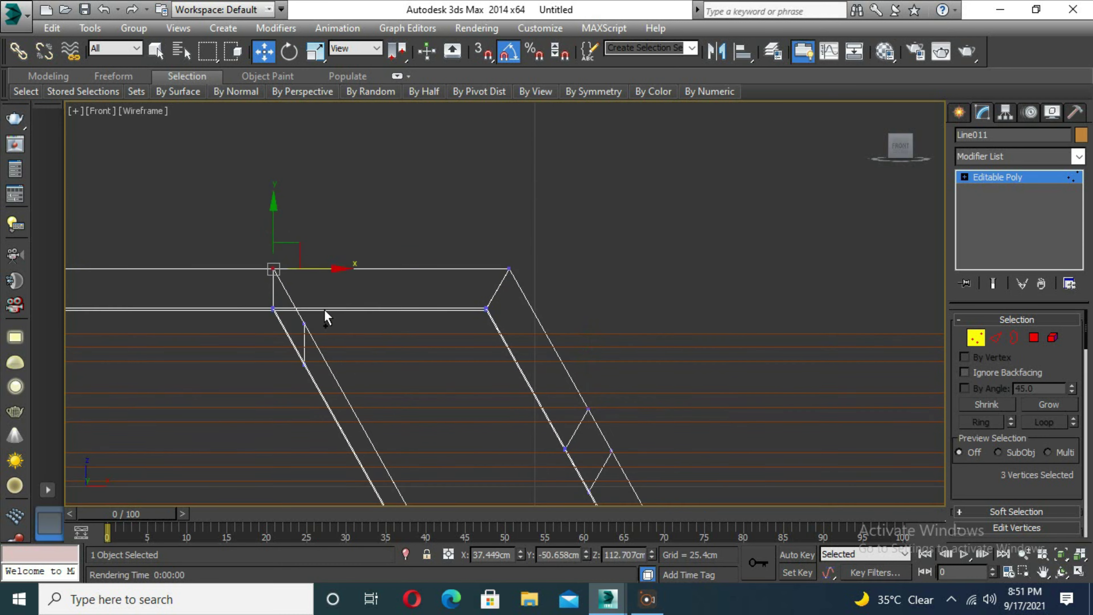
scroll(415, 408, up, 1)
scroll(392, 268, down, 3)
scroll(350, 398, up, 3)
scroll(349, 398, up, 1)
drag(346, 357, 392, 387)
drag(489, 284, 470, 285)
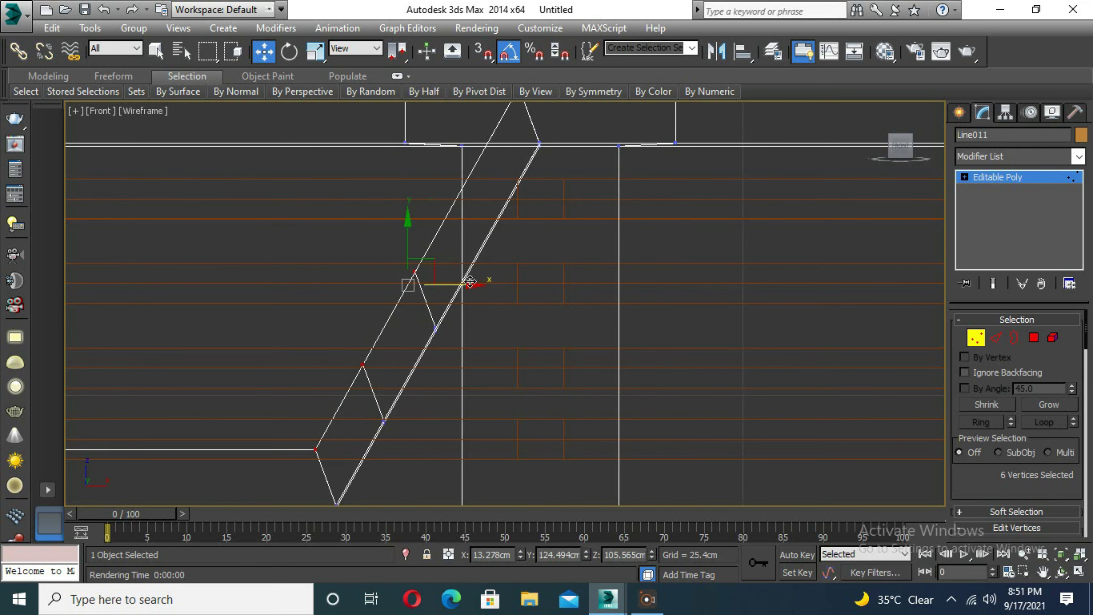
scroll(469, 285, down, 3)
Step: Select the next pair of slope vertices, then clear the vertex selection
click(512, 168)
scroll(500, 317, up, 2)
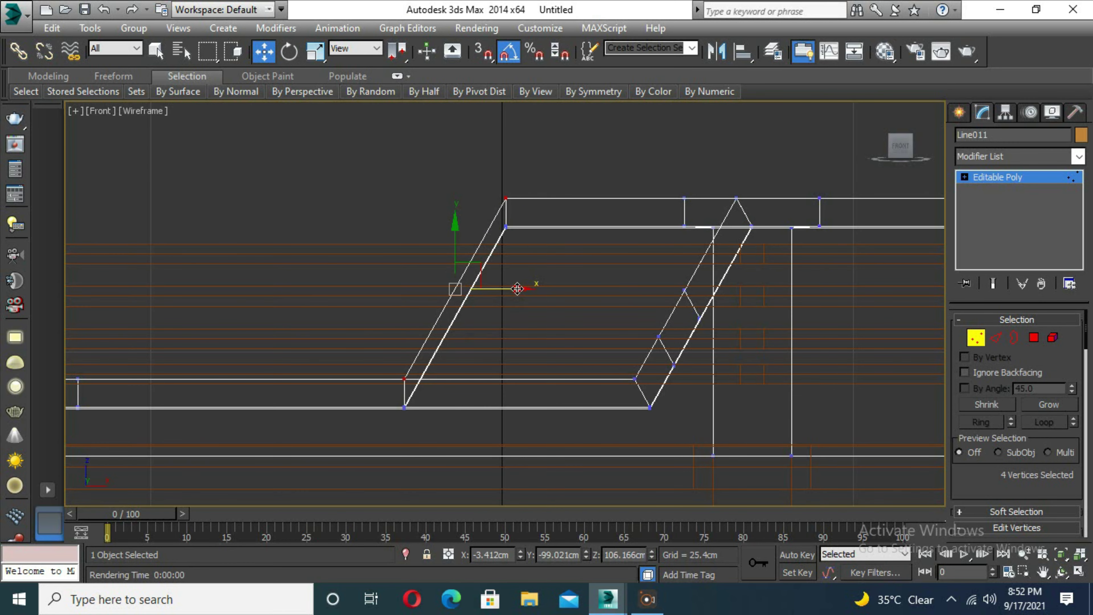
scroll(499, 287, down, 3)
scroll(471, 412, up, 3)
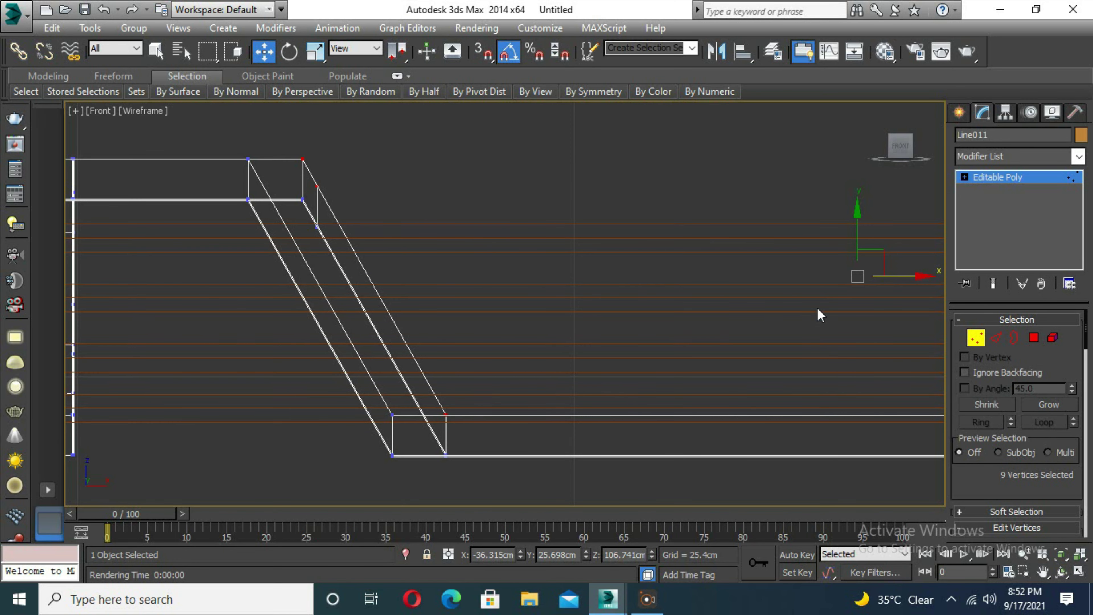
scroll(438, 266, down, 3)
scroll(432, 302, down, 2)
key(alt+w)
click(581, 393)
Step: Select the roof parapet object in the maximized front view
key(alt+w)
scroll(464, 378, down, 2)
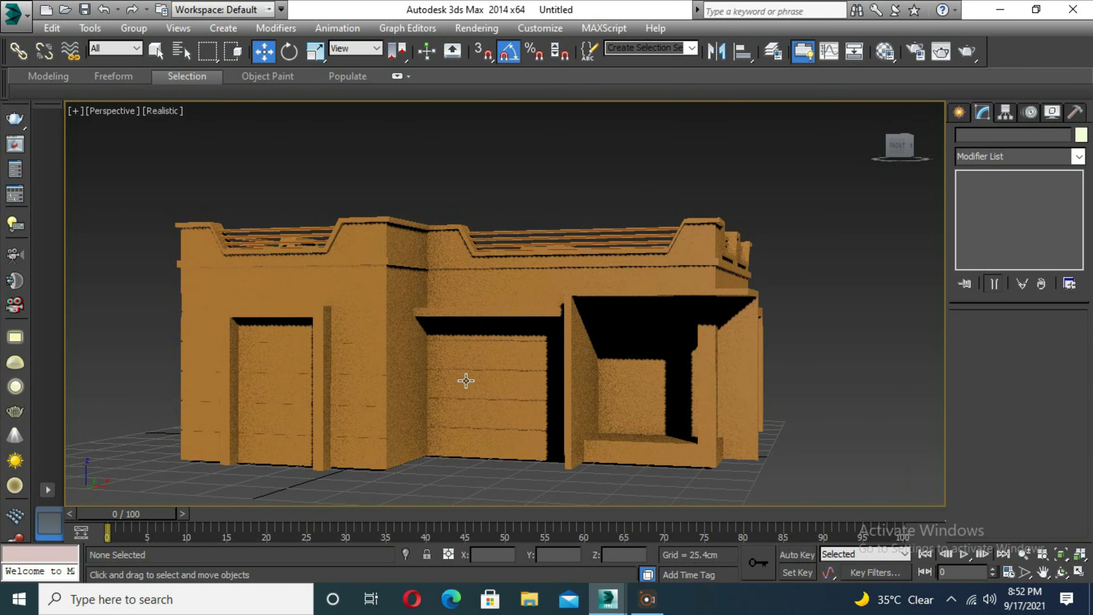
key(alt+w)
click(813, 268)
key(alt+w)
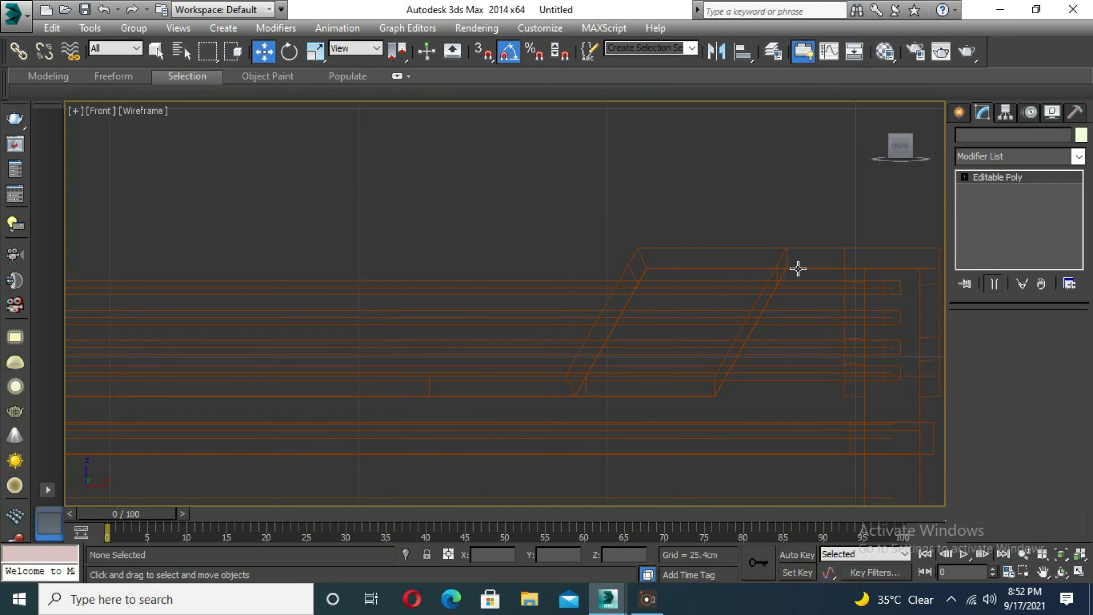
click(798, 268)
scroll(782, 247, up, 3)
scroll(622, 292, up, 2)
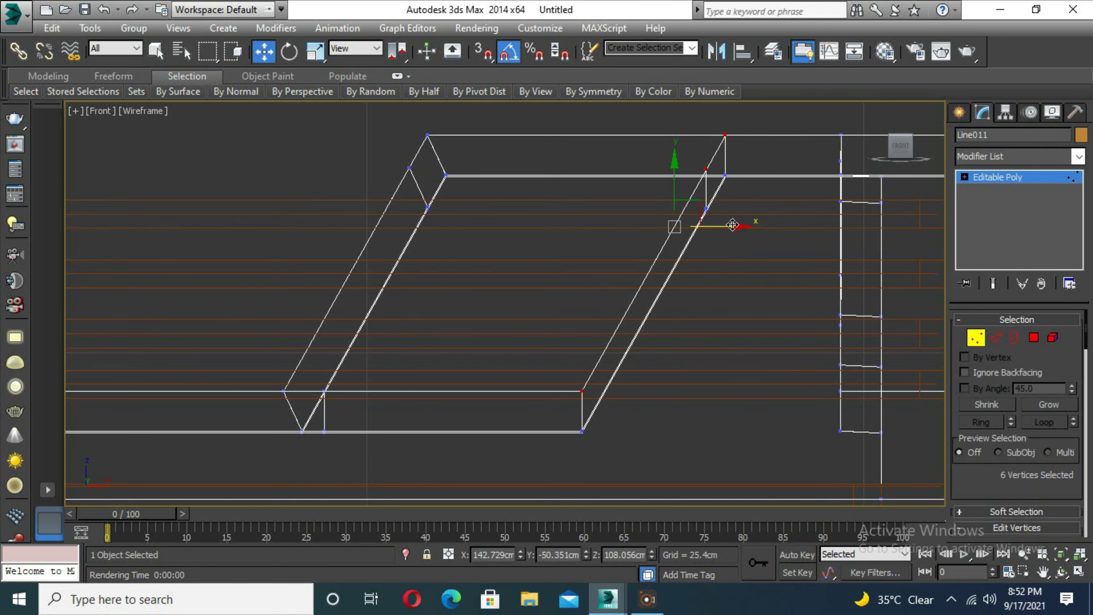
Step: Maximize the perspective view and orbit to inspect the shaded building
key(alt+w)
click(859, 430)
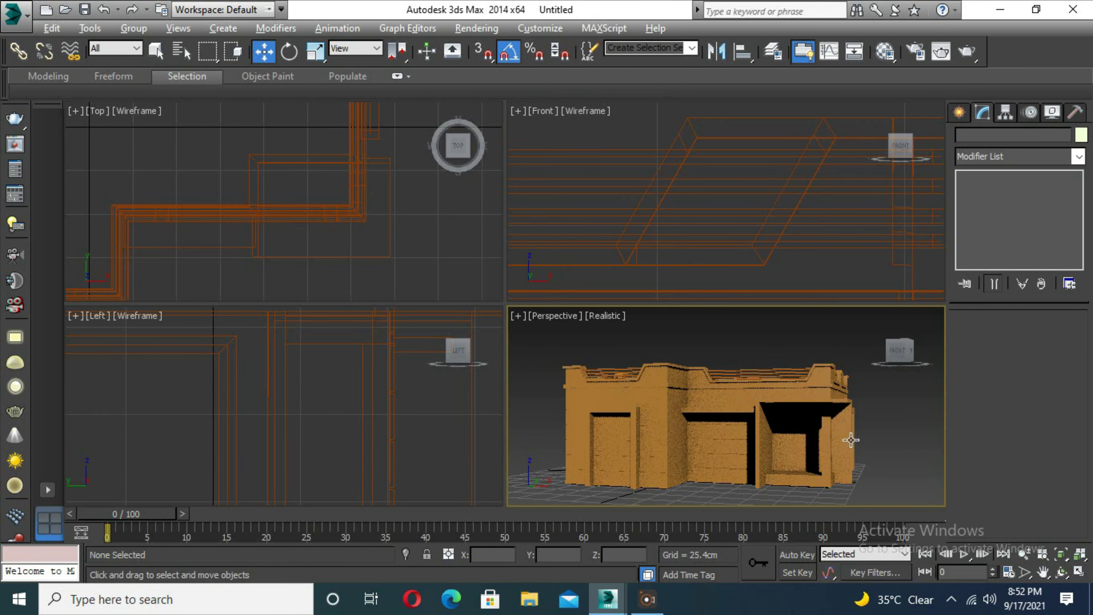
key(alt+w)
mouse_move(548, 375)
alt+middle_down()
mouse_move(510, 390)
mouse_move(603, 410)
alt+middle_up()
Step: In the maximized Left view, select Line011 and its sloped-notch vertices
key(alt+w)
scroll(435, 429, down, 3)
scroll(720, 200, down, 3)
scroll(317, 373, down, 2)
key(alt+w)
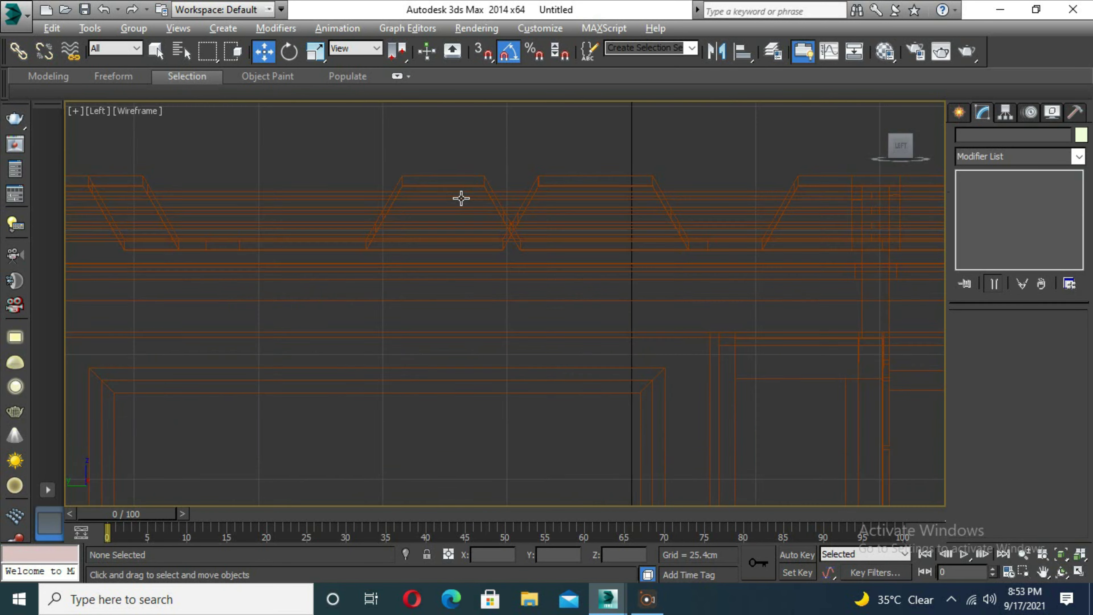
click(635, 227)
key(1)
scroll(290, 256, up, 5)
mouse_move(290, 256)
middle_down()
mouse_move(387, 345)
mouse_move(377, 281)
middle_up()
ctrl+drag(430, 474, 389, 274)
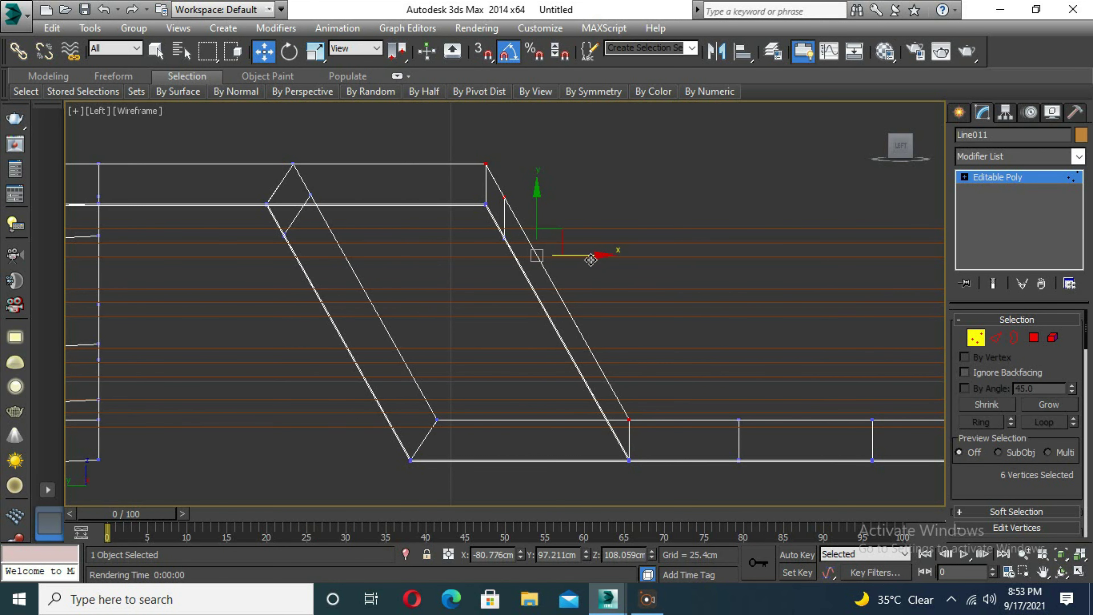
Step: Add the slope corner vertices and shift the selection along X to reshape the notch
scroll(646, 284, down, 4)
scroll(669, 318, up, 6)
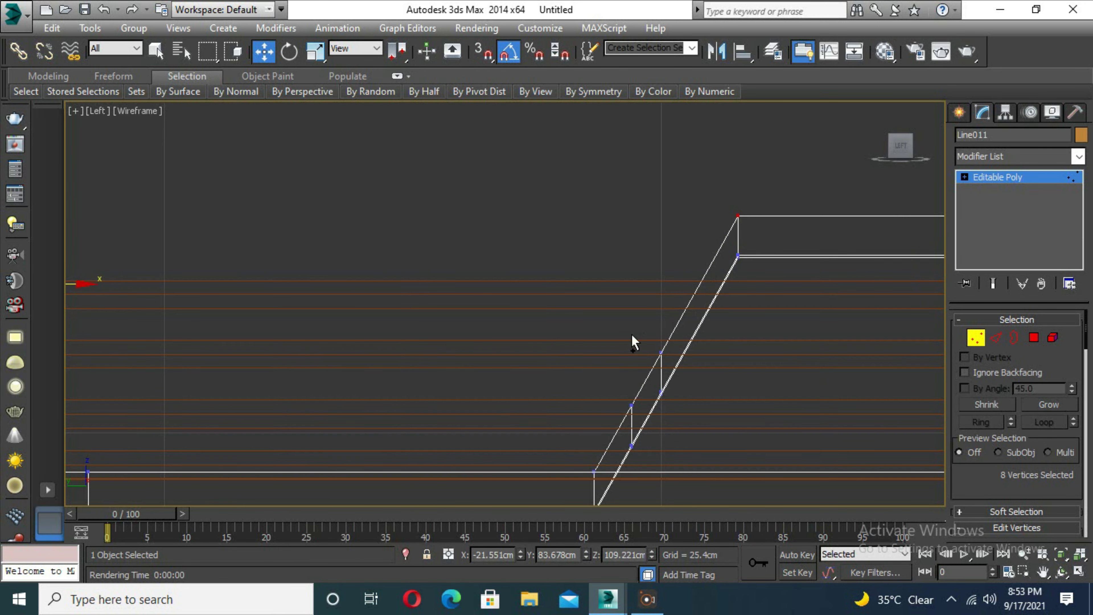
scroll(594, 457, down, 3)
scroll(606, 319, down, 2)
scroll(606, 320, up, 4)
drag(569, 352, 594, 370)
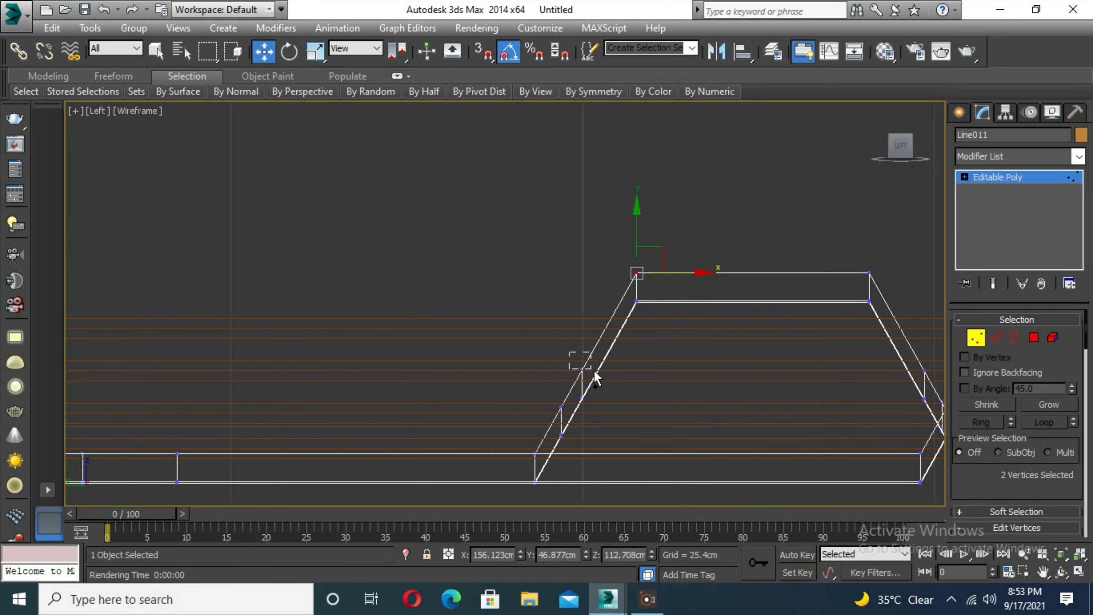
middle_drag(627, 375, 558, 254)
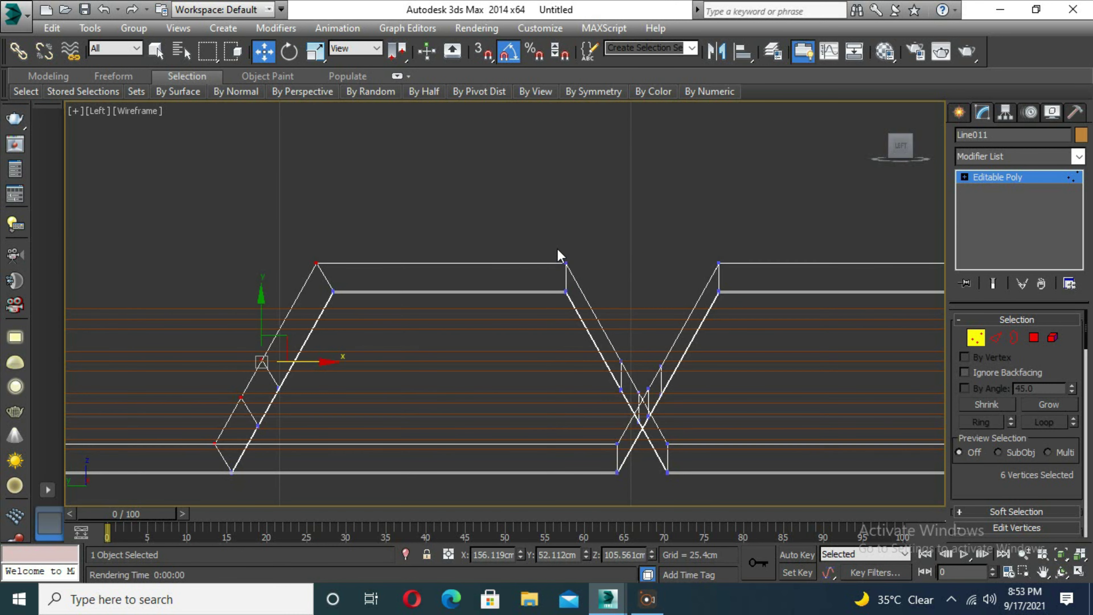
ctrl+click(639, 393)
scroll(675, 463, up, 3)
drag(660, 311, 689, 310)
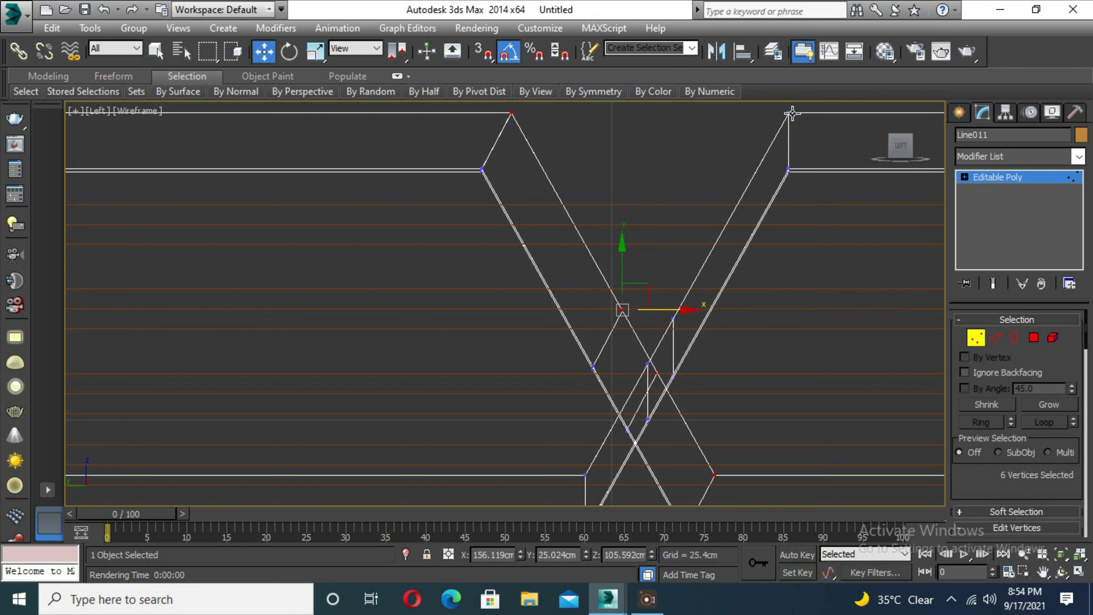
Step: Select the upper slope corner vertices, then return to the four-view layout
scroll(690, 310, down, 3)
scroll(562, 356, up, 4)
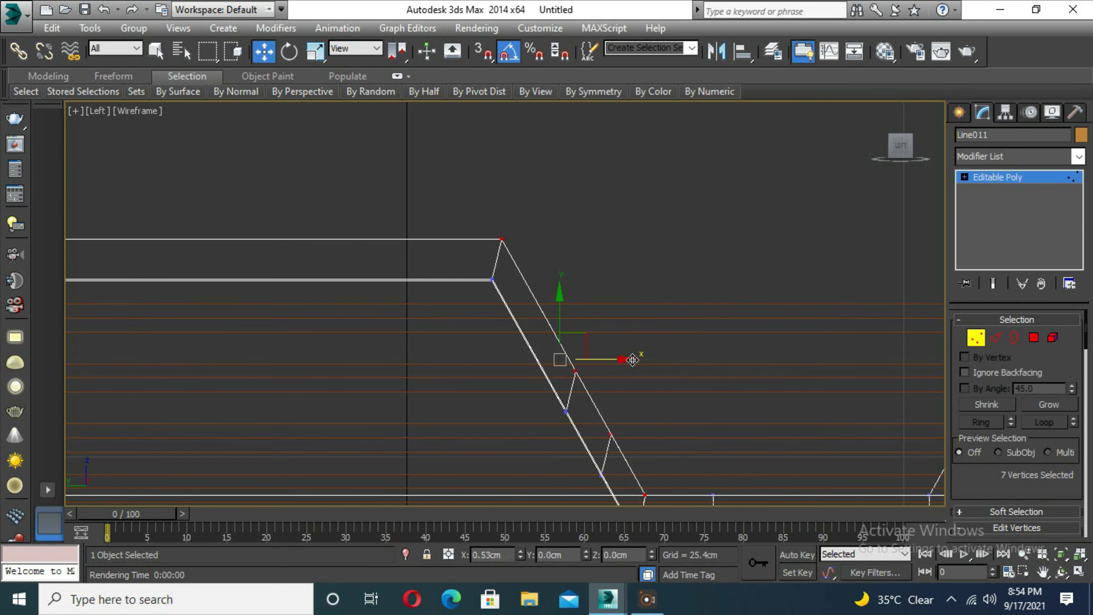
scroll(632, 360, down, 3)
drag(652, 248, 615, 271)
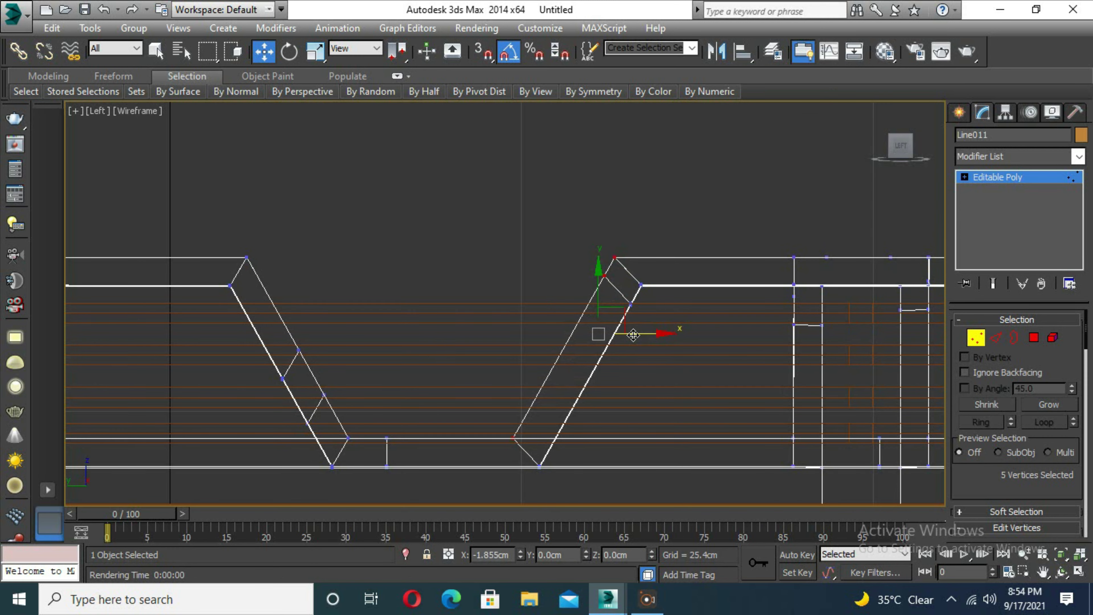
scroll(634, 335, down, 3)
scroll(569, 288, up, 3)
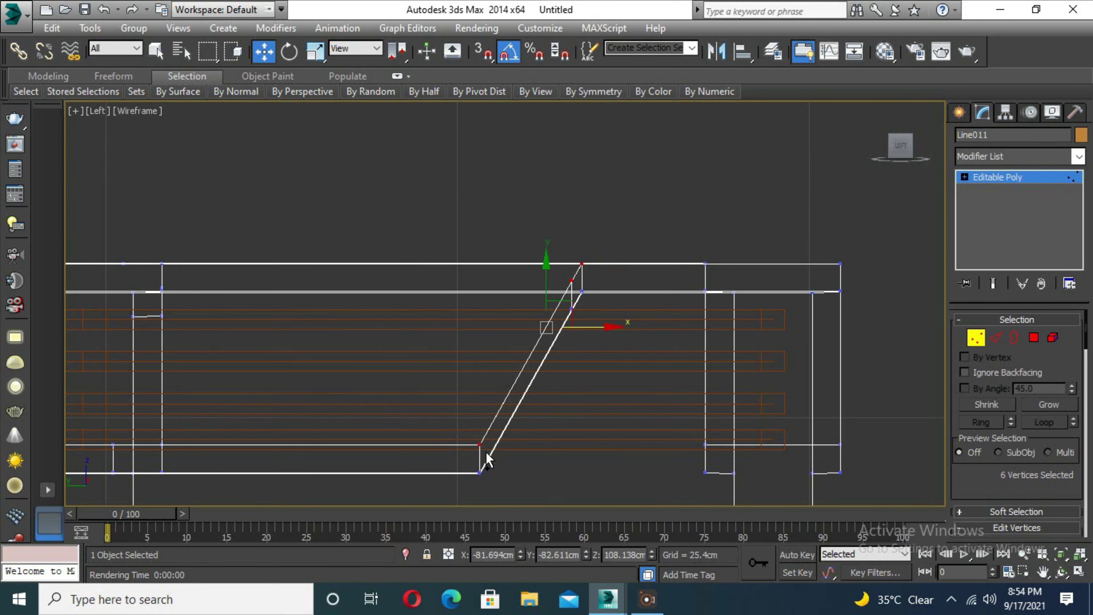
key(alt+w)
Step: Select Box001 and connect its edges with 2 segments, dividing it into strips
click(883, 459)
key(alt+w)
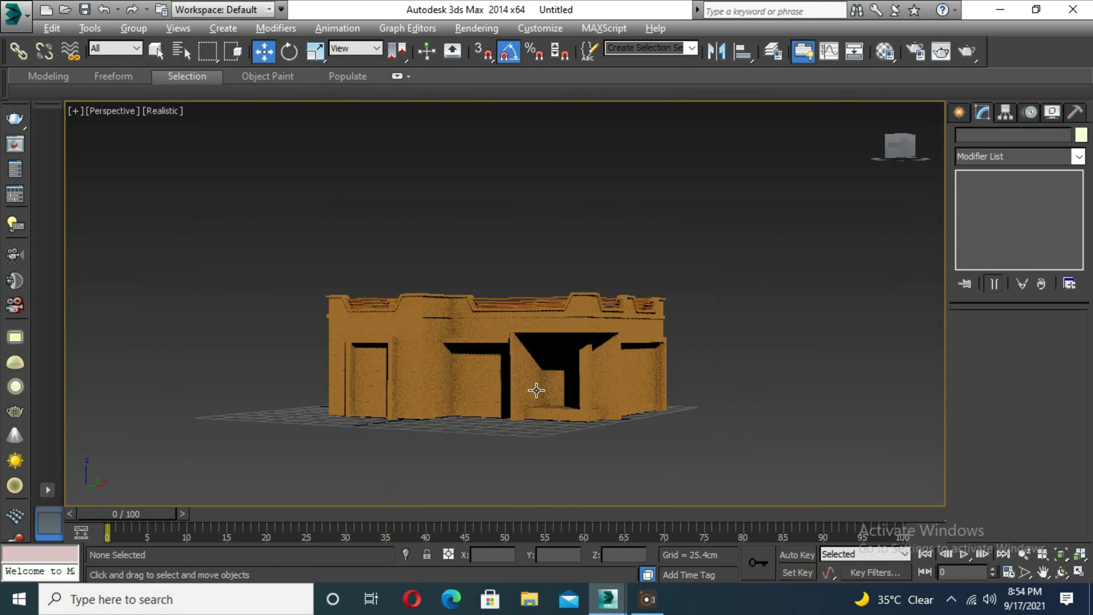
click(588, 419)
scroll(598, 412, up, 5)
key(2)
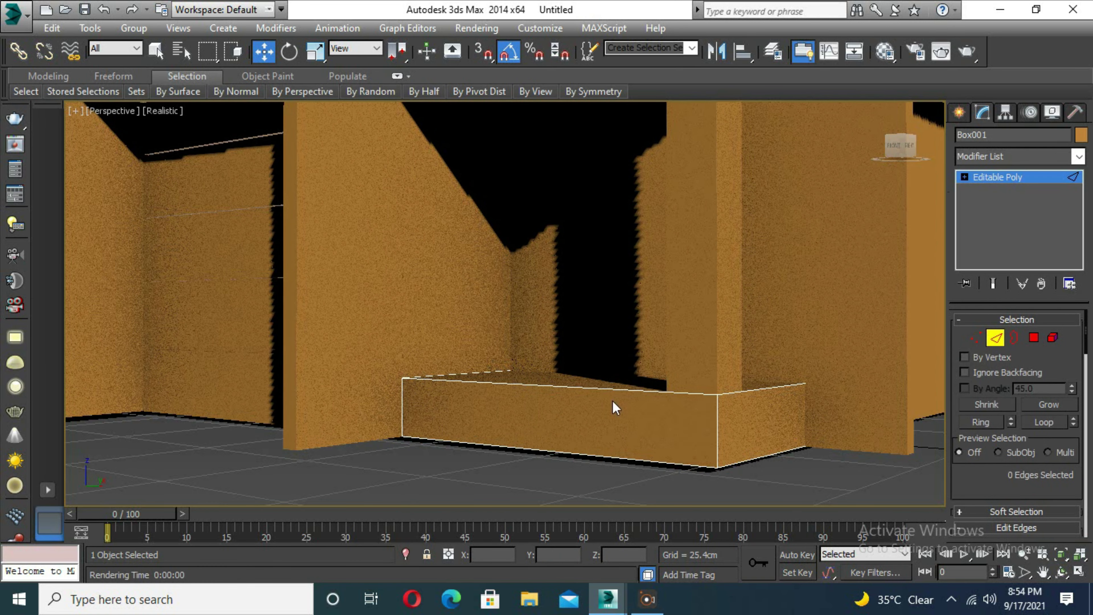
ctrl+click(403, 426)
scroll(1016, 431, down, 3)
click(1070, 503)
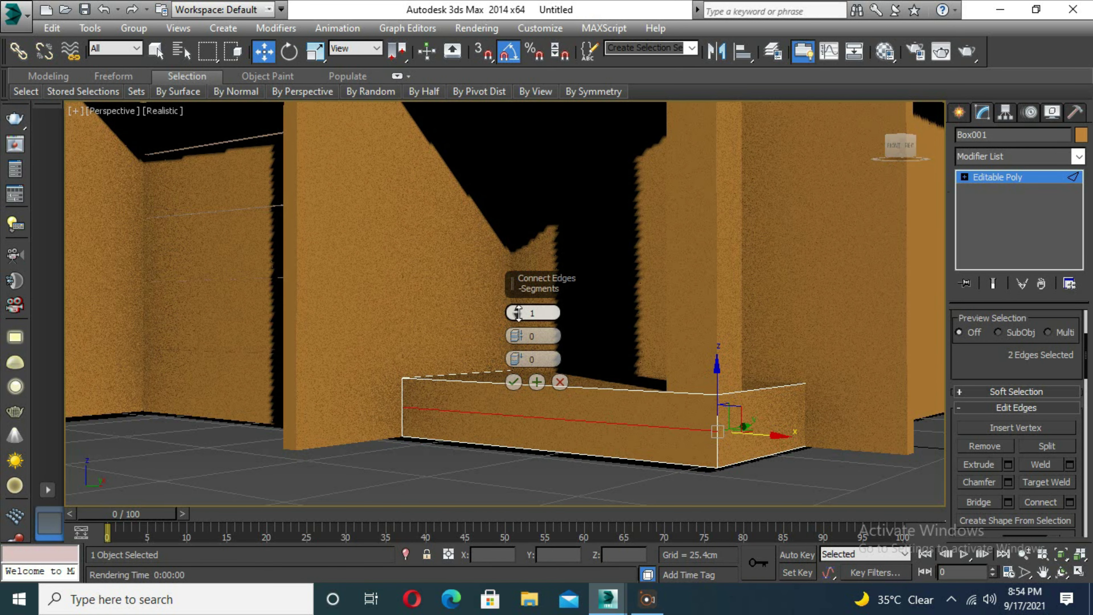
click(526, 374)
Step: Extrude the box's face strips outward to form the stepped risers
scroll(1013, 327, up, 5)
key(4)
scroll(1010, 431, down, 3)
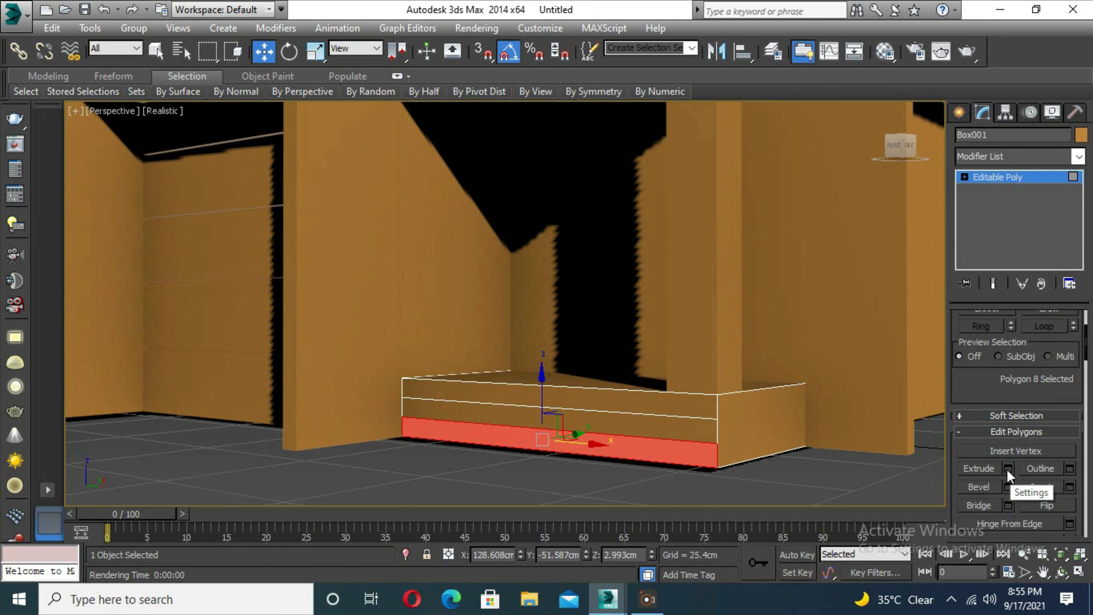
click(1009, 469)
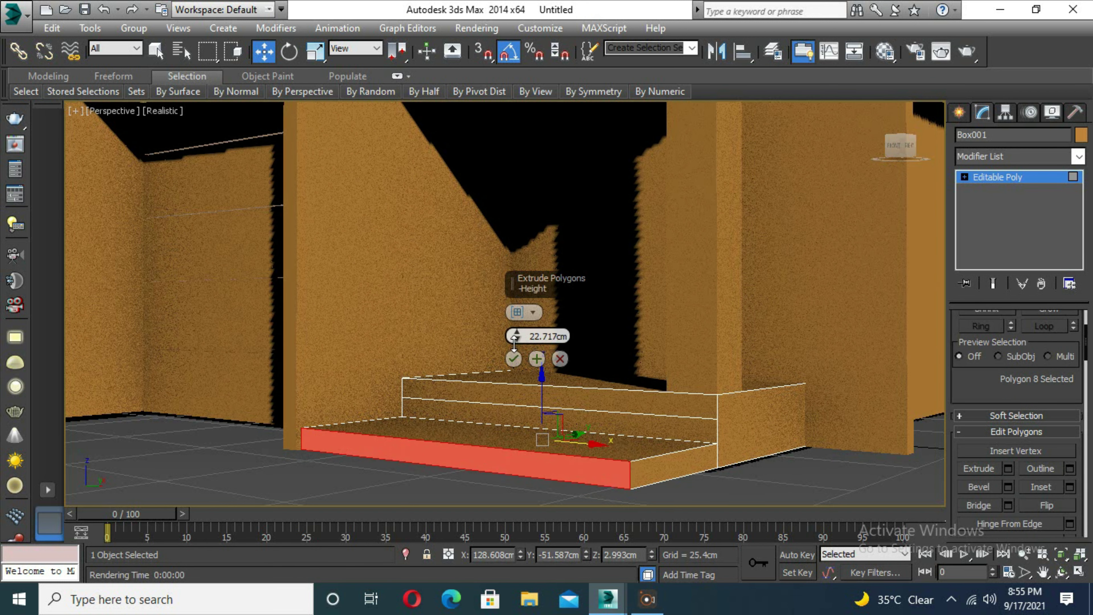
click(513, 359)
click(623, 425)
click(1009, 469)
drag(515, 337, 515, 357)
mouse_move(560, 387)
alt+middle_down()
mouse_move(651, 440)
mouse_move(624, 431)
alt+middle_up()
click(514, 359)
Step: Connect the step's side edges with a new edge across the step
key(2)
click(646, 482)
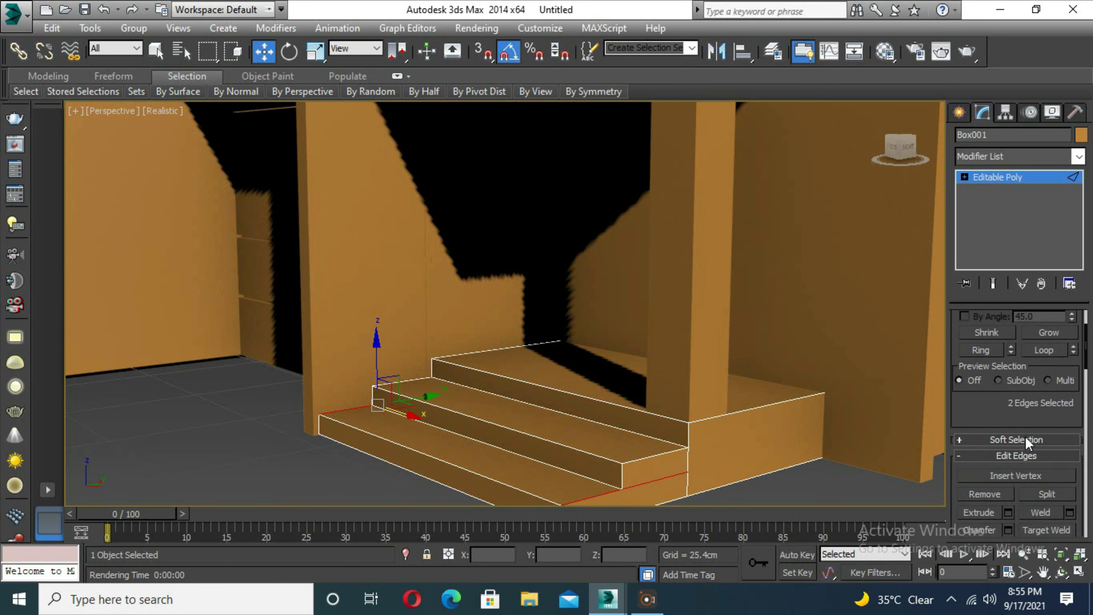
scroll(1028, 444, down, 3)
click(1070, 502)
click(512, 384)
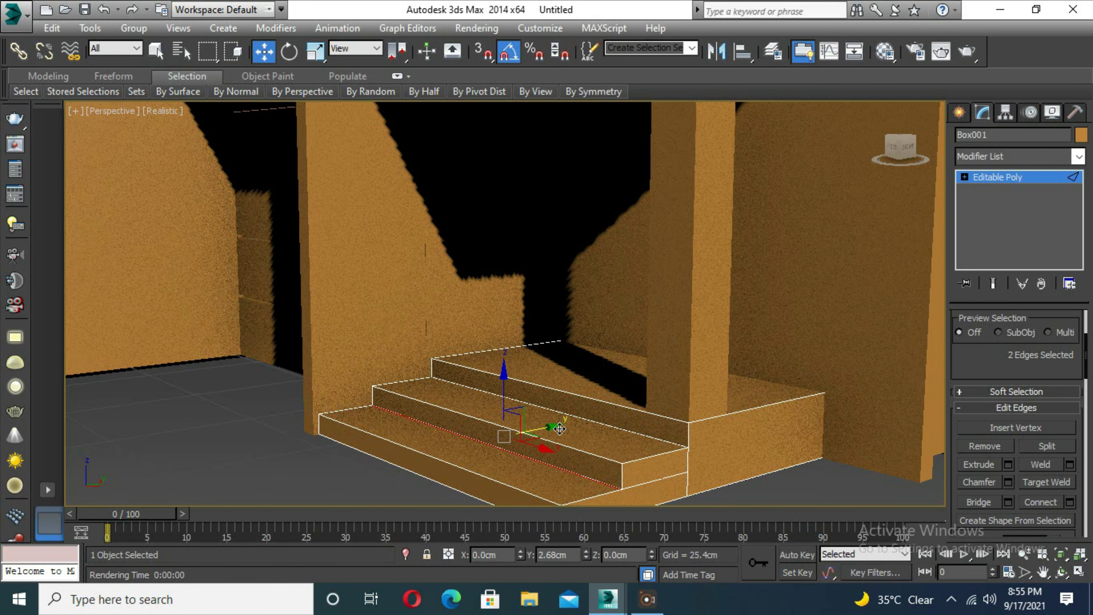
click(514, 382)
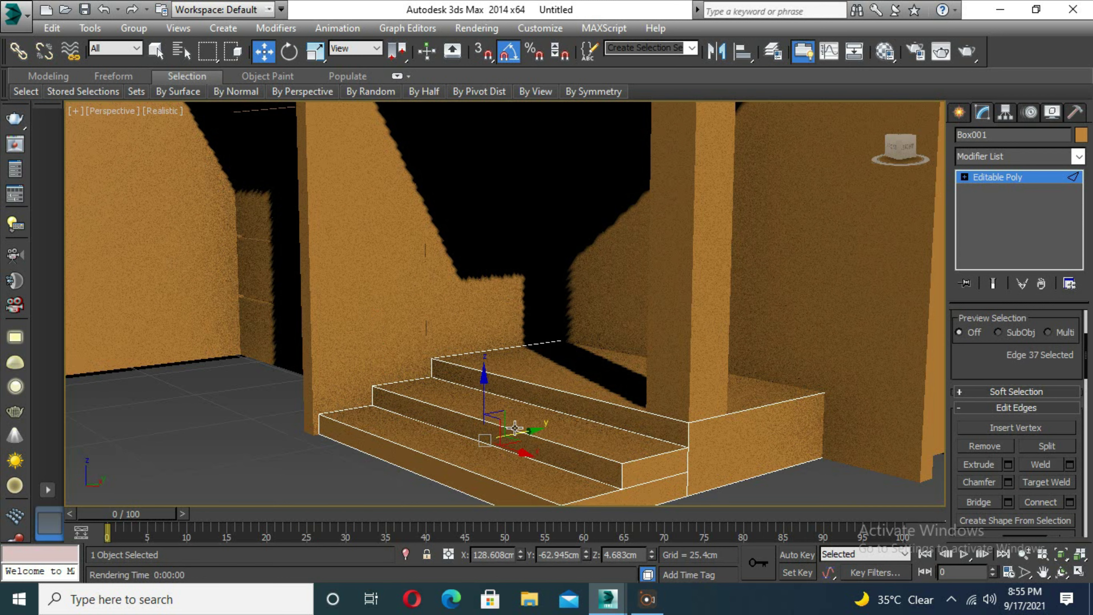
Step: Extrude the three step treads by 0.87 cm
key(4)
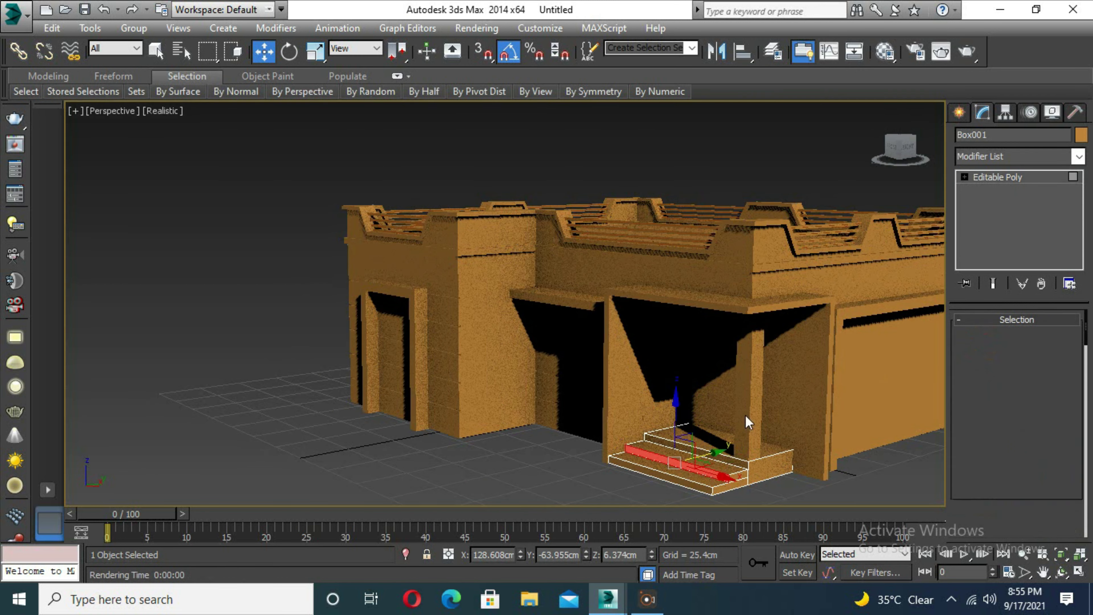
scroll(1003, 472, down, 3)
click(1008, 511)
scroll(517, 341, down, 3)
mouse_move(518, 360)
mouse_down()
mouse_move(518, 340)
mouse_move(516, 357)
mouse_up()
scroll(605, 420, down, 2)
scroll(622, 366, up, 5)
scroll(532, 383, down, 5)
click(514, 381)
key(shift+e)
scroll(647, 397, up, 2)
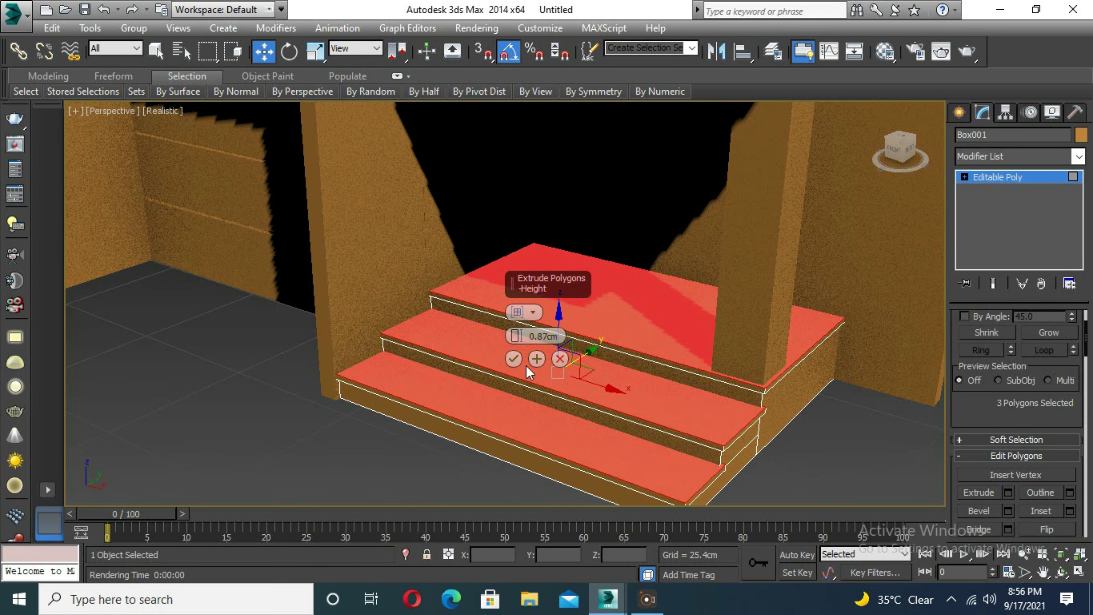
alt+middle_drag(638, 432, 634, 413)
click(513, 359)
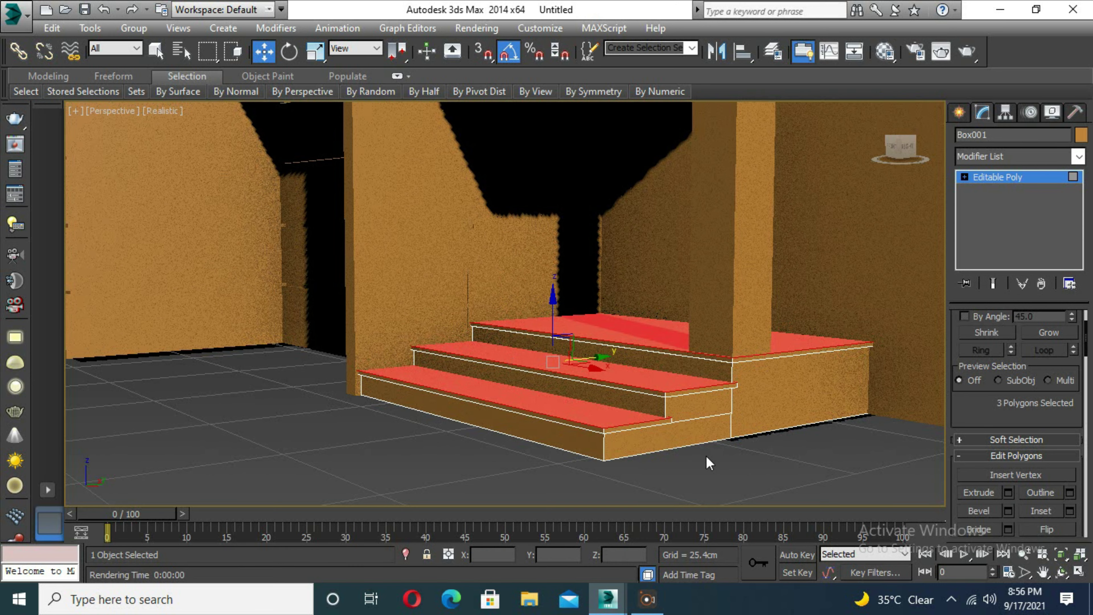
Step: Exit face editing on Box001 and deselect everything
click(1027, 340)
scroll(682, 454, down, 8)
click(742, 453)
scroll(664, 386, up, 3)
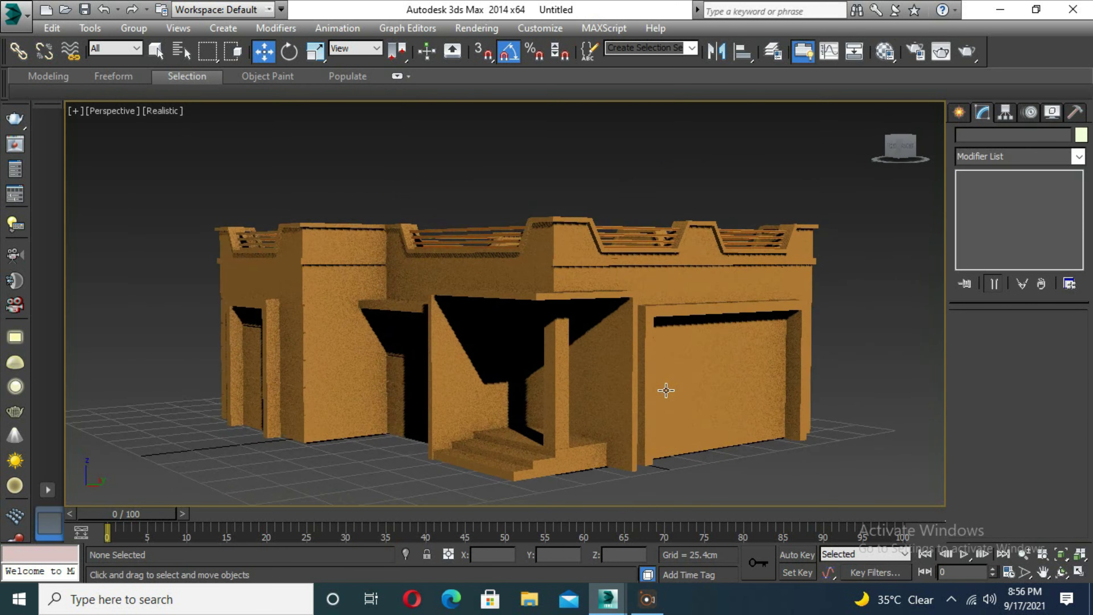
Step: Render the building in V-Ray, then save the scene as YOUTUBE HOME1.max on the Desktop
key(shift+q)
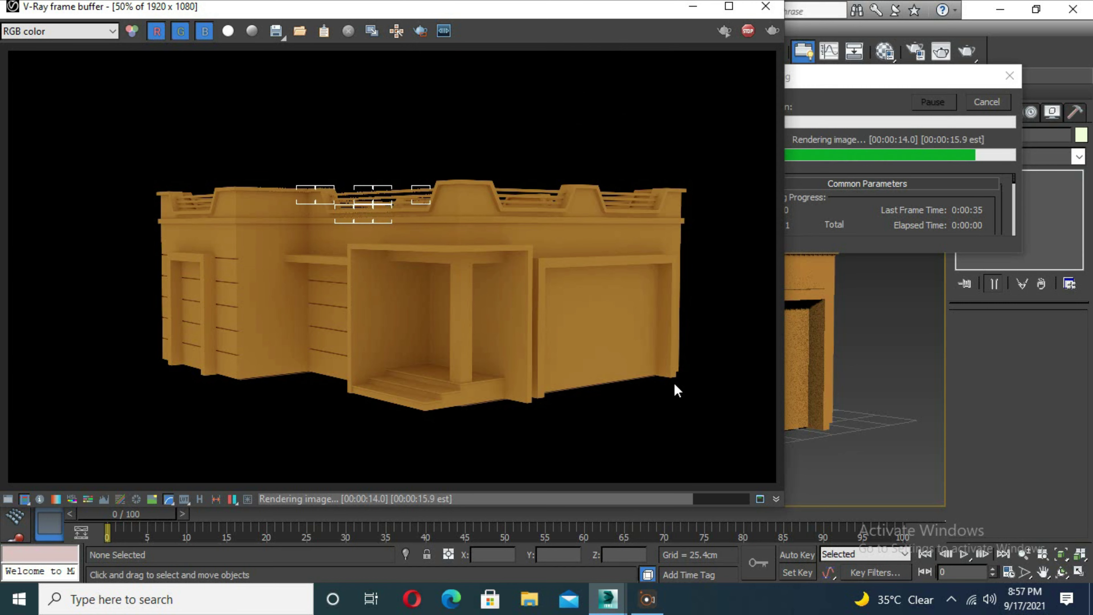
click(766, 6)
key(alt+w)
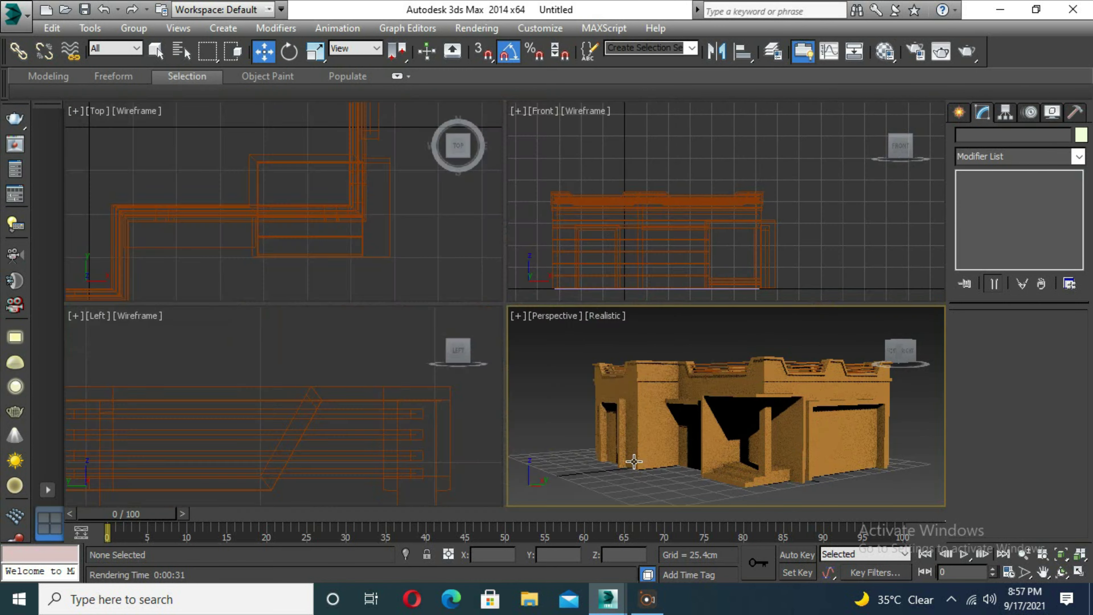
key(ctrl+s)
click(58, 211)
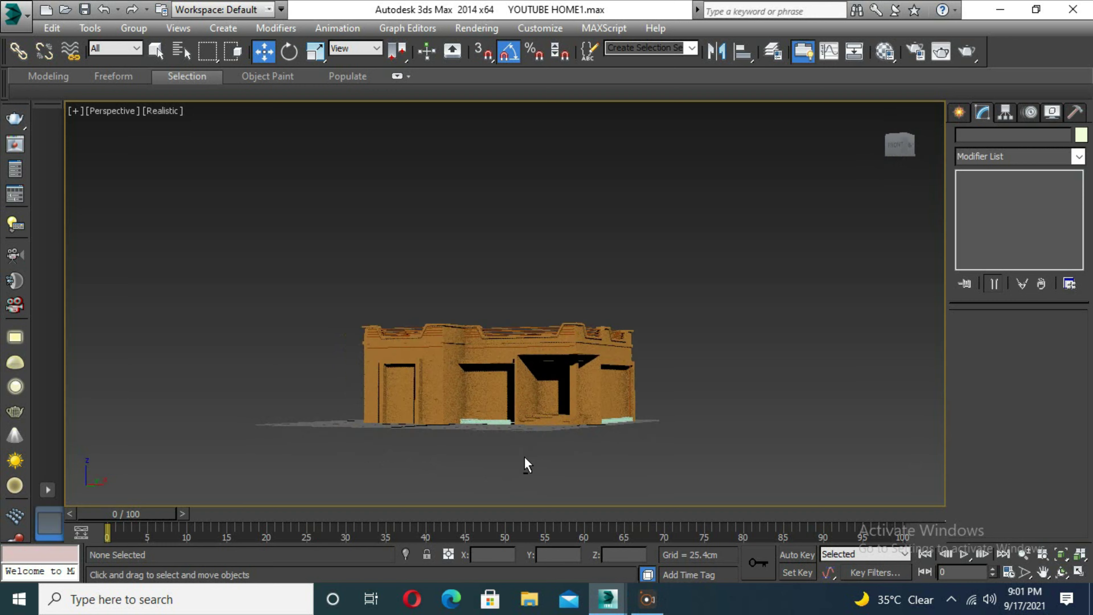
alt+middle_drag(528, 464, 488, 449)
key(alt+w)
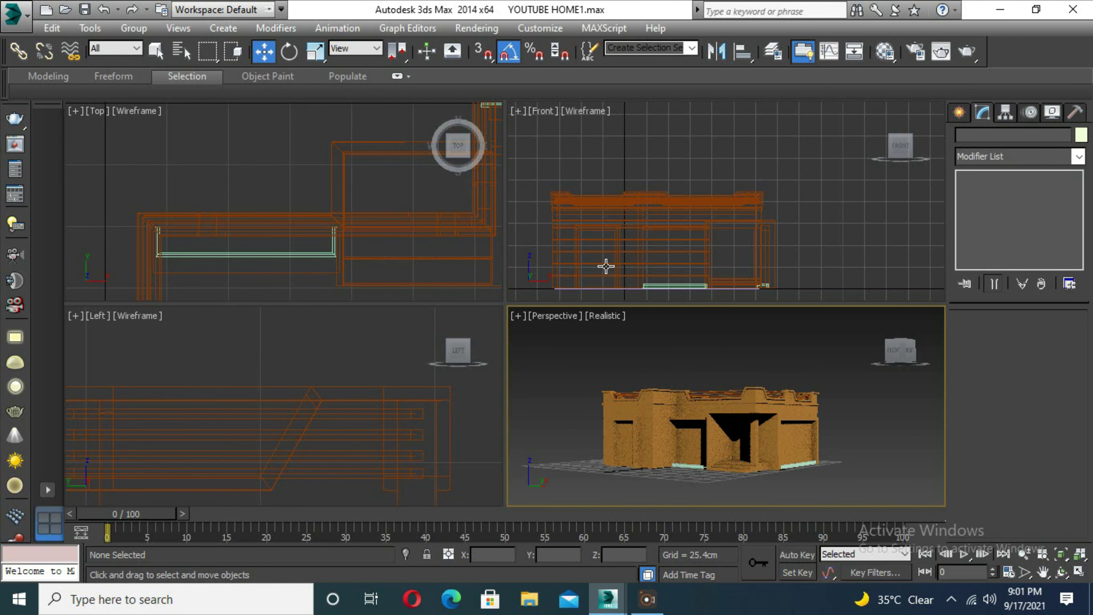
Step: Maximize the Front view and choose Standard Primitives in the Create panel
click(732, 138)
key(alt+w)
click(959, 113)
click(965, 137)
click(1019, 161)
Step: Draw Box004, a thin 46.7 × 40.7 × 0.025 cm panel in the left door opening
click(988, 214)
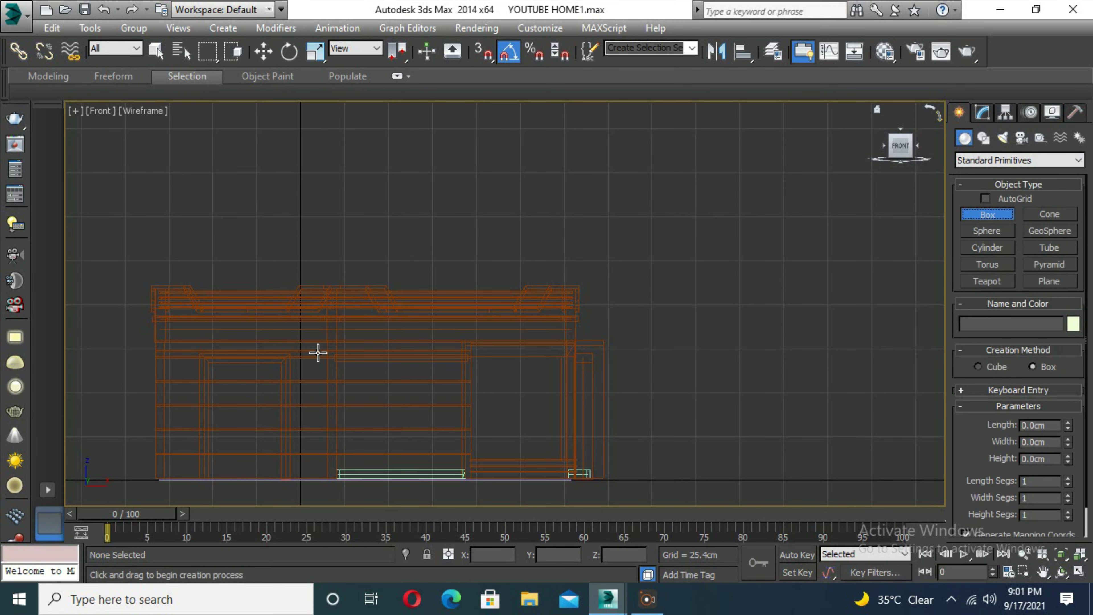
scroll(401, 344, up, 5)
middle_drag(351, 300, 335, 273)
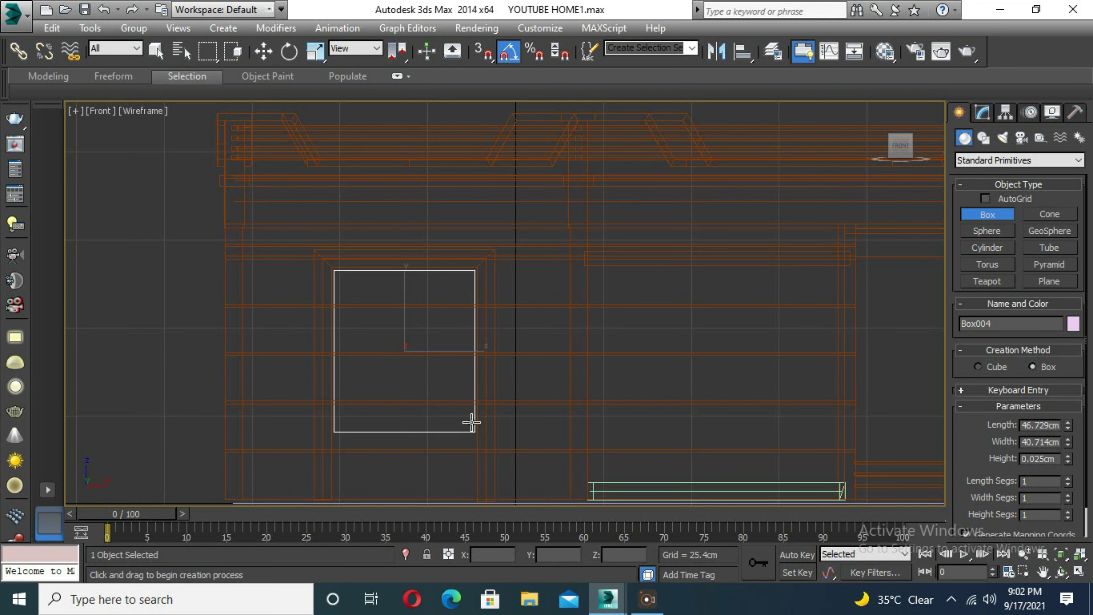
key(alt+w)
key(w)
Step: In maximized Perspective, convert the wall object Line001 to Editable Poly and select its strip faces
click(719, 426)
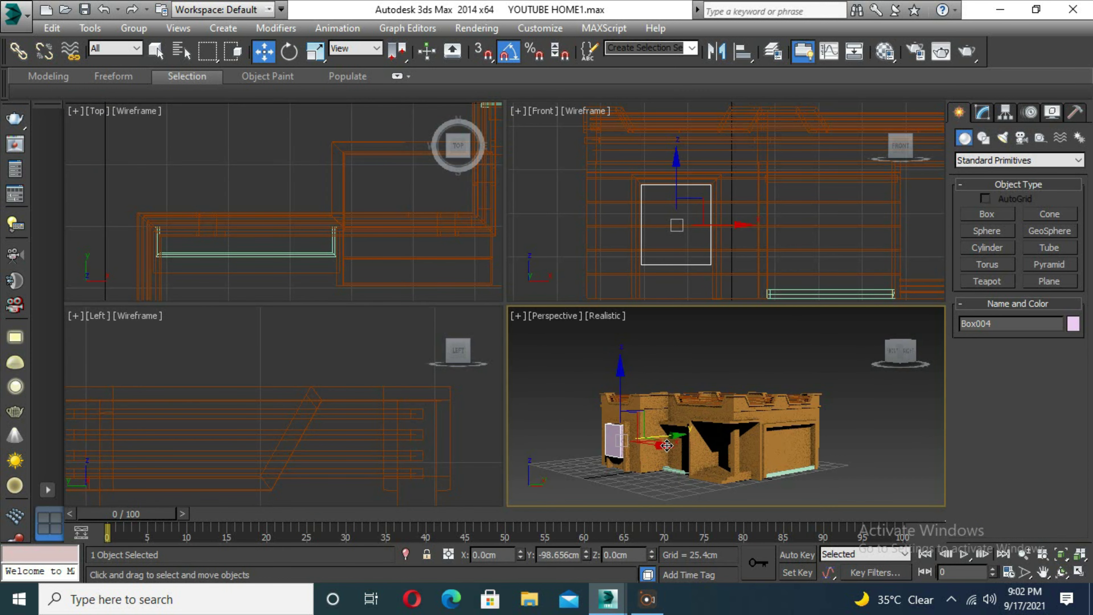
scroll(667, 445, up, 5)
key(alt+w)
scroll(557, 281, up, 5)
alt+middle_drag(557, 281, 559, 361)
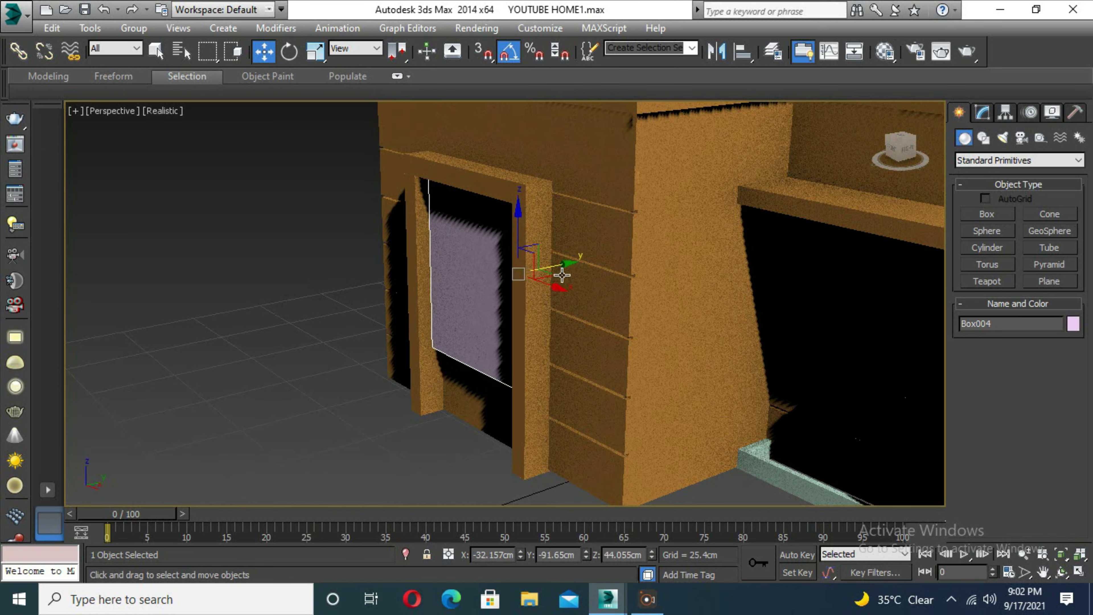
click(562, 275)
right_click(616, 349)
click(839, 506)
click(619, 424)
mouse_move(618, 424)
alt+middle_down()
mouse_move(626, 384)
mouse_move(577, 306)
mouse_move(659, 456)
alt+middle_up()
Step: Select strip faces and edges on the house walls, then exit sub-object editing
click(625, 381)
scroll(625, 381, up, 3)
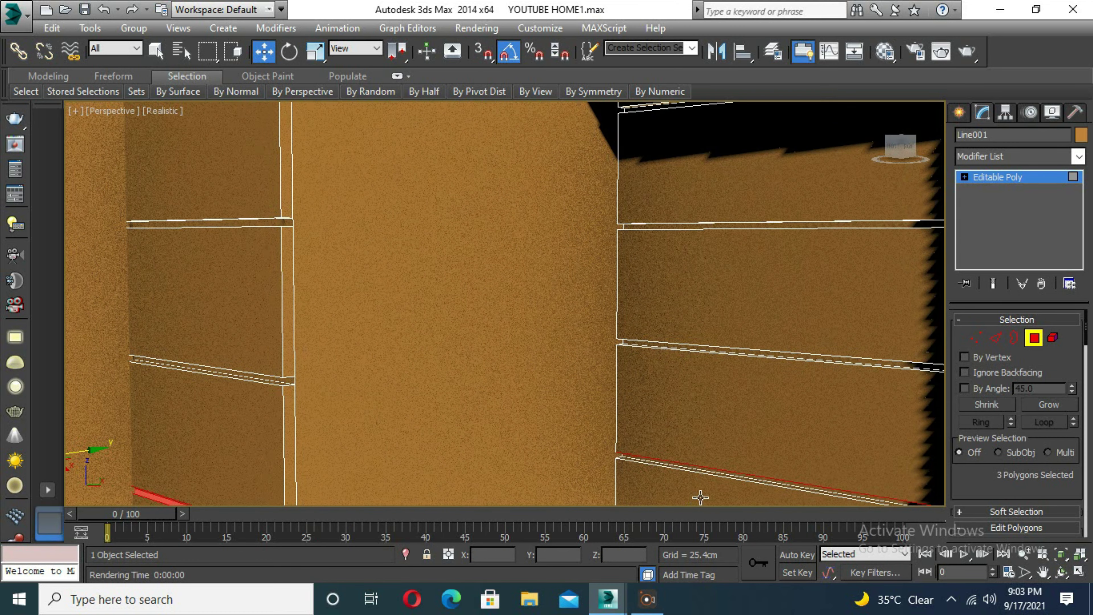
ctrl+click(700, 474)
scroll(1031, 493, down, 3)
click(1030, 488)
click(996, 336)
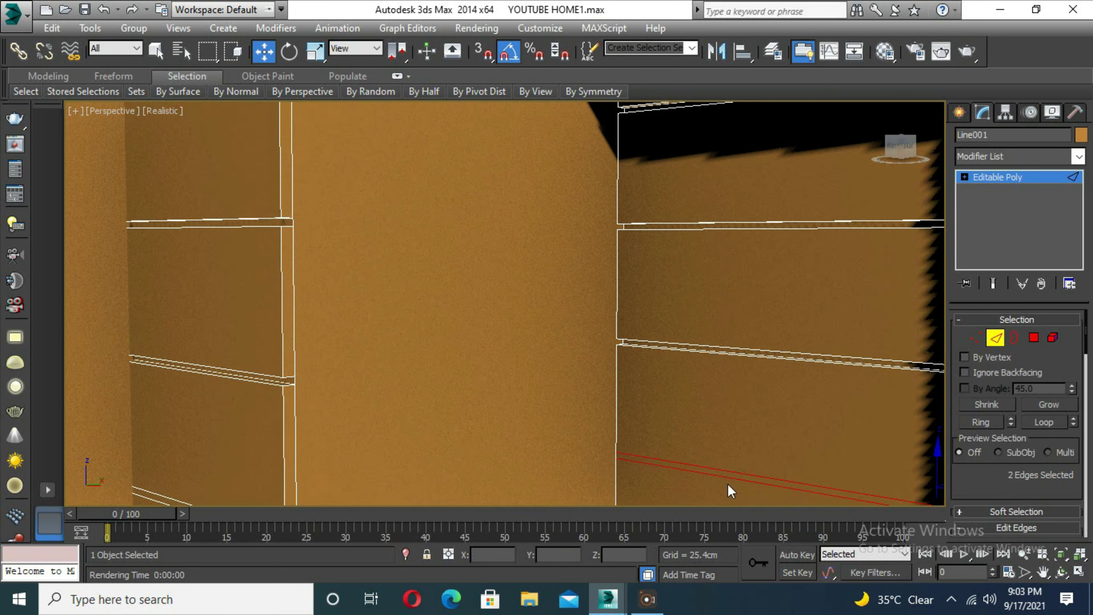
scroll(759, 435, up, 5)
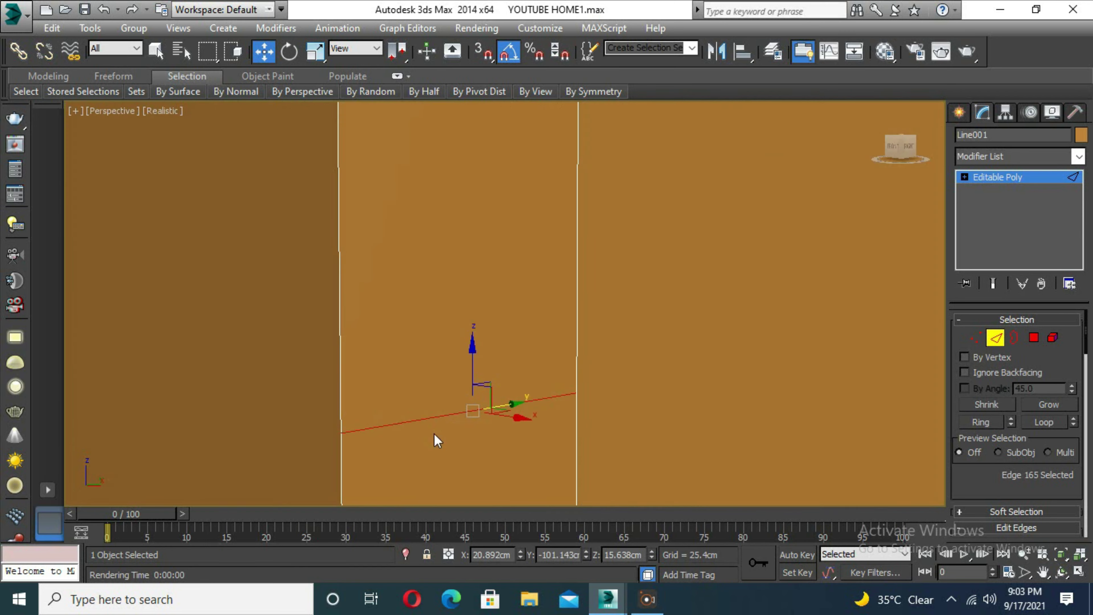
right_click(465, 350)
click(443, 398)
scroll(699, 457, down, 5)
click(999, 347)
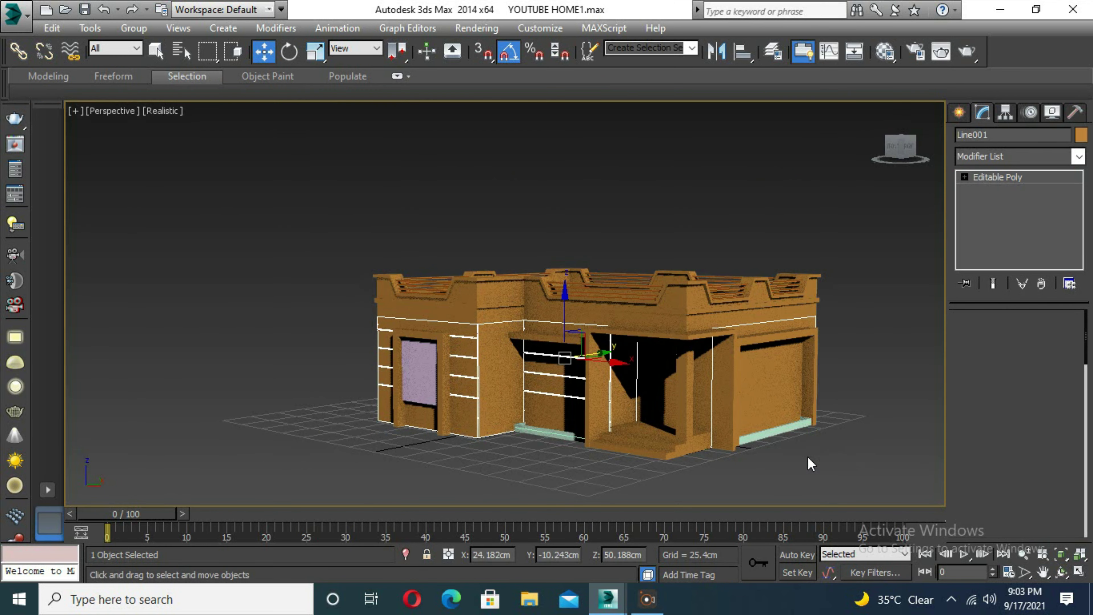
Step: Shift-drag two copies of the pink panel box
click(415, 379)
middle_drag(537, 474, 502, 436)
shift+drag(519, 355, 637, 388)
click(560, 369)
mouse_move(560, 369)
alt+middle_down()
mouse_move(713, 359)
mouse_move(640, 350)
mouse_move(640, 408)
alt+middle_up()
scroll(684, 384, up, 5)
scroll(684, 383, down, 5)
shift+drag(435, 357, 654, 369)
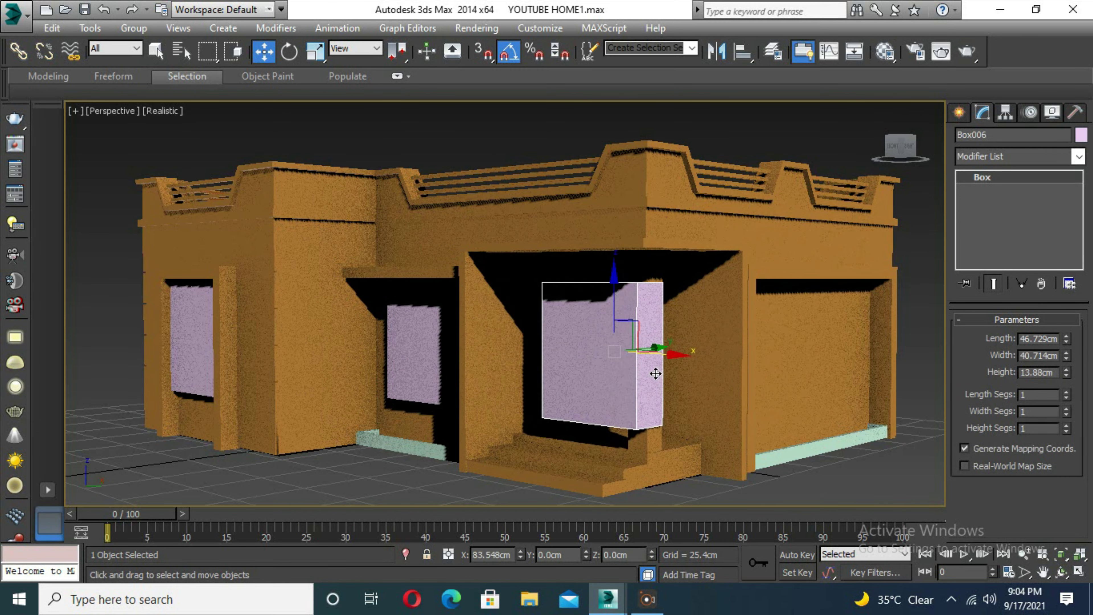
click(569, 369)
Step: Move the copy into the porch opening, convert it to Editable Poly and adjust its vertices
alt+middle_drag(568, 369, 661, 347)
drag(661, 347, 701, 398)
alt+middle_drag(701, 398, 786, 398)
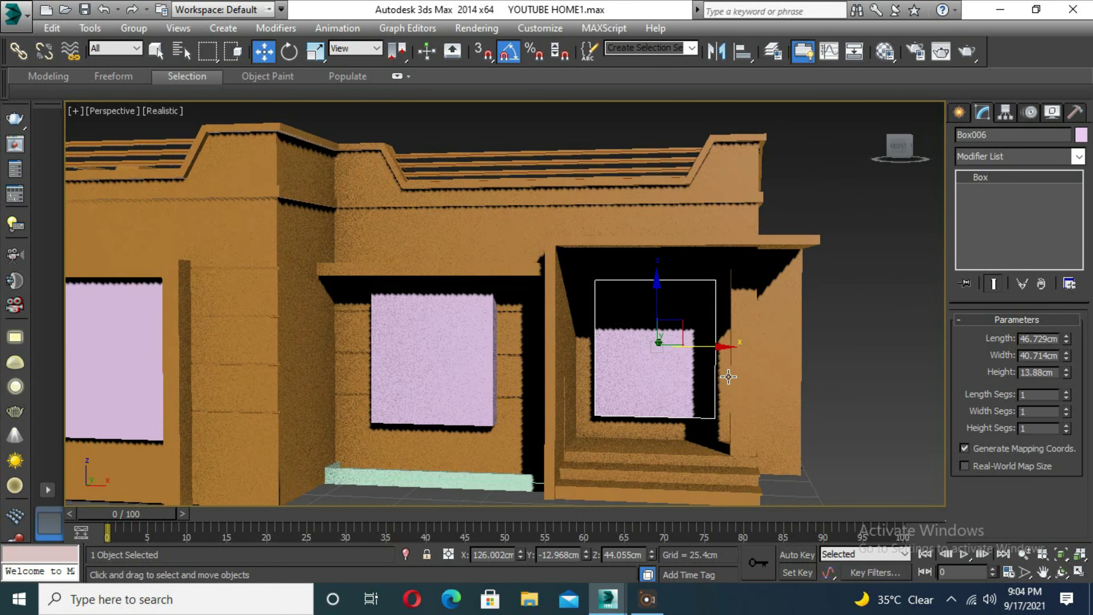
right_click(728, 376)
click(887, 375)
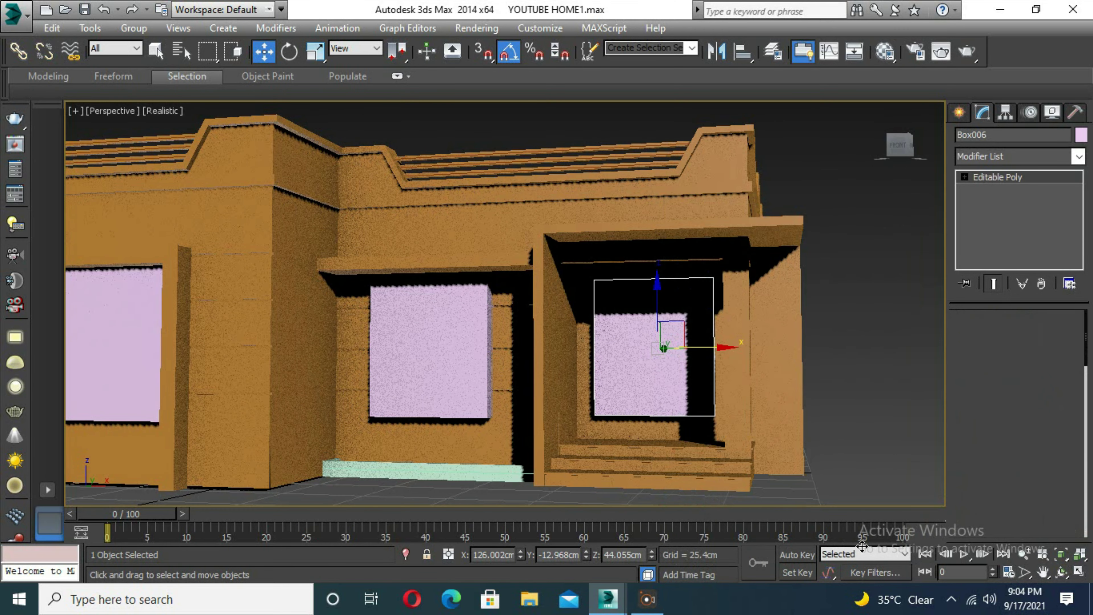
key(1)
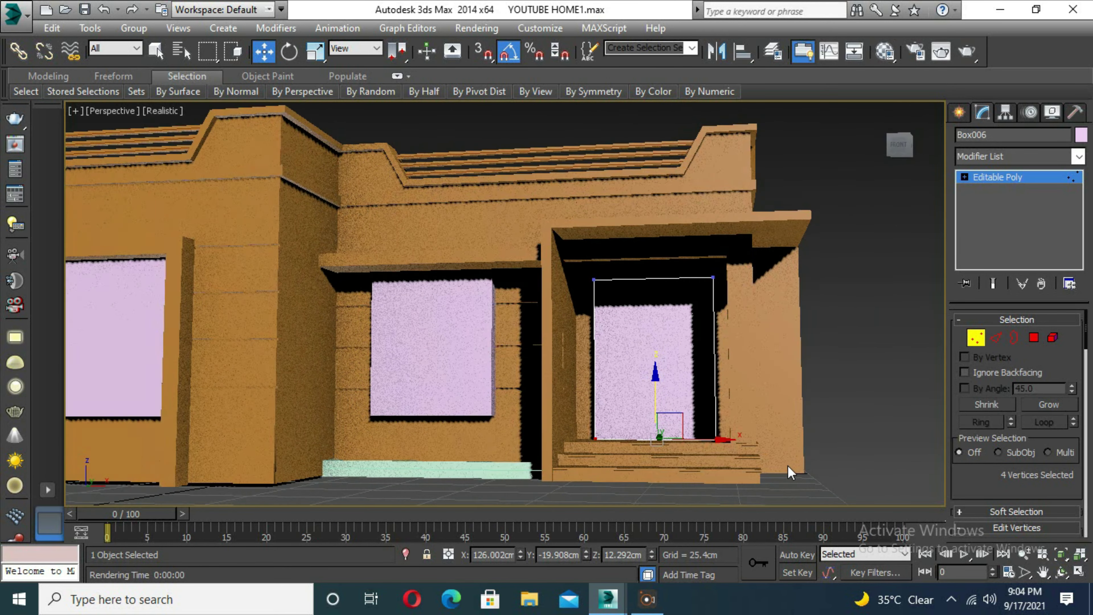
alt+middle_drag(792, 459, 734, 443)
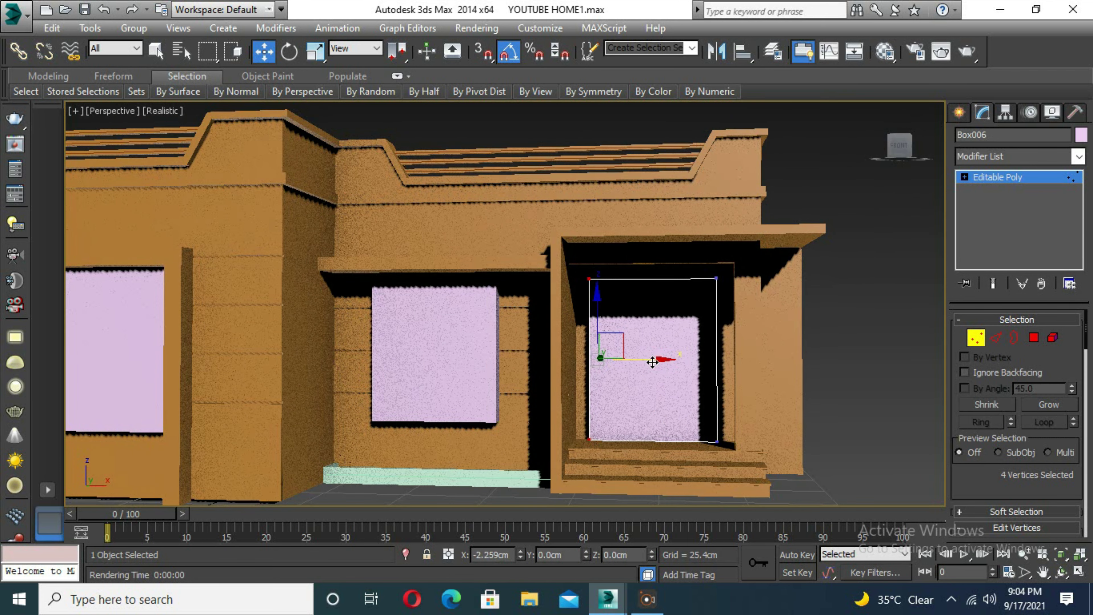
scroll(665, 485, down, 5)
click(976, 338)
scroll(806, 465, down, 2)
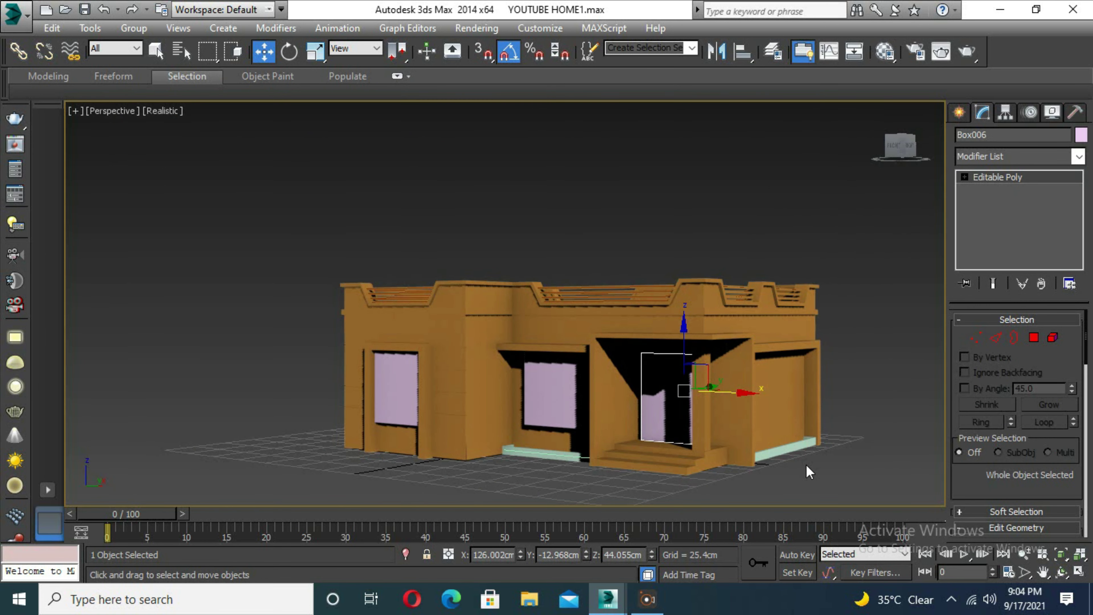
Step: Clone the front window box, rotate it onto the side wall, and clone it again along the wall
click(551, 392)
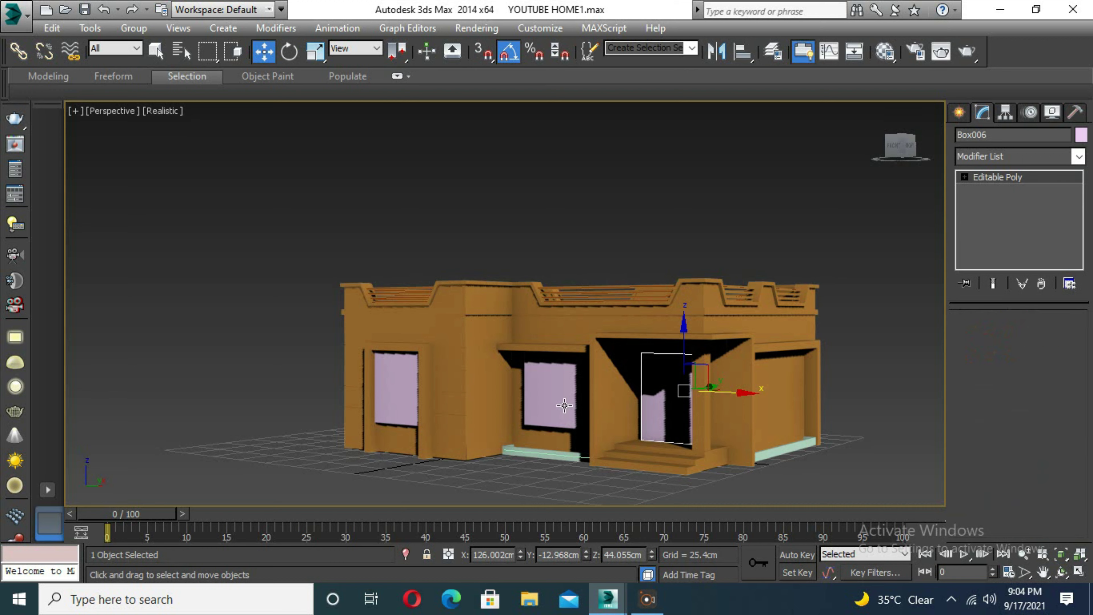
shift+drag(619, 405, 825, 408)
key(Return)
key(e)
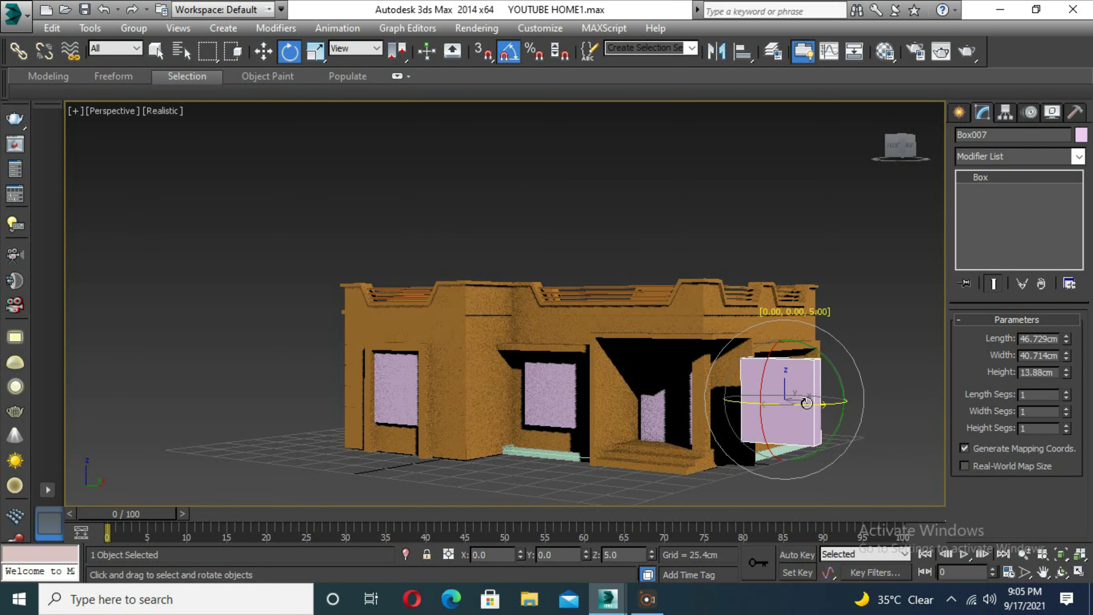
drag(788, 340, 732, 327)
mouse_move(471, 186)
alt+middle_down()
mouse_move(552, 399)
mouse_move(577, 366)
alt+middle_up()
key(w)
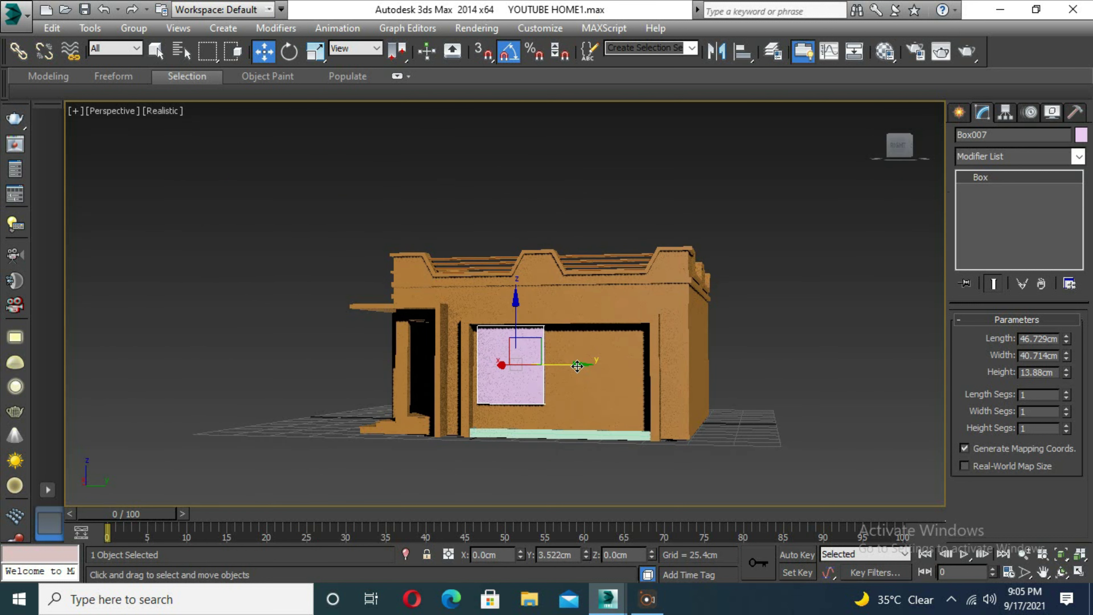
shift+drag(573, 370, 672, 369)
key(Return)
alt+middle_drag(630, 462, 680, 429)
click(660, 341)
Step: Cut the middle and left window boxes out of the walls with ProBoolean
right_click(694, 249)
click(1078, 156)
click(959, 112)
click(1066, 160)
click(992, 199)
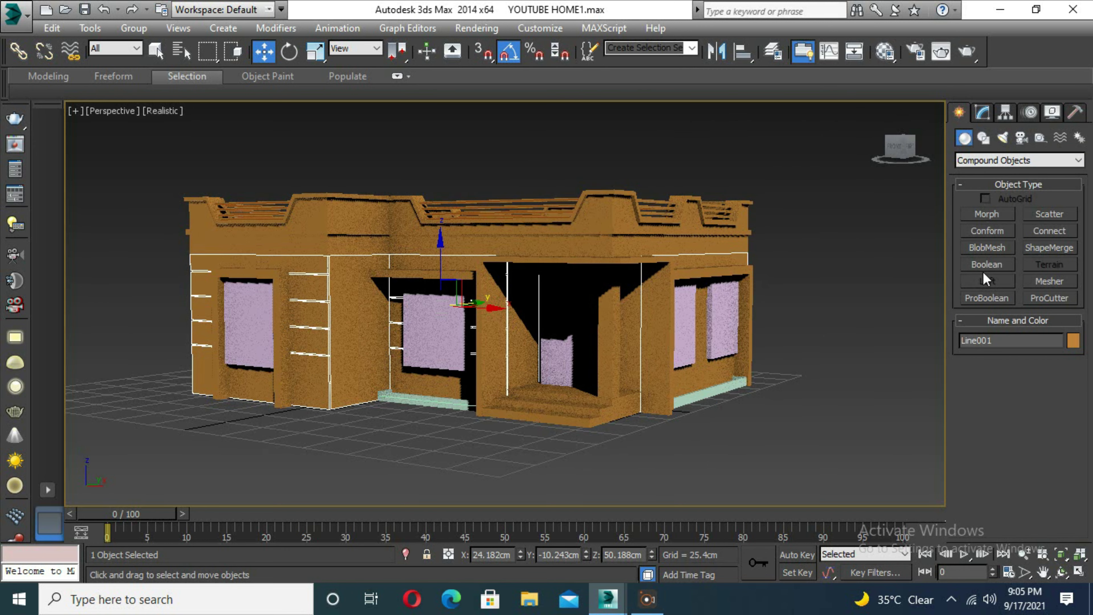
click(987, 297)
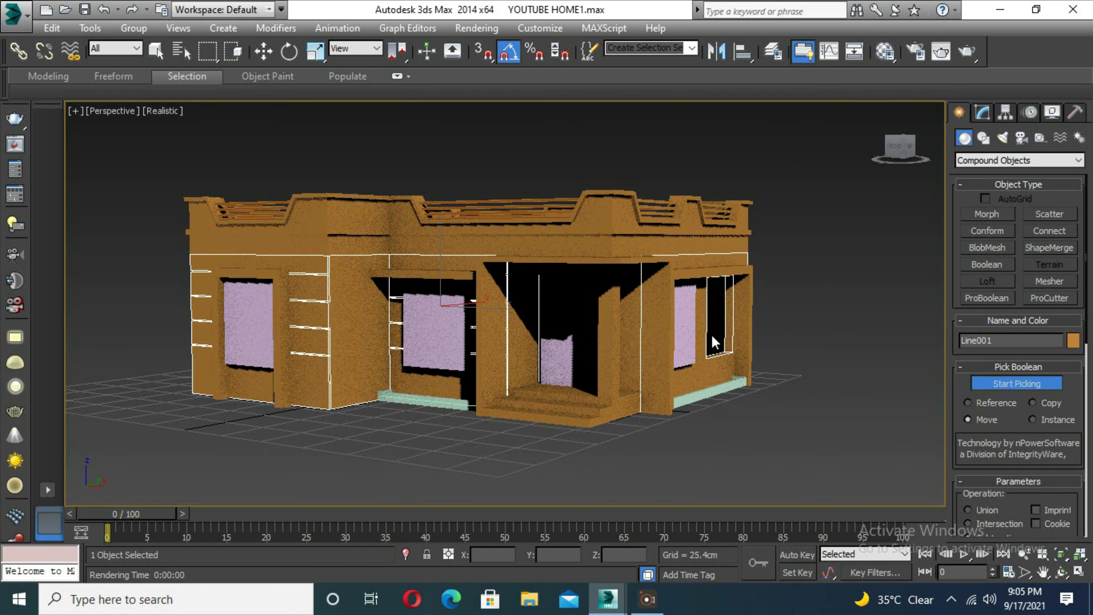
click(435, 355)
click(244, 352)
click(264, 50)
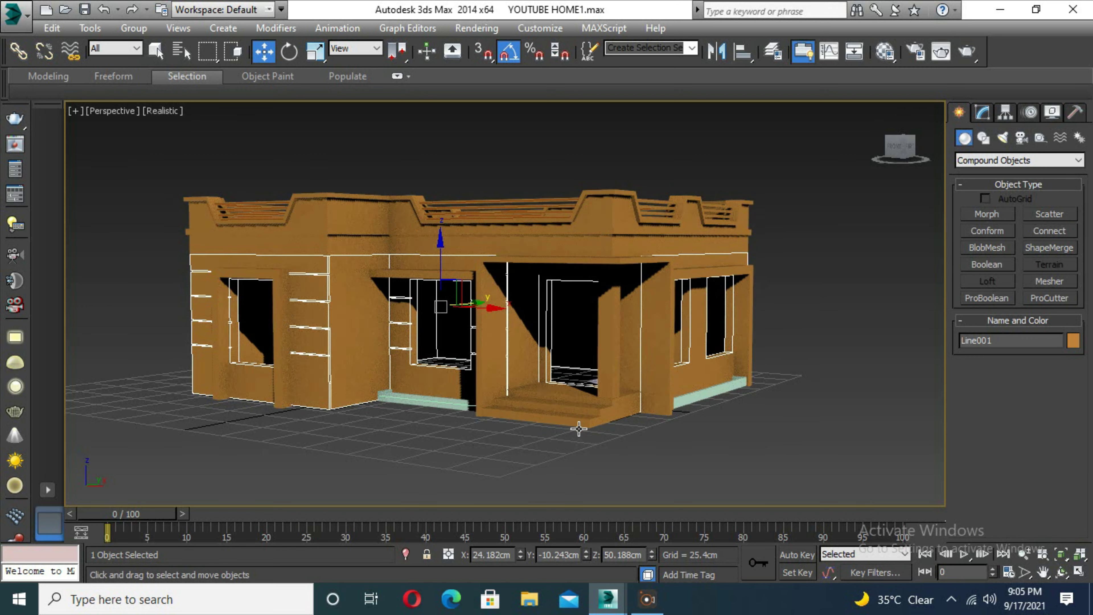
scroll(517, 426, up, 5)
scroll(517, 426, down, 5)
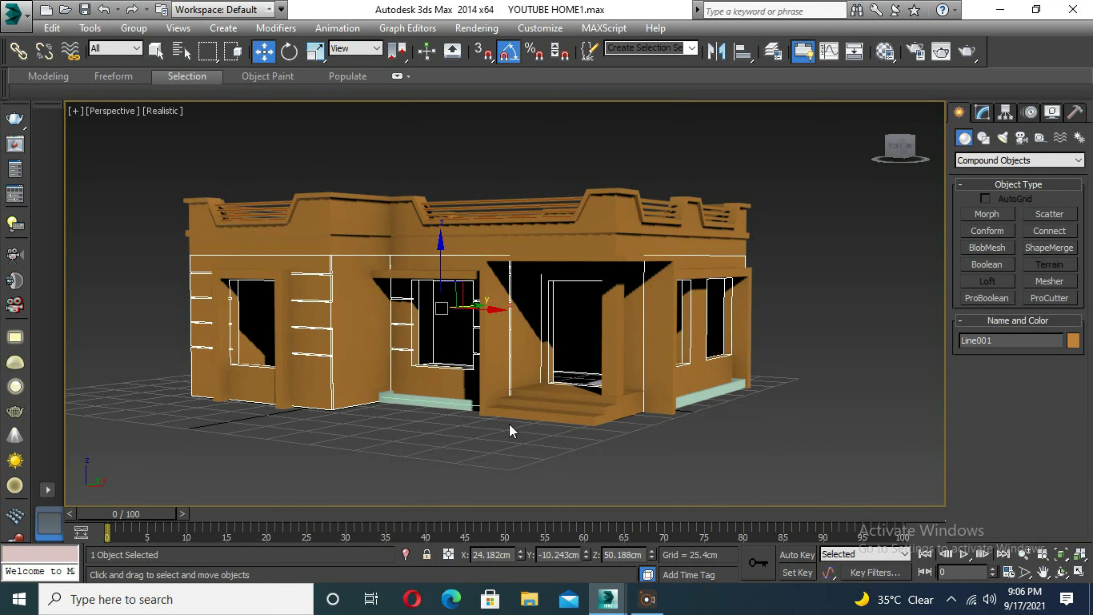
Step: Make material slot 1 a VRayMtl with a white diffuse colour
key(m)
click(686, 421)
click(457, 473)
double_click(457, 474)
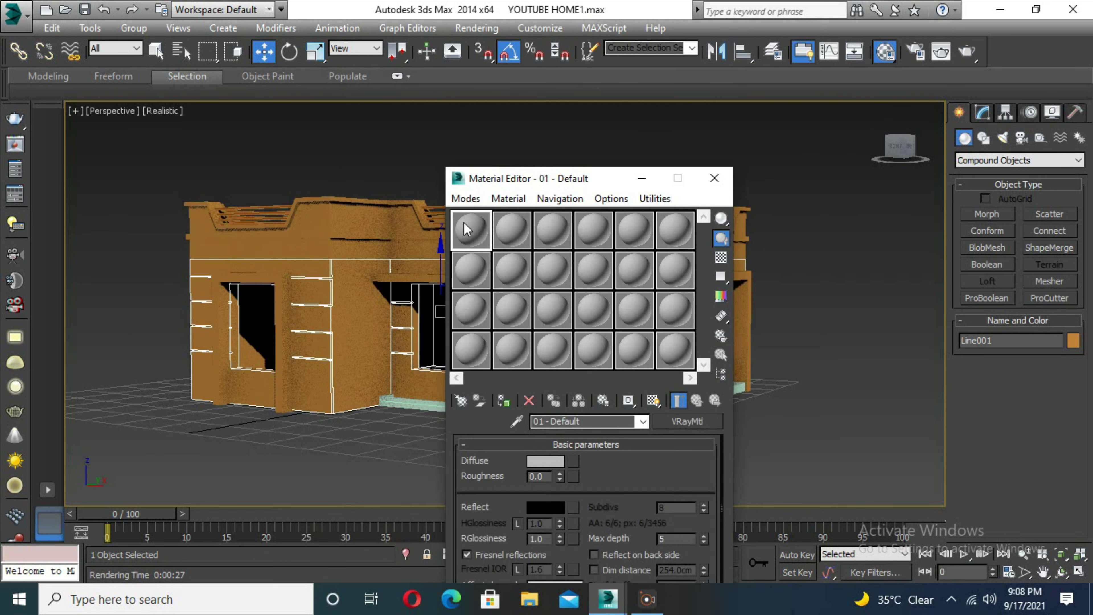
click(545, 460)
drag(560, 186, 637, 185)
click(586, 235)
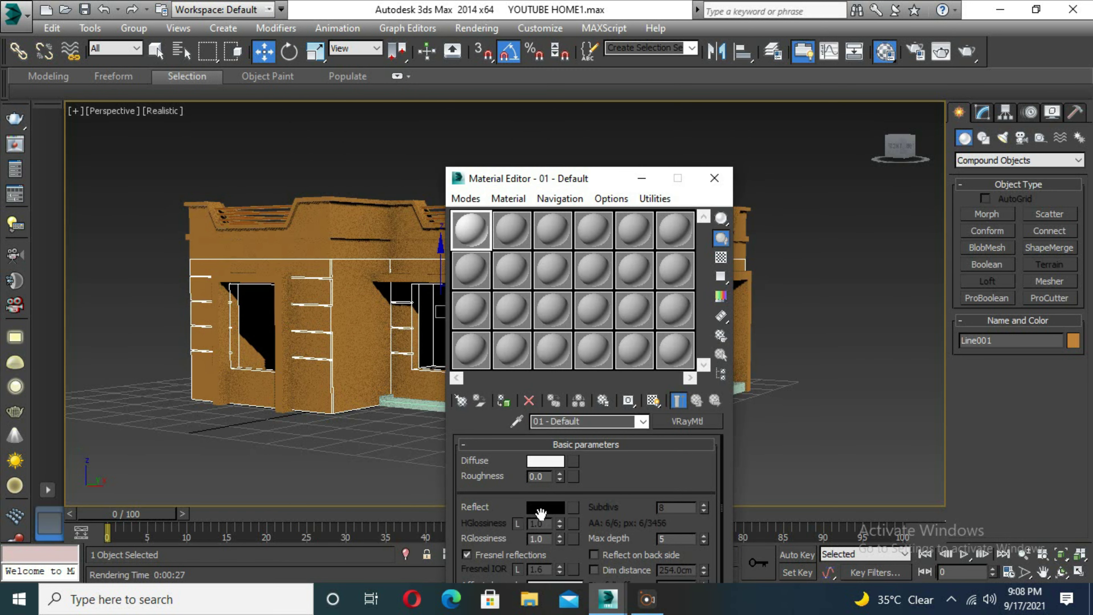
click(721, 257)
double_click(471, 230)
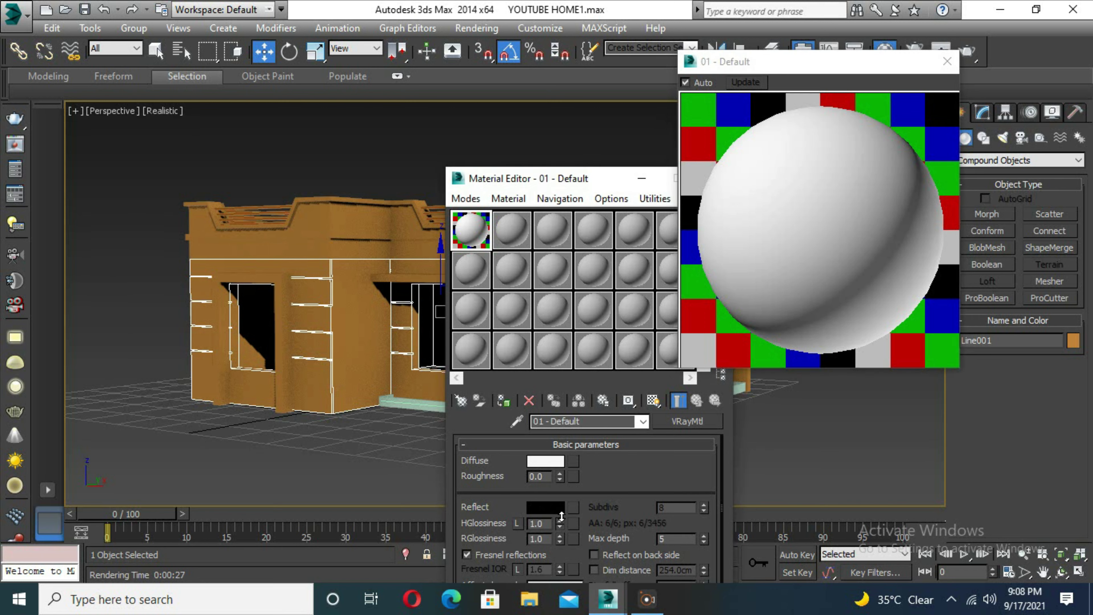
Step: Give the white material a dark grey reflection and assign it to the walls
click(545, 506)
drag(470, 102, 471, 113)
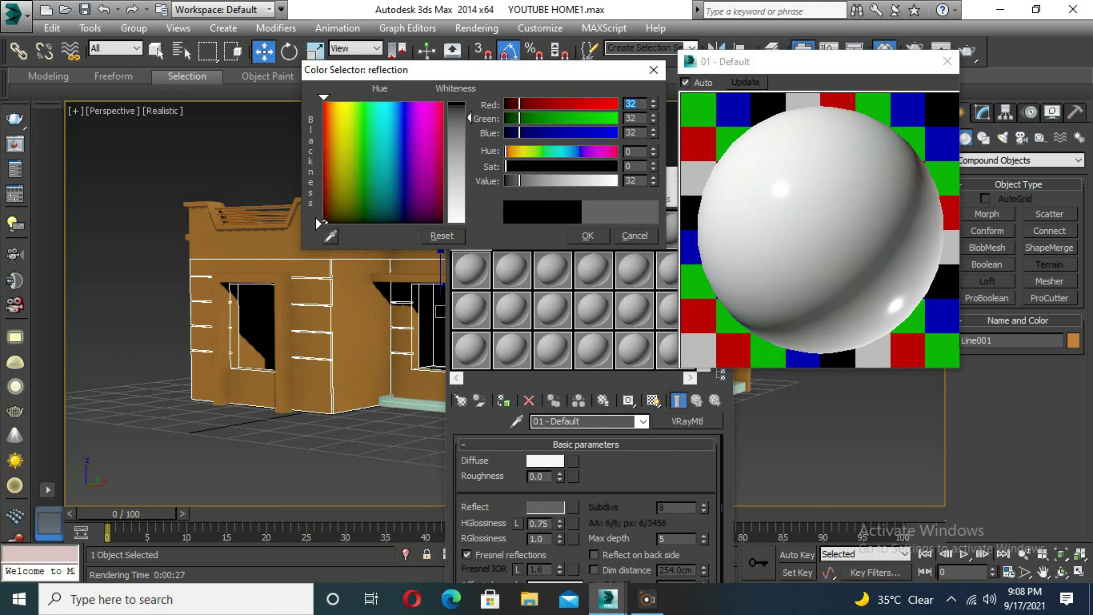
click(588, 235)
click(944, 61)
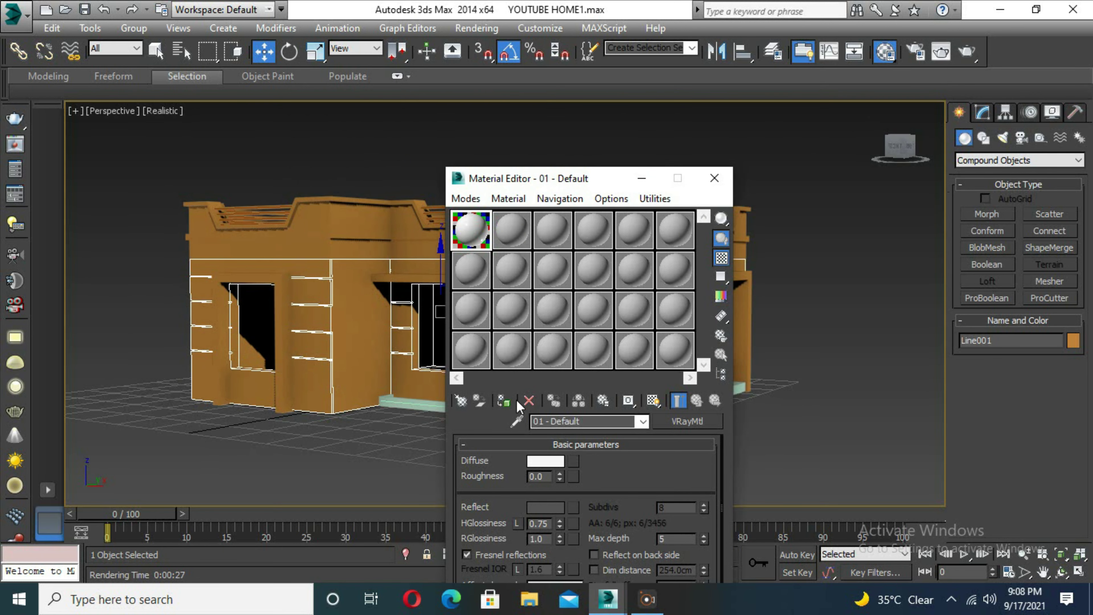
click(653, 400)
Step: Select the roof parapet and render a V-Ray preview of the house
drag(623, 180, 844, 220)
click(388, 213)
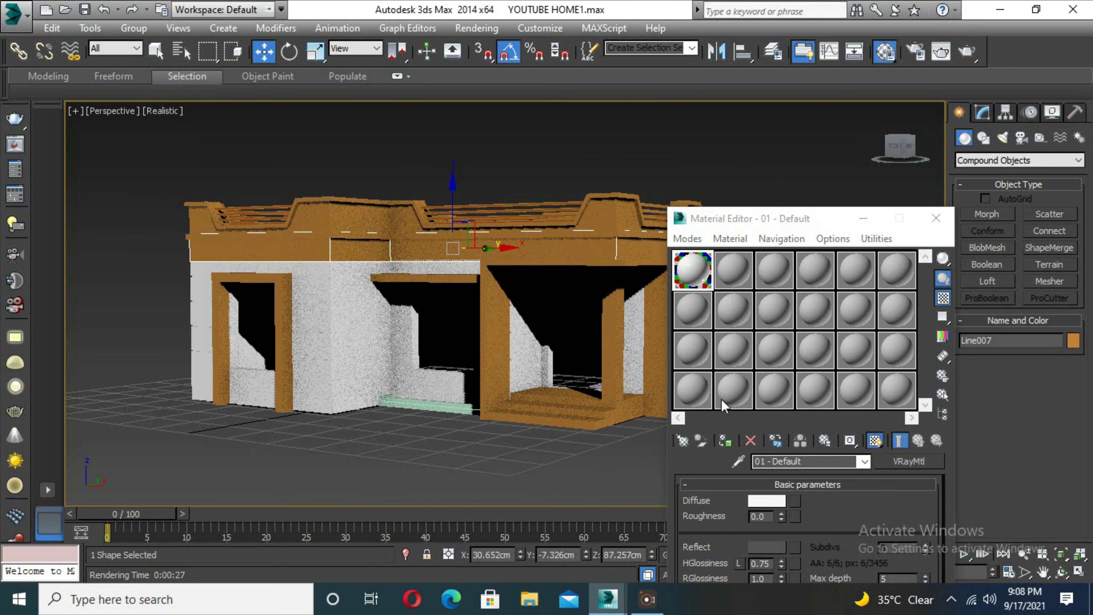
click(937, 218)
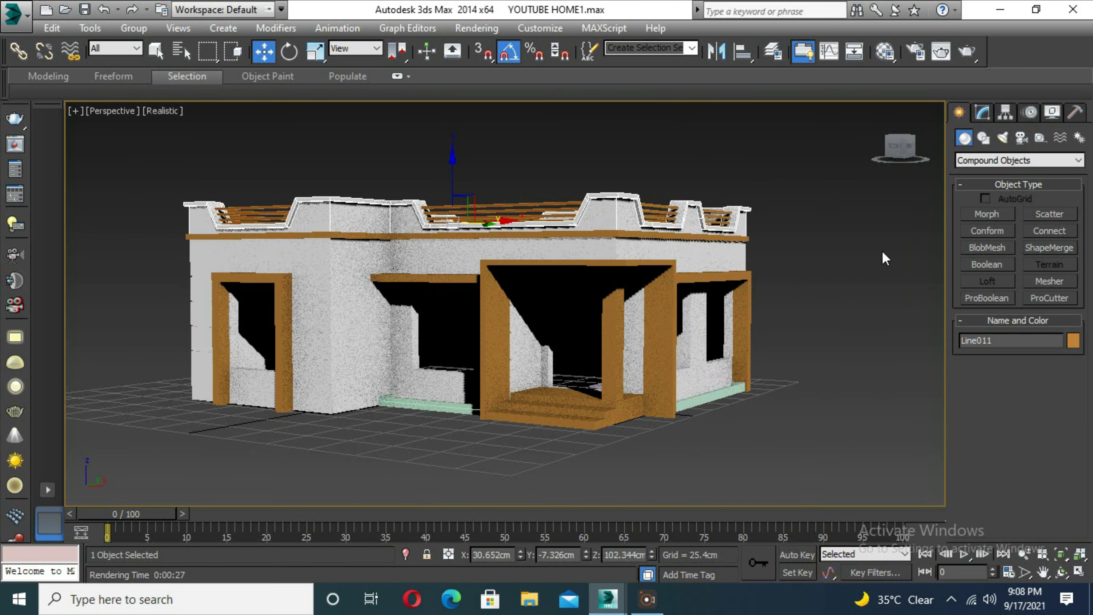
alt+middle_drag(883, 251, 739, 415)
key(shift+q)
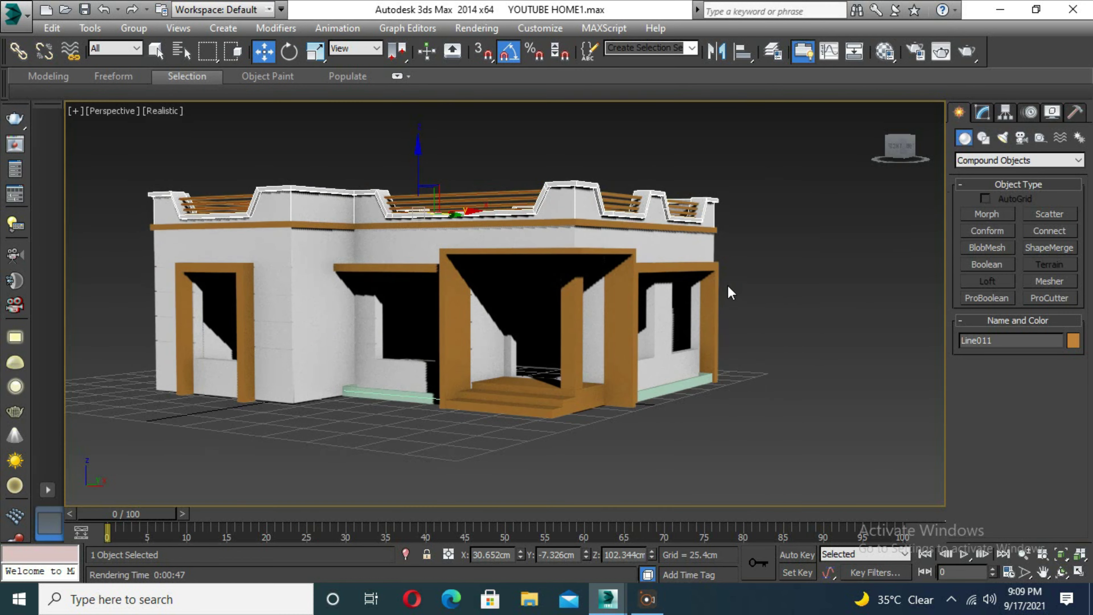
click(298, 308)
Step: Make material slot 2 a VRayMtl with a dark grey diffuse colour
key(m)
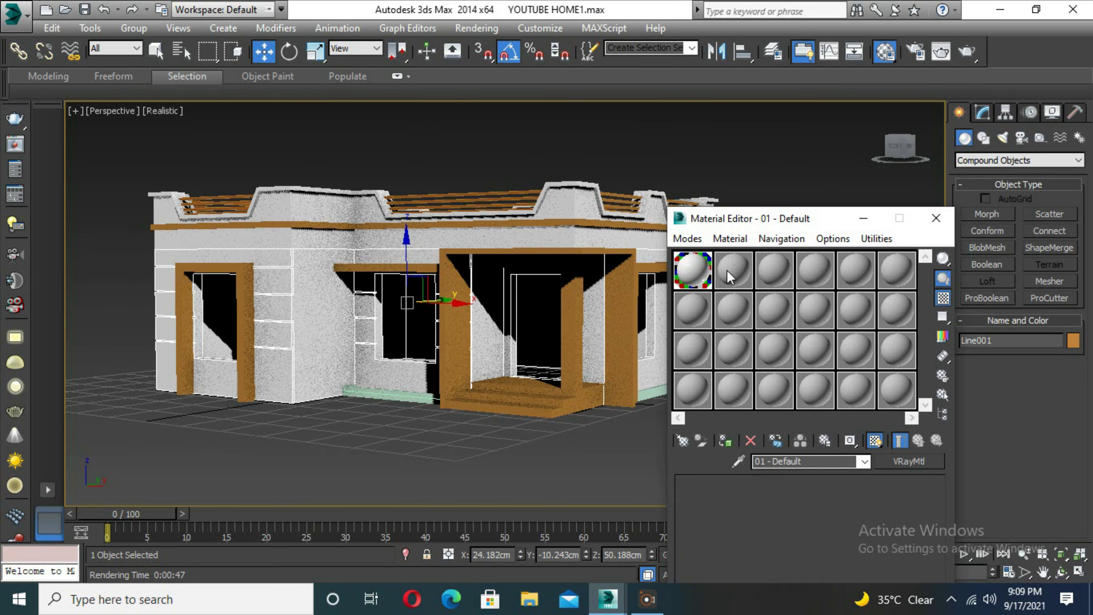
click(908, 462)
double_click(413, 472)
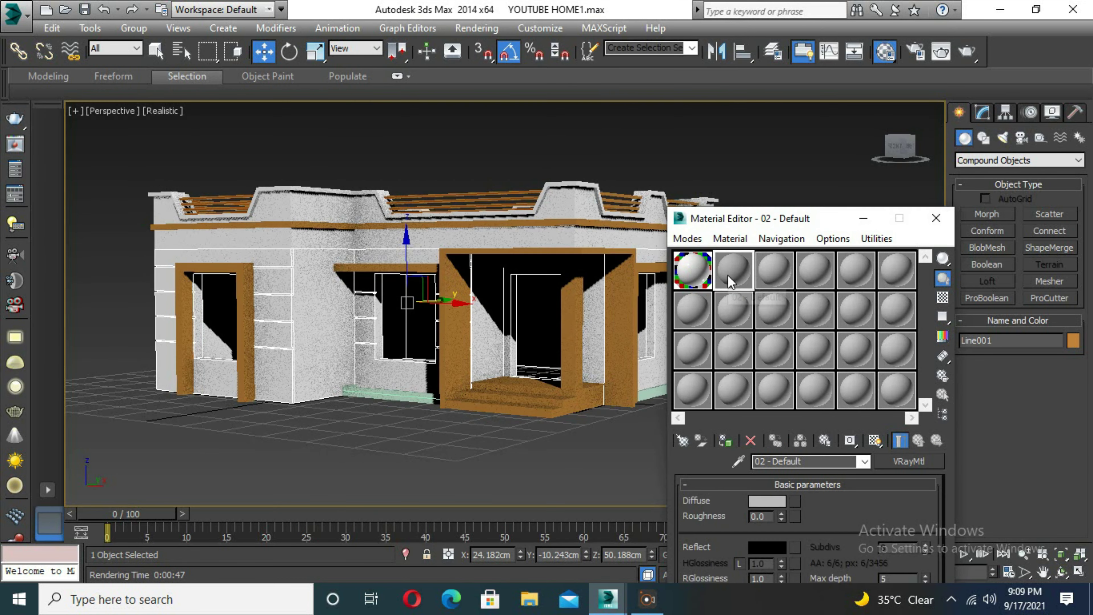
click(767, 501)
drag(561, 181, 522, 181)
click(585, 236)
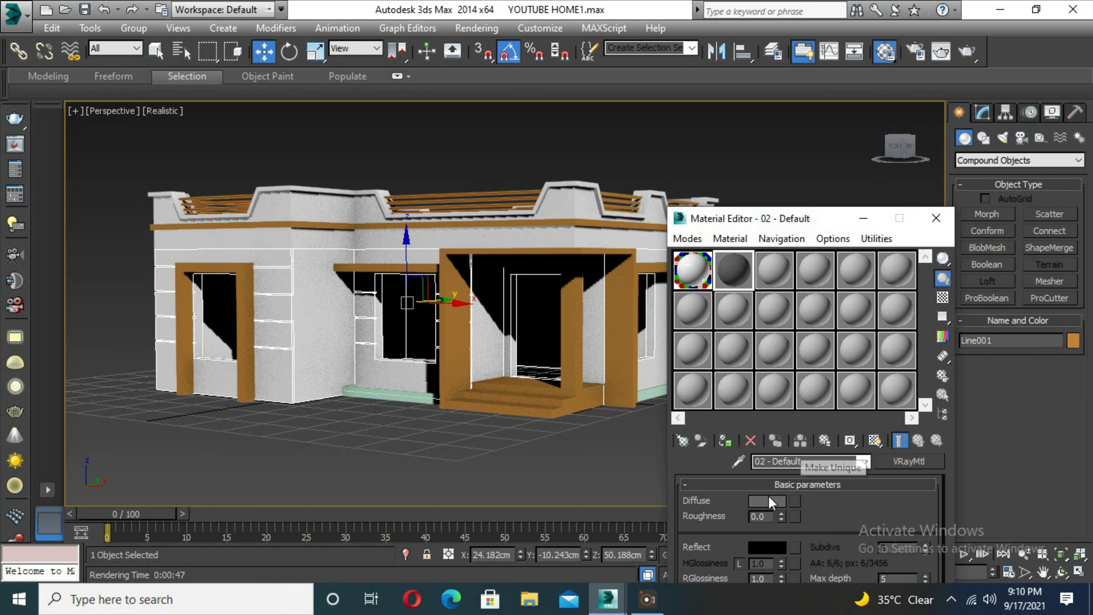
Step: Lower the dark grey material's reflection glossiness to 0.94 and set a grey reflection colour
double_click(733, 270)
drag(782, 564, 781, 573)
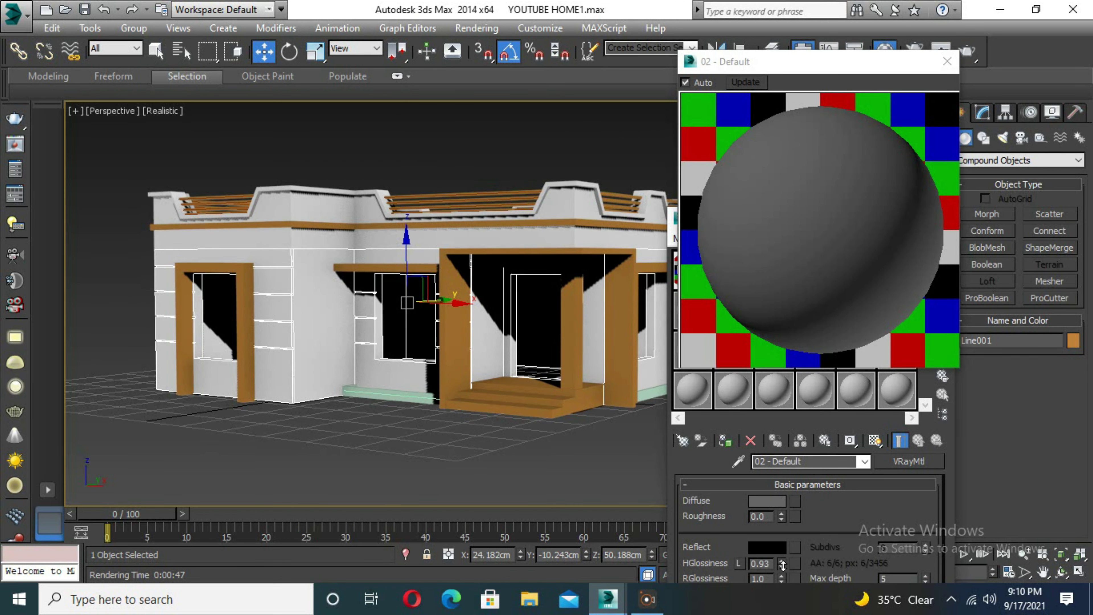
click(768, 547)
drag(469, 102, 469, 136)
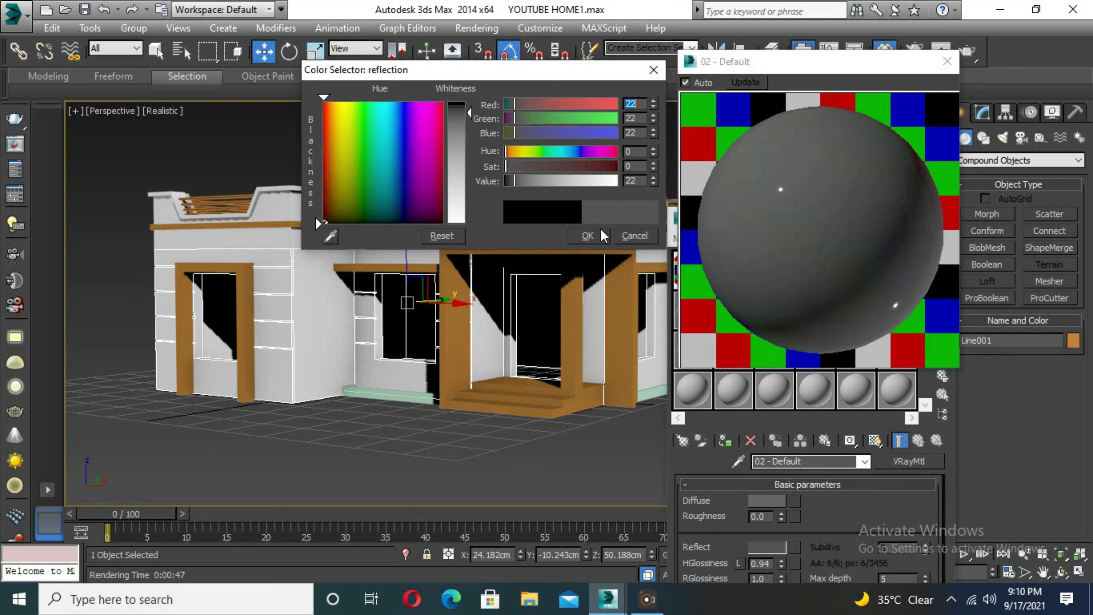
click(588, 236)
click(947, 61)
click(935, 222)
Step: Convert the wall object to Editable Poly and start selecting the wall-band polygons
right_click(289, 280)
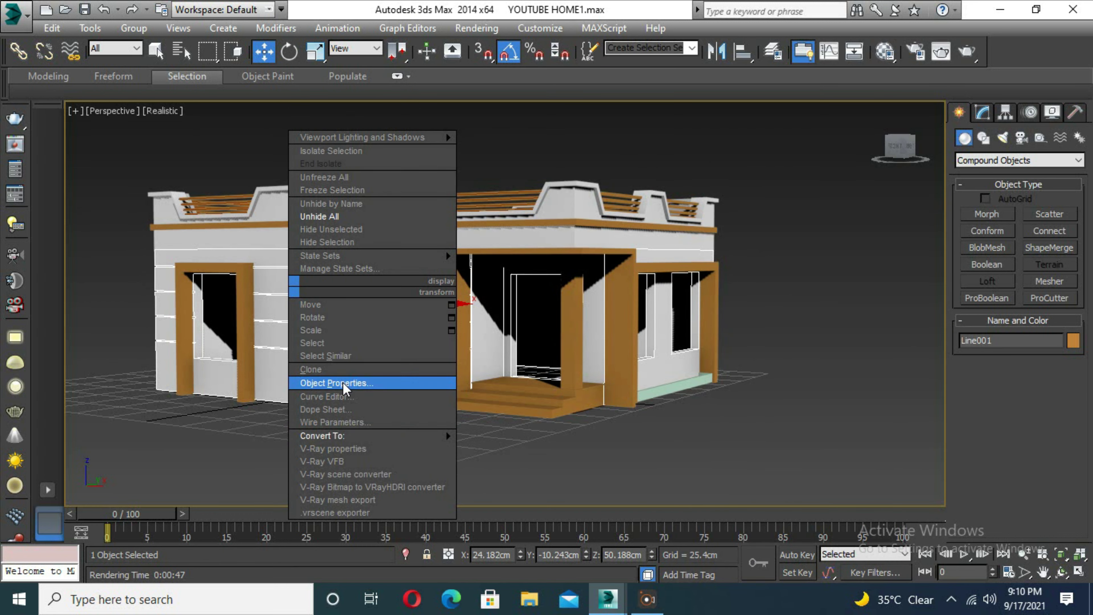
click(344, 383)
key(4)
click(284, 285)
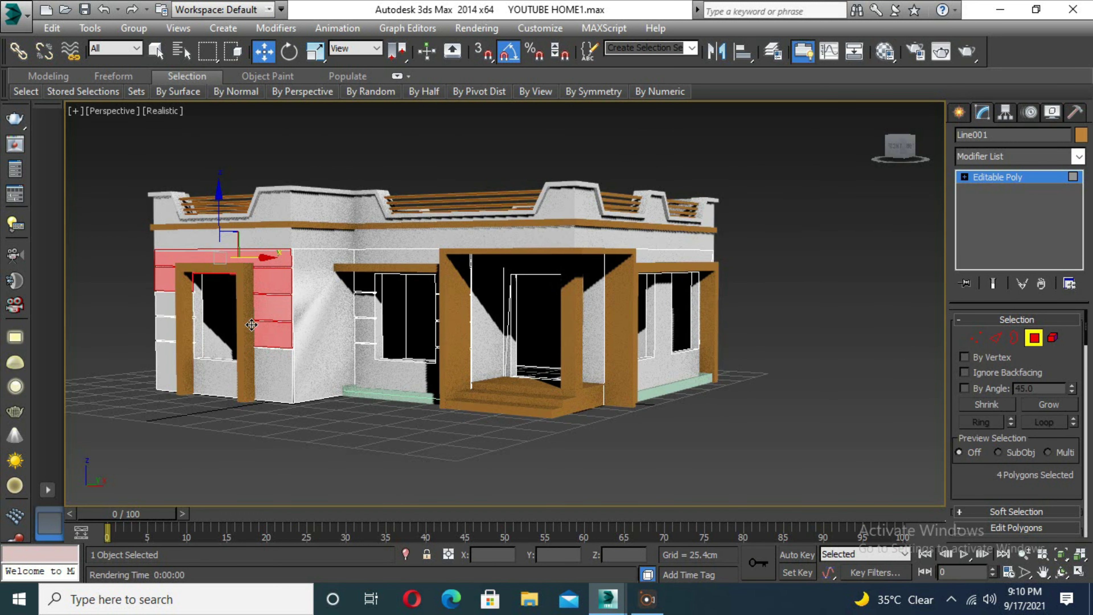
alt+middle_drag(382, 339, 444, 312)
mouse_move(458, 391)
alt+middle_down()
mouse_move(287, 371)
mouse_move(366, 434)
mouse_move(424, 435)
mouse_move(398, 437)
alt+middle_up()
key(ctrl+z)
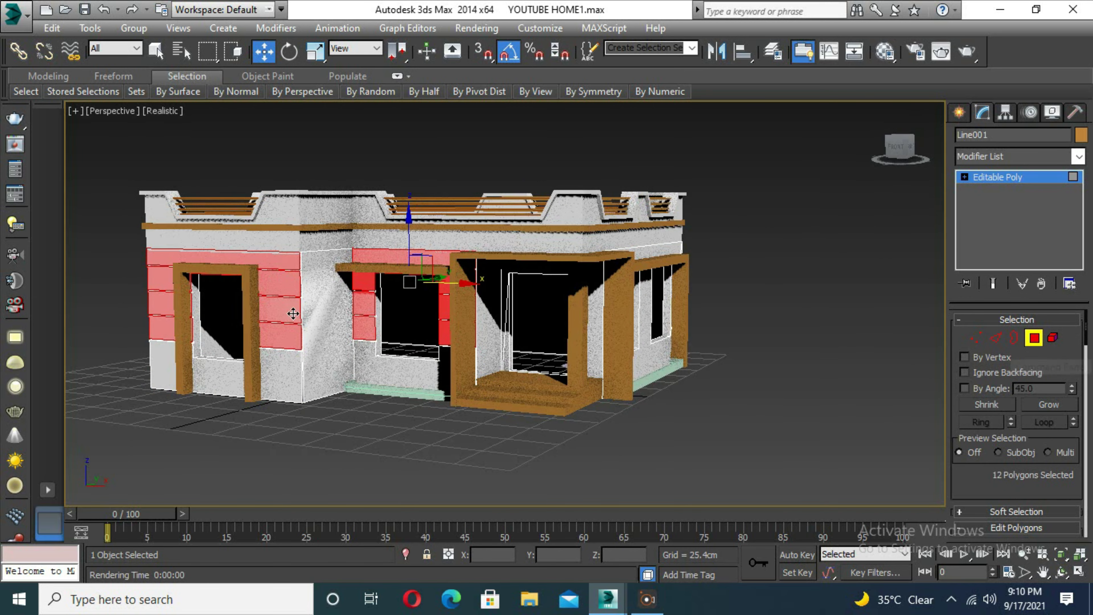
scroll(290, 318, up, 5)
scroll(318, 269, up, 5)
ctrl+click(821, 369)
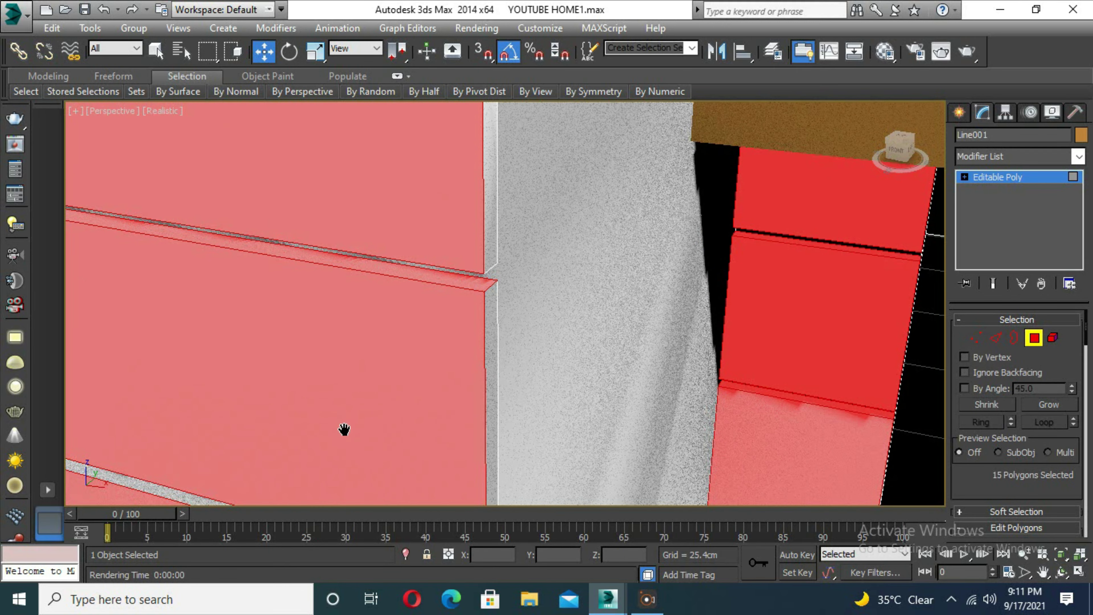
Step: Add the side-wall and top wall-band polygons to the selection
scroll(349, 409, down, 3)
ctrl+click(335, 384)
key(ctrl+z)
scroll(374, 428, down, 5)
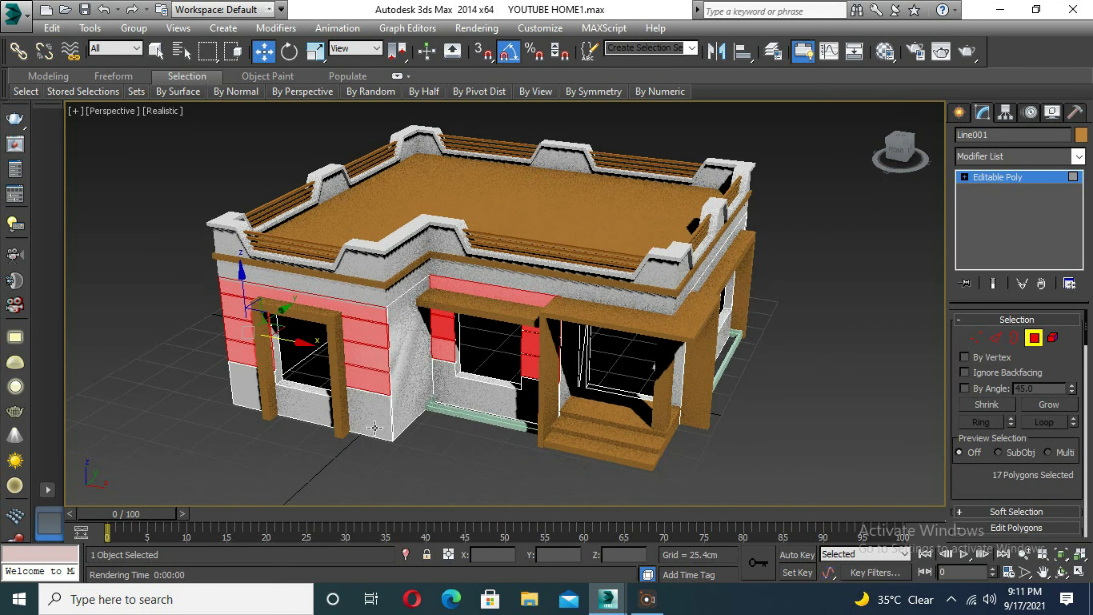
scroll(375, 428, up, 5)
alt+middle_drag(361, 402, 288, 269)
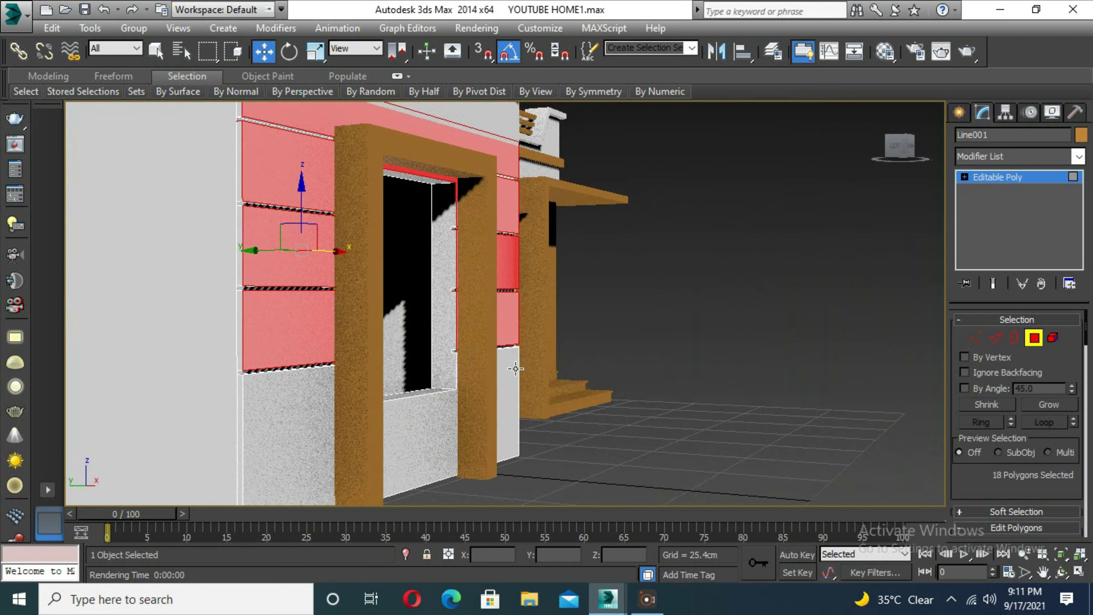
ctrl+click(288, 269)
alt+middle_drag(403, 404, 471, 427)
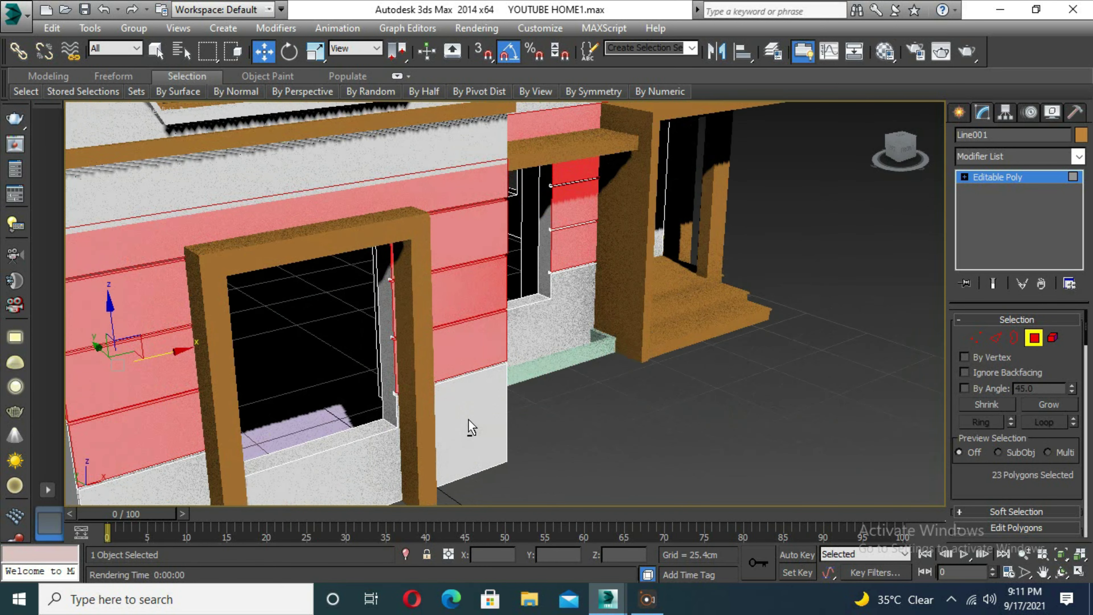
scroll(500, 386, up, 5)
scroll(539, 361, down, 3)
scroll(648, 237, up, 4)
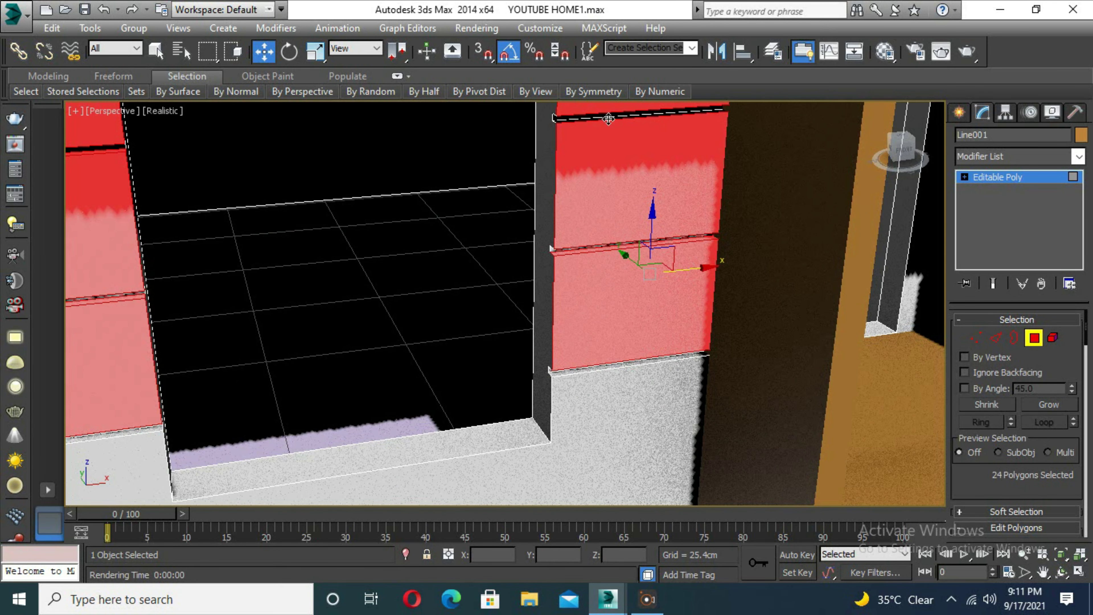
ctrl+click(608, 119)
Step: Add the thin strip under the band and another band polygon to the selection
alt+middle_drag(586, 293, 287, 221)
scroll(287, 221, up, 3)
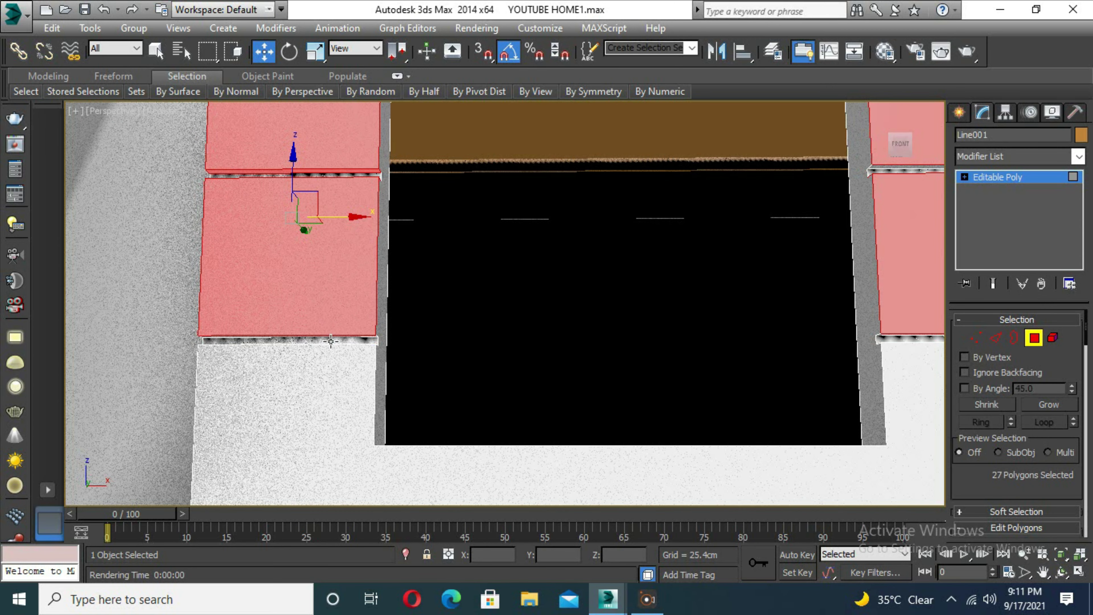
ctrl+click(330, 341)
alt+middle_drag(331, 341, 523, 294)
middle_drag(502, 373, 491, 423)
ctrl+click(502, 400)
scroll(486, 404, down, 5)
scroll(554, 371, down, 1)
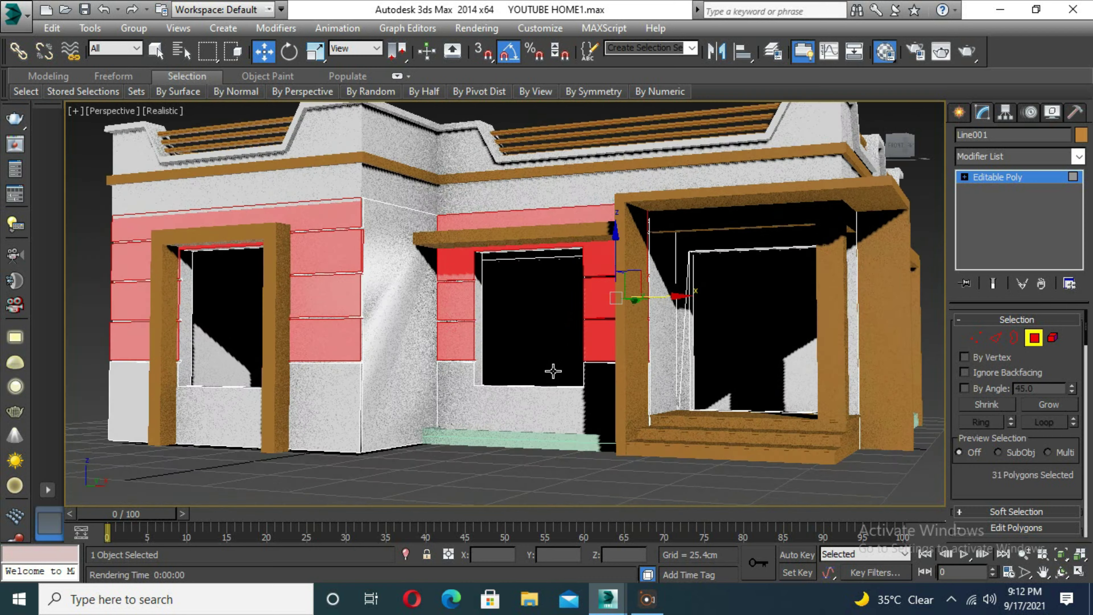
Step: Assign the dark grey material to the selected bands and render in V-Ray
key(m)
click(724, 440)
scroll(491, 444, down, 5)
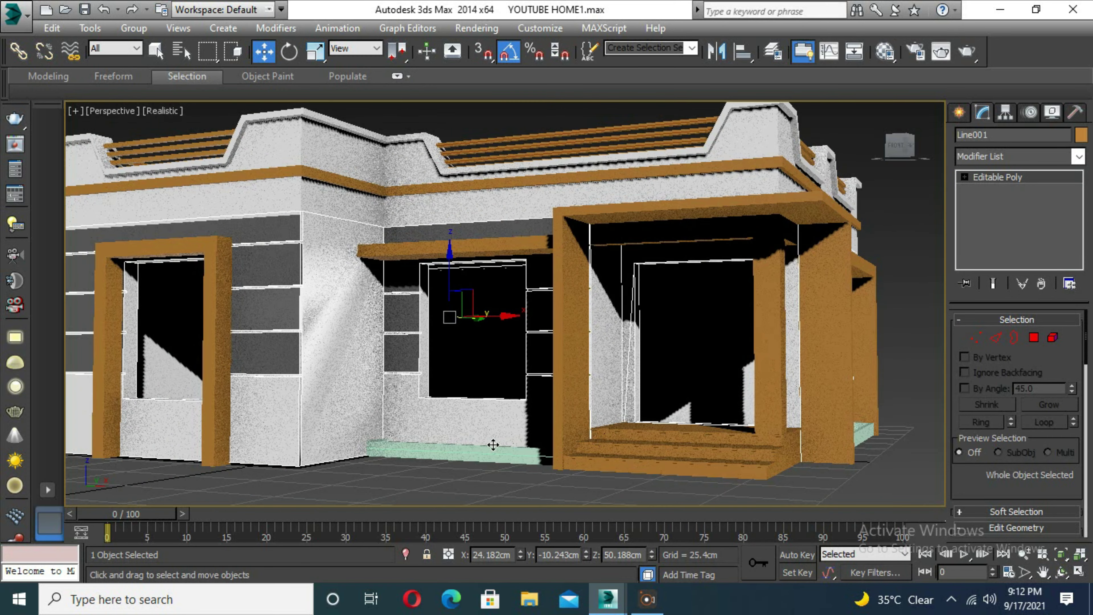
key(shift+q)
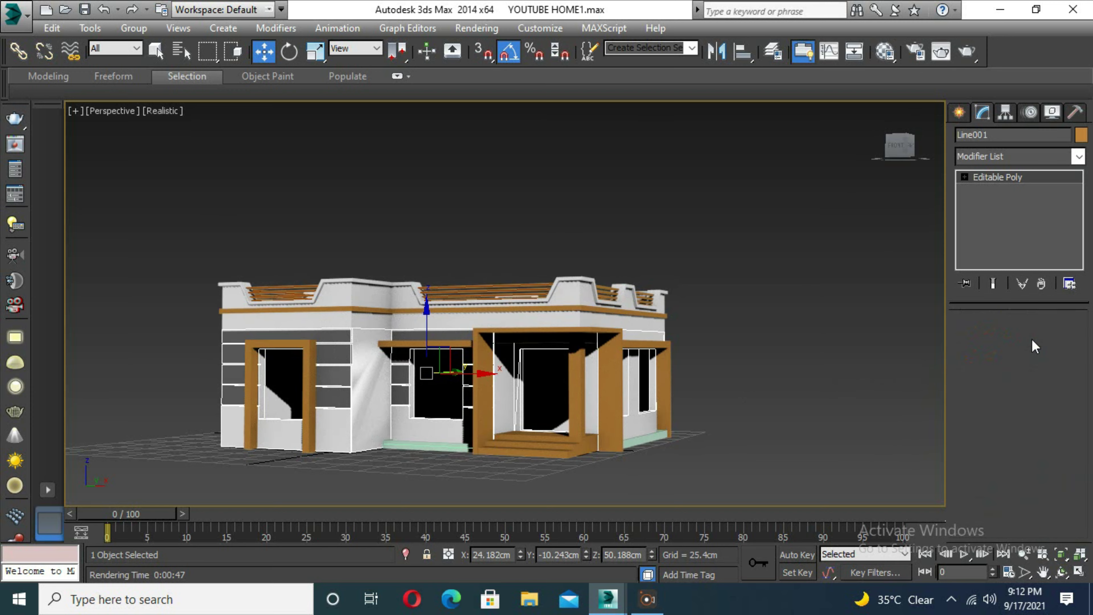
key(m)
scroll(405, 340, down, 10)
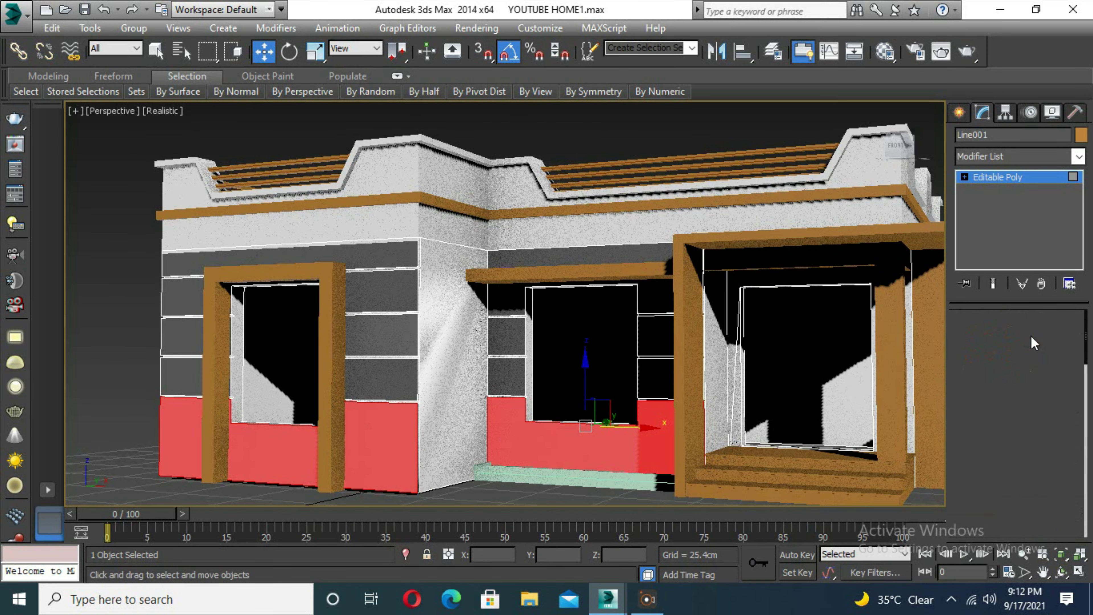
scroll(558, 469, up, 5)
Step: Re-render the house in V-Ray and inspect the finished image at full size
key(shift+q)
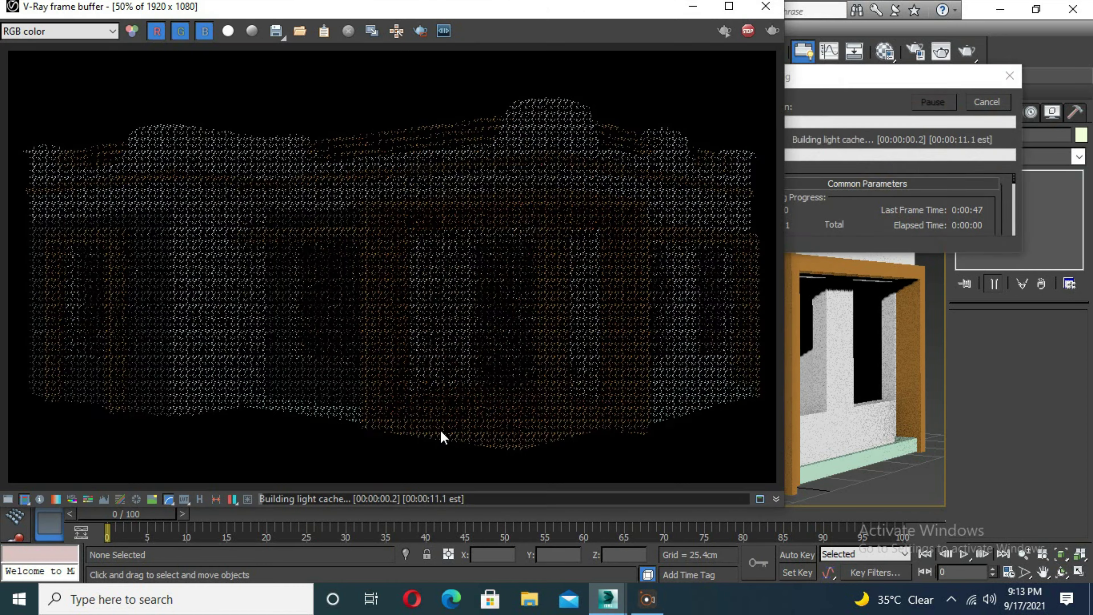
scroll(463, 366, down, 1)
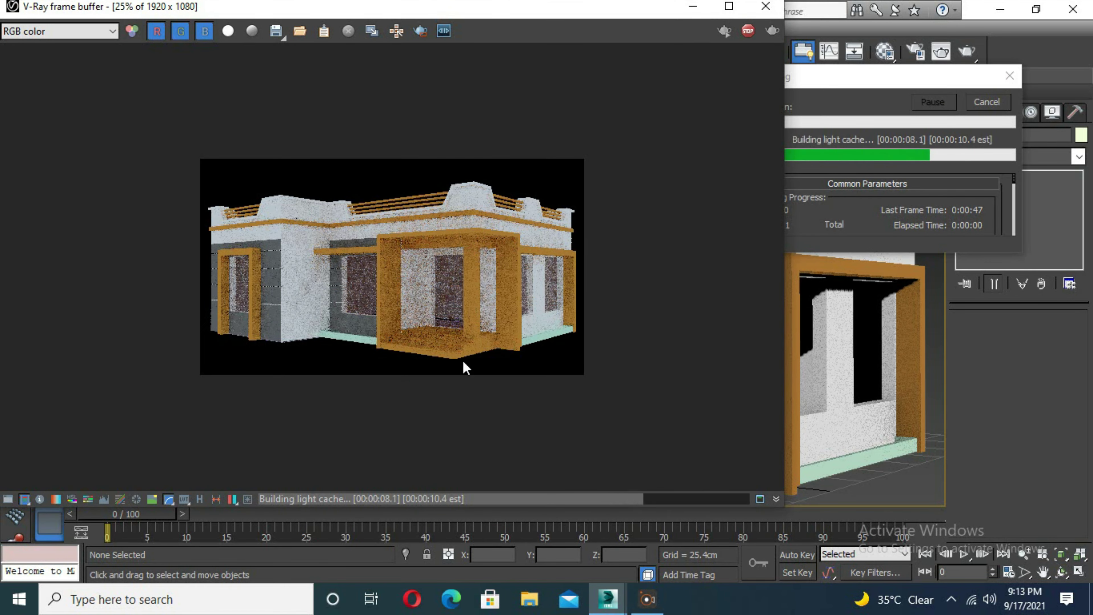
click(766, 6)
key(shift+q)
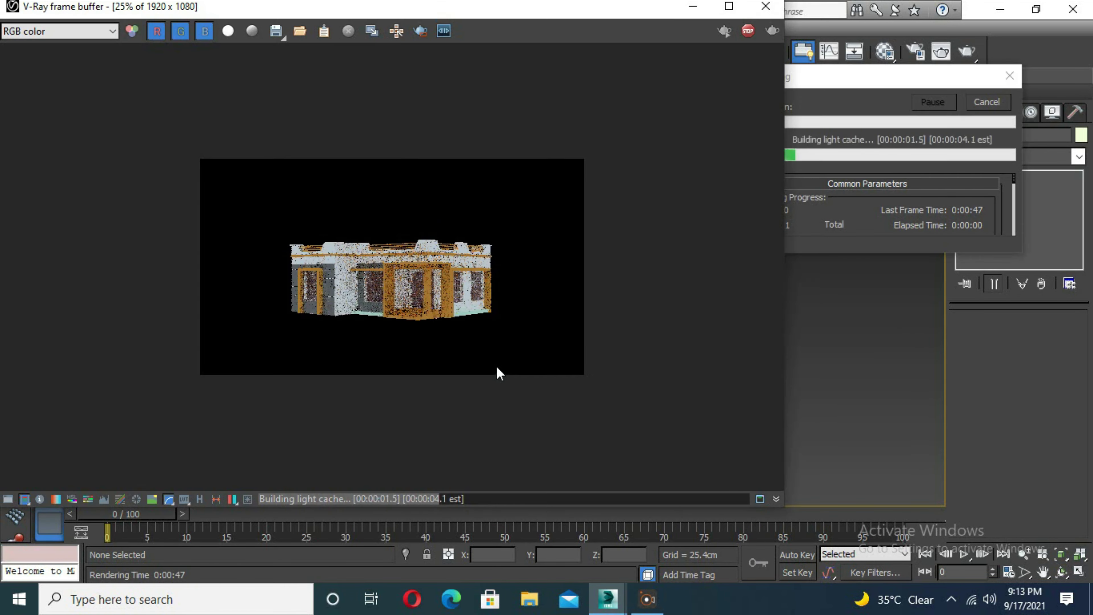
scroll(478, 349, up, 1)
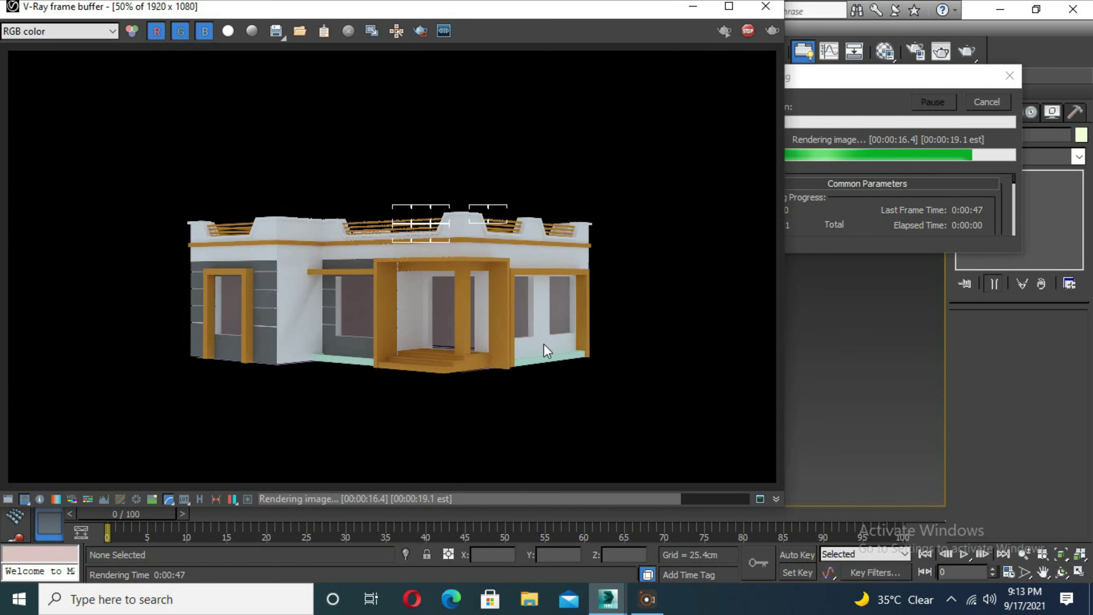
double_click(517, 348)
scroll(516, 348, down, 2)
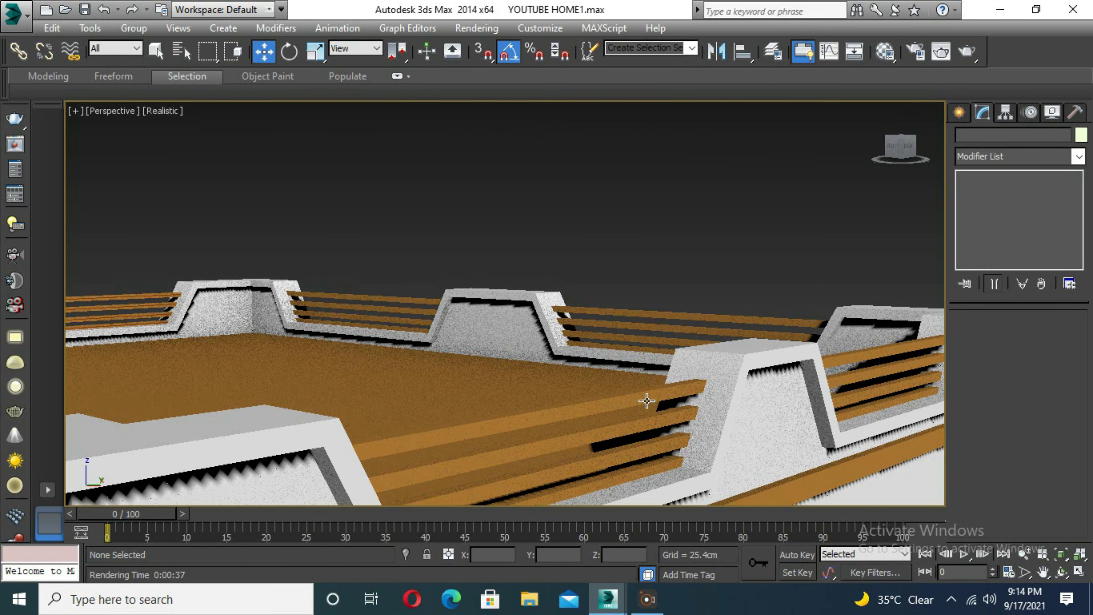
Step: Clone the roof rail slats upward and check the grey material's diffuse colour
shift+drag(113, 298, 107, 284)
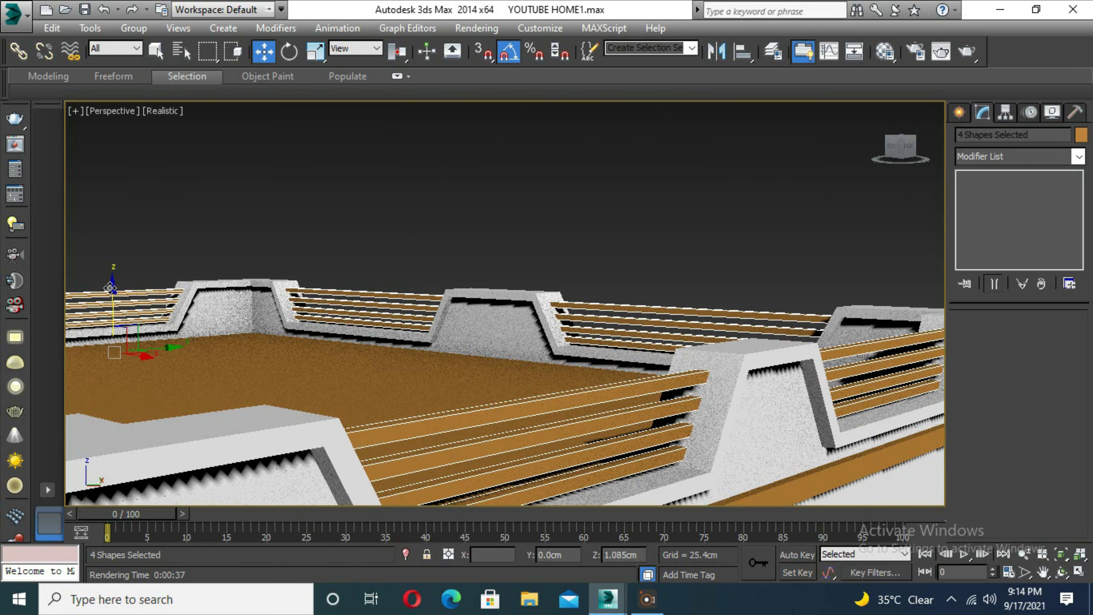
alt+middle_drag(600, 415, 552, 422)
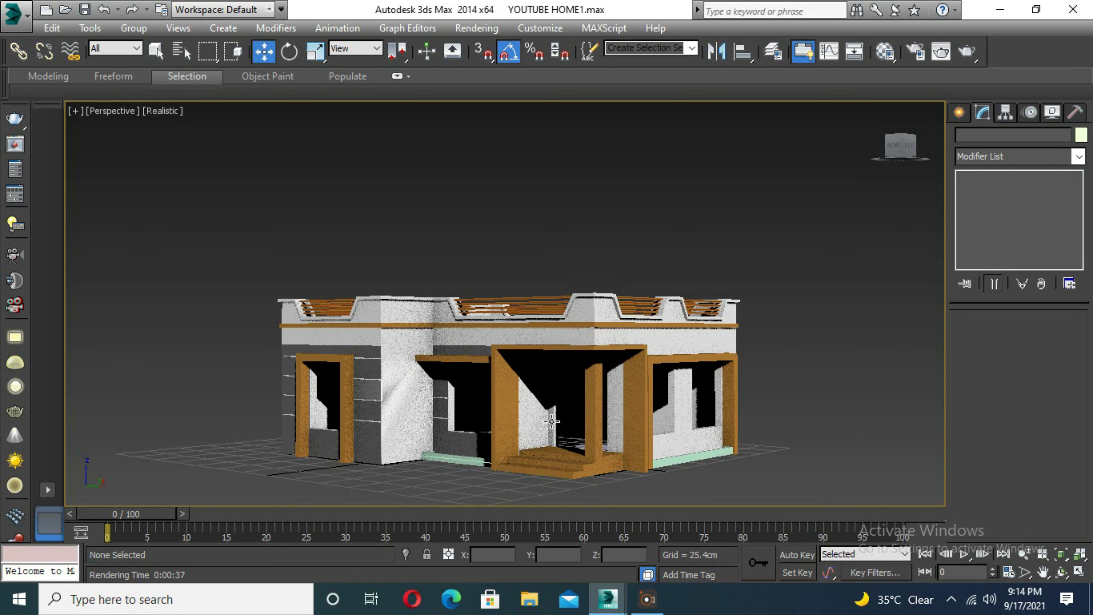
key(m)
click(767, 501)
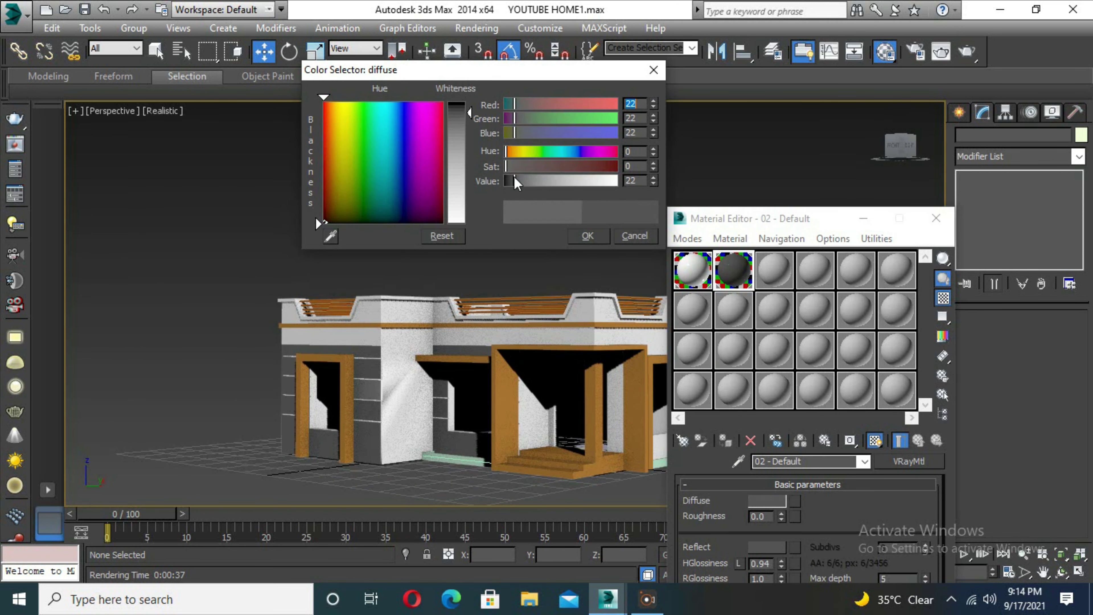
click(936, 218)
Step: Assign the grey material to the front, left and third doorway frames
click(641, 400)
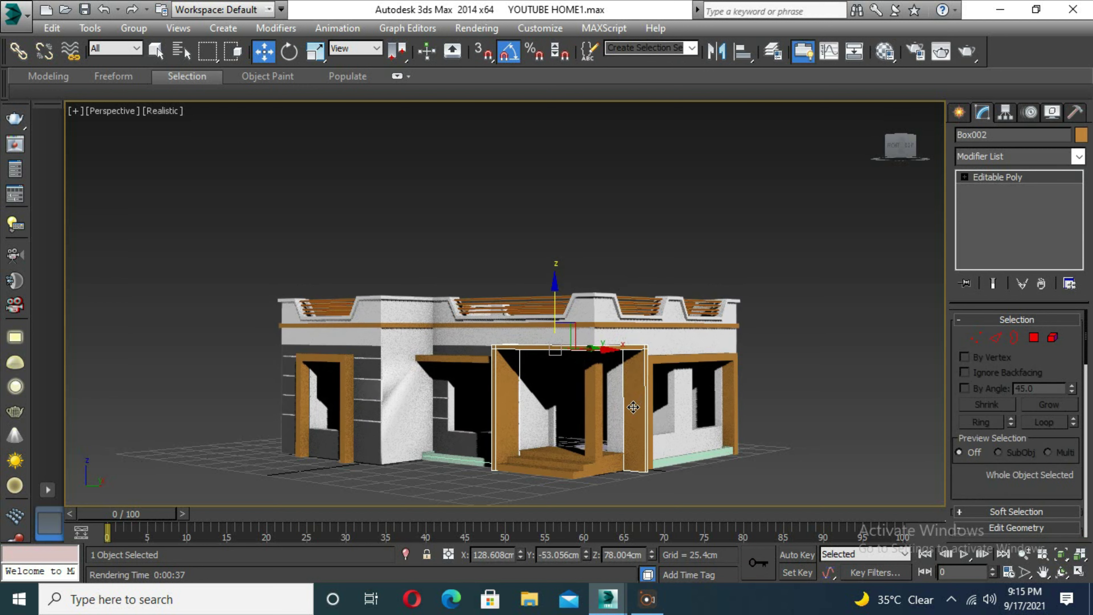
ctrl+click(321, 401)
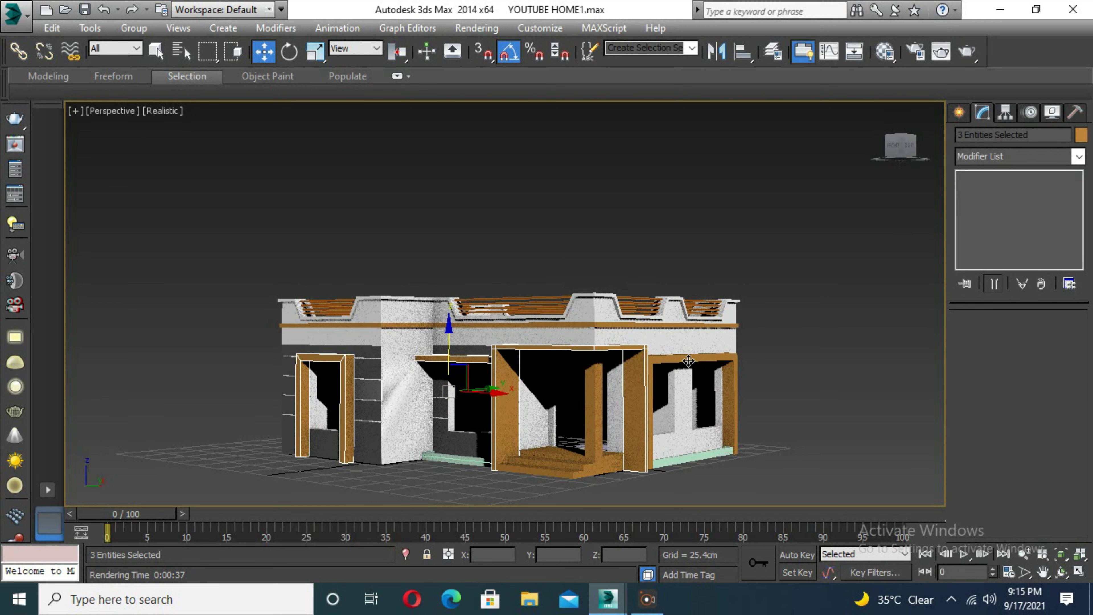
ctrl+click(688, 362)
key(m)
click(723, 463)
click(936, 218)
scroll(629, 305, up, 5)
Step: Apply the grey material to the orange band above the window
click(629, 305)
key(m)
click(725, 440)
click(937, 218)
scroll(647, 374, down, 5)
click(647, 193)
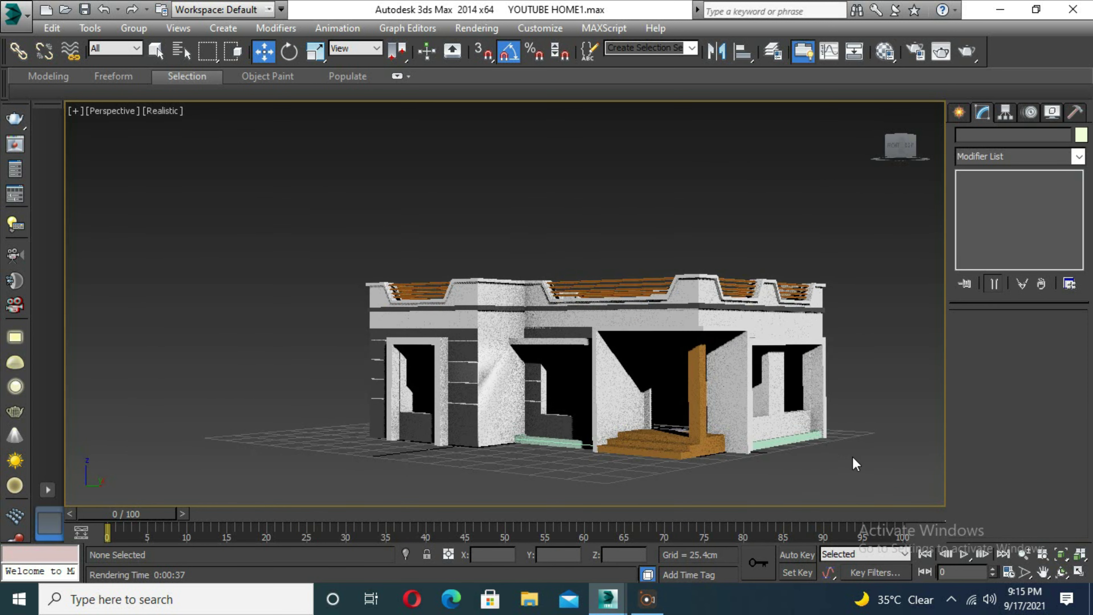
Step: Inspect the orange porch column's polygons, then render the house in V-Ray
click(703, 421)
key(4)
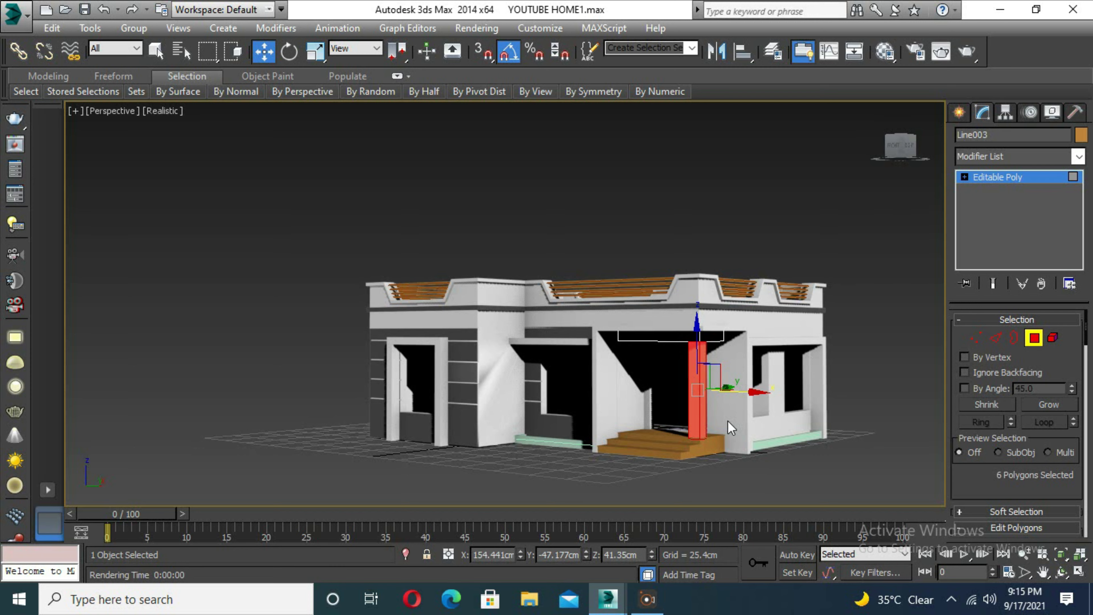
click(1033, 338)
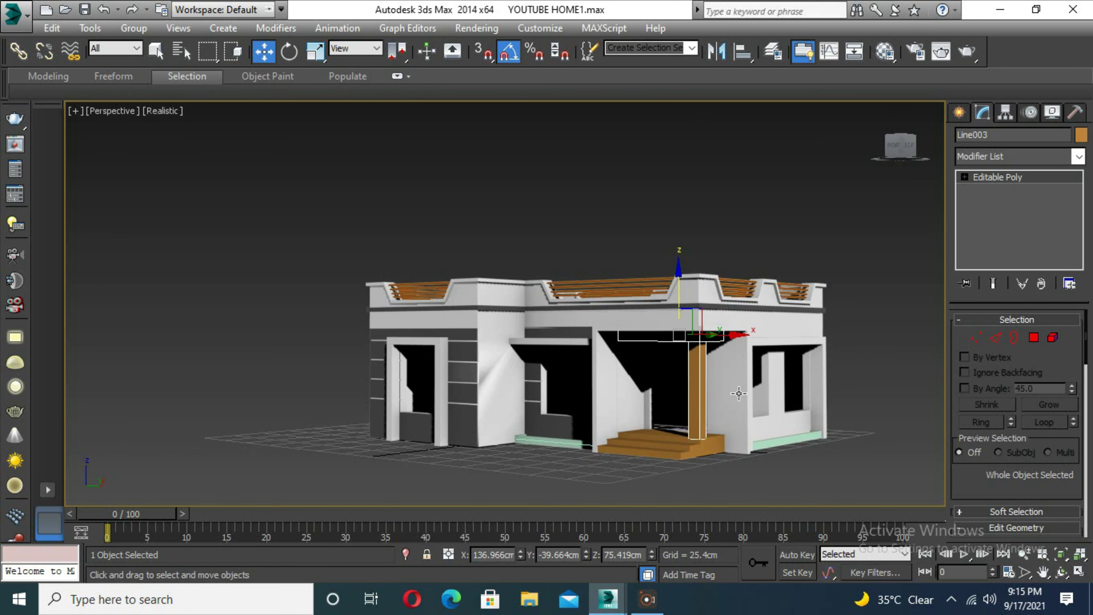
key(shift+q)
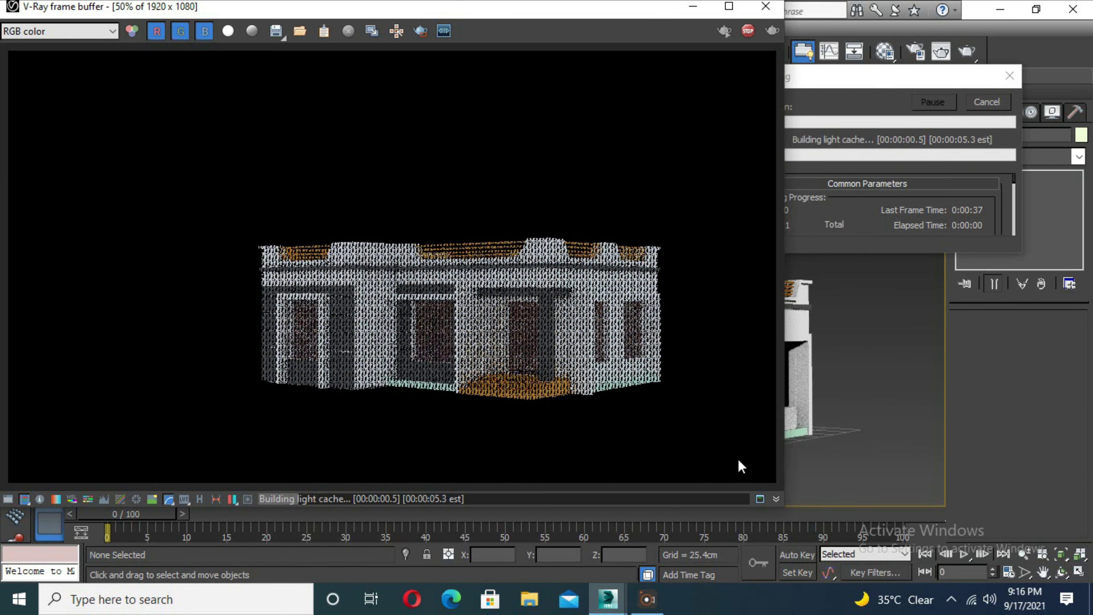
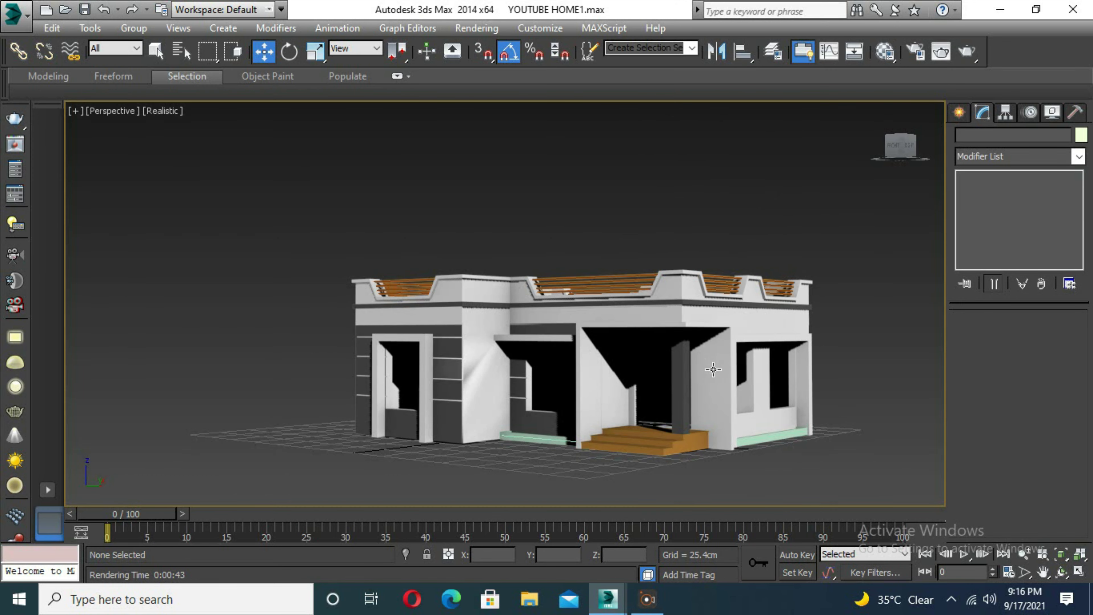
Step: Bevel the selected top faces of the porch beam
click(632, 400)
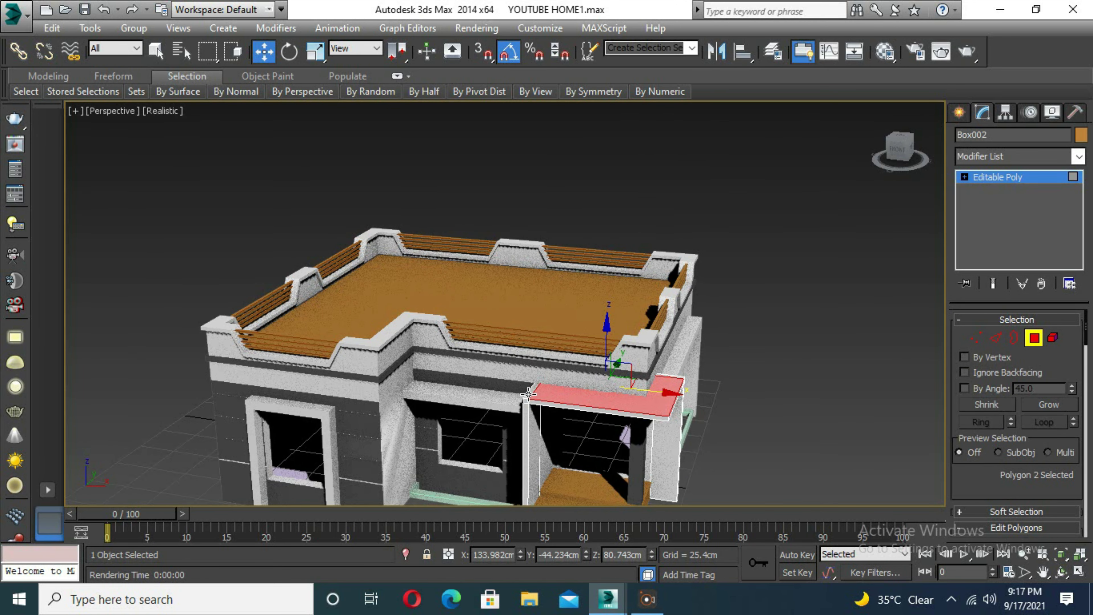
alt+middle_drag(670, 381, 611, 379)
scroll(1016, 431, down, 5)
click(1009, 438)
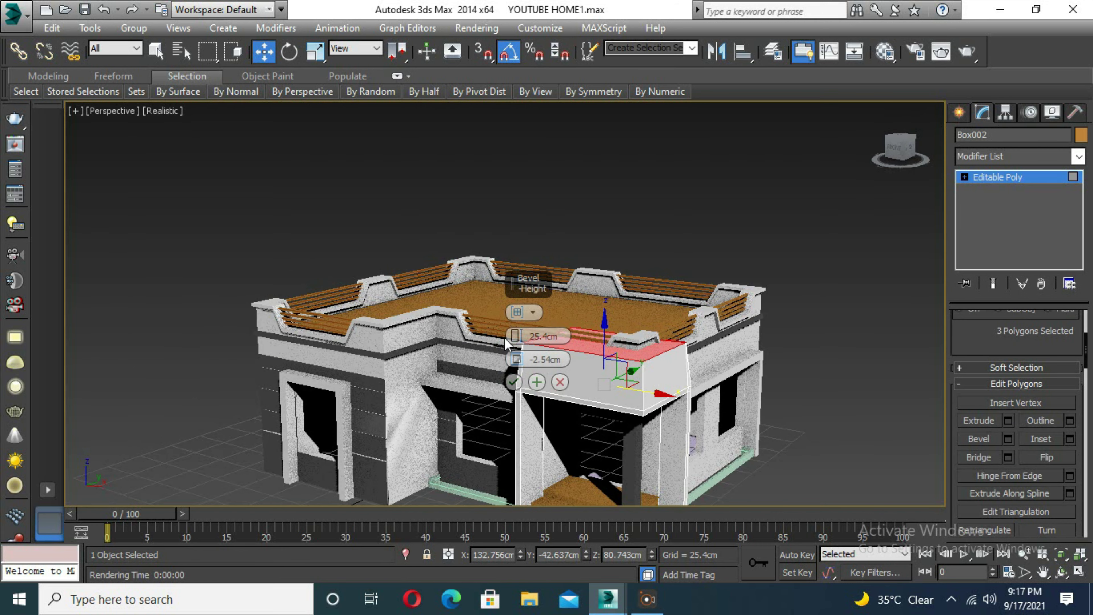
scroll(603, 396, up, 4)
mouse_move(515, 336)
mouse_down()
mouse_move(549, 490)
mouse_move(522, 366)
mouse_up()
scroll(519, 366, down, 3)
click(513, 381)
Step: Extrude the beam faces about 2 cm into a thin slab, then clear the face selection
click(1008, 421)
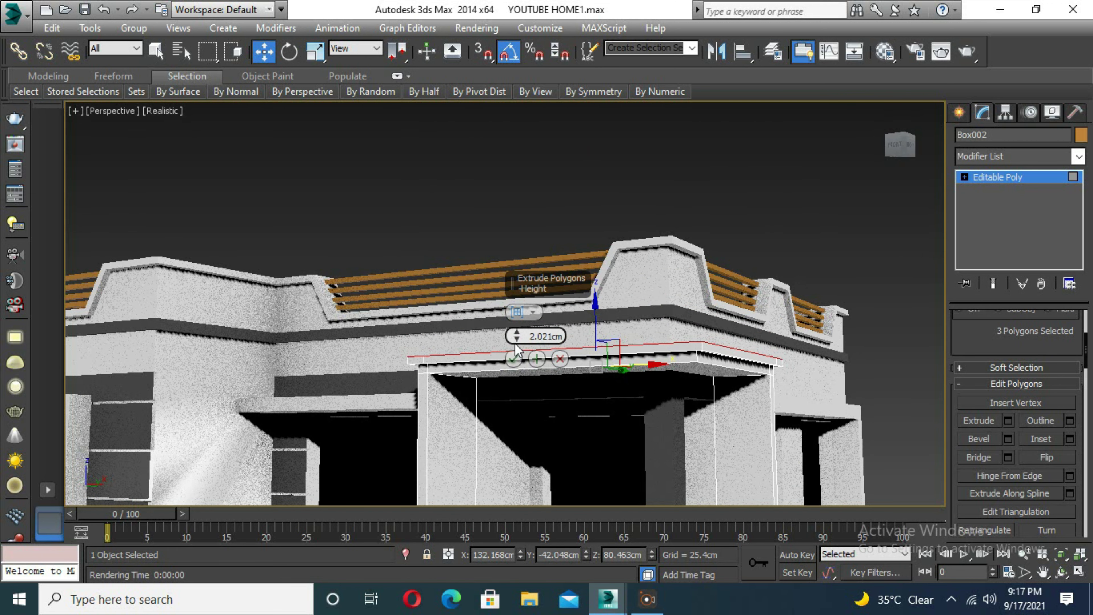
click(513, 359)
alt+middle_drag(521, 360, 470, 326)
mouse_move(791, 319)
alt+middle_down()
mouse_move(738, 388)
mouse_move(788, 474)
mouse_move(784, 452)
alt+middle_up()
ctrl+click(737, 388)
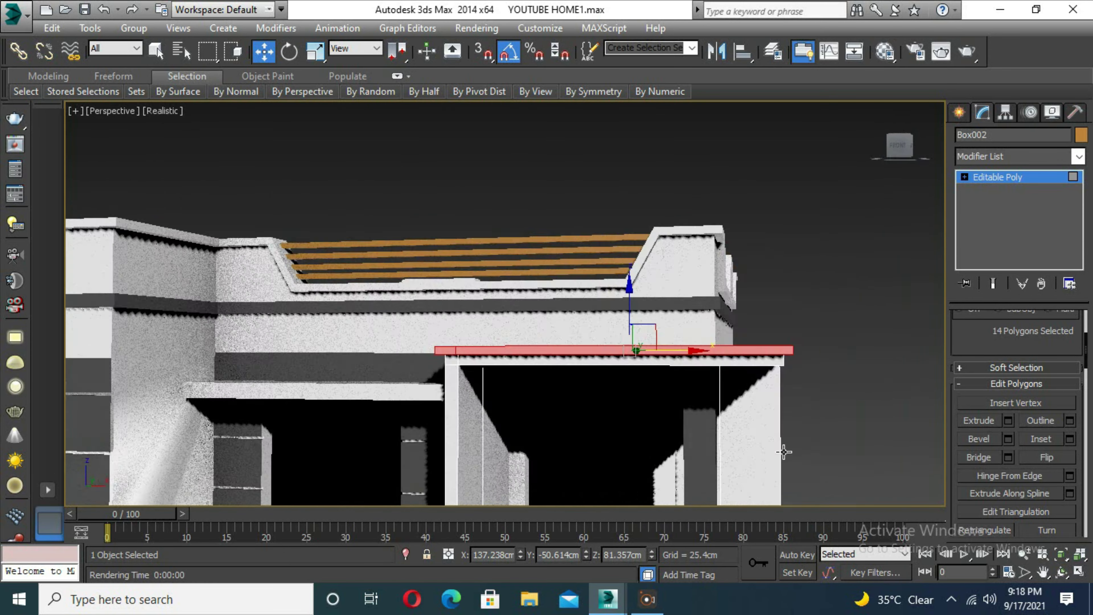
scroll(783, 452, down, 2)
key(m)
click(813, 201)
scroll(619, 423, down, 5)
scroll(619, 423, up, 3)
Step: Frame a frontal view of the house and start a V-Ray render
mouse_move(619, 423)
alt+middle_down()
mouse_move(668, 442)
mouse_move(624, 434)
alt+middle_up()
scroll(658, 458, up, 1)
alt+middle_drag(901, 392, 581, 401)
scroll(562, 398, down, 2)
key(shift+q)
click(315, 97)
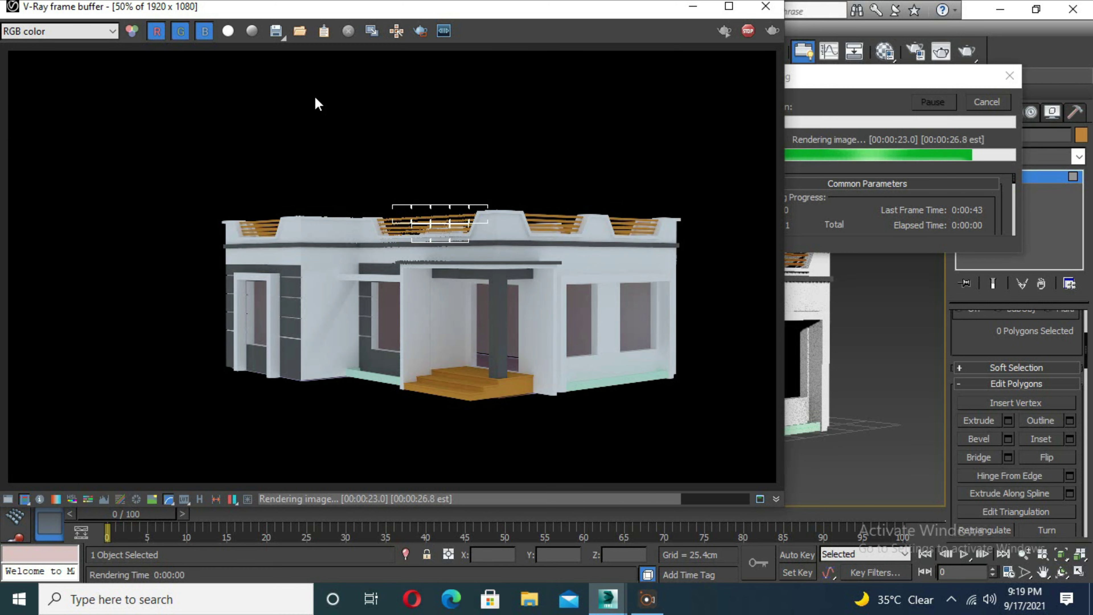
Step: Close the V-Ray render window once the render completes
click(313, 96)
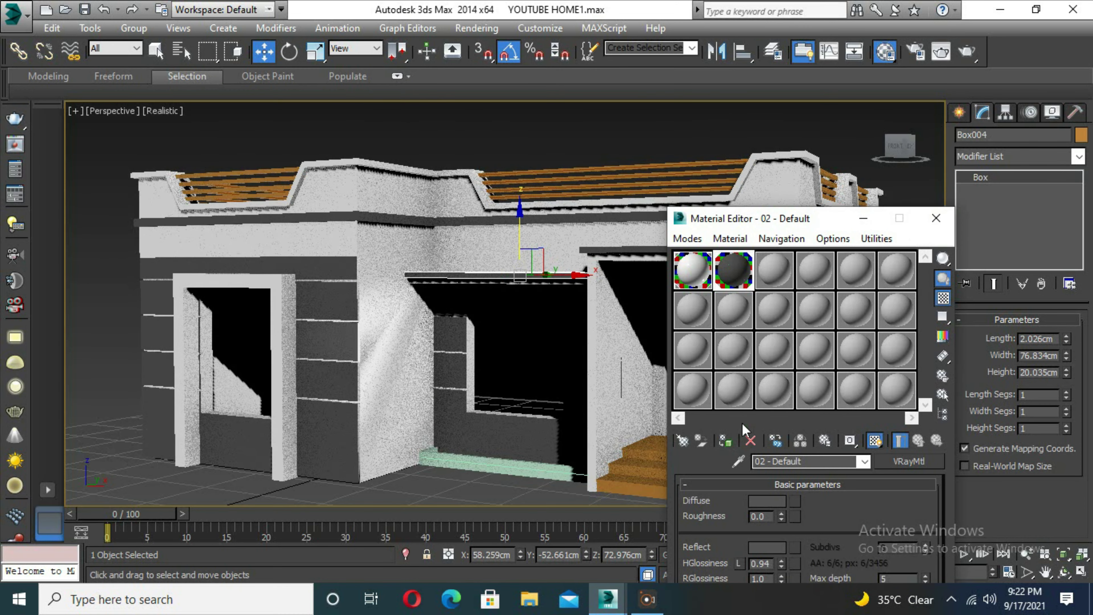
Step: Select the thin box Box005 above the porch opening
key(m)
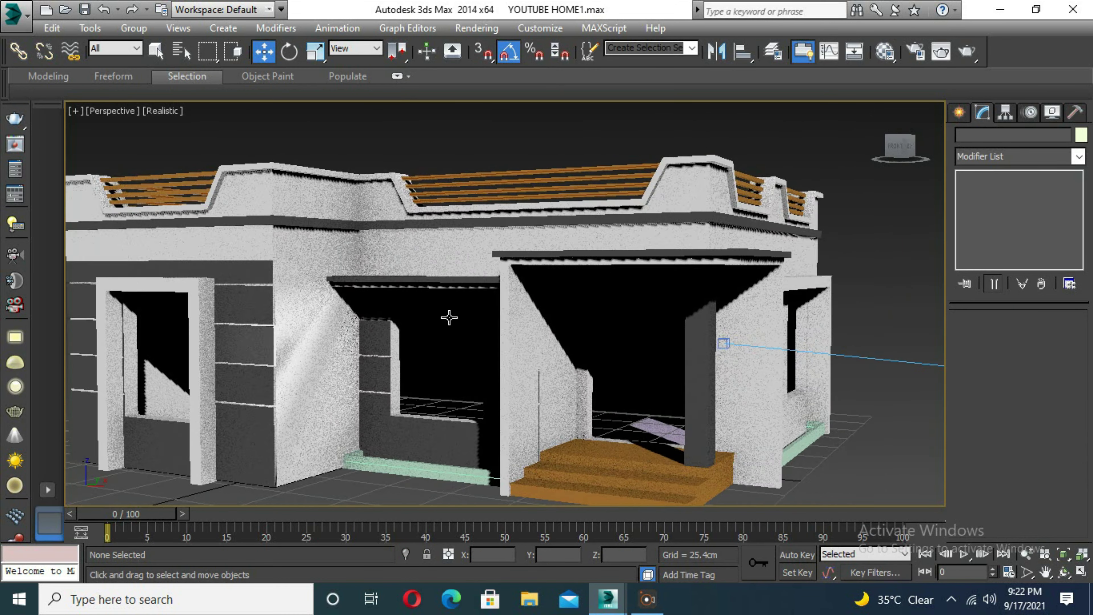
alt+middle_drag(449, 318, 422, 406)
scroll(422, 405, down, 3)
alt+middle_drag(415, 437, 425, 429)
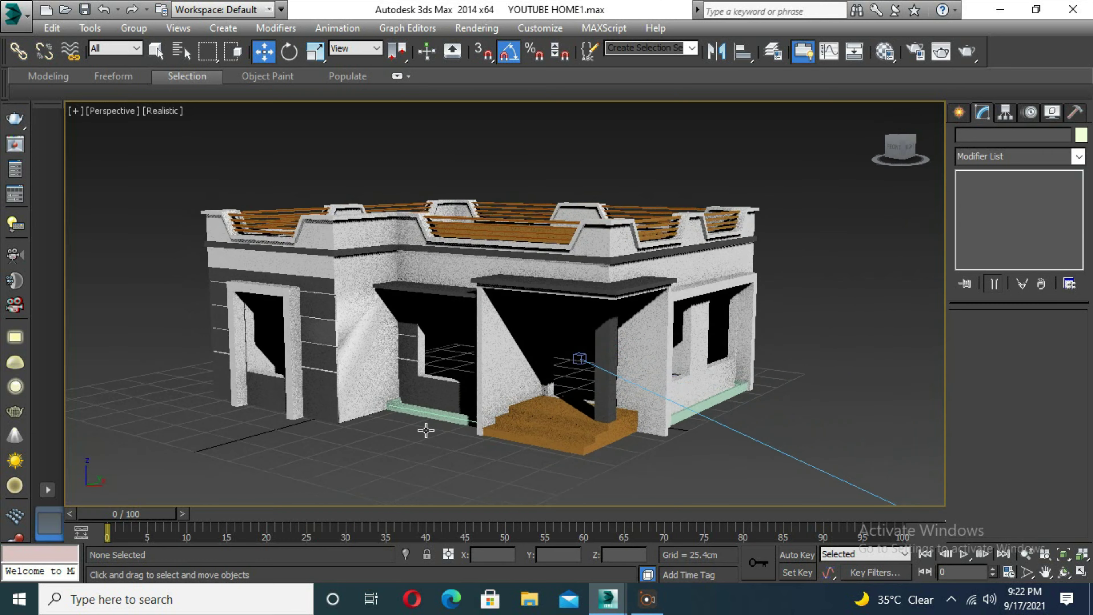
click(438, 293)
mouse_move(672, 297)
alt+middle_down()
mouse_move(516, 301)
mouse_move(671, 297)
alt+middle_up()
click(289, 50)
click(264, 51)
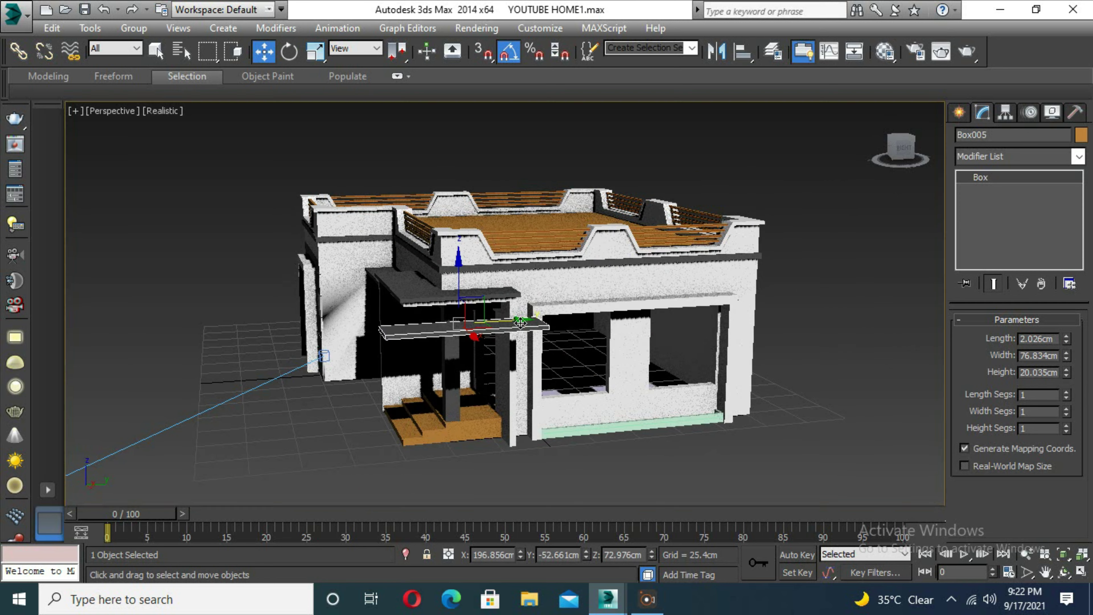
click(620, 327)
click(623, 315)
mouse_move(607, 336)
alt+middle_down()
mouse_move(653, 305)
mouse_move(562, 306)
mouse_move(830, 383)
alt+middle_up()
scroll(653, 305, up, 2)
scroll(830, 383, up, 3)
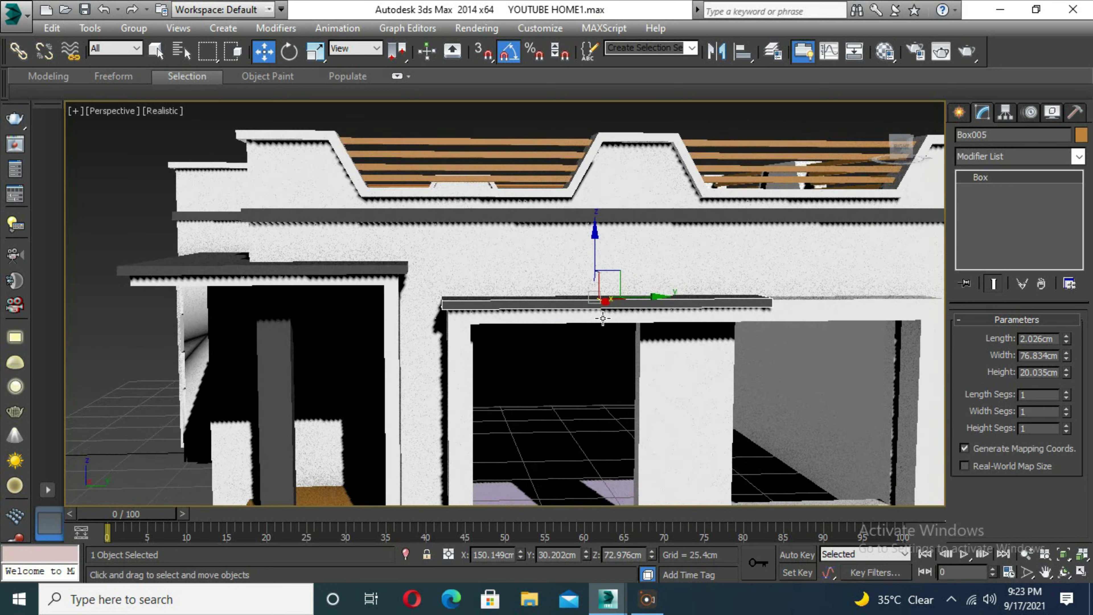
Step: Increase Box005's Width to about 120.1 cm
drag(1059, 341, 1059, 327)
alt+middle_drag(688, 341, 606, 347)
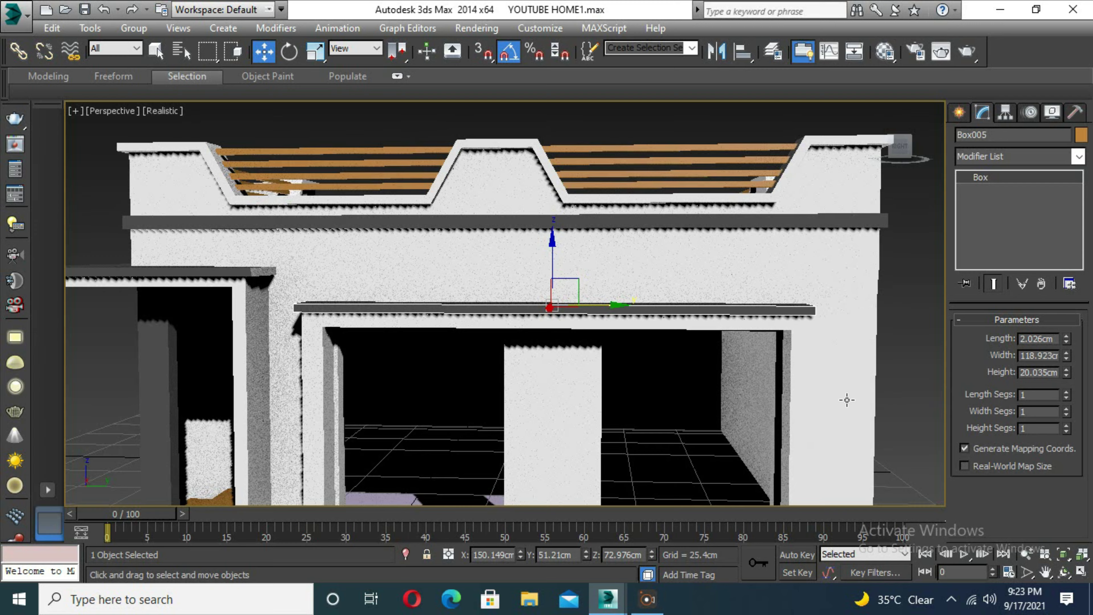
alt+middle_drag(847, 400, 800, 398)
drag(1067, 366, 1069, 361)
mouse_move(725, 380)
alt+middle_down()
mouse_move(682, 363)
mouse_move(718, 346)
alt+middle_up()
scroll(618, 309, down, 10)
key(ctrl+d)
alt+middle_drag(474, 345, 528, 408)
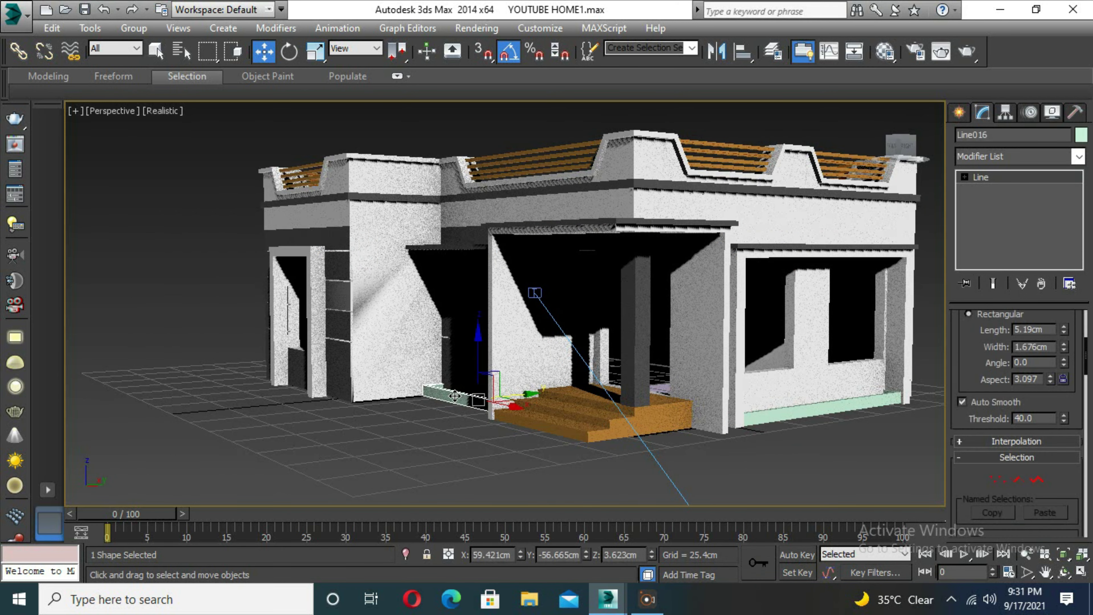
Step: Clone the entrance planter rail upward, make its profile thinner, and lower it slightly
scroll(454, 396, up, 5)
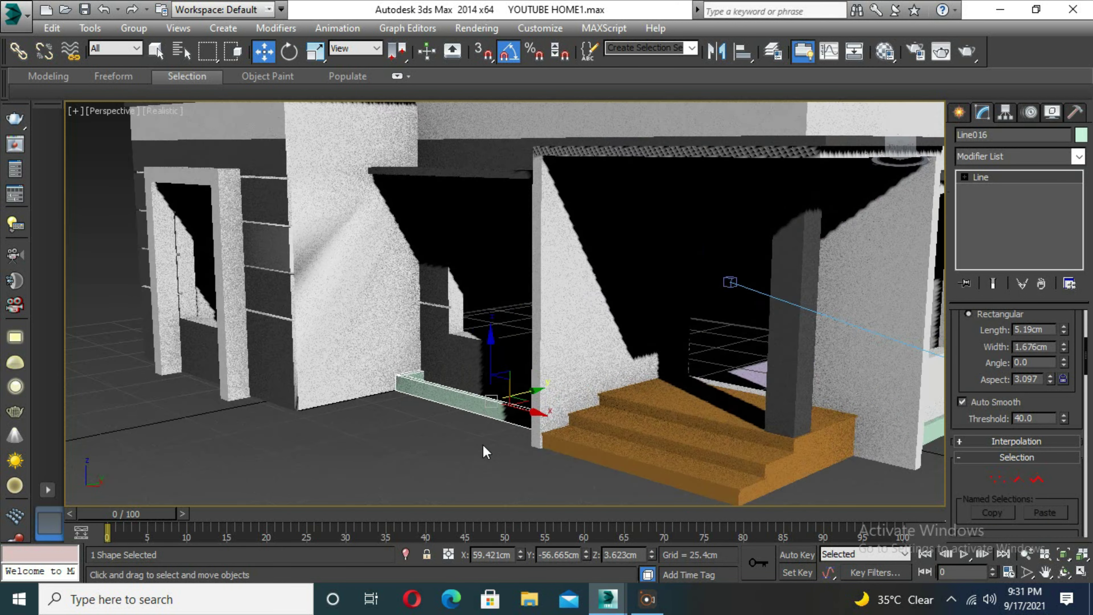
alt+middle_drag(454, 396, 496, 447)
click(494, 401)
shift+drag(493, 345, 493, 332)
click(546, 366)
drag(1064, 343, 1070, 400)
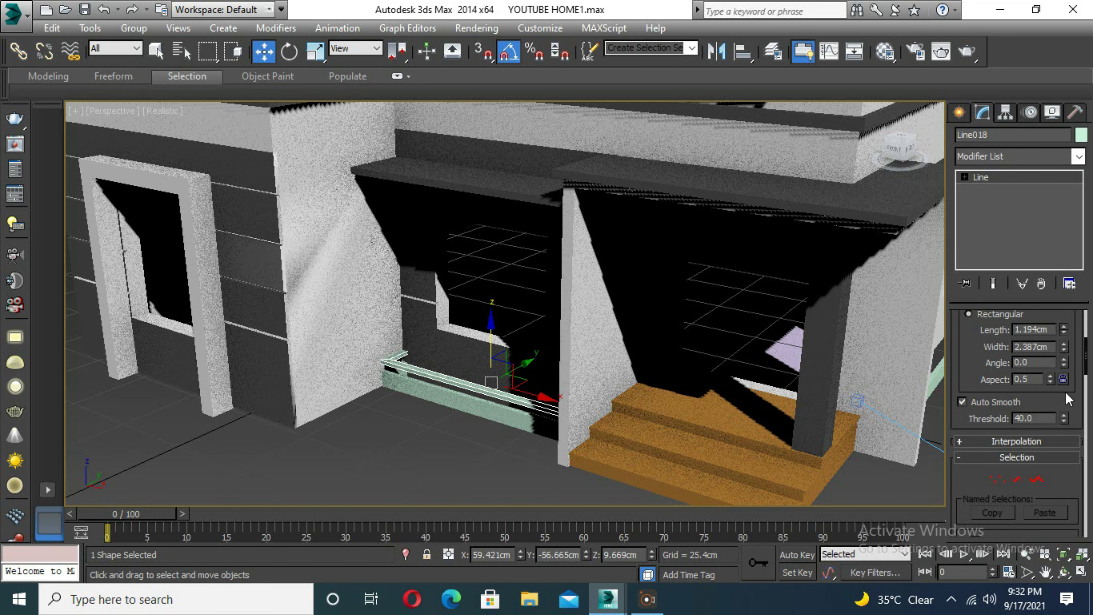
drag(491, 331, 491, 334)
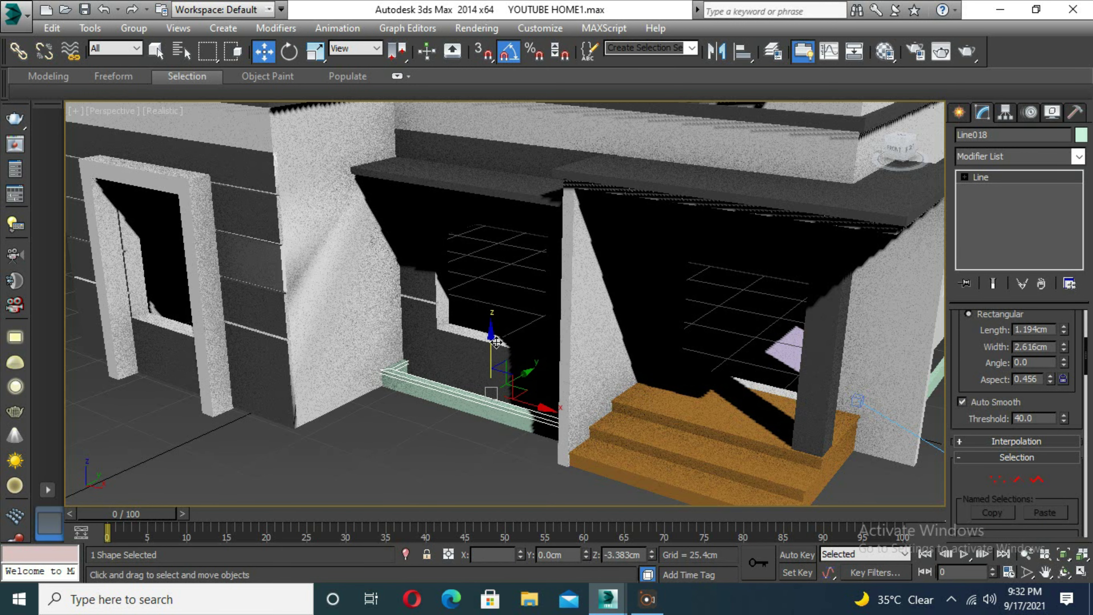
Step: Clone the rail under the window upward with a thinner profile
alt+middle_drag(496, 342, 691, 329)
click(691, 329)
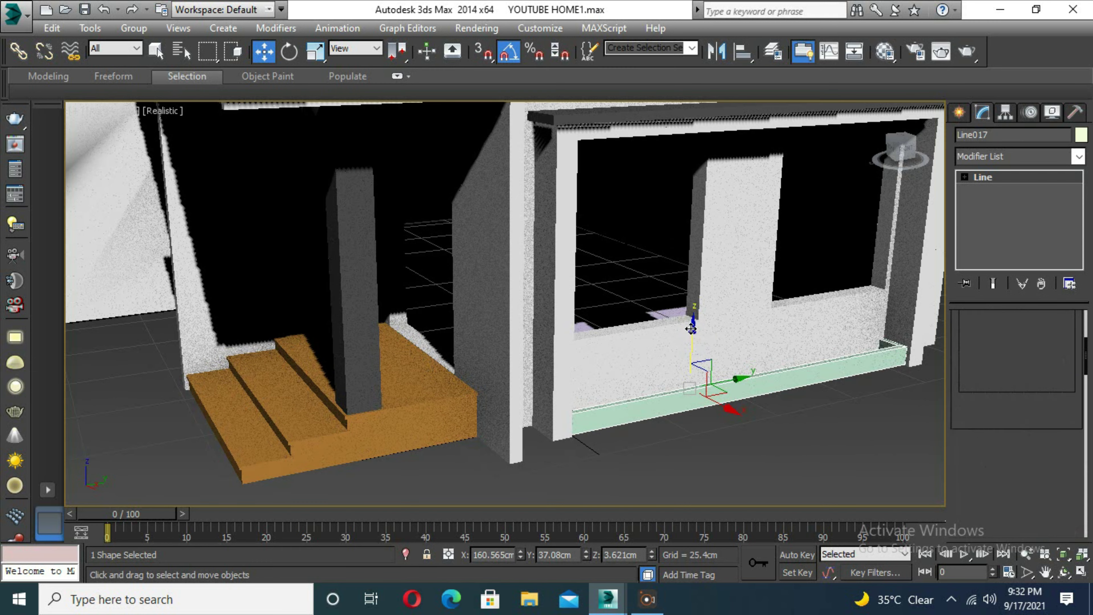
shift+drag(691, 329, 691, 316)
key(Return)
drag(1064, 379, 1065, 386)
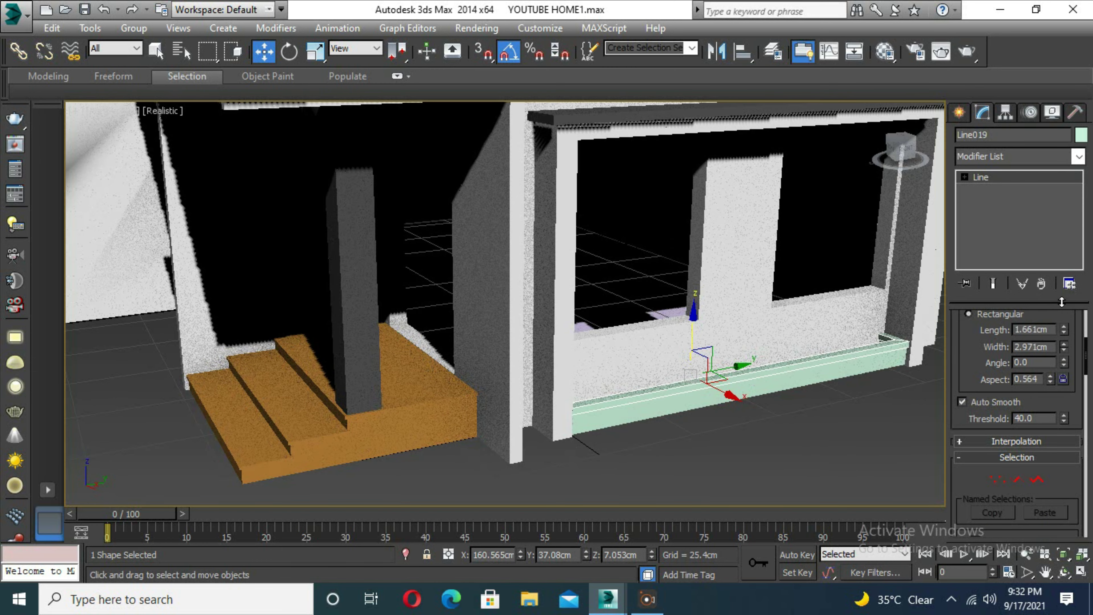
Step: Select the lower and raised entrance rails and bring up the Material Editor
alt+middle_drag(793, 400, 241, 301)
click(240, 303)
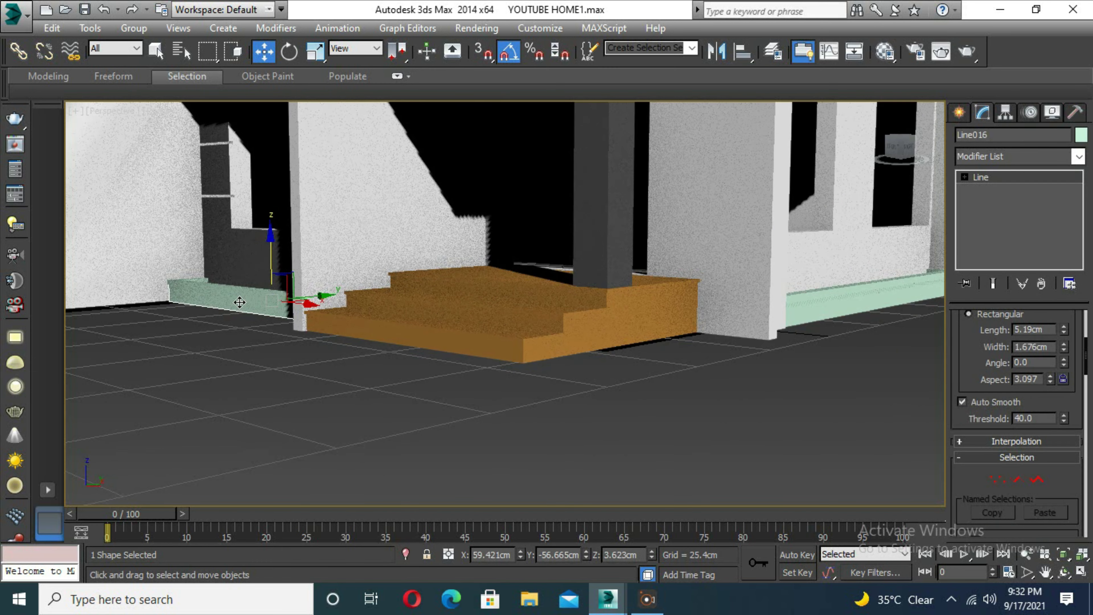
ctrl+click(799, 314)
click(806, 312)
key(m)
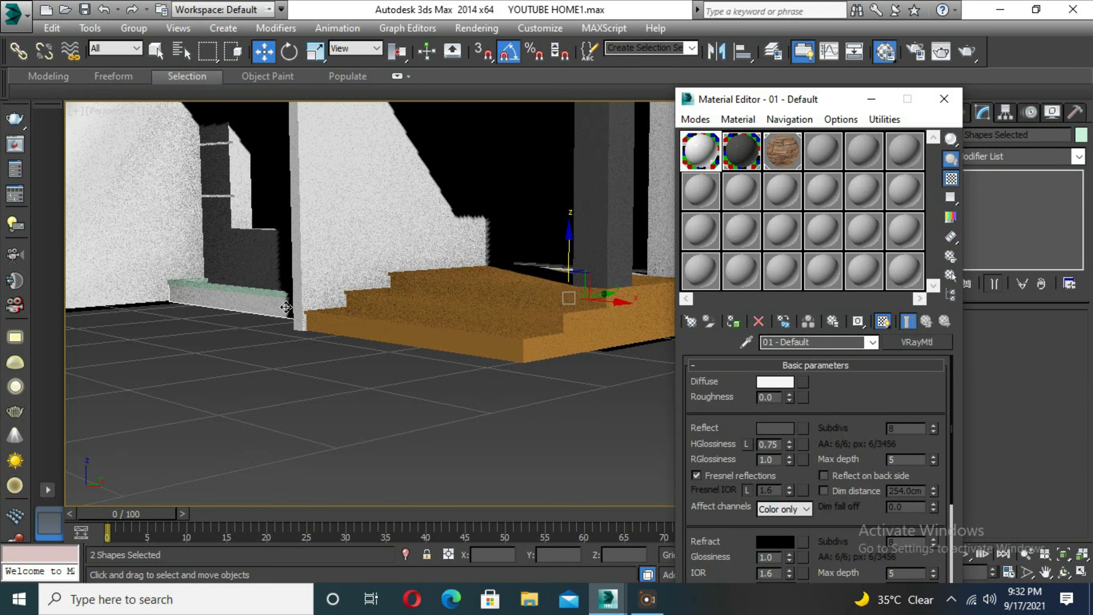
drag(861, 95, 347, 254)
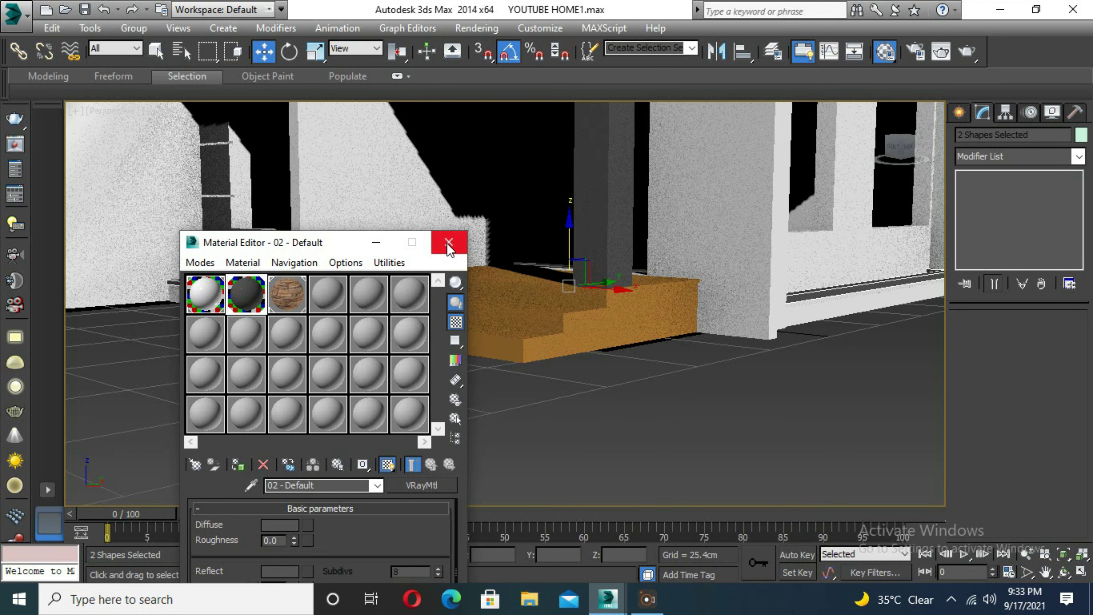
Step: Reset the third material slot to default settings
click(449, 242)
scroll(639, 439, down, 3)
scroll(587, 398, down, 2)
scroll(587, 398, down, 2)
key(m)
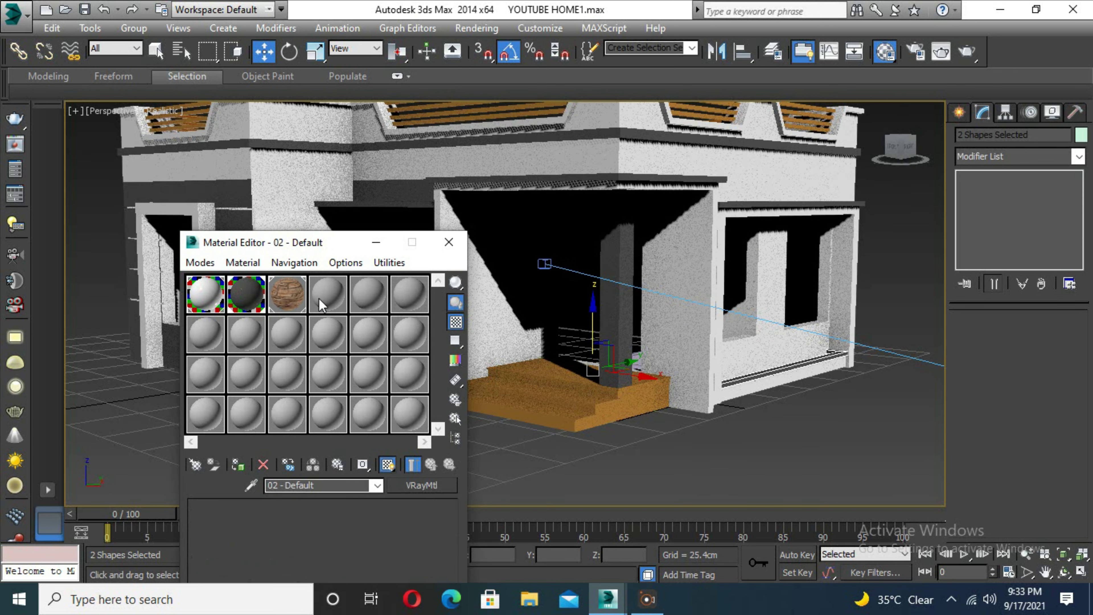
click(287, 296)
right_click(300, 308)
click(291, 308)
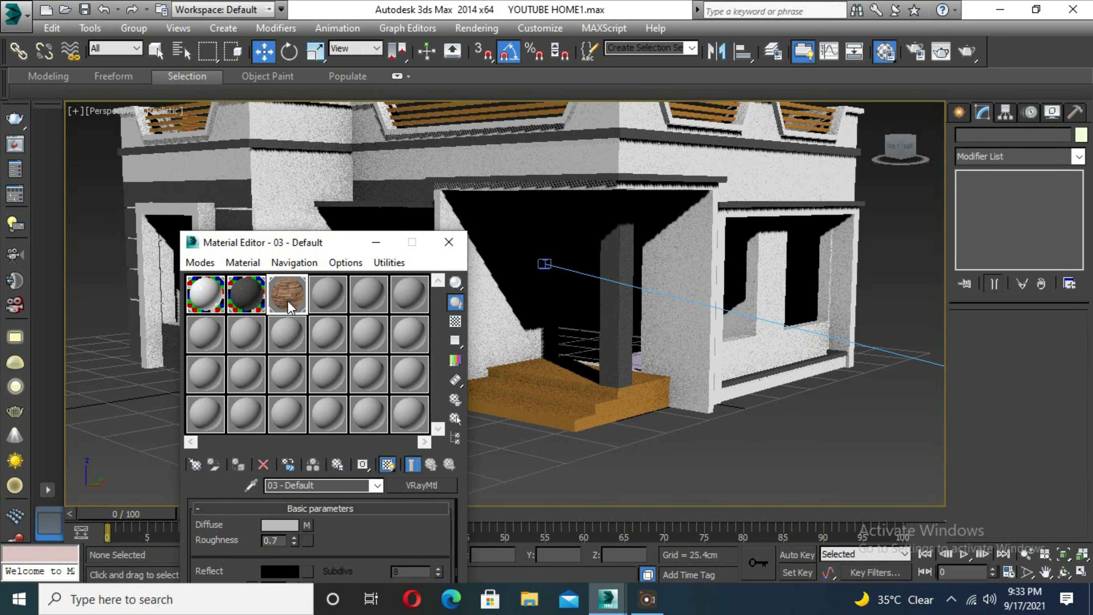
click(263, 465)
click(365, 562)
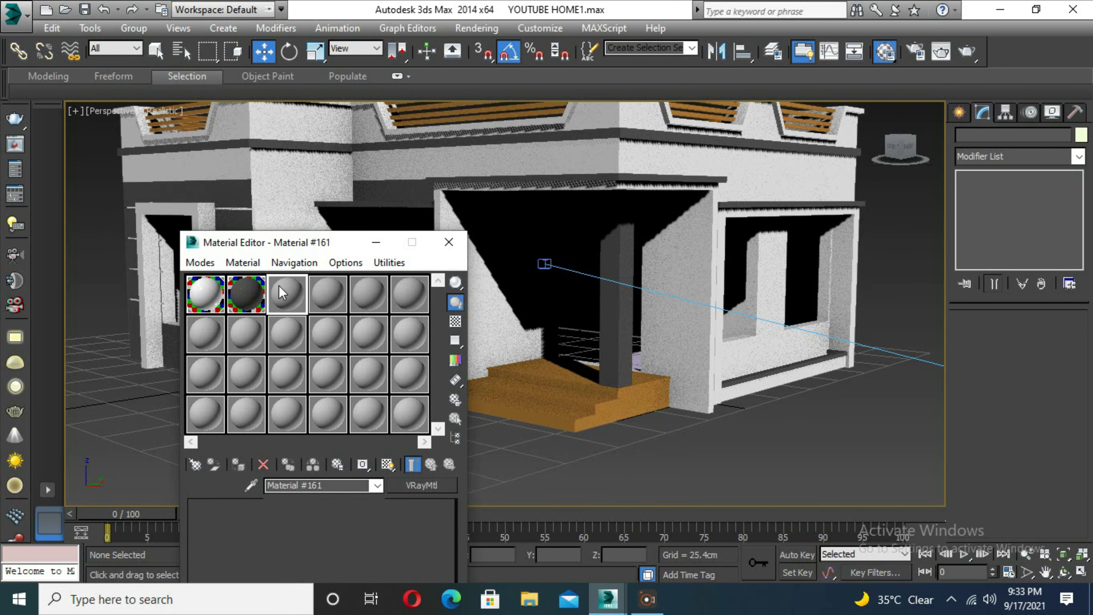
Step: Give the material a dark diffuse, Reflect 215, HGlossiness 0.76 and Fresnel IOR 25
mouse_move(375, 247)
mouse_down()
mouse_move(473, 175)
mouse_move(469, 207)
mouse_up()
double_click(385, 222)
click(377, 452)
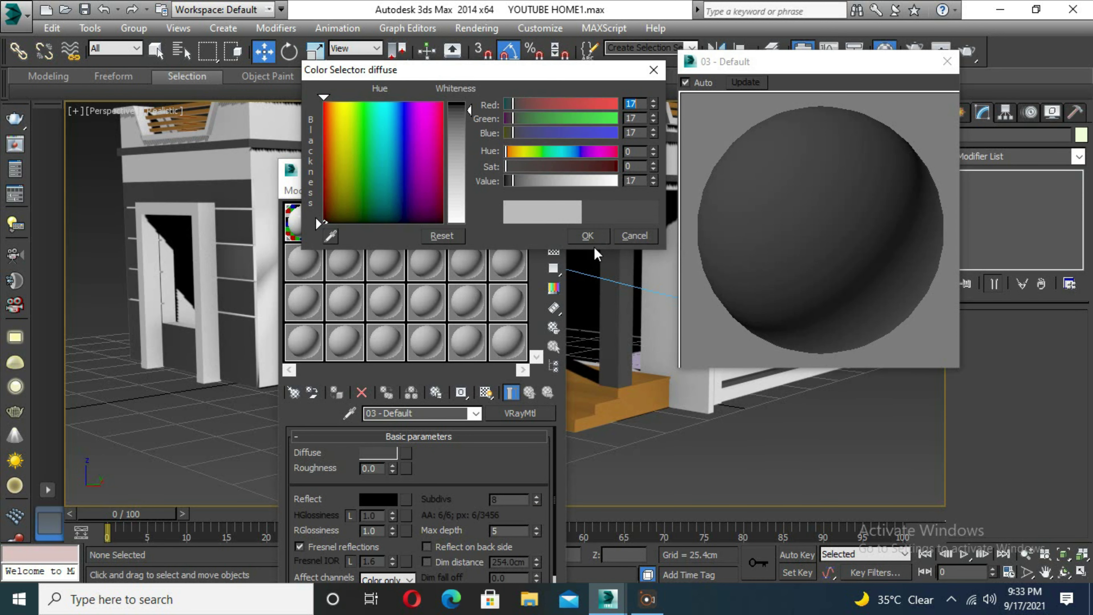
click(588, 235)
click(378, 499)
drag(469, 147, 470, 166)
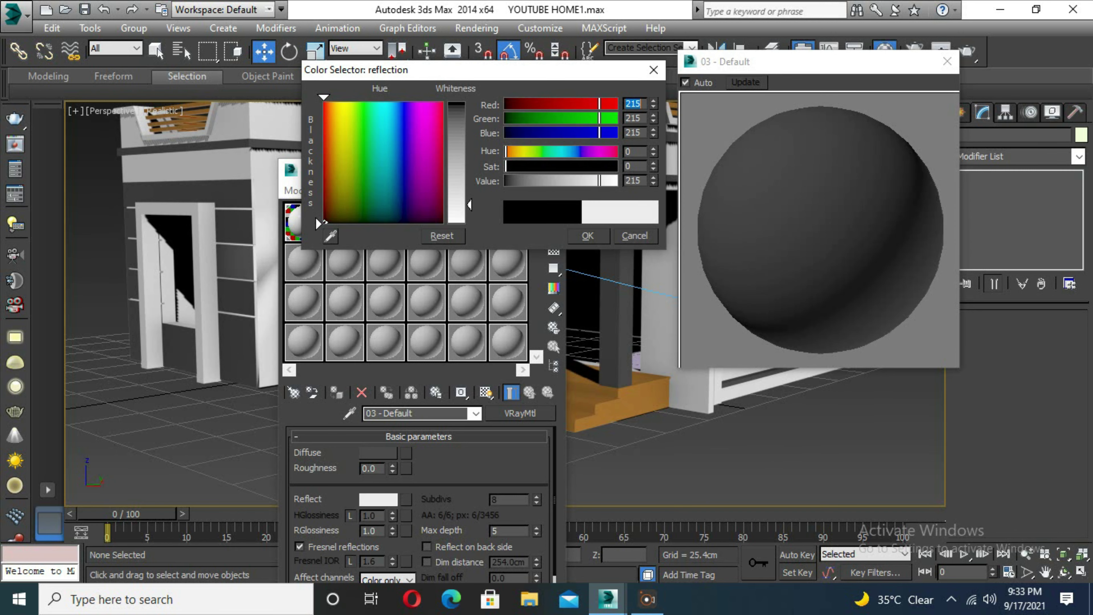
click(587, 235)
drag(426, 170, 388, 127)
text(25)
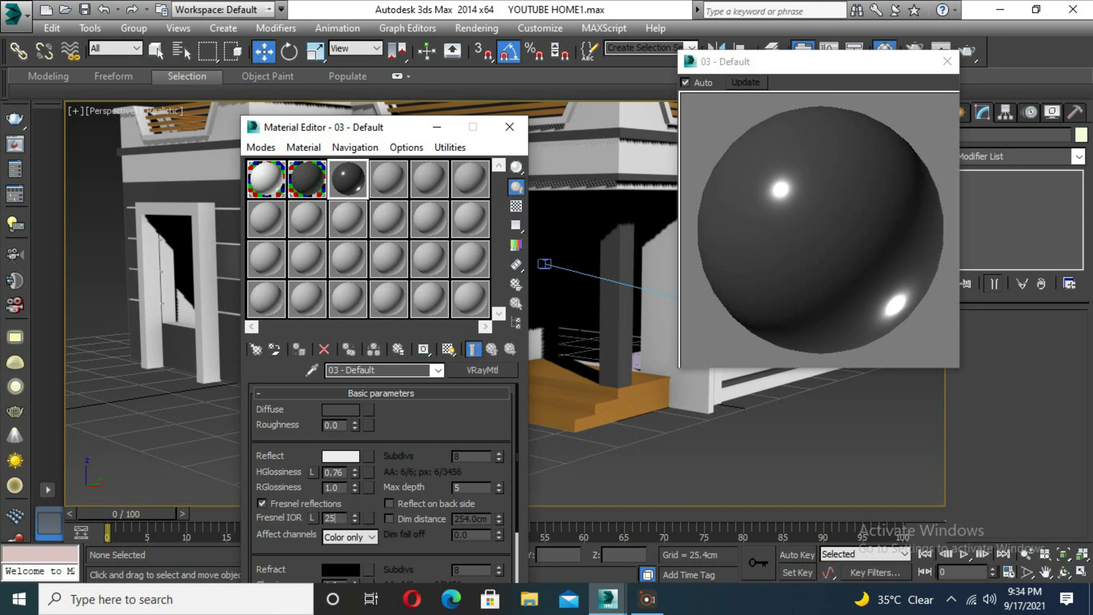
key(Return)
click(948, 61)
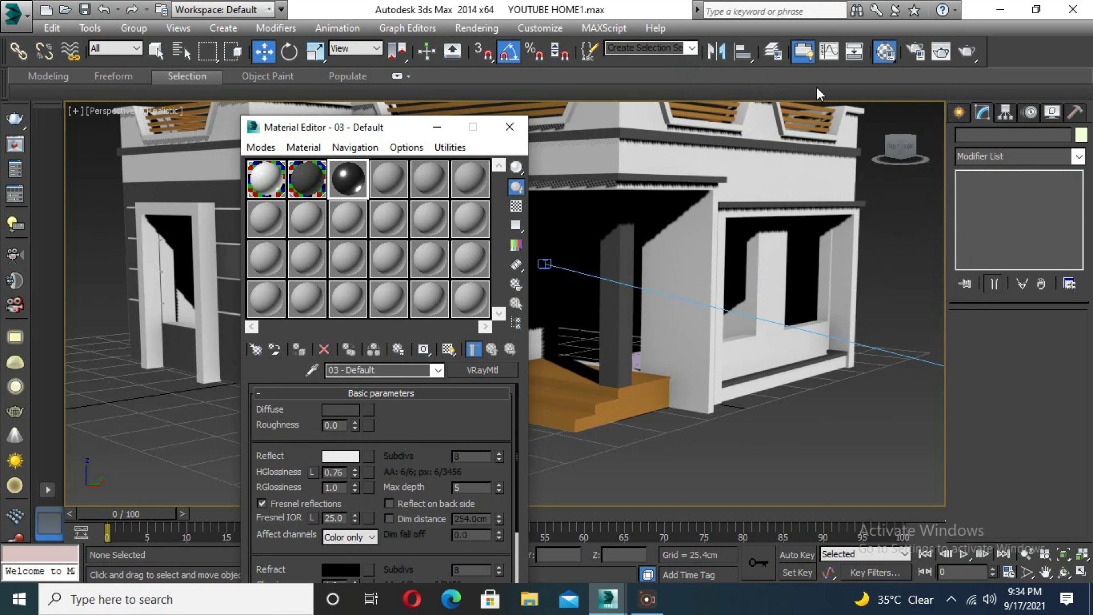
Step: Assign the material to the rail shapes and rename it STEEL
scroll(731, 215, down, 3)
click(696, 221)
scroll(692, 212, up, 5)
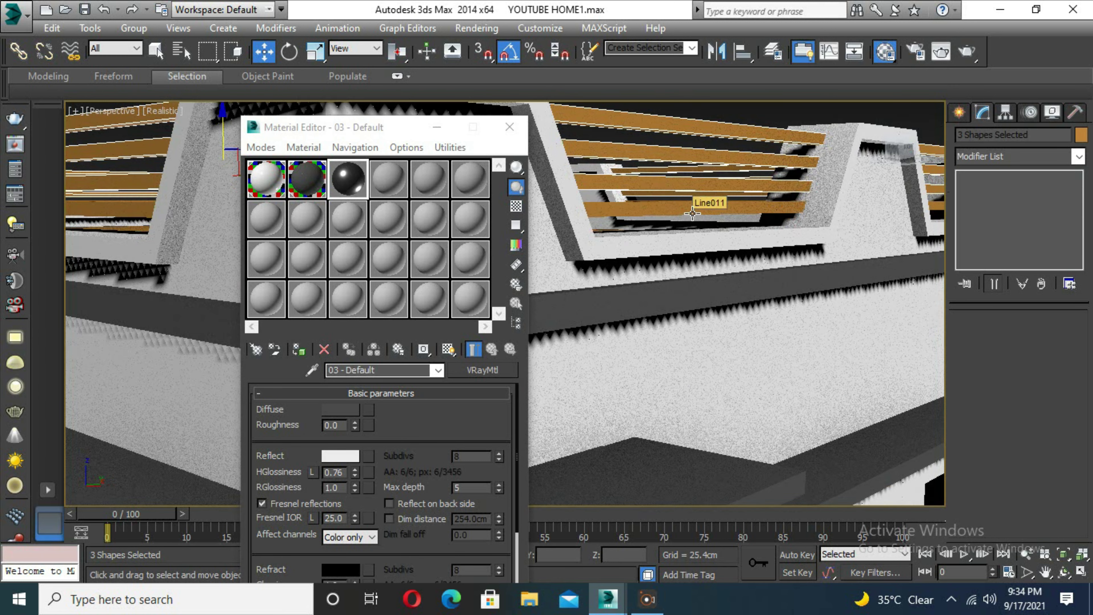
scroll(692, 213, down, 3)
click(299, 349)
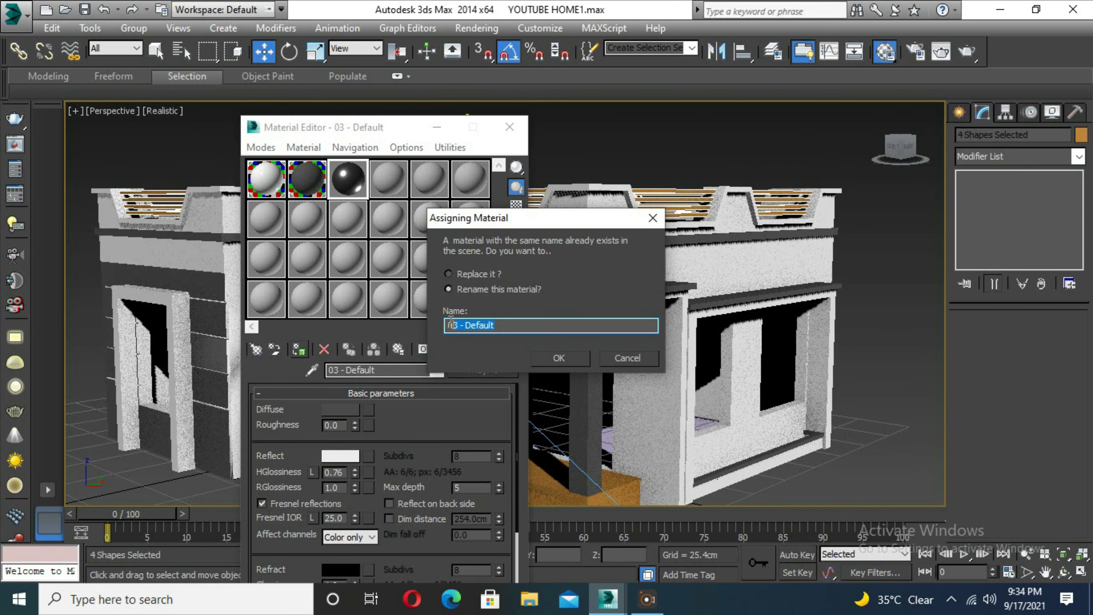
click(558, 358)
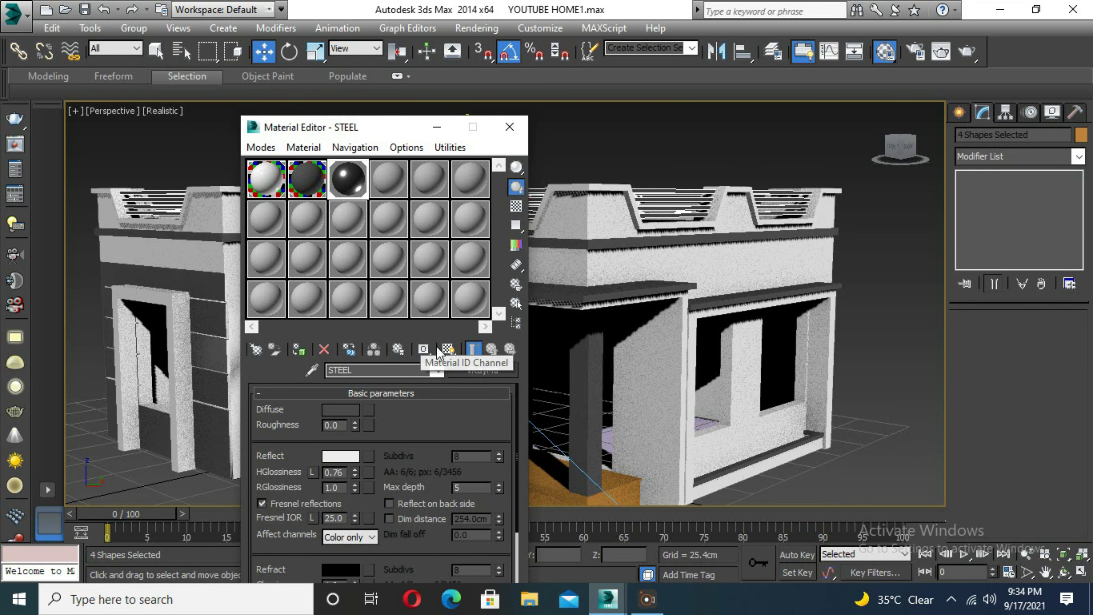
click(509, 126)
click(538, 164)
Step: Render the camera view with V-Ray, then close the finished render window
key(c)
key(shift+q)
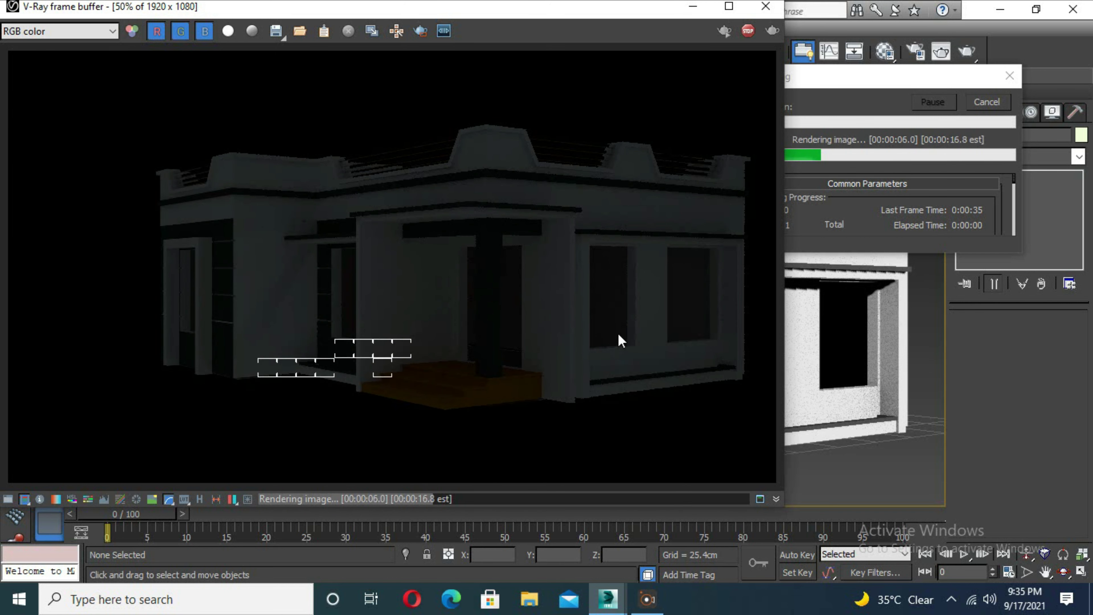
click(766, 7)
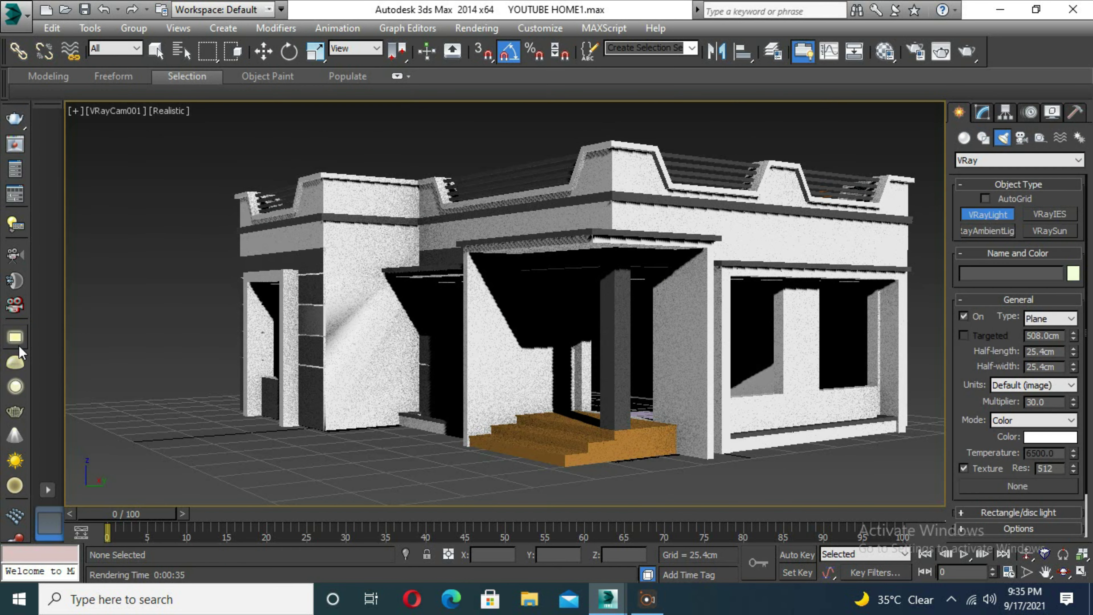
Step: Raise VRayLight001 high above the house and clone it as VRayLight002
key(alt+w)
click(263, 51)
scroll(732, 198, down, 5)
drag(734, 250, 734, 116)
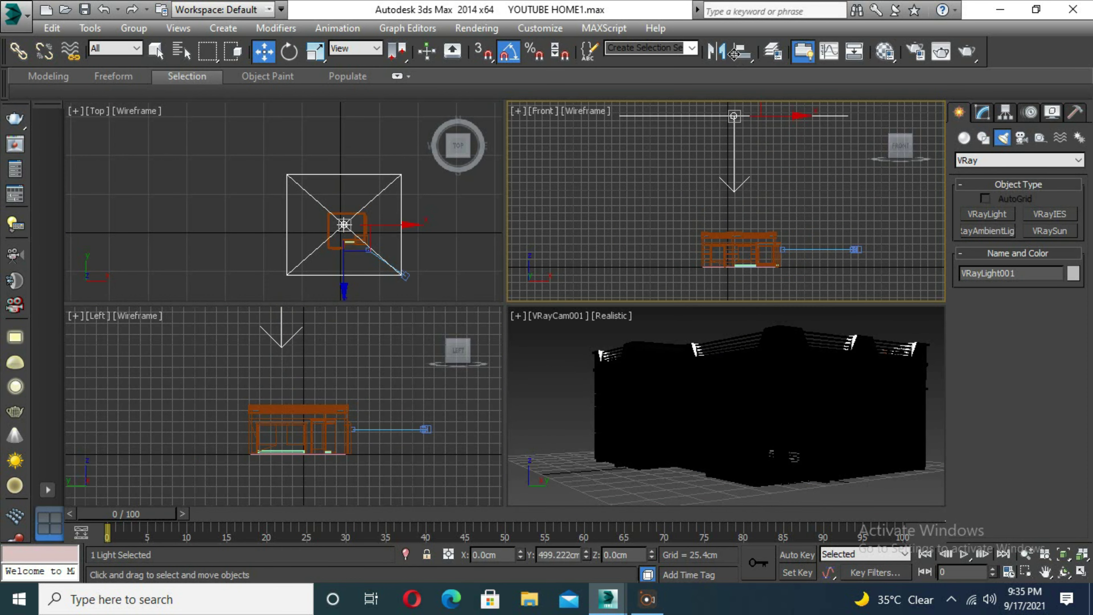
scroll(258, 193, down, 2)
shift+drag(303, 131, 303, 240)
key(Return)
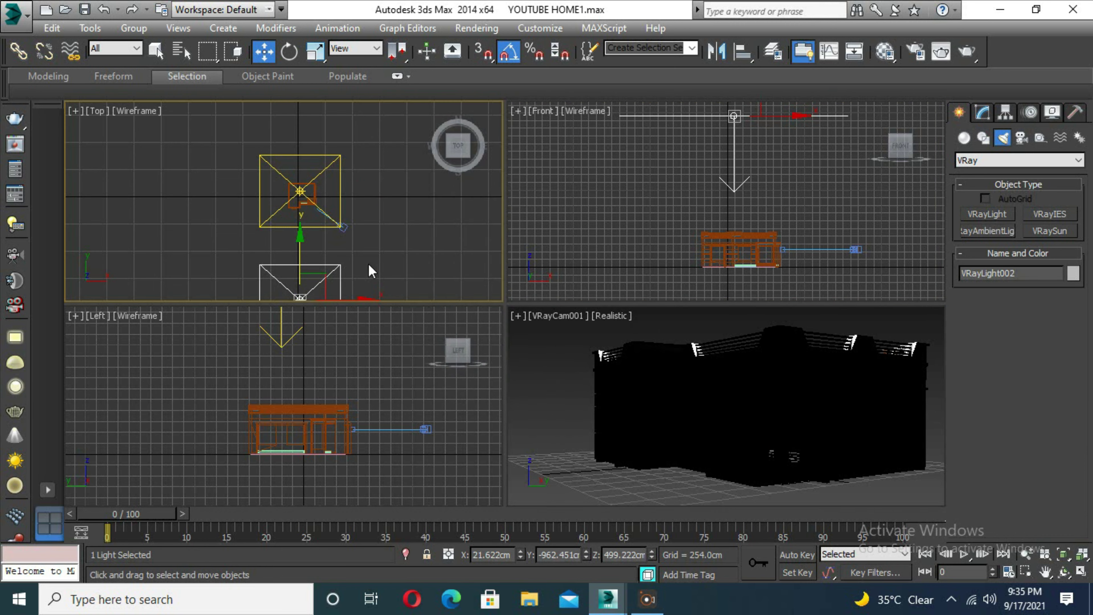
Step: Tilt VRayLight002 60° on X toward the house and render the camera view
scroll(293, 420, down, 4)
key(e)
drag(451, 405, 452, 353)
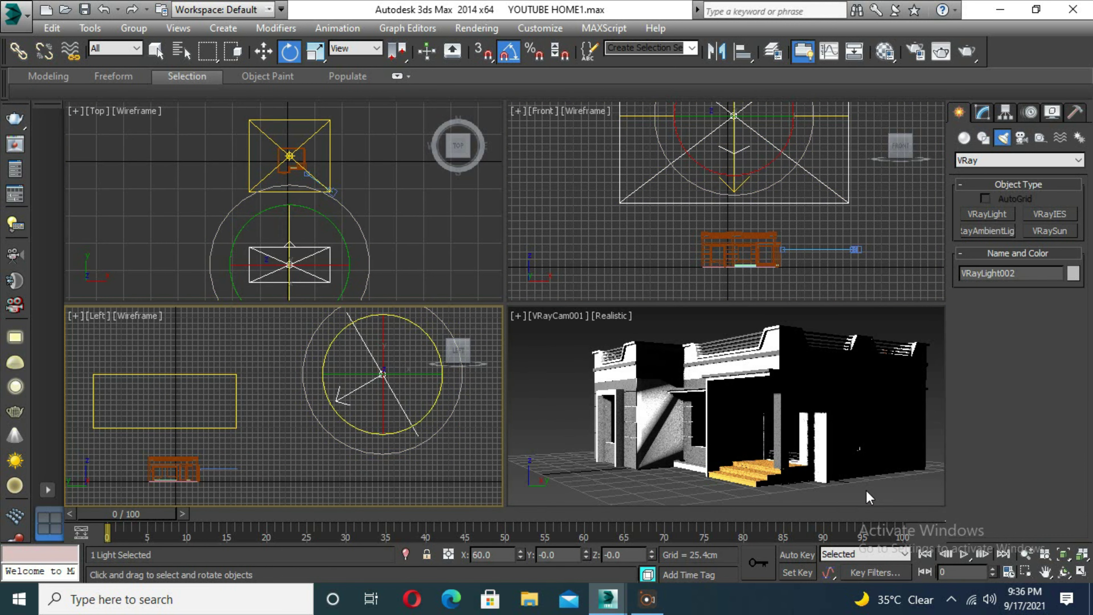
click(867, 492)
key(shift+q)
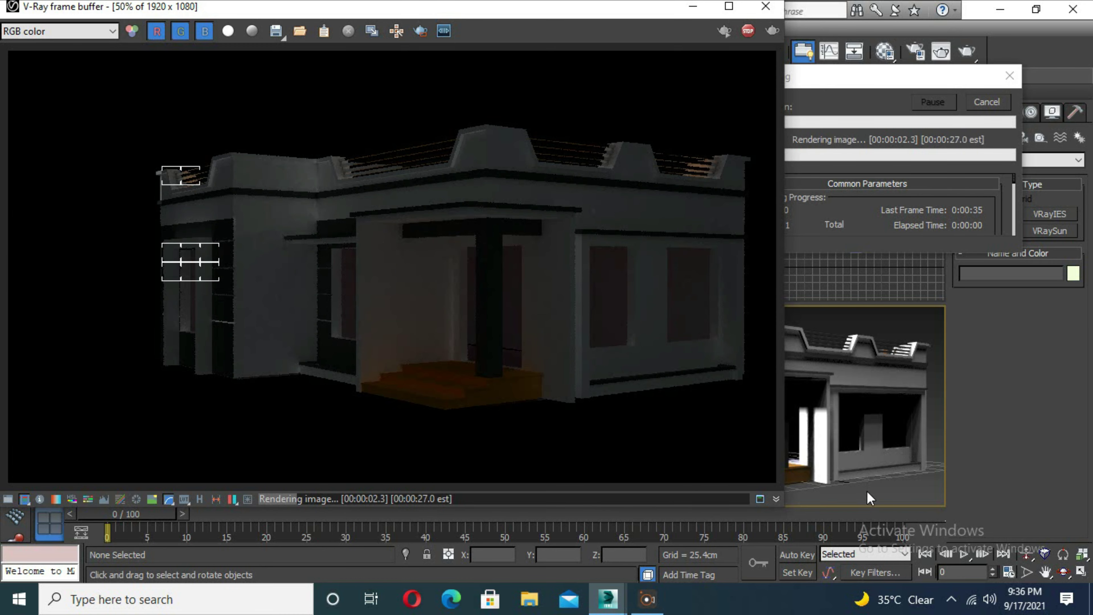
Step: Apply the STEEL material to the roof piece Line008 and render the camera view
click(761, 8)
key(alt+w)
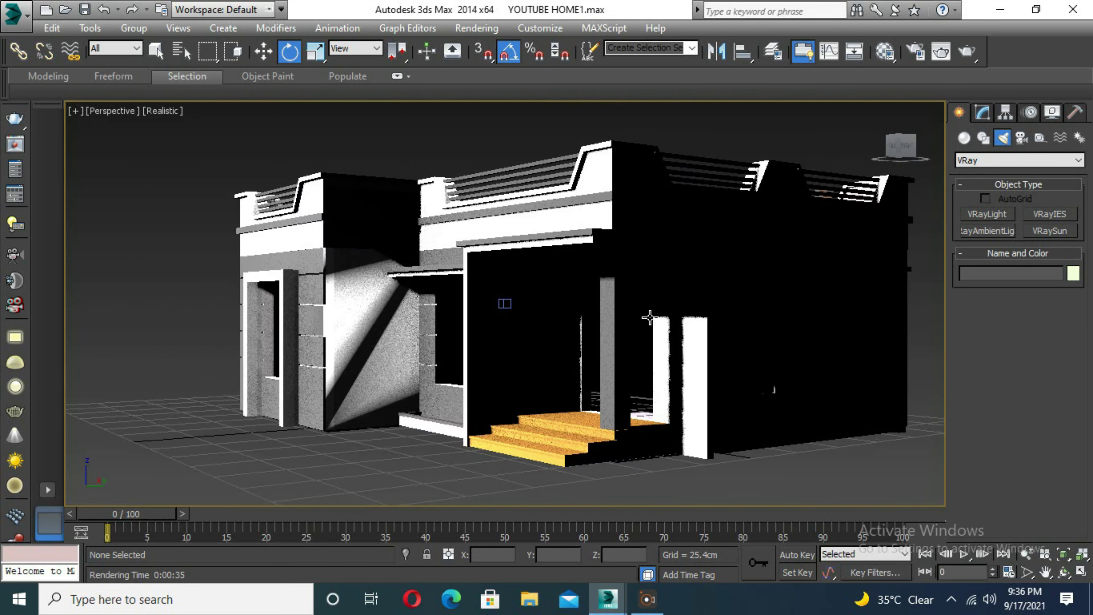
alt+middle_drag(500, 305, 656, 219)
click(655, 220)
key(w)
key(m)
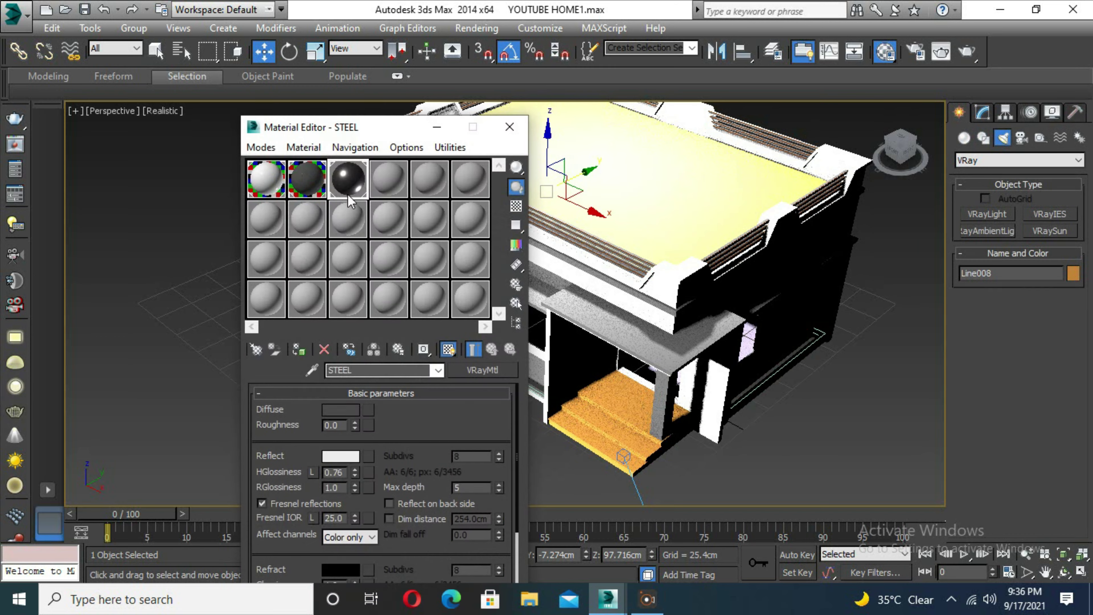
click(300, 351)
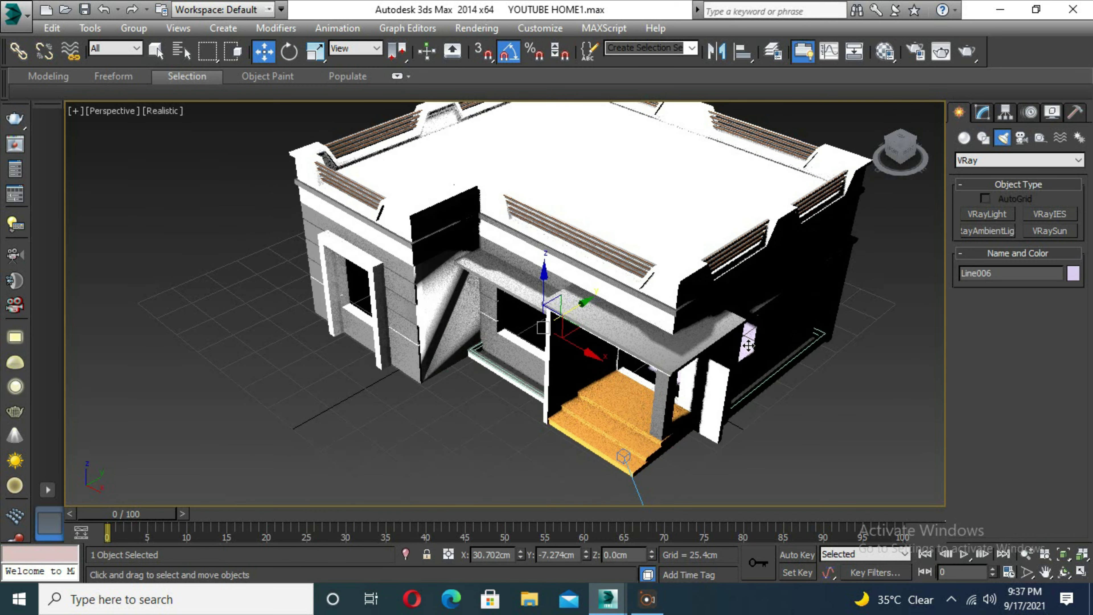
click(509, 136)
key(c)
key(shift+q)
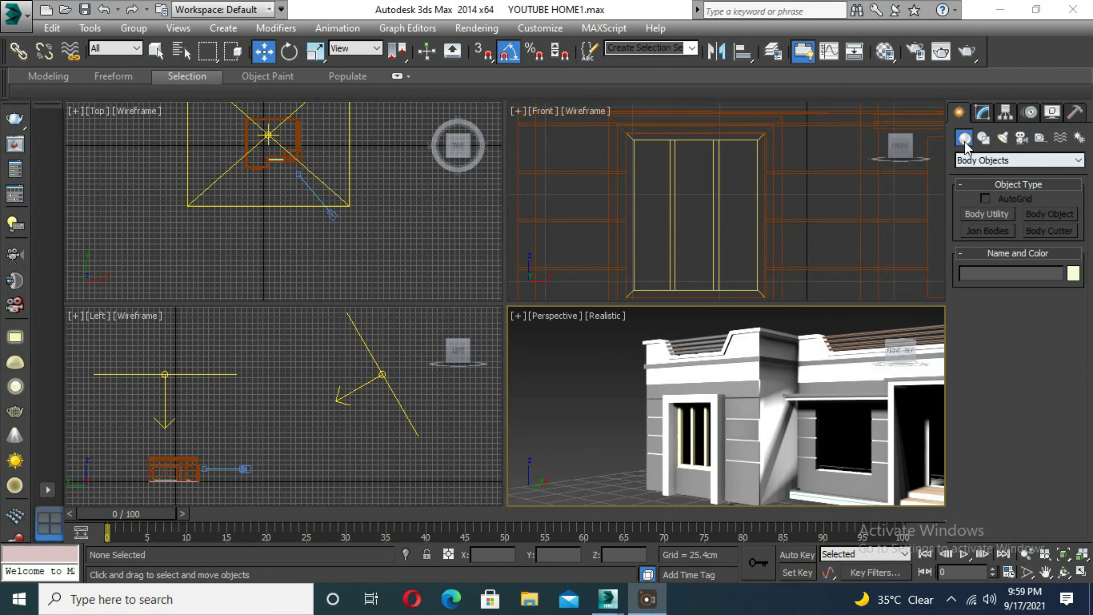
Step: Draw a thin cylinder bar and move it across into the side window
click(990, 161)
click(990, 171)
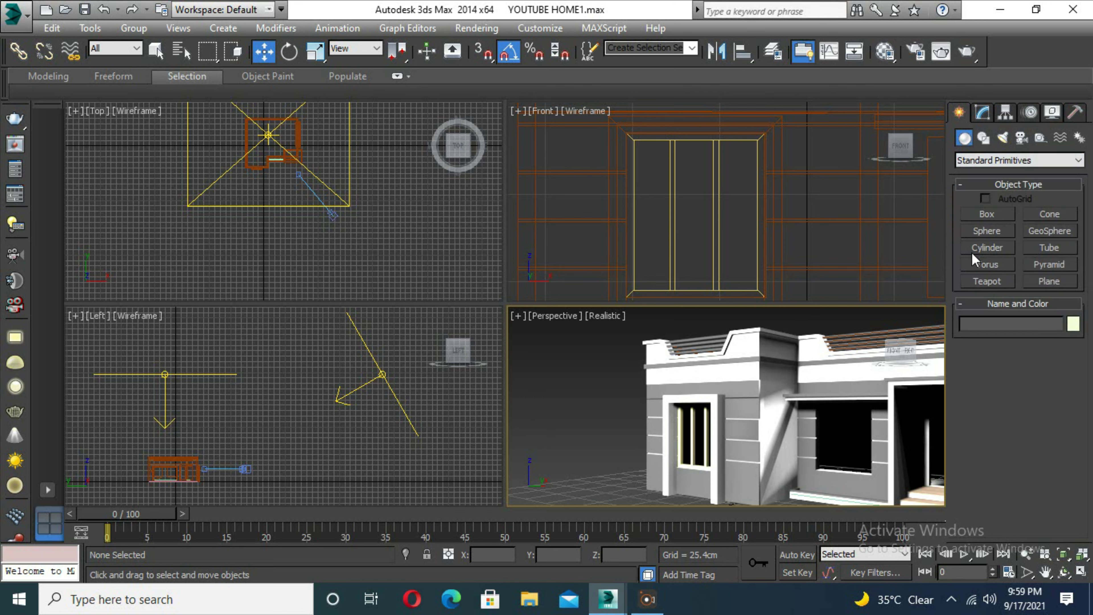
click(988, 248)
drag(606, 491, 608, 492)
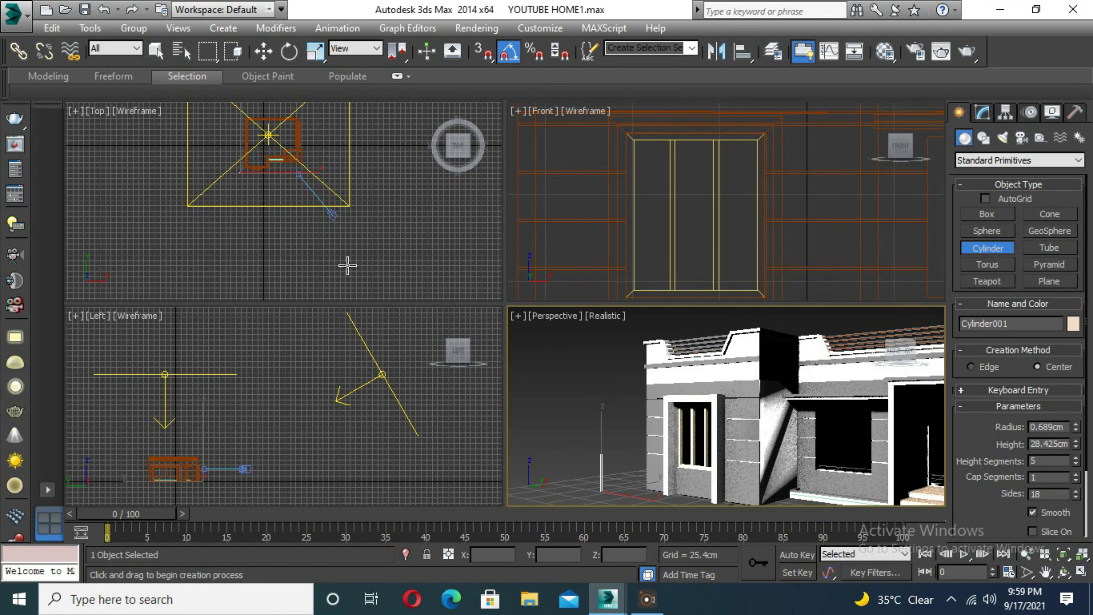
scroll(613, 258, down, 3)
key(w)
click(614, 258)
mouse_move(613, 258)
mouse_down()
mouse_move(717, 199)
mouse_move(697, 187)
mouse_up()
scroll(698, 187, up, 3)
Step: Check the bar's 0.13 cm radius and reposition it in the window opening
click(982, 112)
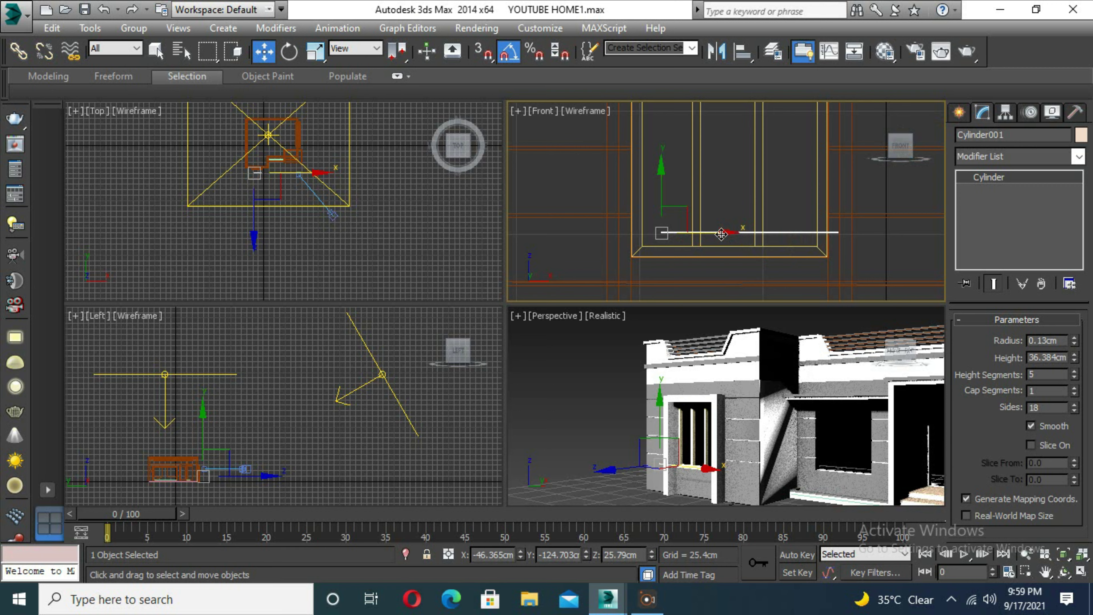
scroll(700, 233, down, 2)
scroll(246, 149, up, 3)
scroll(245, 149, up, 3)
scroll(245, 149, up, 2)
click(693, 438)
scroll(689, 446, up, 1)
scroll(686, 452, up, 3)
scroll(680, 464, up, 3)
alt+middle_drag(681, 464, 728, 394)
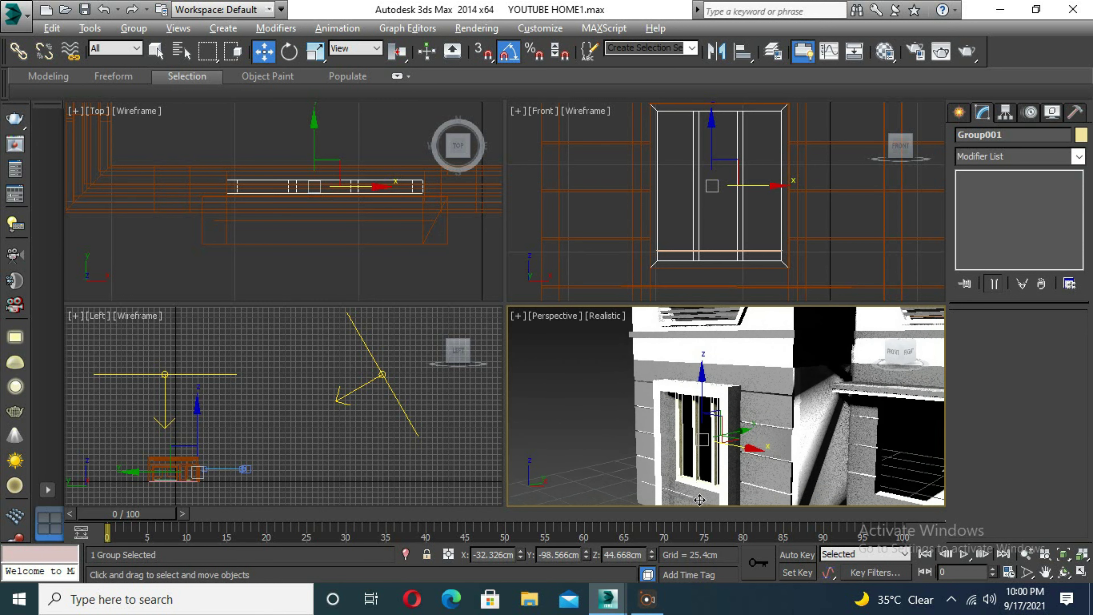
drag(727, 394, 731, 392)
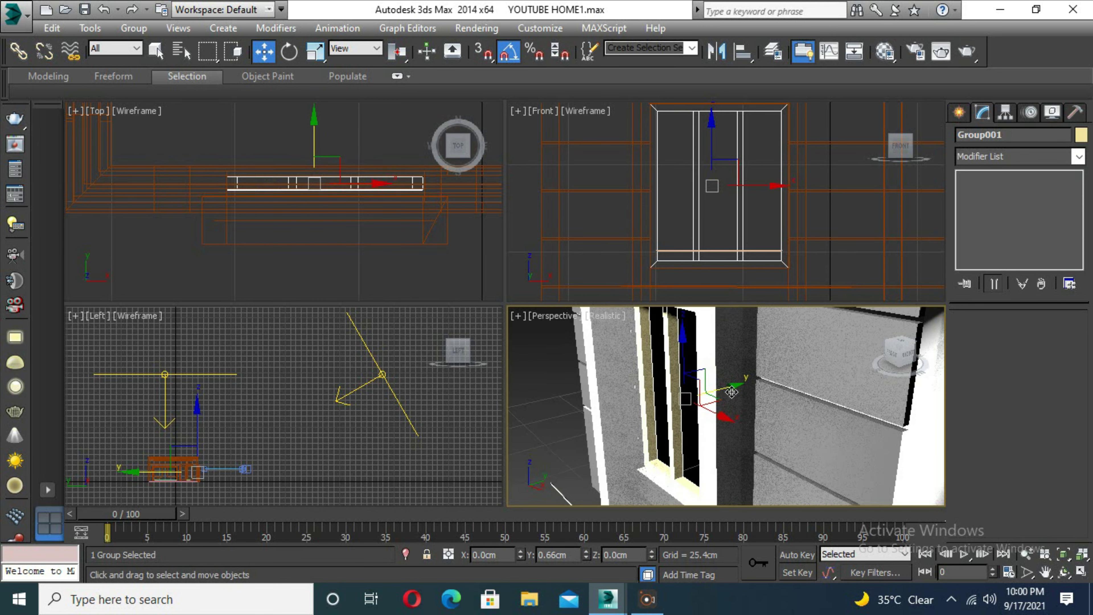
key(ctrl+z)
key(ctrl+z)
key(shift+z)
drag(674, 431, 715, 418)
Step: Shift-clone the bar upward into 11 evenly spaced copies, 12 bars in total
mouse_move(659, 196)
shift+mouse_down()
mouse_move(659, 179)
mouse_move(665, 190)
shift+mouse_up()
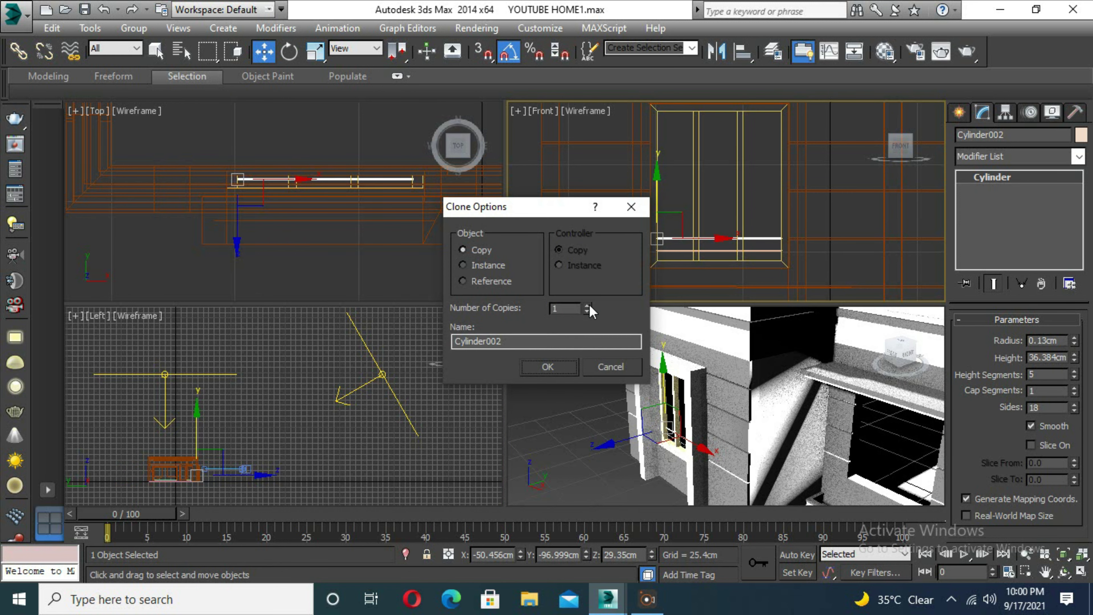
key(Return)
key(ctrl+z)
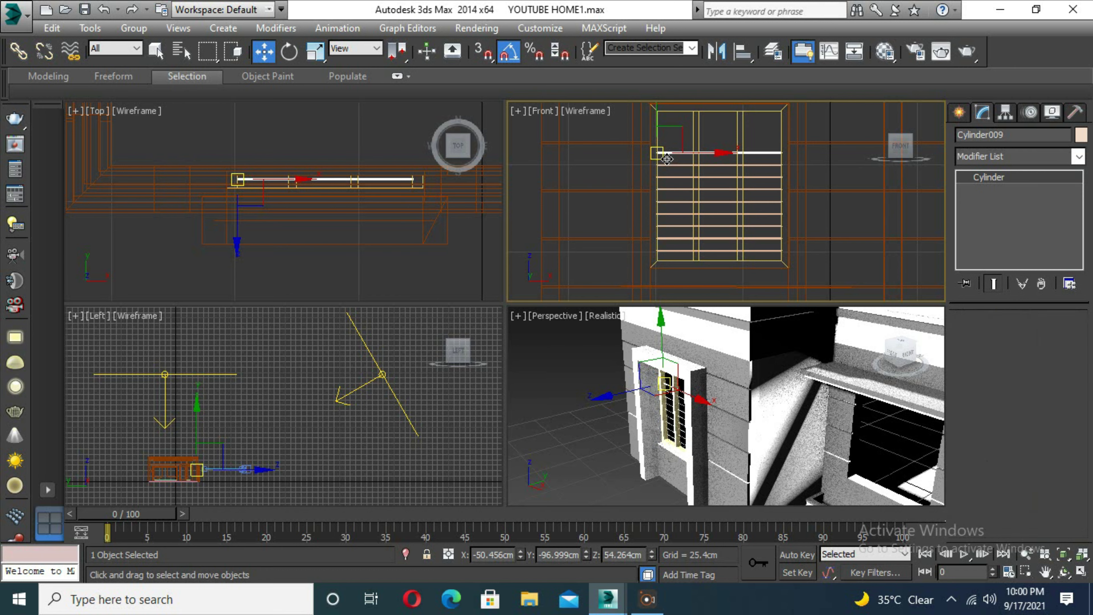
shift+drag(658, 250, 658, 239)
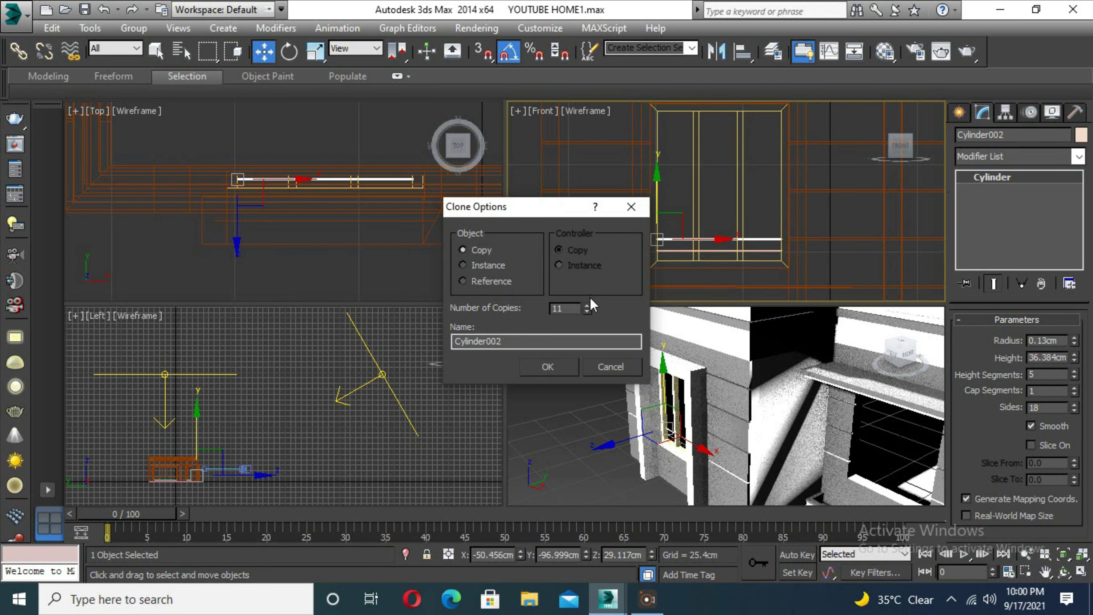
key(Return)
Step: Select all 12 window bars
scroll(708, 158, up, 2)
drag(706, 122, 725, 184)
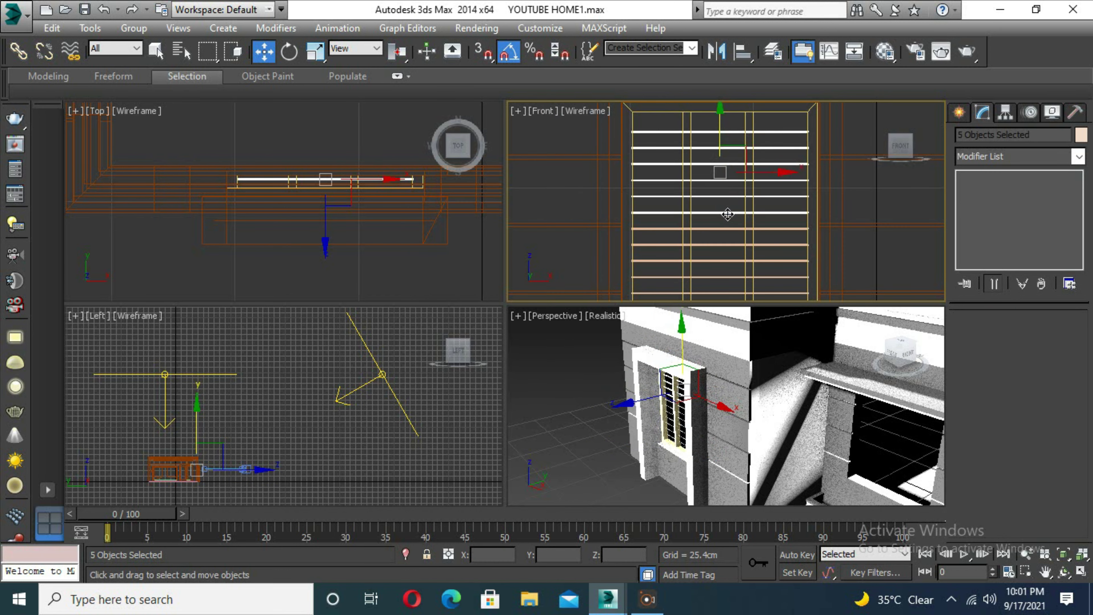
scroll(723, 260, down, 2)
ctrl+drag(708, 275, 707, 134)
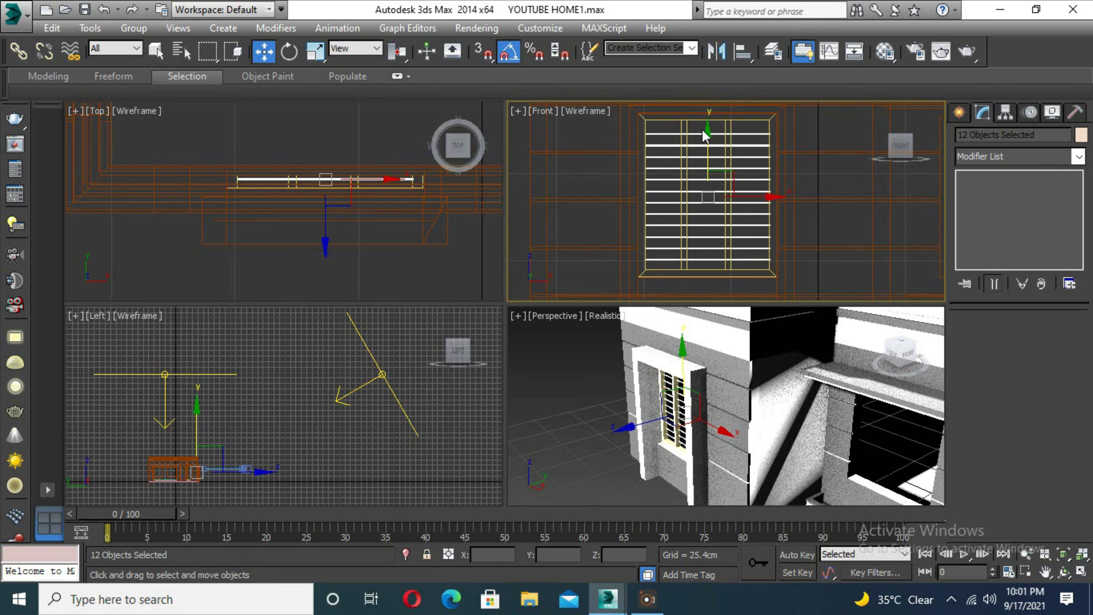
click(586, 415)
Step: Assign the STEEL material to the 12 window bars
key(alt+w)
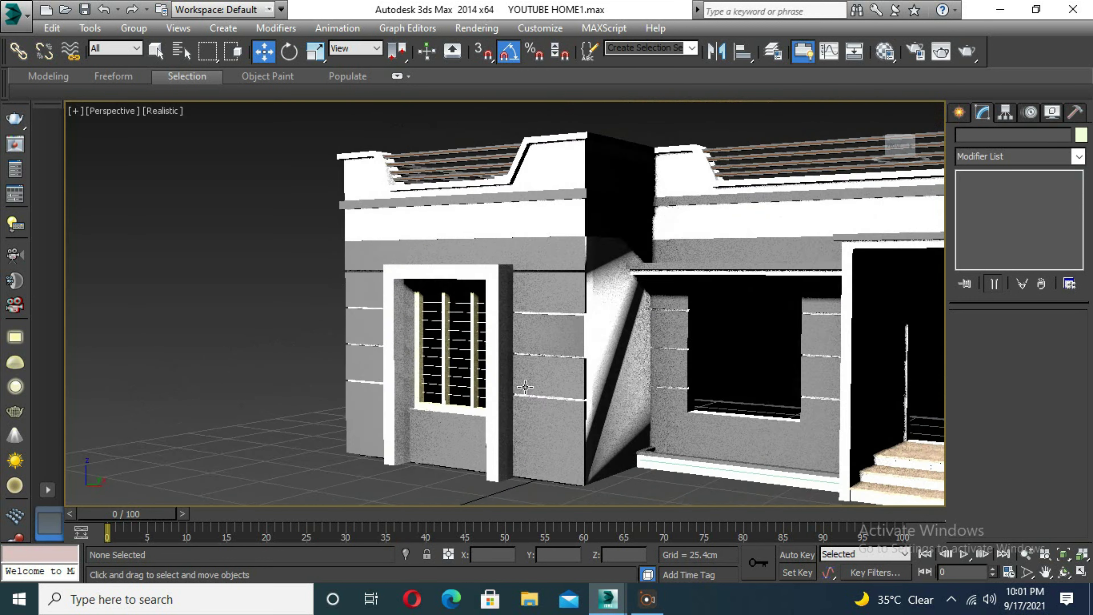
scroll(454, 401, up, 5)
scroll(453, 401, down, 3)
alt+middle_drag(521, 415, 488, 414)
key(ctrl+z)
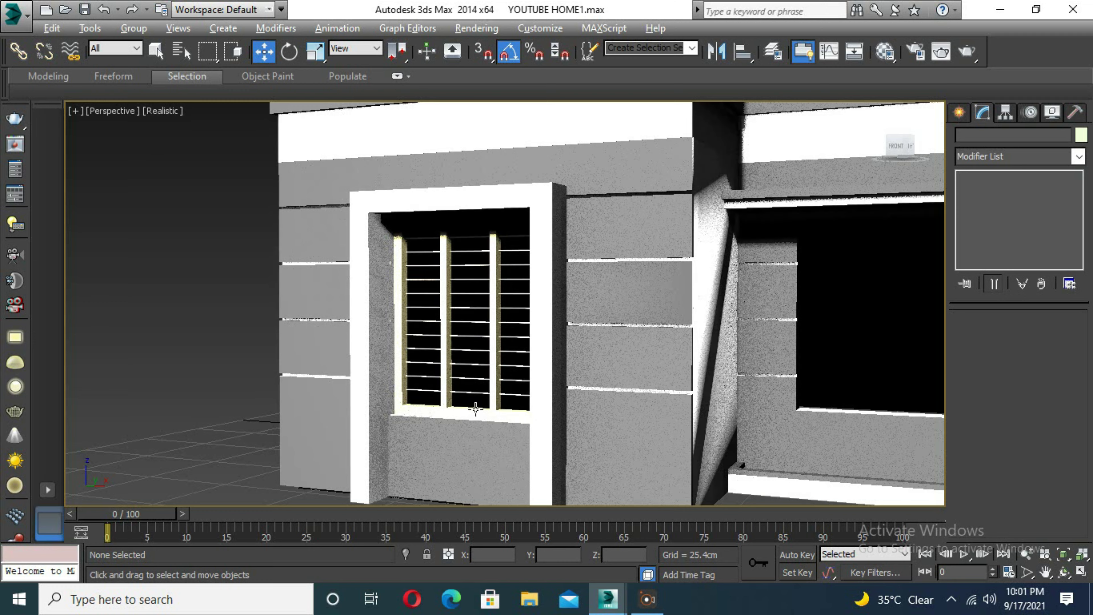
key(alt+w)
key(m)
click(349, 183)
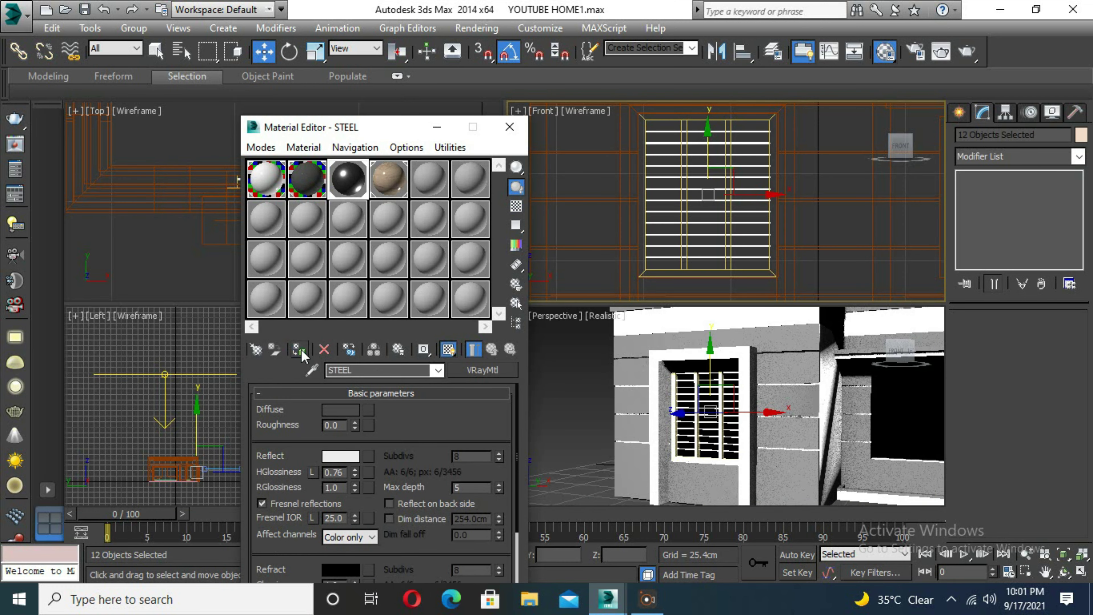
click(517, 126)
Step: For the window frame group, build a new material with a dark wood bitmap as diffuse
click(663, 272)
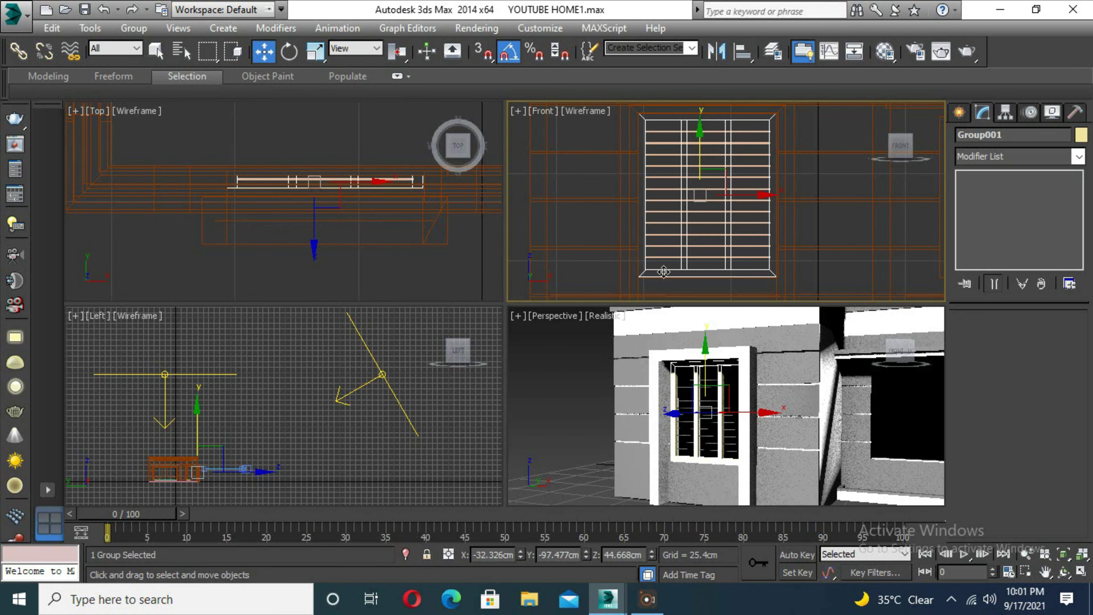
key(m)
click(429, 179)
click(369, 409)
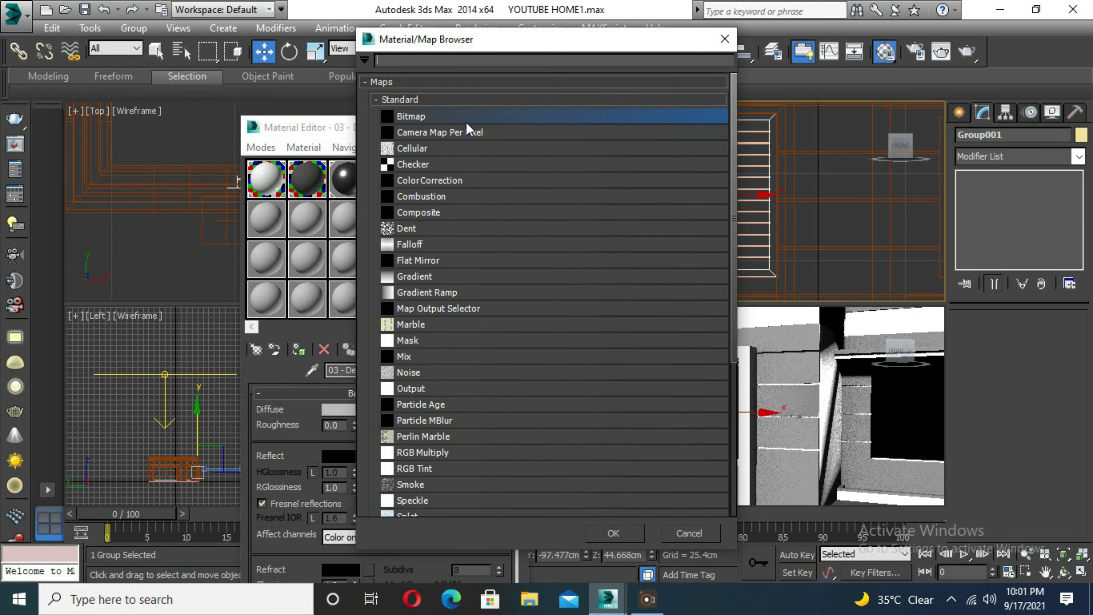
double_click(469, 119)
scroll(411, 237, down, 5)
scroll(411, 237, down, 5)
scroll(411, 237, down, 5)
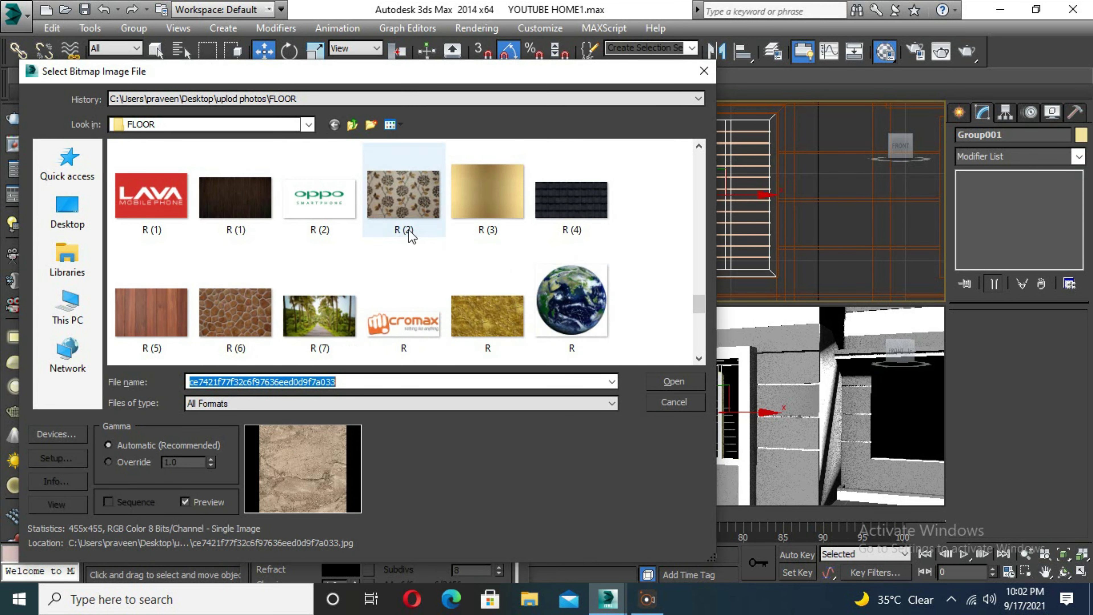
scroll(496, 277, down, 5)
scroll(482, 277, up, 10)
scroll(486, 282, up, 10)
scroll(486, 281, down, 5)
scroll(488, 280, down, 5)
scroll(488, 281, down, 5)
scroll(431, 280, down, 5)
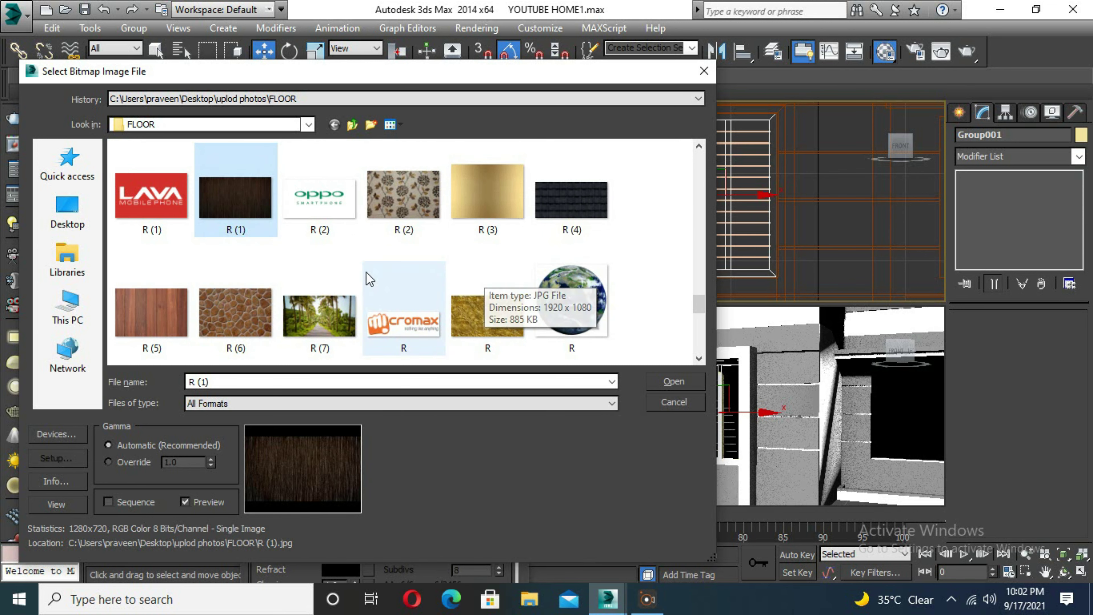
scroll(369, 279, down, 2)
double_click(487, 186)
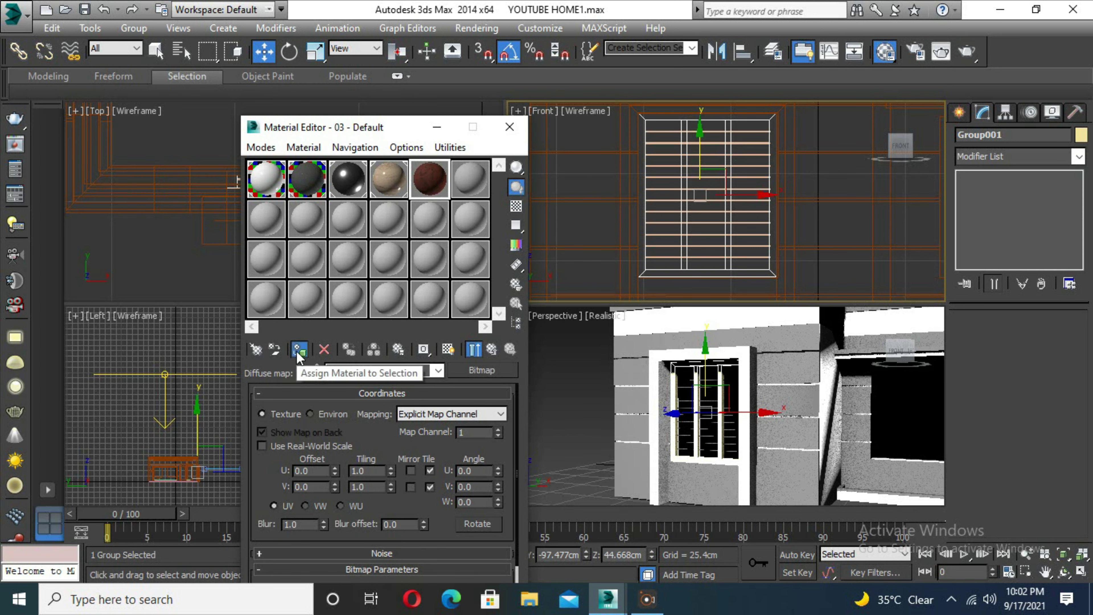
Step: Apply the wood material named WINDOW to the frame, add UVW Map, and render
click(298, 350)
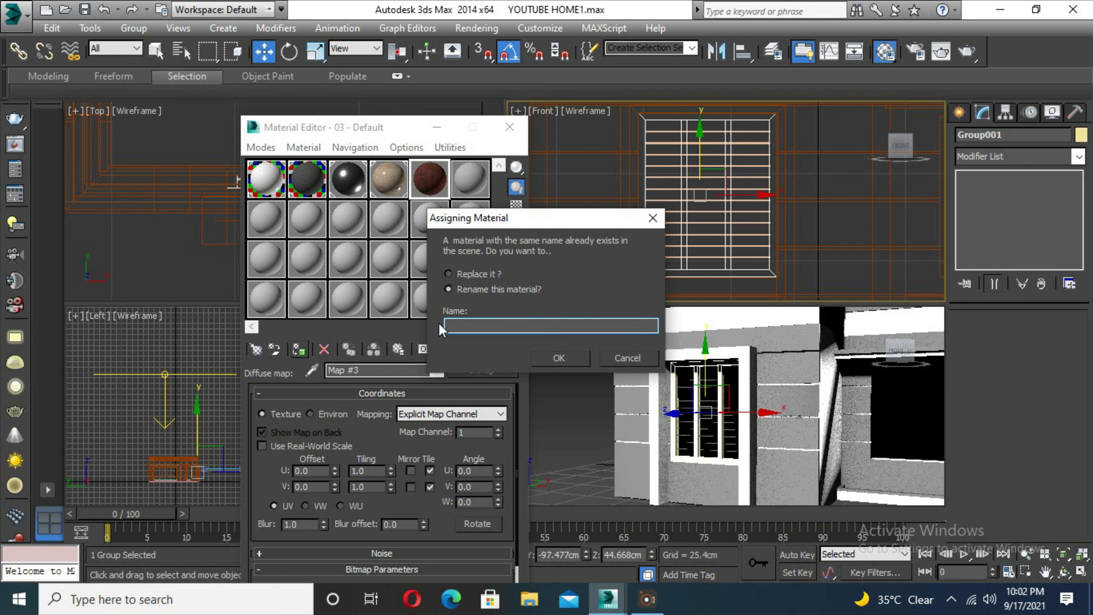
text(WINDOW)
key(Return)
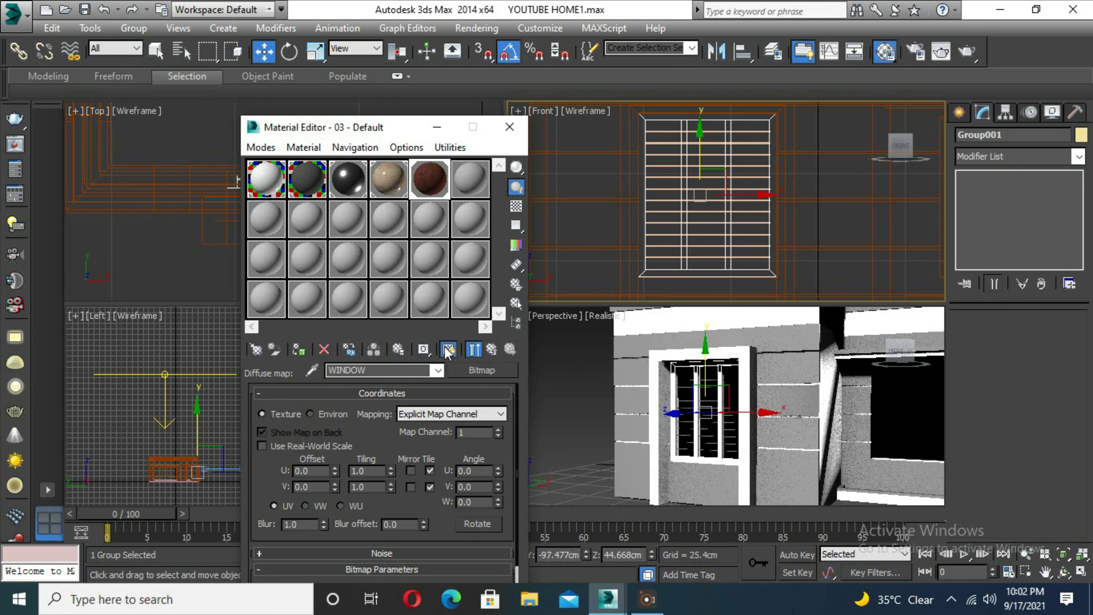
click(509, 127)
click(1079, 156)
key(u)
key(u)
key(Return)
scroll(669, 413, up, 2)
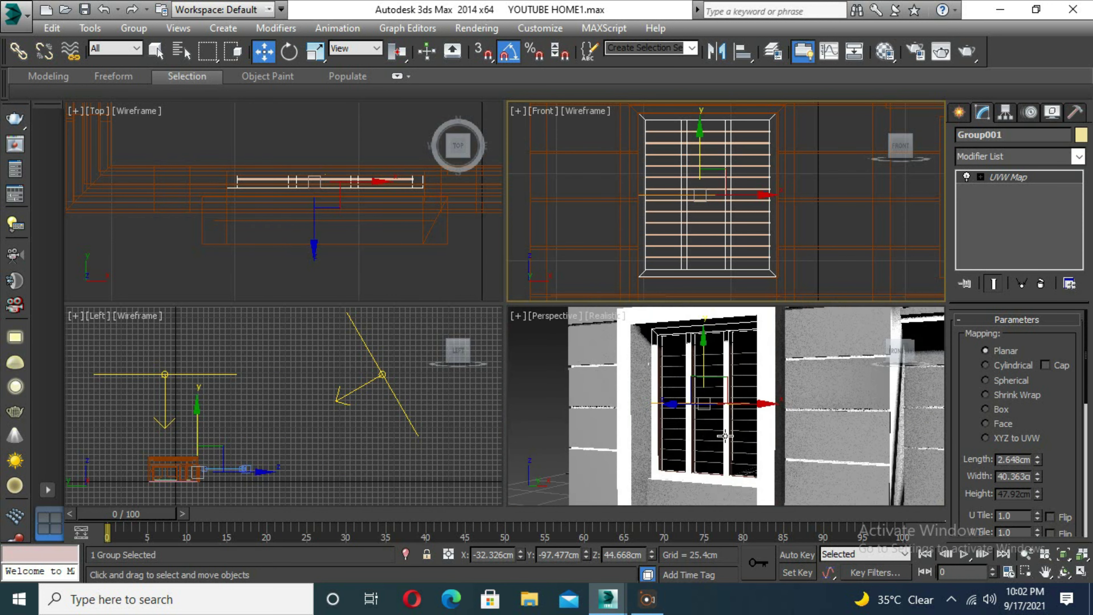
scroll(668, 412, down, 3)
scroll(668, 413, down, 3)
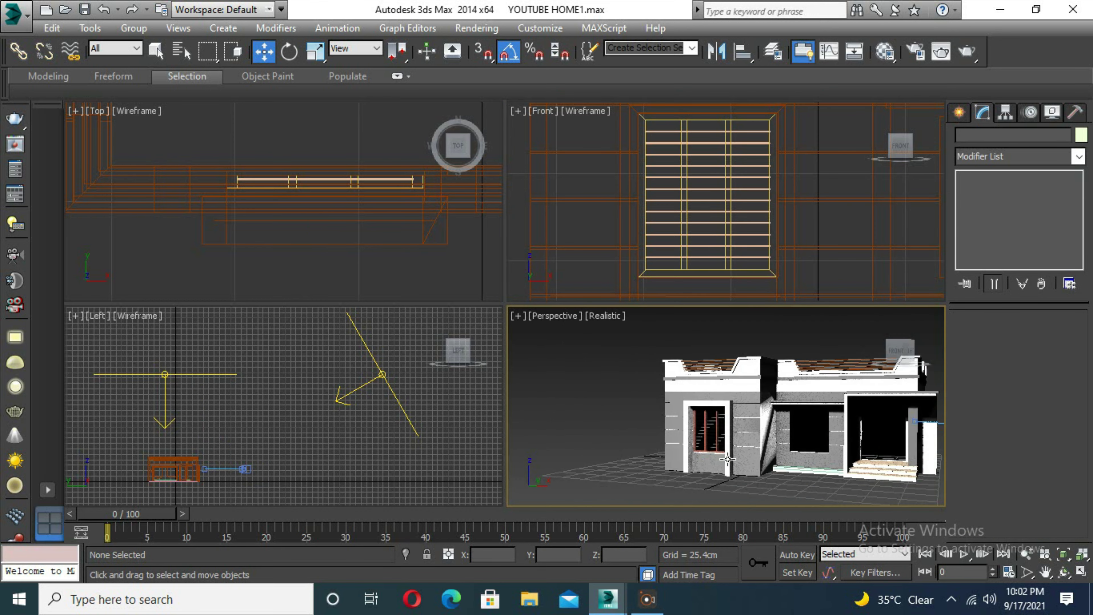
key(shift+q)
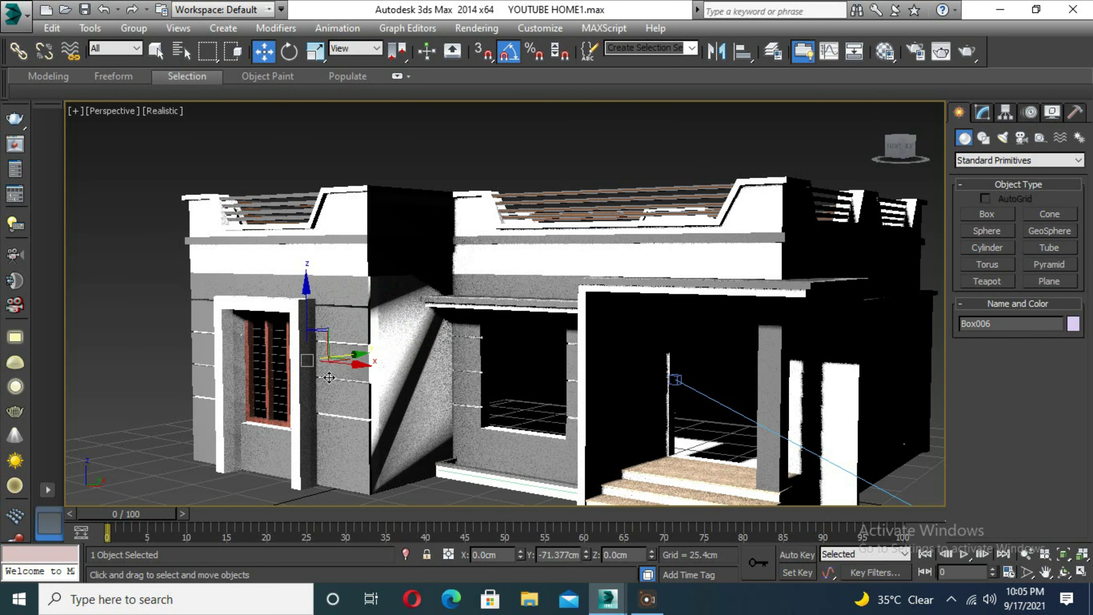
Step: Move the thin board Box006 out of the window onto the open floor
click(284, 379)
scroll(259, 383, up, 3)
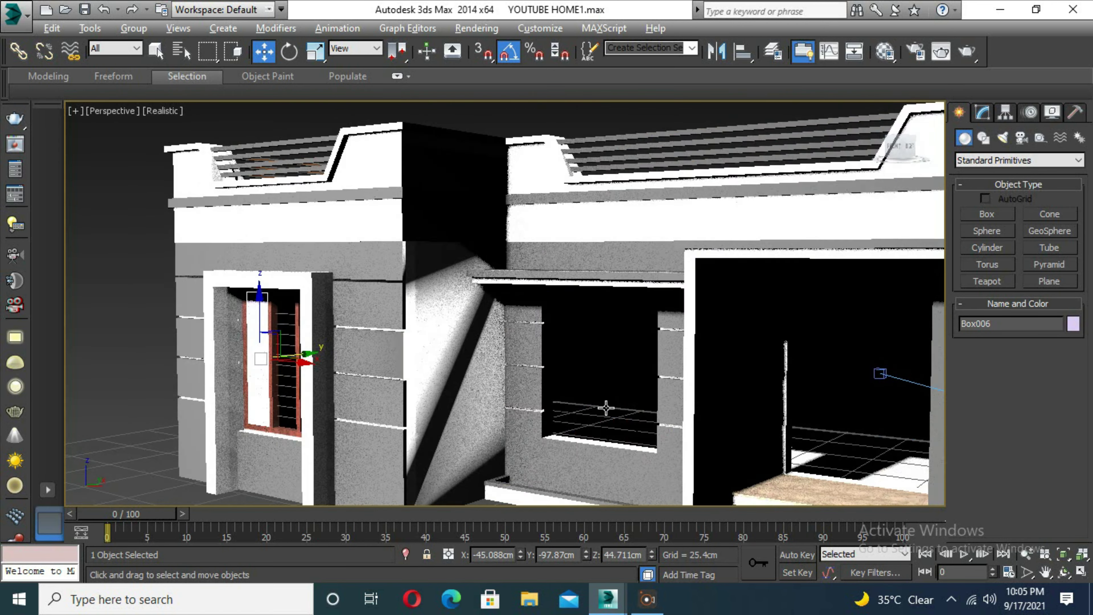
scroll(396, 367, up, 3)
click(984, 112)
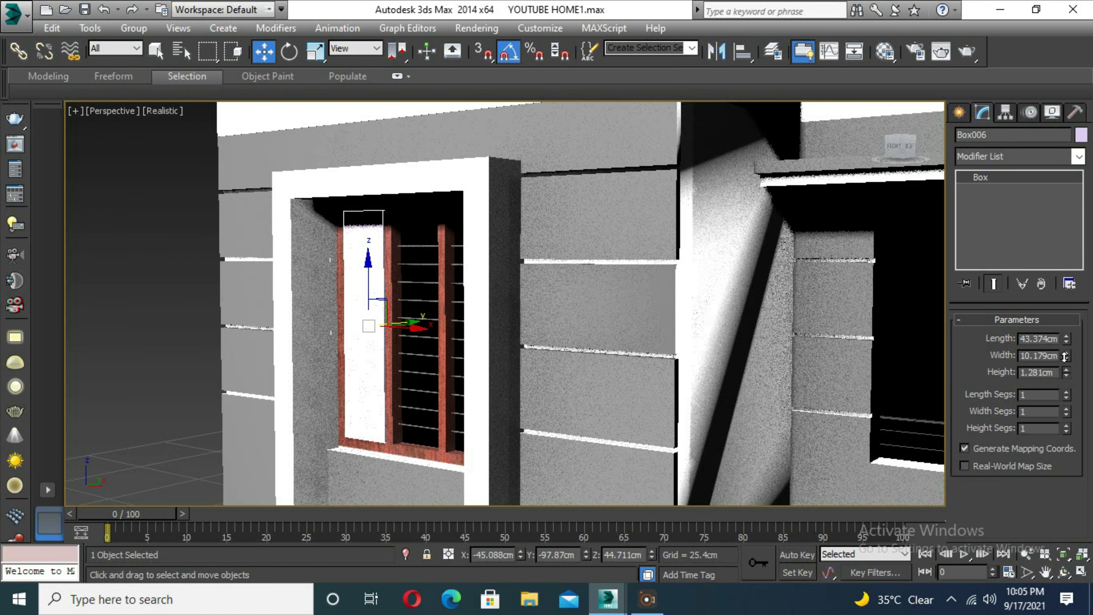
alt+middle_drag(433, 337, 414, 324)
drag(413, 324, 416, 323)
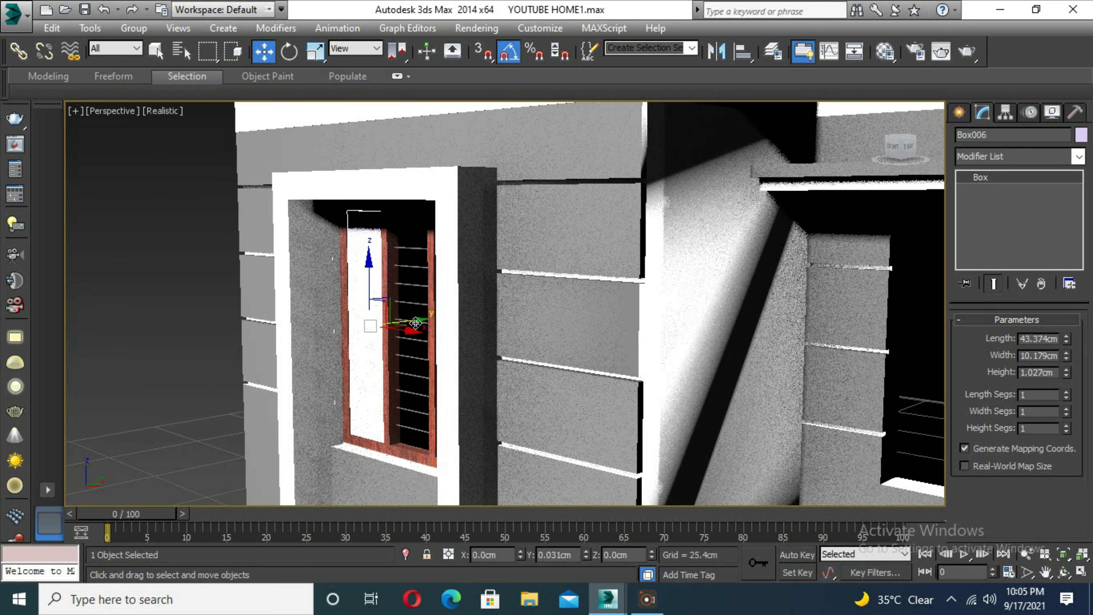
scroll(416, 323, down, 3)
alt+middle_drag(416, 323, 396, 331)
scroll(397, 332, down, 5)
mouse_move(495, 362)
middle_down()
mouse_move(233, 380)
mouse_move(387, 387)
middle_up()
Step: Convert Box006 to Editable Poly, then inset and extrude its two broad faces inward
right_click(211, 347)
click(413, 504)
key(4)
click(217, 388)
scroll(1037, 454, down, 3)
click(1070, 487)
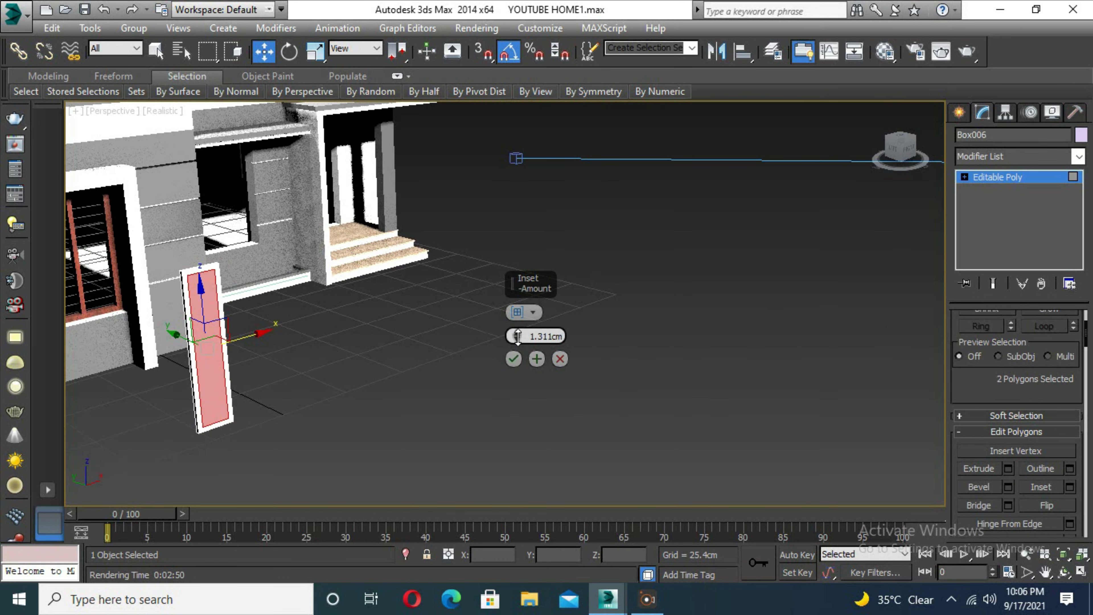
scroll(213, 379, up, 1)
click(1009, 468)
drag(516, 336, 523, 389)
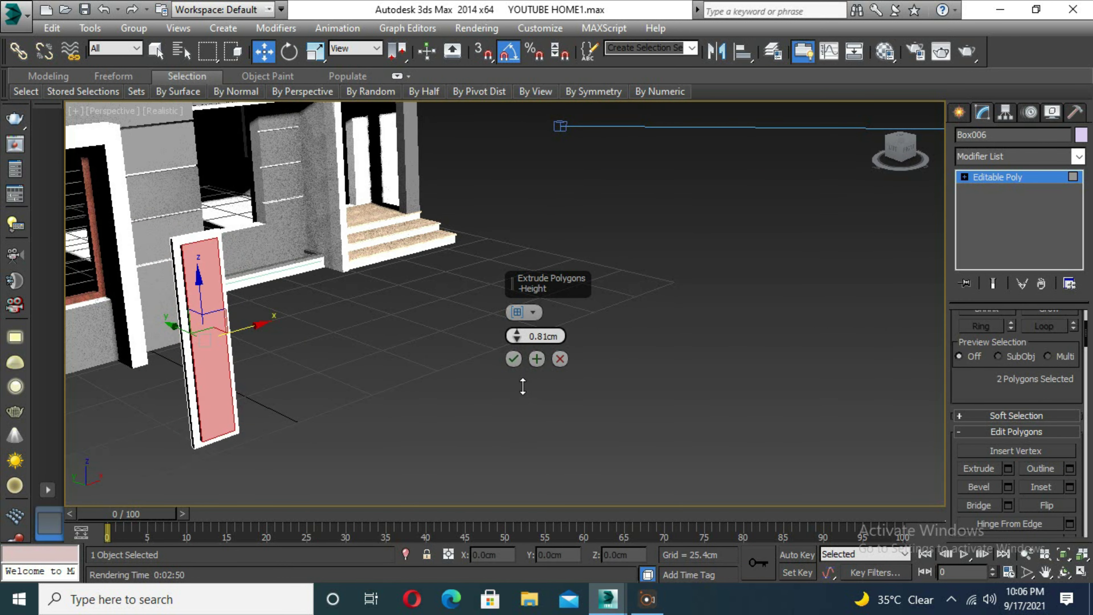
click(514, 359)
mouse_move(515, 362)
alt+middle_down()
mouse_move(542, 354)
mouse_move(451, 383)
alt+middle_up()
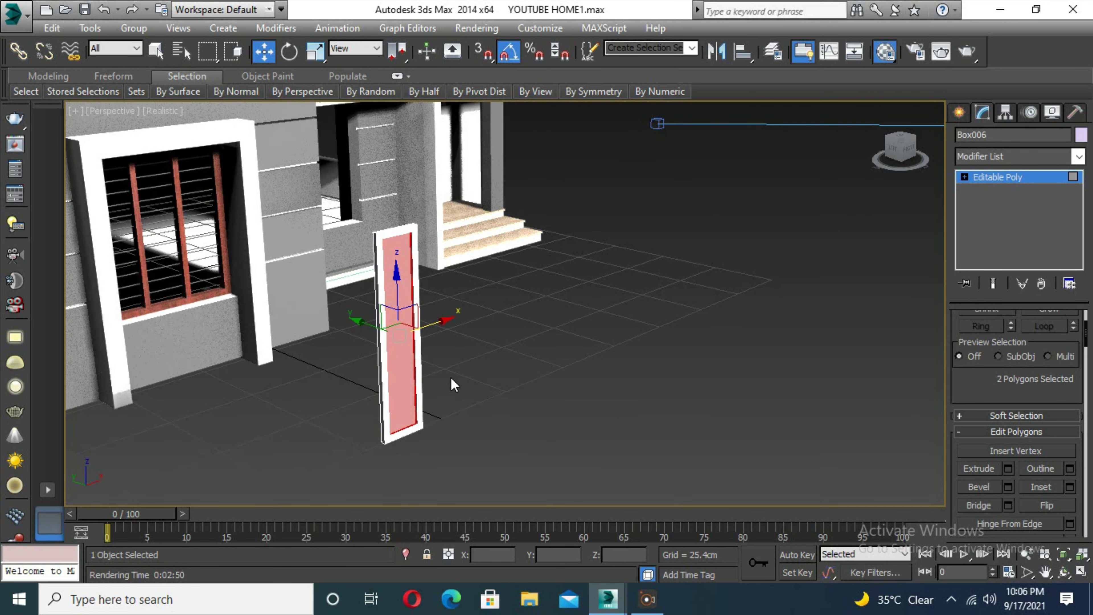
Step: In an empty material slot, set the diffuse colour to white
key(m)
click(340, 409)
drag(539, 212, 654, 212)
click(588, 236)
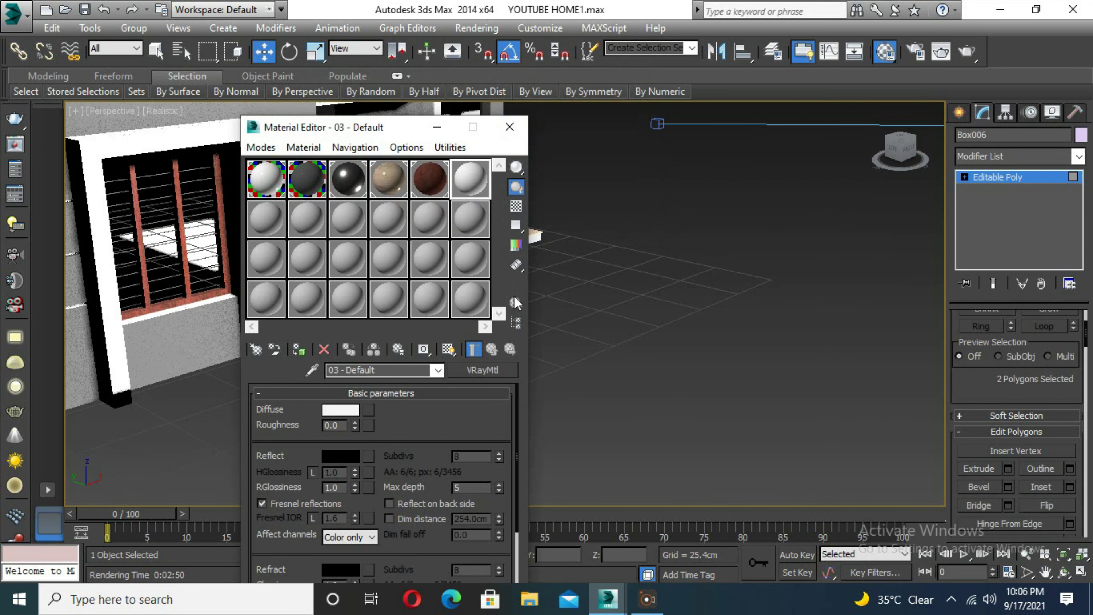
click(517, 206)
double_click(470, 179)
Step: Raise reflection and refraction to near white and set Fresnel IOR to 0.0
click(340, 456)
drag(459, 105, 611, 181)
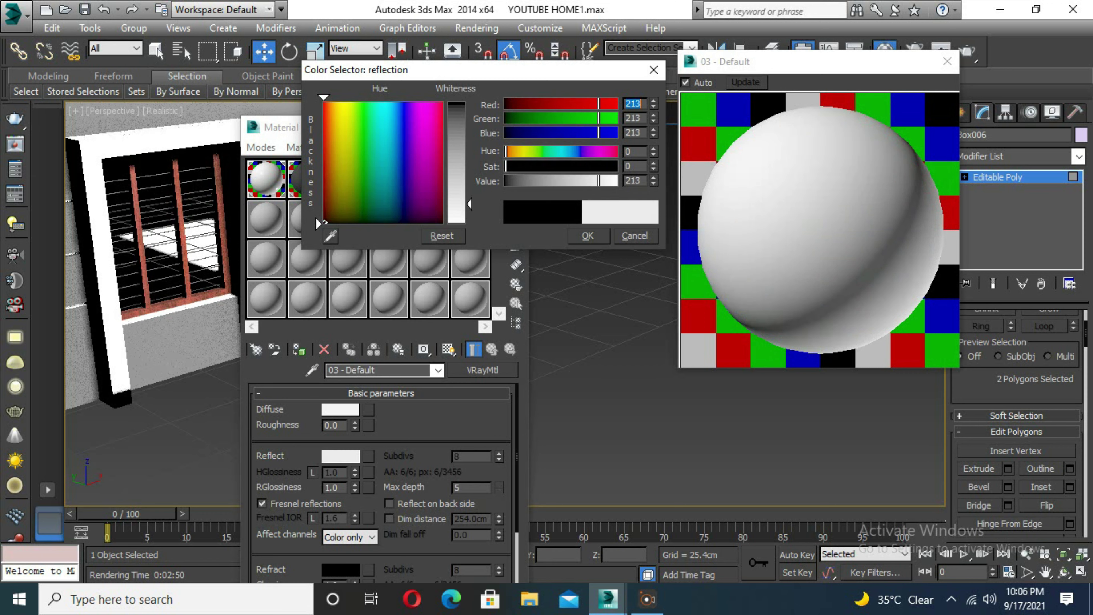
click(588, 236)
click(340, 569)
drag(508, 180, 615, 181)
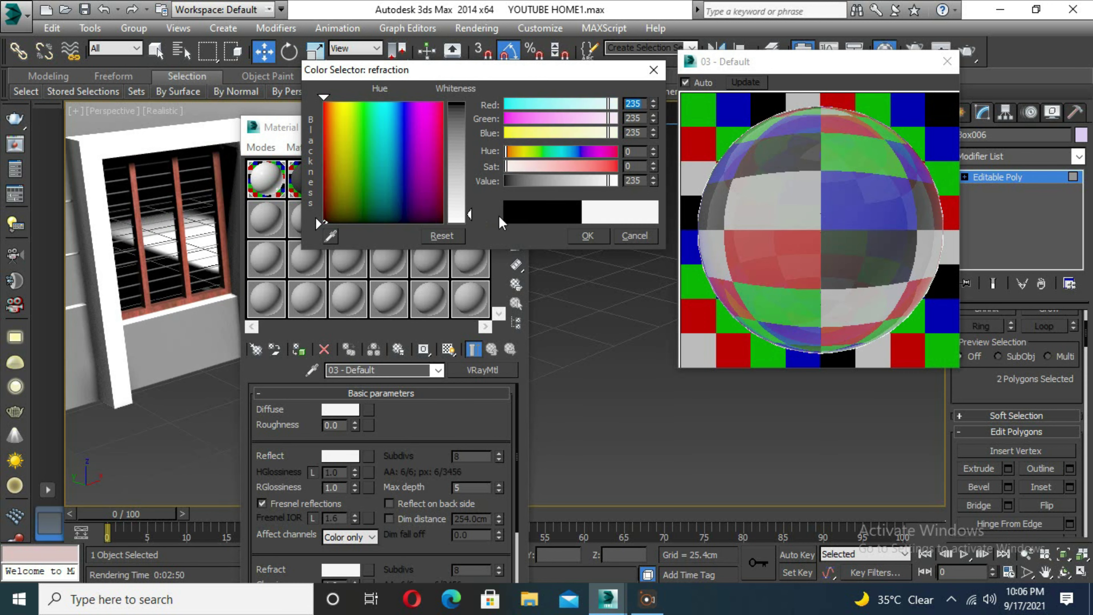
click(588, 236)
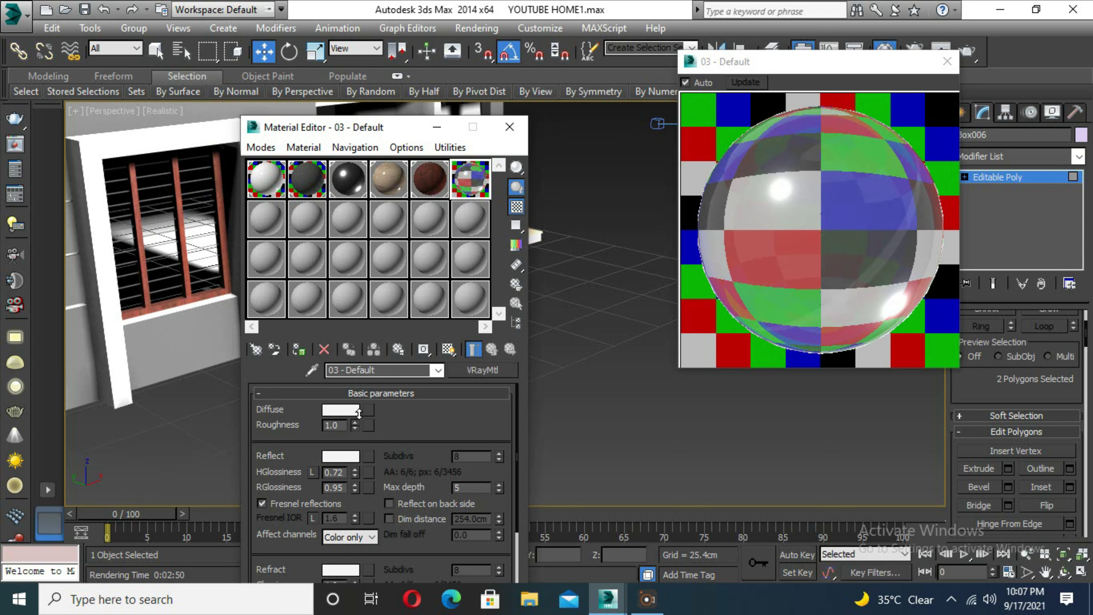
scroll(322, 473, down, 2)
drag(352, 477, 355, 488)
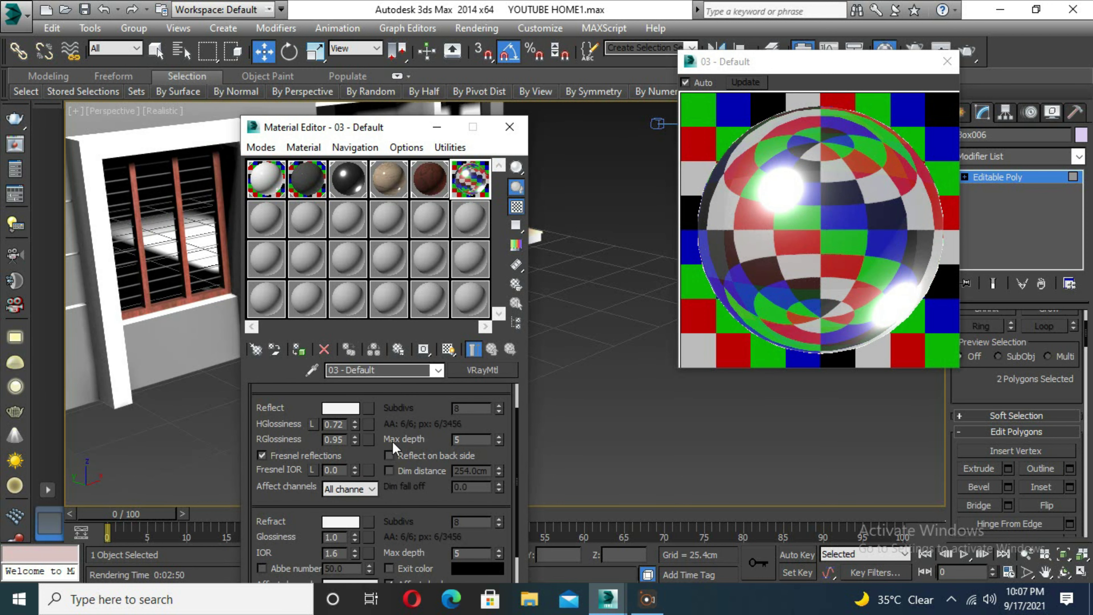
Step: Rename the material GLAS and assign it to the panel's inner faces
click(948, 61)
click(373, 349)
text(GLAS)
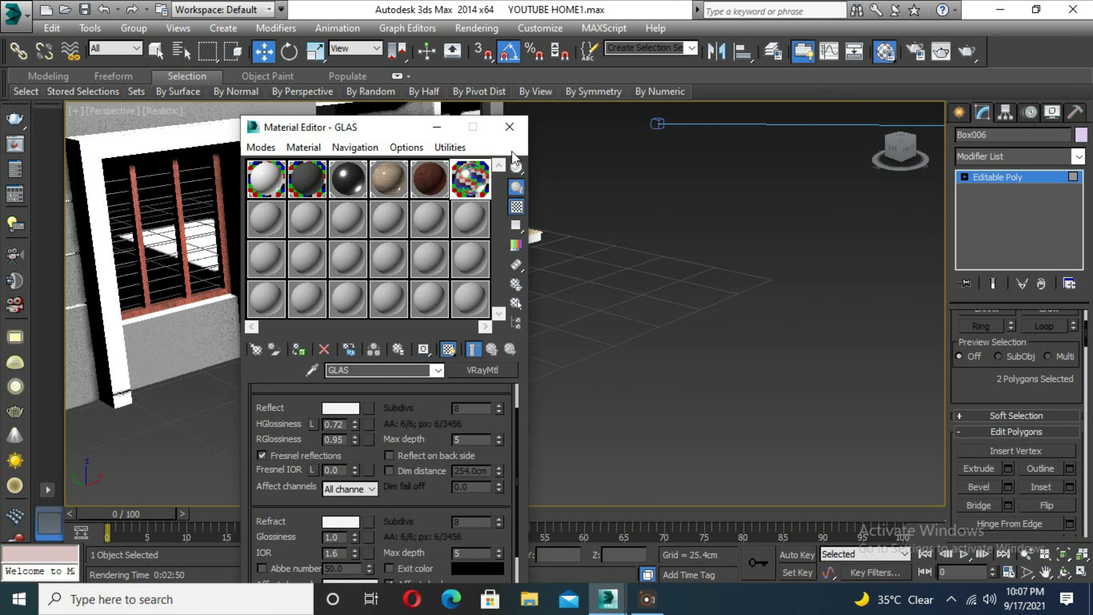
click(510, 127)
drag(391, 302, 115, 252)
key(ctrl+z)
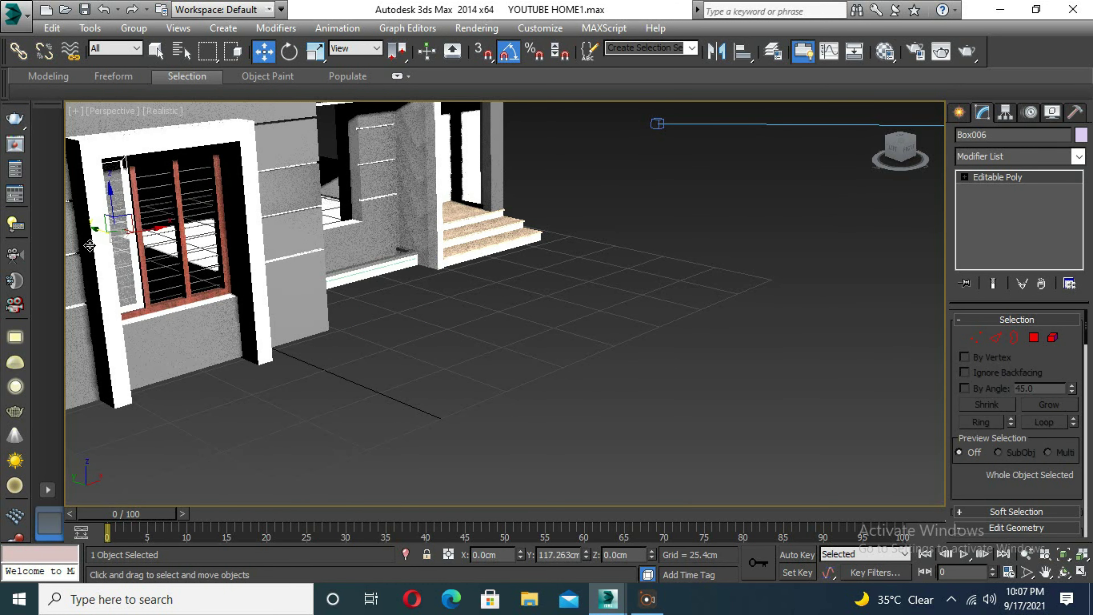
Step: Give the panel the WINDOW wood material and a UVW Map, then collapse to Editable Poly
key(m)
click(426, 180)
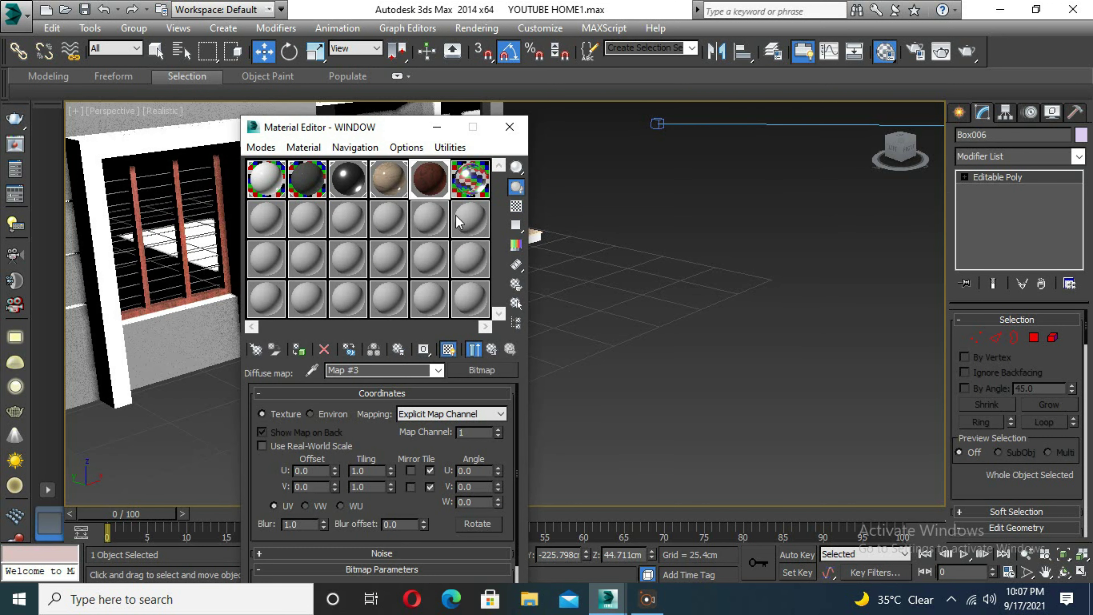
drag(388, 127, 241, 157)
click(1078, 156)
click(1010, 418)
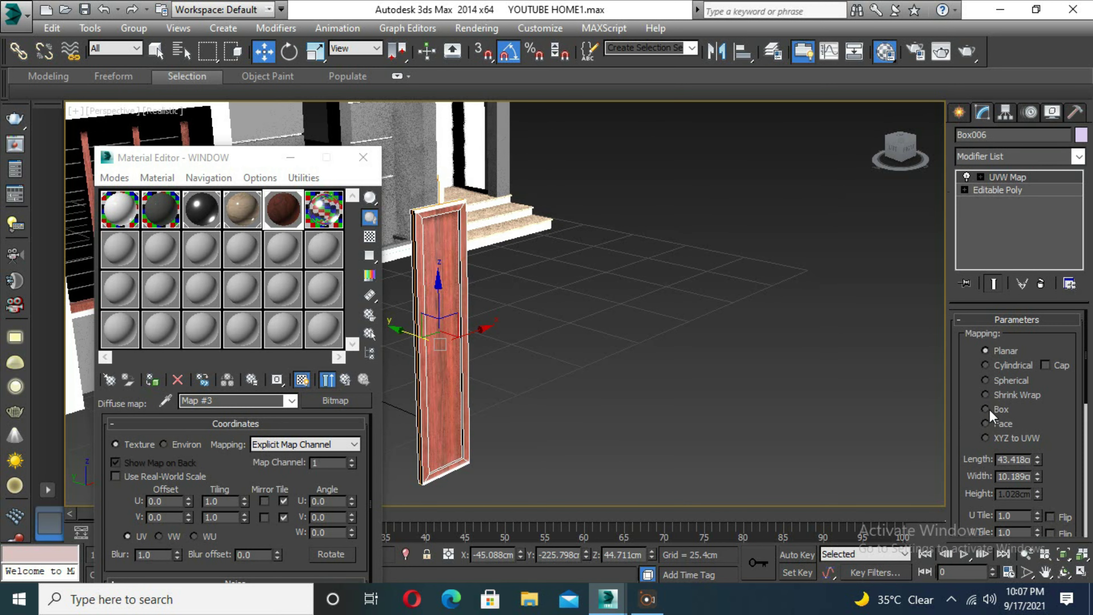
right_click(416, 332)
click(689, 501)
click(1034, 338)
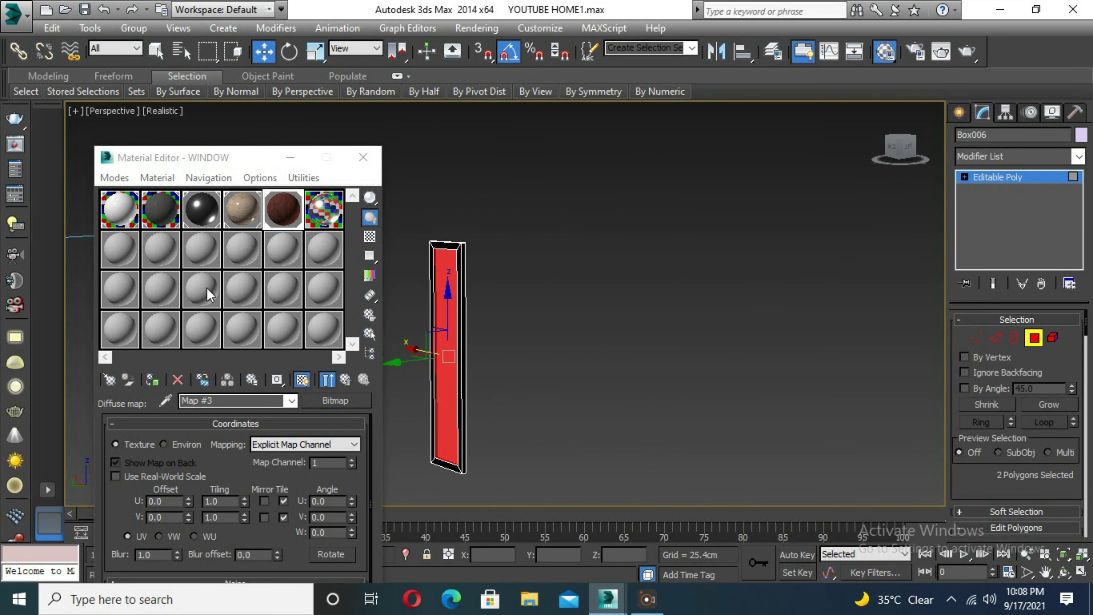
click(363, 157)
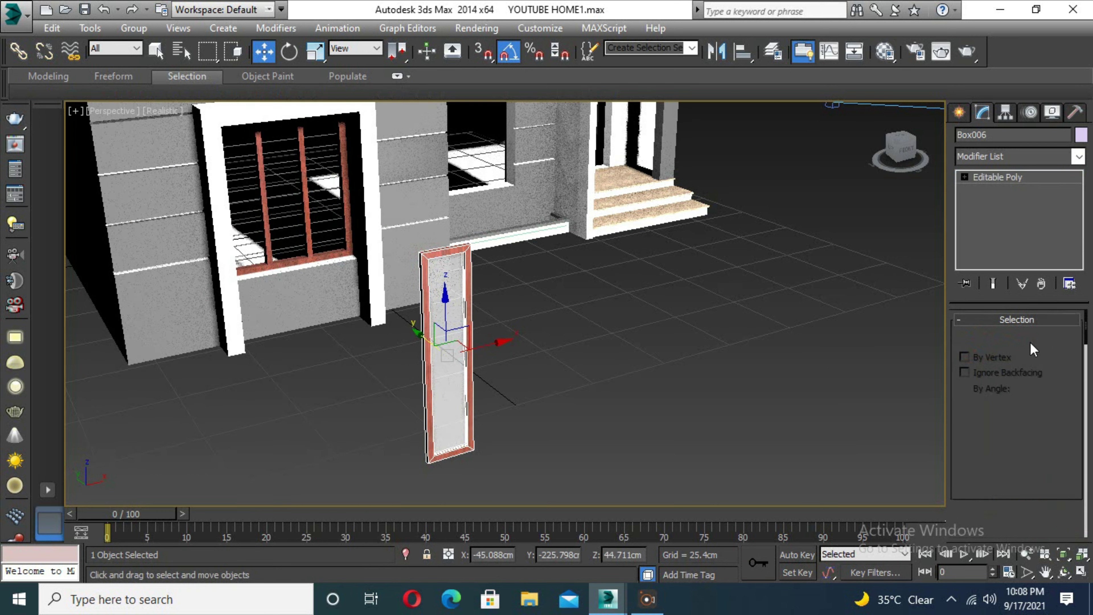
Step: Place the panel in the window opening and clone a copy, Box007, beside it
mouse_move(217, 208)
mouse_down()
mouse_move(176, 183)
mouse_move(244, 183)
mouse_up()
scroll(258, 198, up, 3)
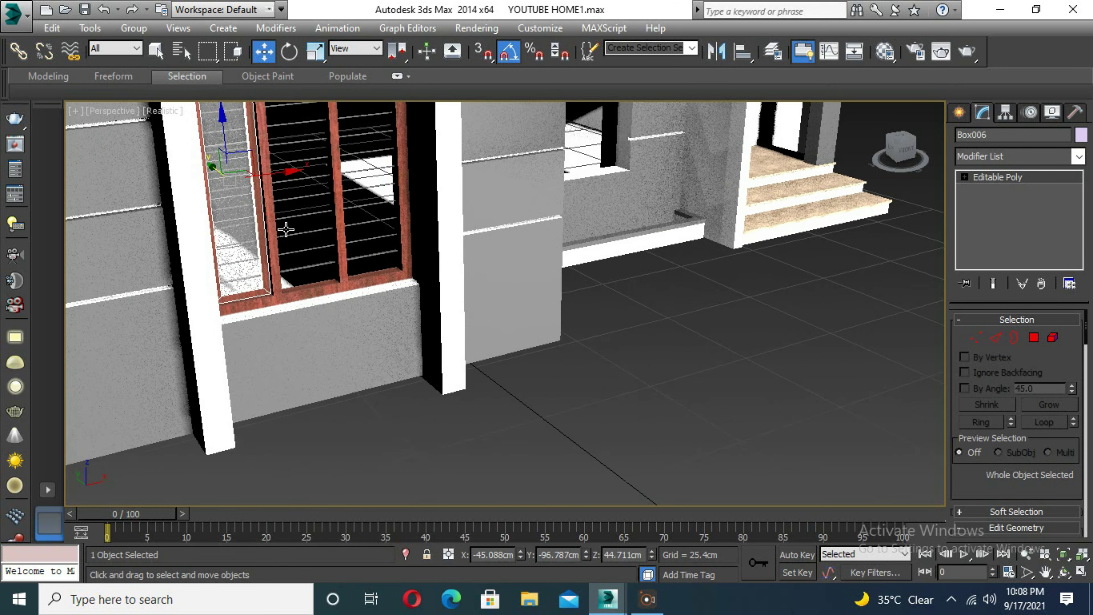
scroll(288, 227, up, 3)
alt+middle_drag(277, 164, 298, 200)
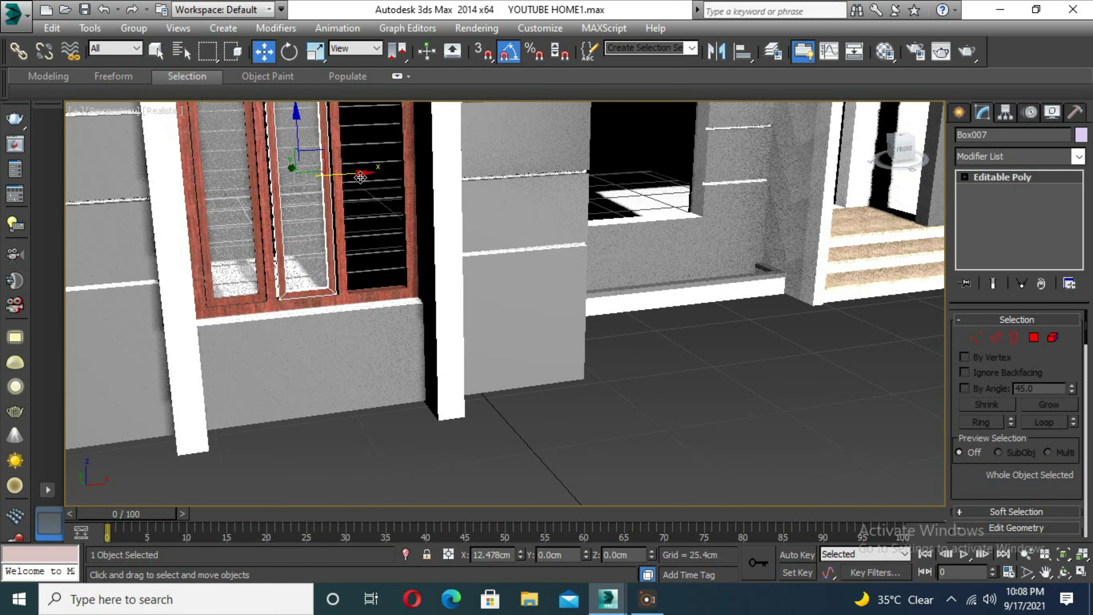
shift+drag(297, 172, 374, 173)
Step: Clone the shutter panel into the third window bay in a maximized Front view
key(Return)
key(alt+w)
right_click(487, 210)
key(alt+w)
shift+drag(518, 325, 648, 328)
key(Return)
Step: Ungroup the window assembly and convert the frame parts to editable geometry
click(401, 133)
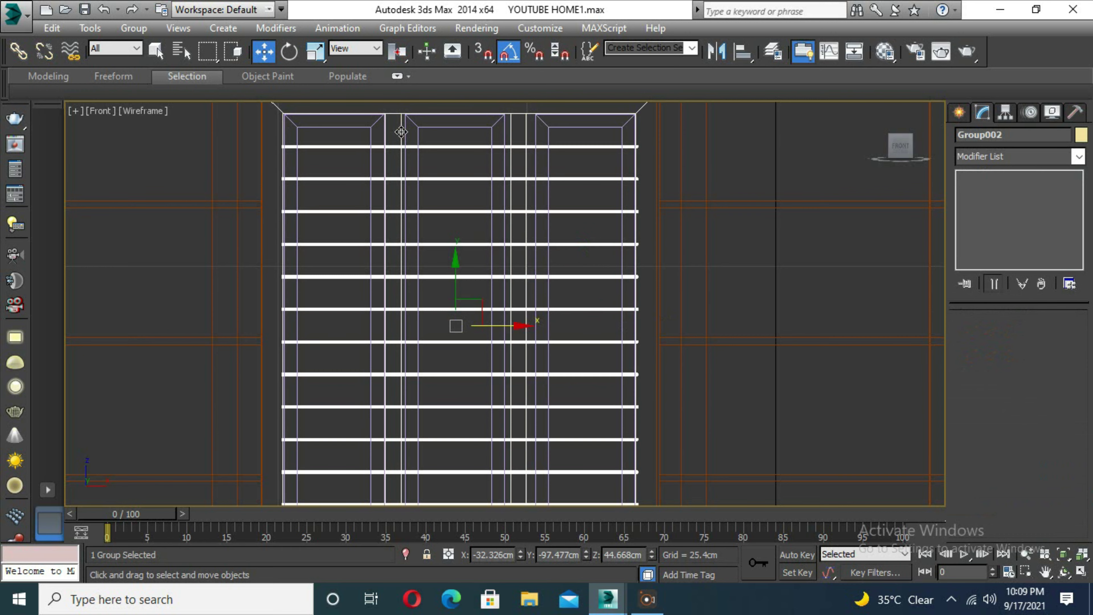
click(134, 28)
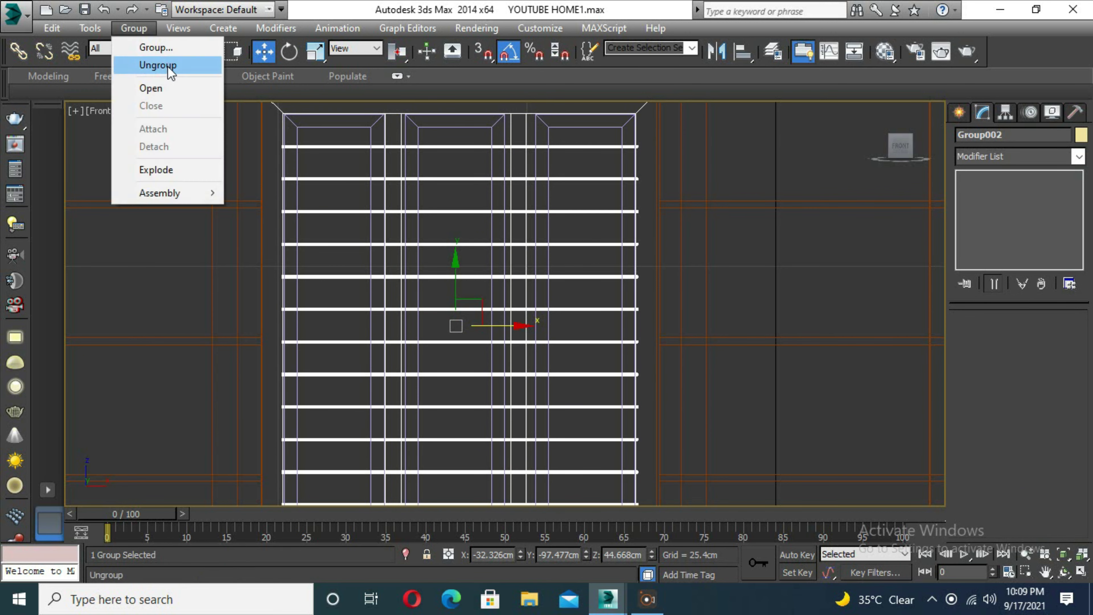
click(170, 70)
scroll(476, 273, up, 2)
scroll(507, 206, up, 2)
right_click(506, 205)
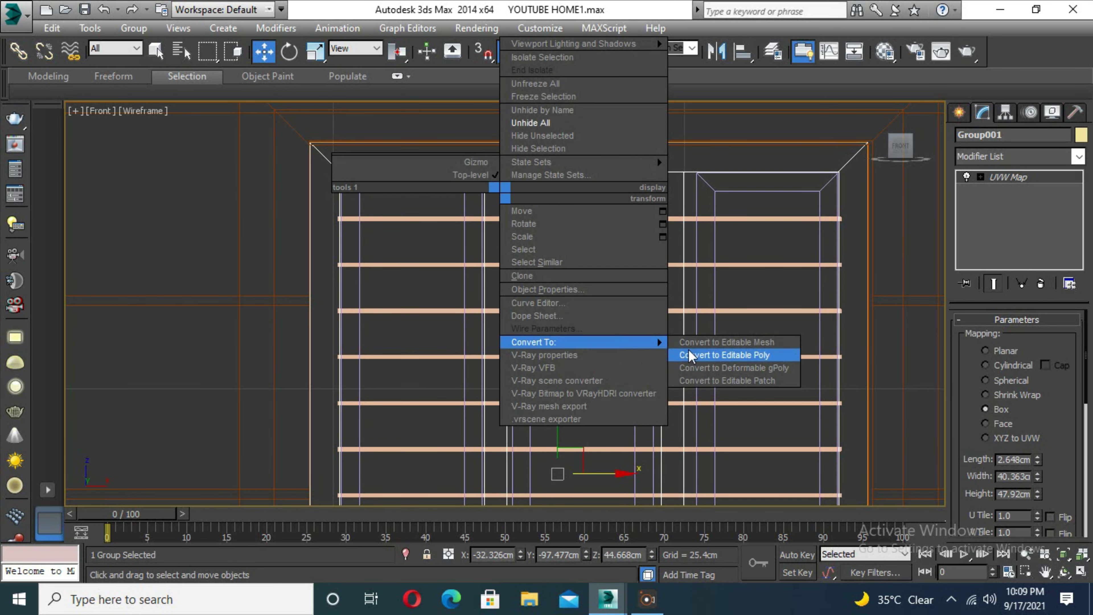
click(769, 356)
click(134, 28)
click(163, 66)
Step: Adjust the corner vertices of the frame, first shutter and rectangular frame part
click(505, 200)
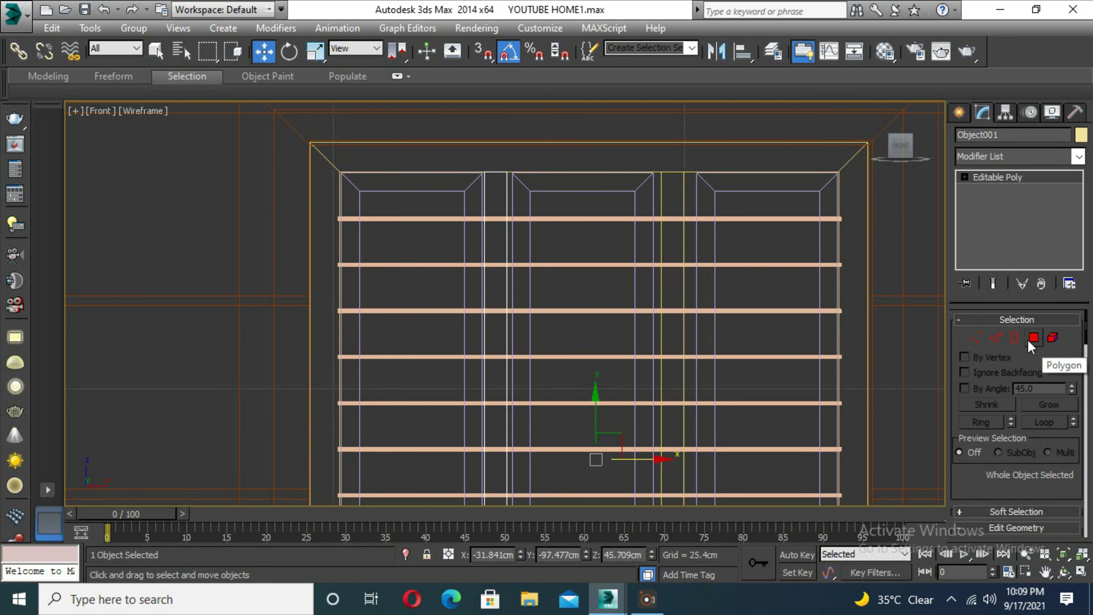
click(996, 339)
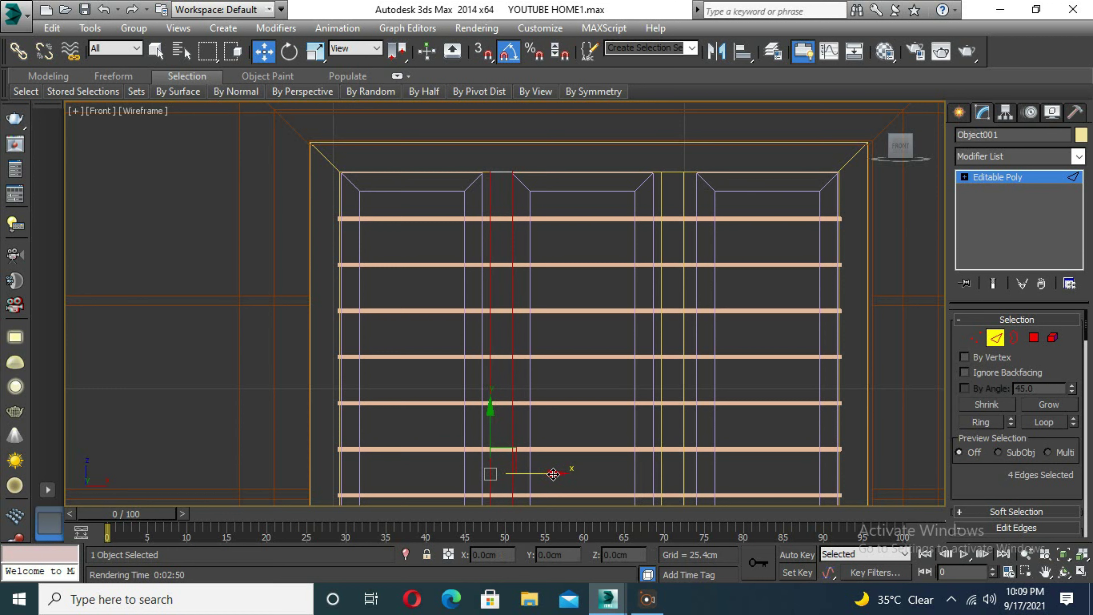
key(2)
click(537, 288)
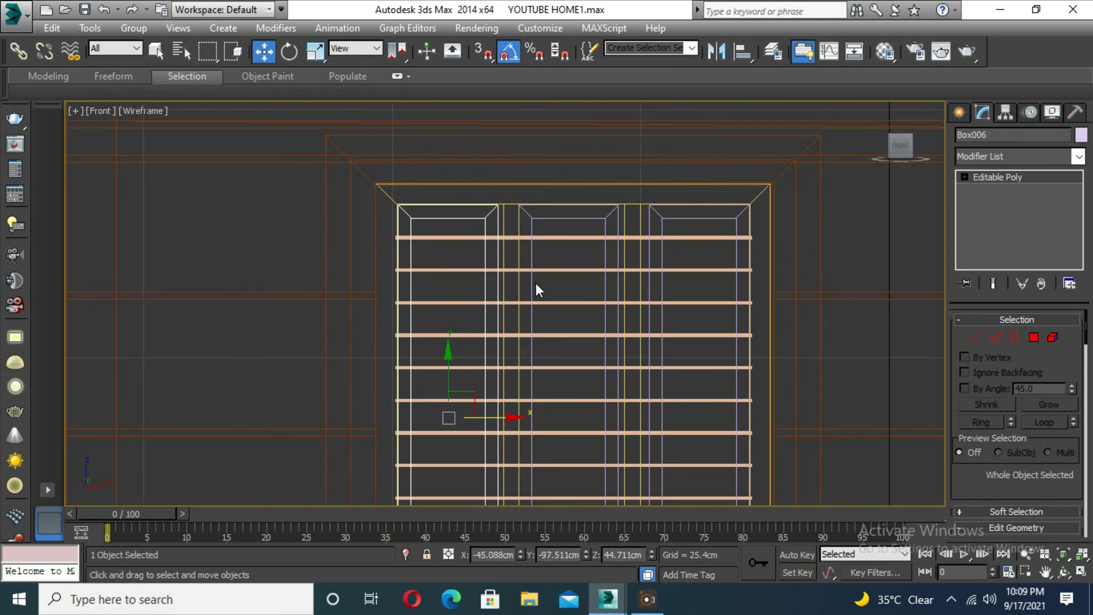
scroll(537, 288, down, 3)
key(1)
scroll(537, 391, up, 2)
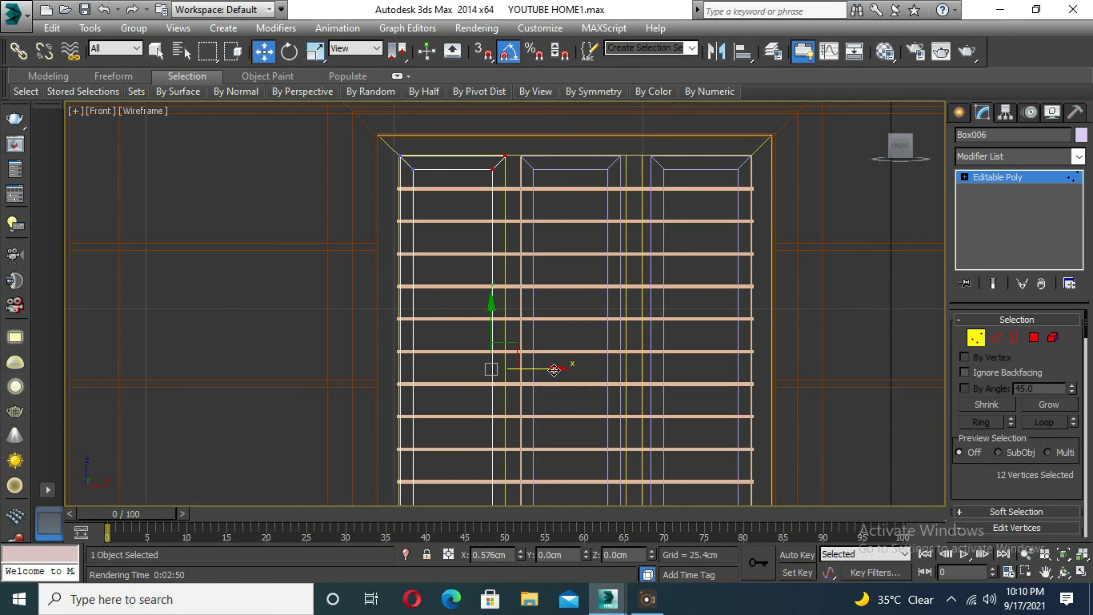
click(972, 334)
click(621, 165)
key(1)
scroll(705, 283, down, 1)
drag(619, 155, 656, 235)
scroll(689, 319, up, 2)
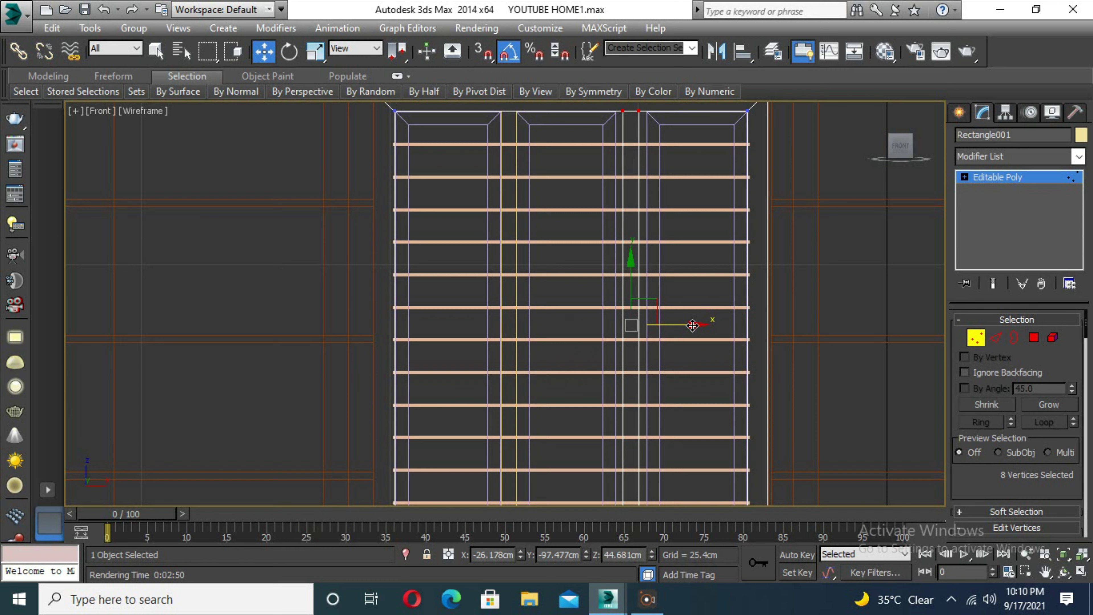
key(1)
Step: Adjust the second and third shutter vertices to fit the frame corners
click(630, 322)
key(1)
scroll(629, 174, down, 2)
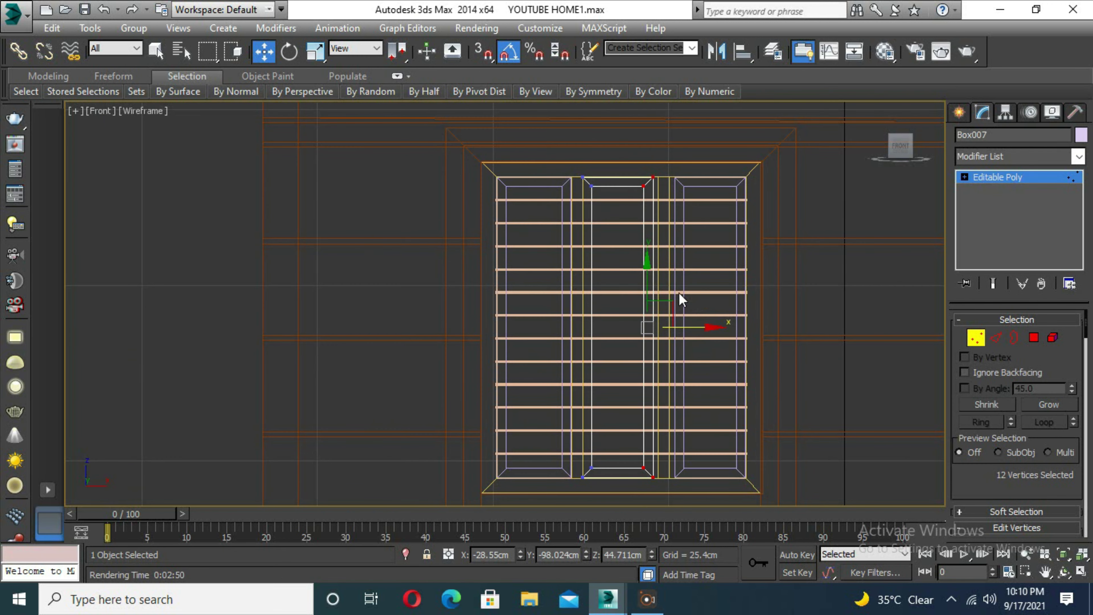
scroll(681, 299, up, 2)
click(969, 332)
click(777, 204)
key(1)
scroll(732, 258, down, 2)
scroll(698, 280, up, 2)
key(1)
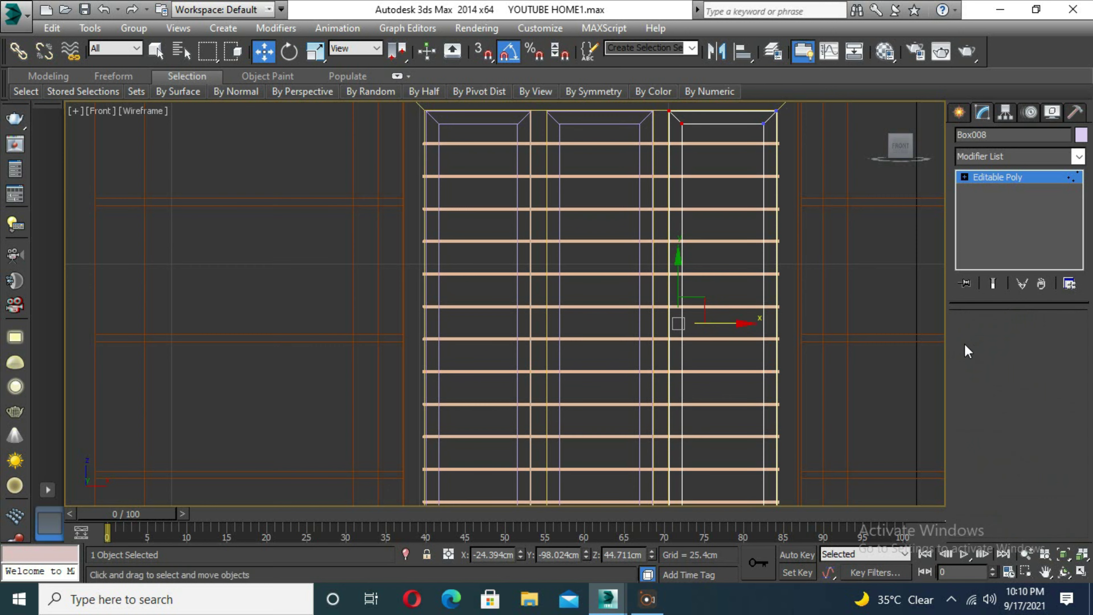
scroll(471, 164, down, 3)
Step: Group all 17 window parts as Group001, then view the whole house front
drag(462, 122, 648, 438)
scroll(649, 438, down, 3)
click(134, 28)
click(149, 47)
key(Return)
key(alt+w)
key(alt+w)
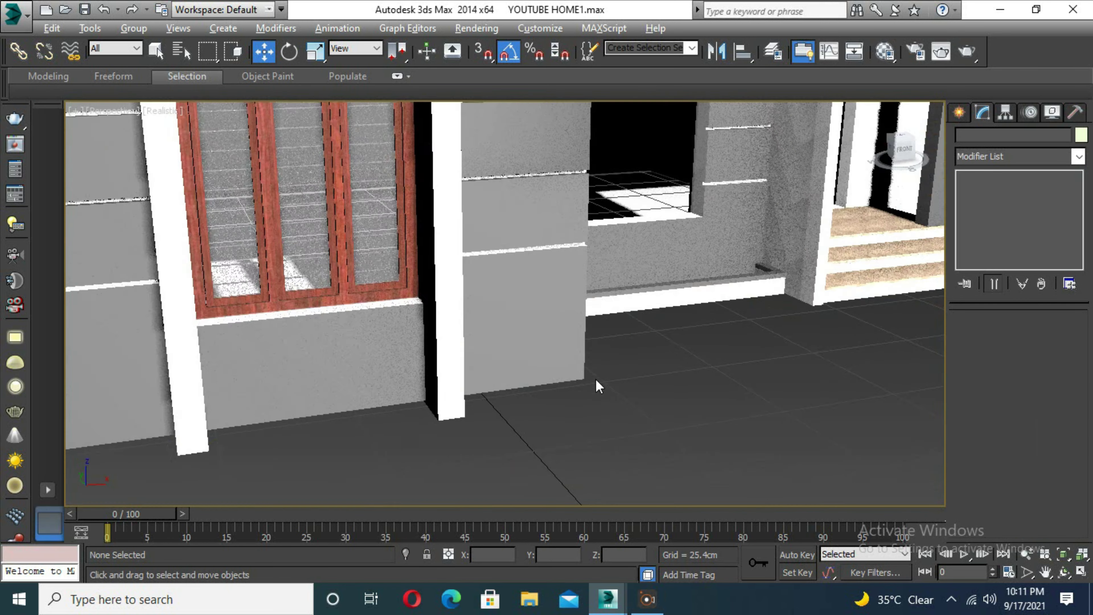
alt+middle_drag(595, 380, 530, 361)
scroll(530, 362, down, 3)
scroll(493, 366, up, 1)
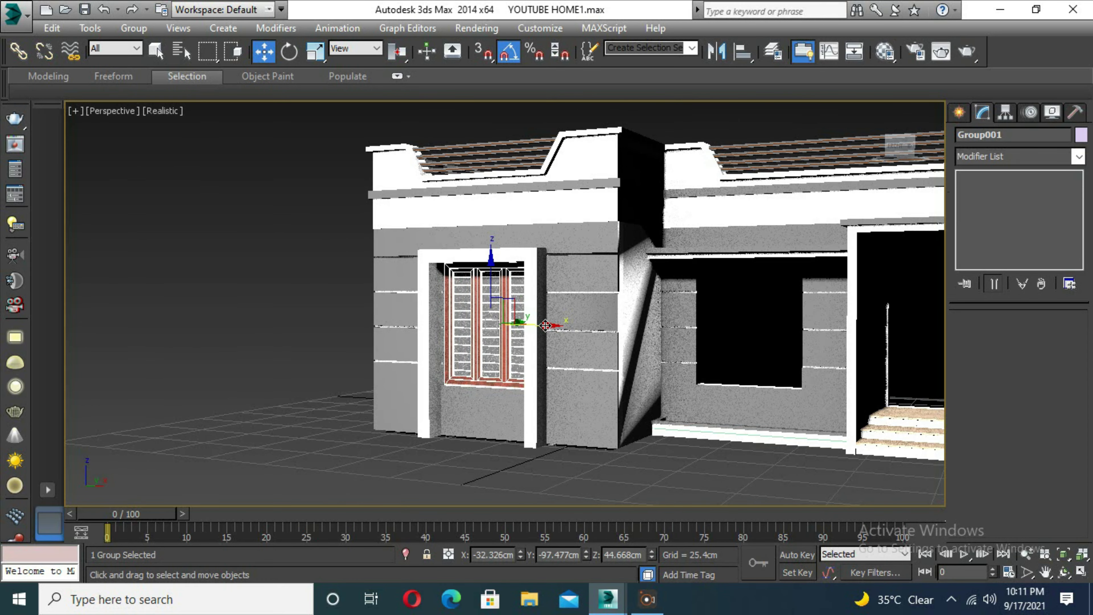
Step: Shift-drag a copy of the window group toward another wall opening
shift+drag(545, 325, 758, 325)
key(Return)
alt+middle_drag(758, 325, 839, 213)
key(alt+w)
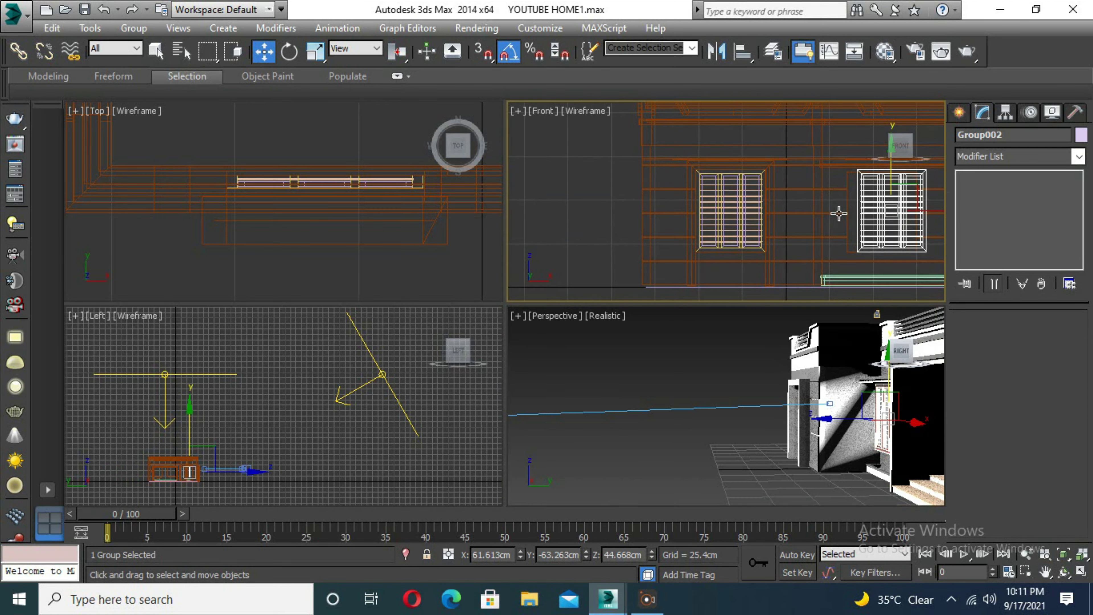
key(alt+w)
key(alt+w)
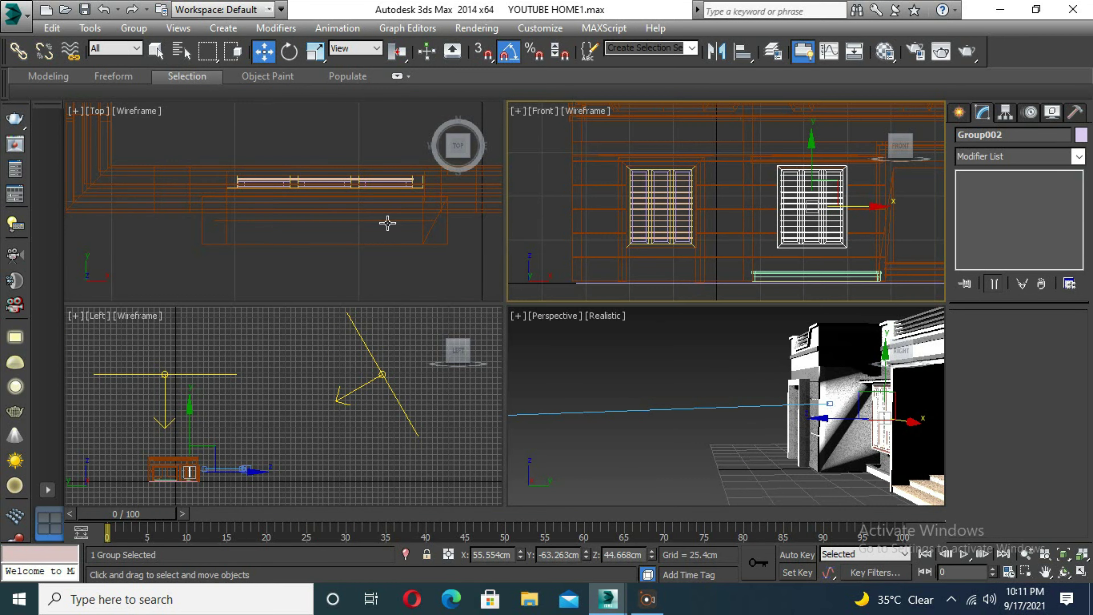
key(alt+w)
mouse_move(739, 304)
alt+middle_down()
mouse_move(766, 366)
mouse_move(603, 377)
alt+middle_up()
scroll(766, 366, down, 5)
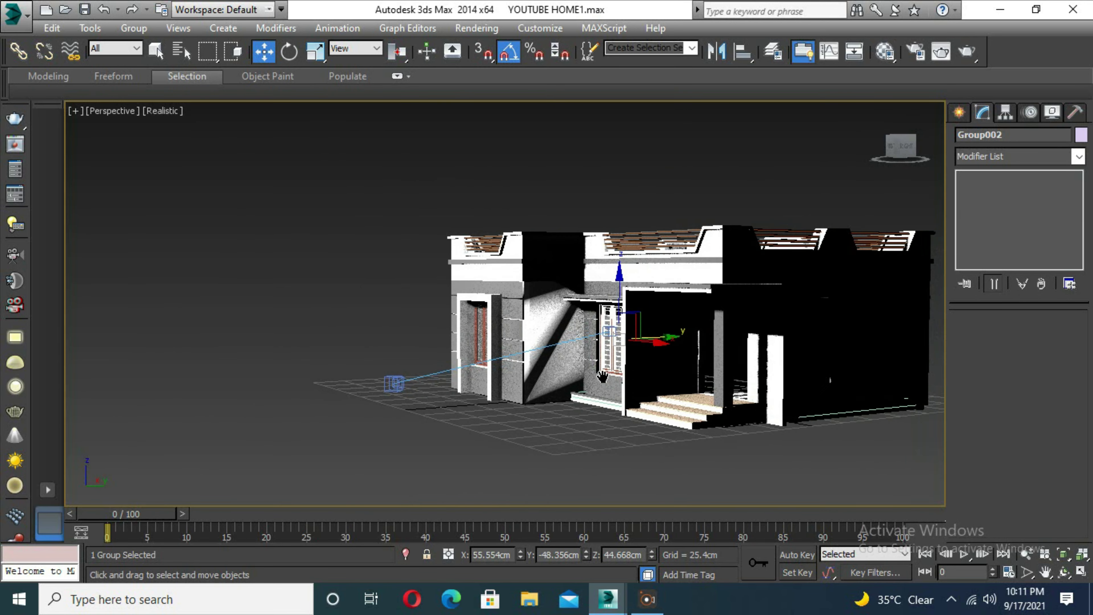
Step: Clone the window group again and switch the viewport to plain shaded display
shift+drag(603, 377, 833, 371)
click(556, 366)
alt+middle_drag(556, 366, 430, 366)
click(163, 111)
click(208, 146)
mouse_move(560, 323)
alt+middle_down()
mouse_move(708, 384)
mouse_move(392, 204)
alt+middle_up()
Step: Rotate the window copy 90° and fit it into the side wall opening
key(e)
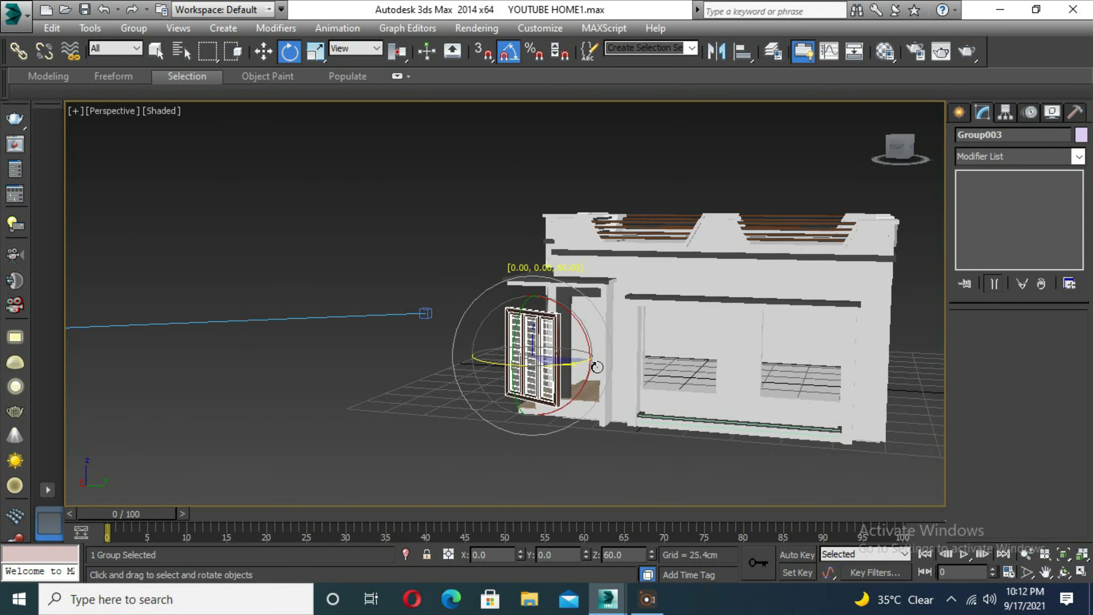
key(alt+w)
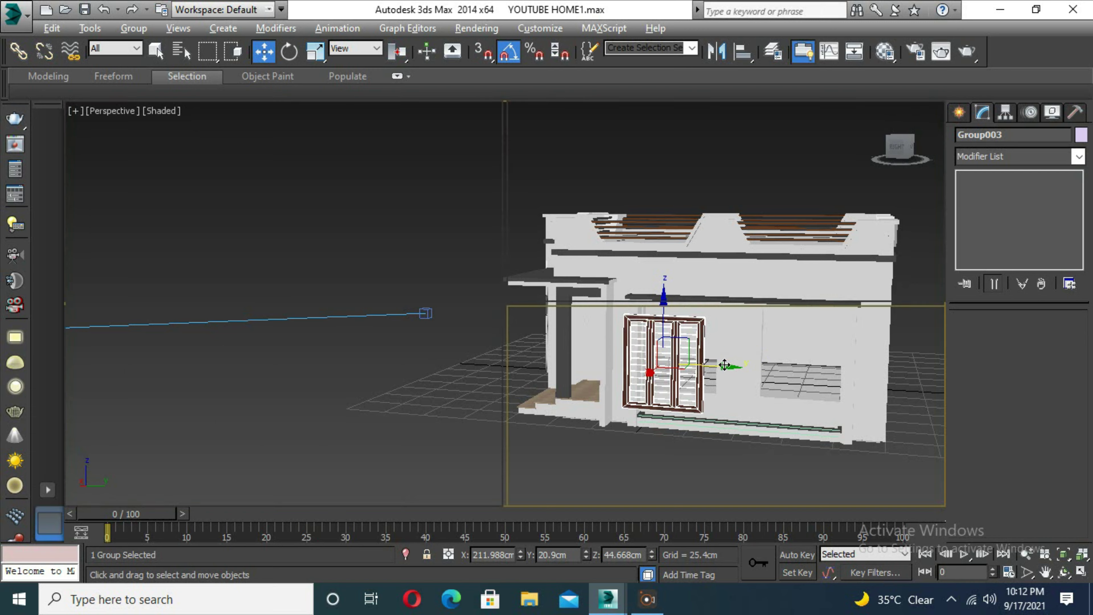
key(alt+w)
scroll(554, 340, up, 4)
drag(554, 340, 754, 336)
mouse_move(753, 336)
alt+middle_down()
mouse_move(861, 355)
mouse_move(810, 341)
mouse_move(830, 322)
mouse_move(802, 297)
alt+middle_up()
drag(802, 296, 800, 296)
Step: Clone another window copy along Y further along the side wall
key(shift+z)
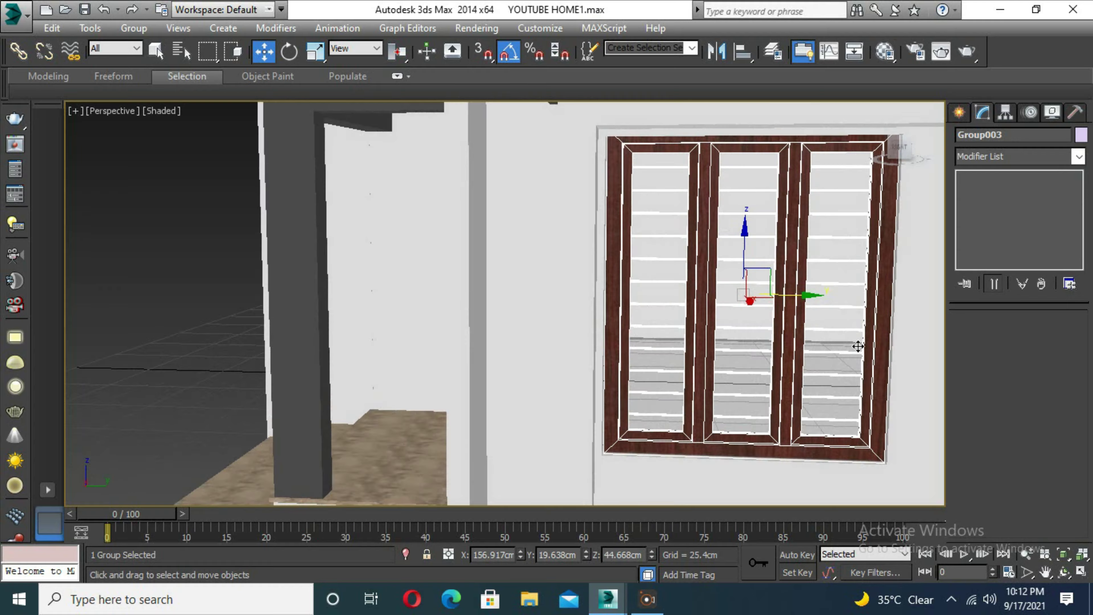
key(shift+z)
key(shift+z)
key(shift+z)
scroll(603, 321, up, 3)
shift+drag(536, 288, 728, 287)
key(Return)
scroll(576, 396, down, 3)
Step: Render the VRayCam camera view with V-Ray, then close the frame buffer
key(c)
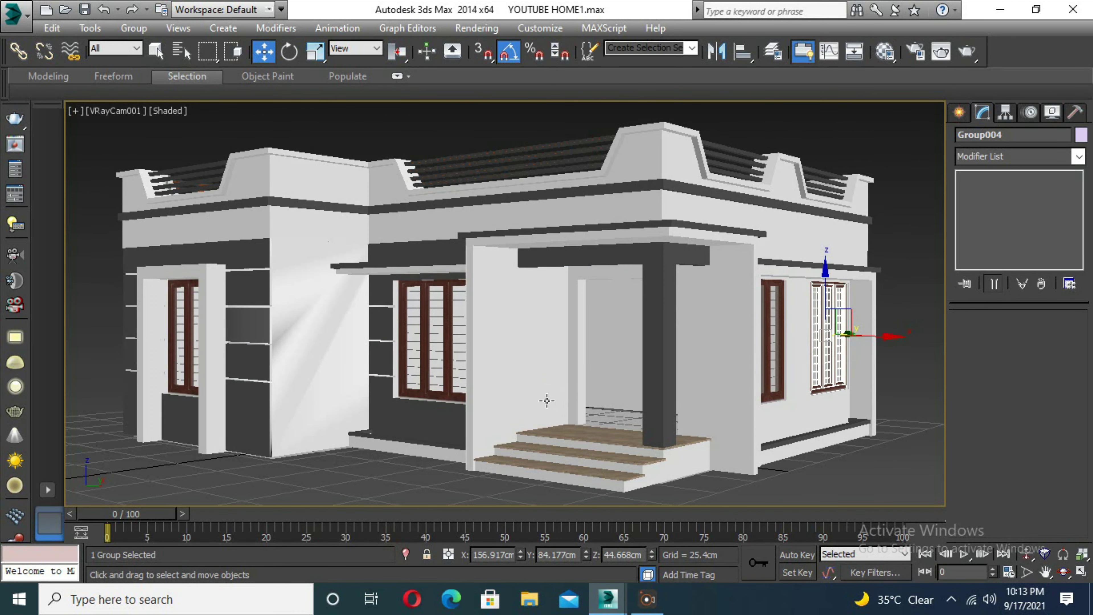
key(shift+q)
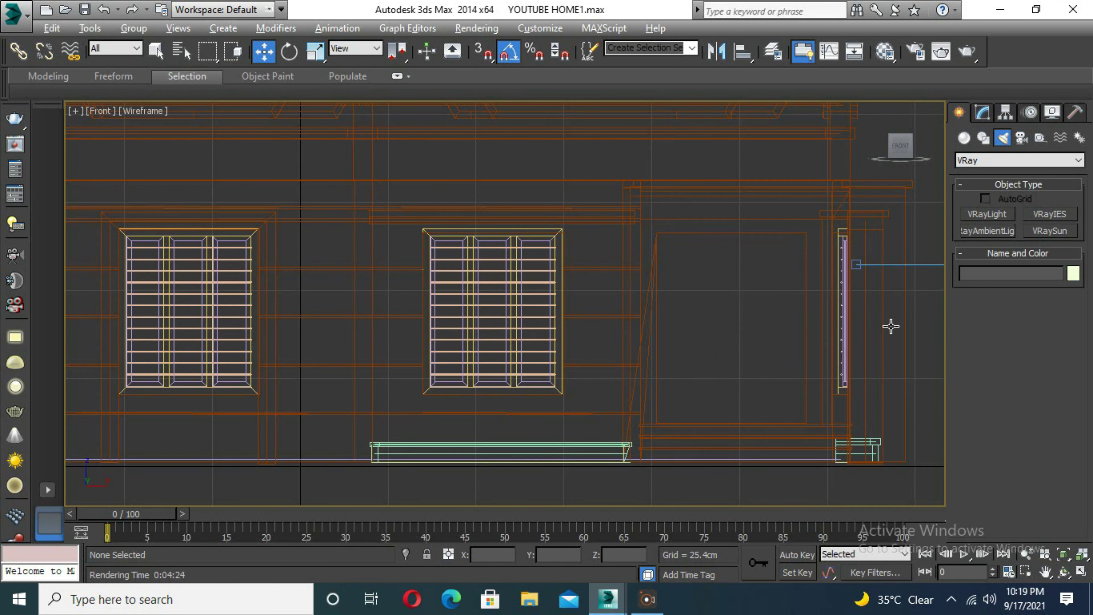
click(964, 138)
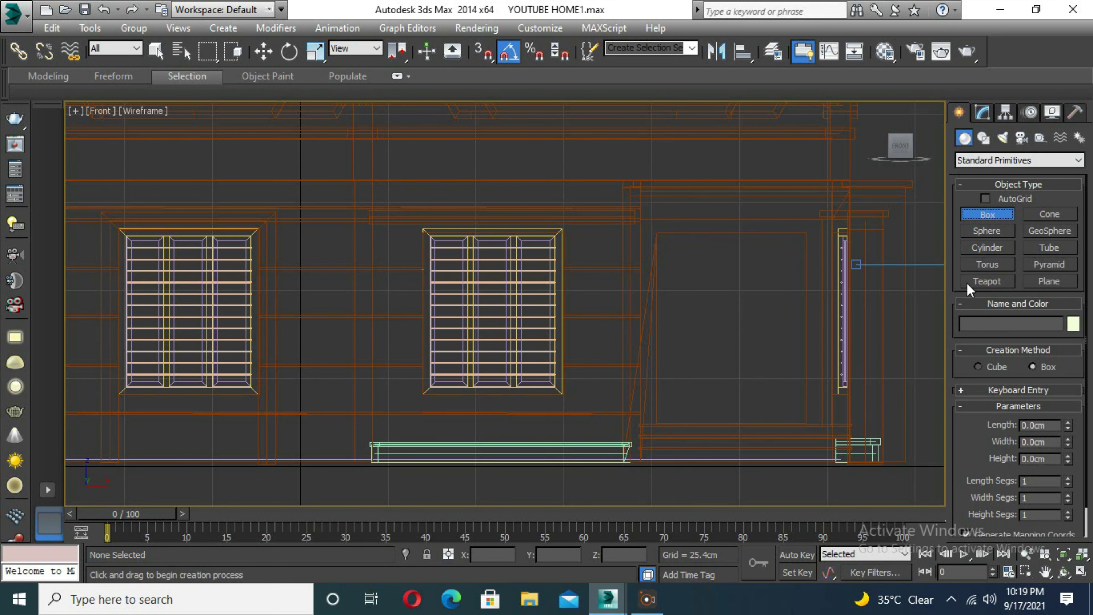
Step: Draw a rectangle over the porch doorway and move it into the opening
click(984, 138)
click(1050, 226)
drag(656, 233, 801, 418)
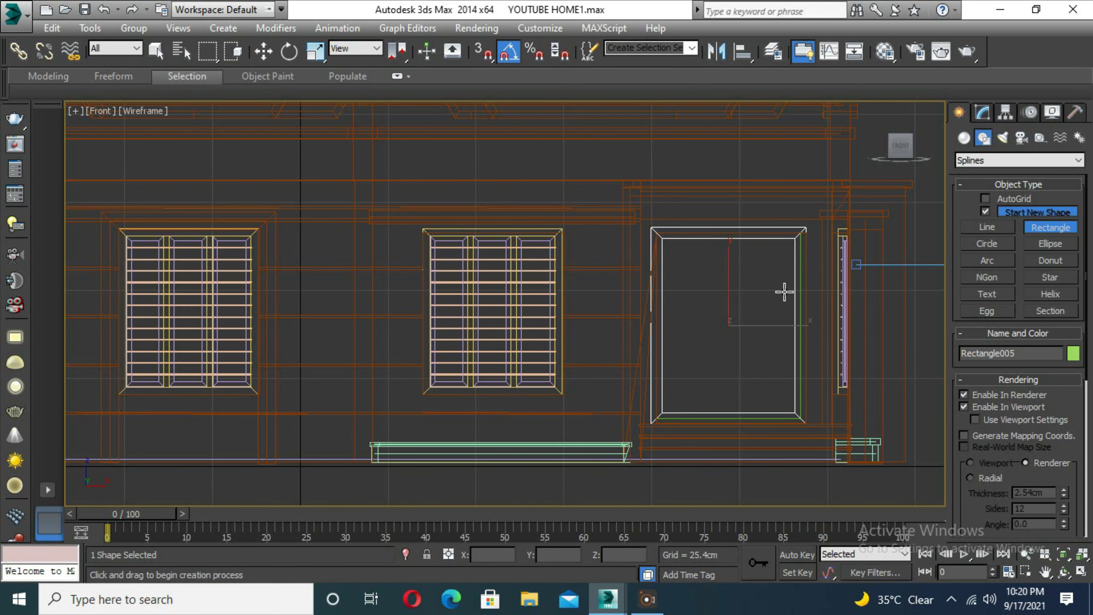
key(alt+w)
right_click(767, 411)
key(alt+w)
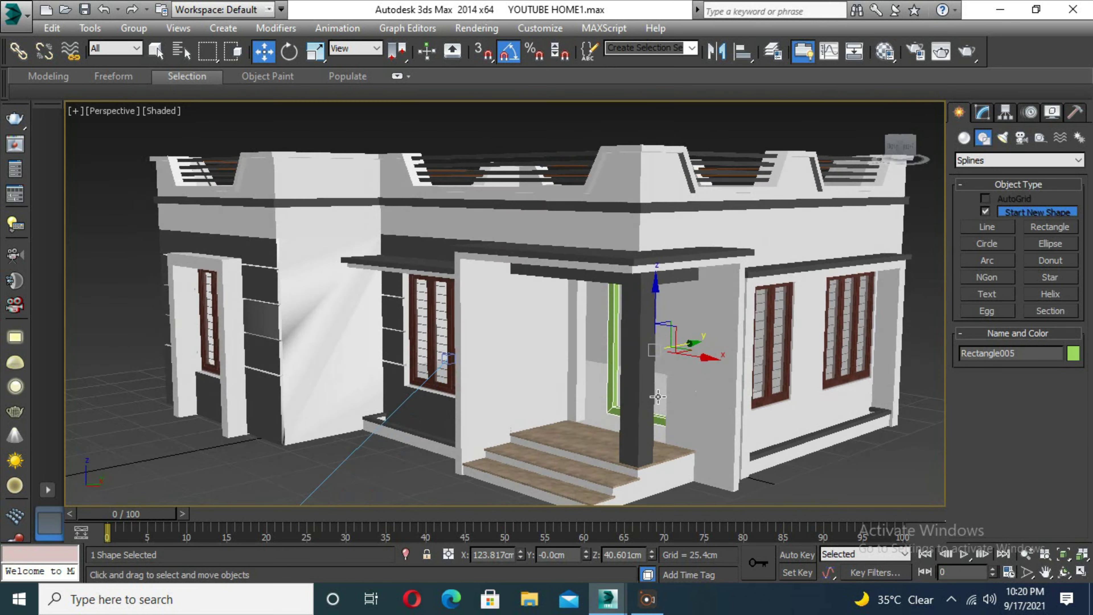
scroll(689, 367, down, 1)
drag(650, 366, 678, 356)
alt+middle_drag(678, 356, 624, 362)
drag(624, 362, 620, 371)
scroll(727, 381, up, 2)
Step: Convert the rectangle to Editable Poly and fit its left and top vertices to the doorway
key(f)
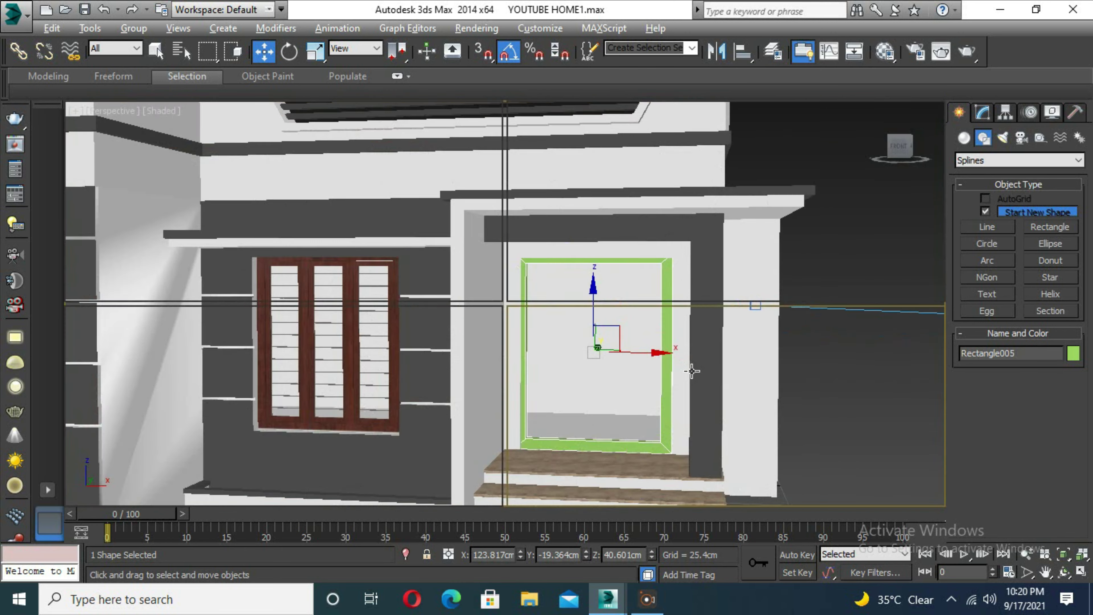
key(F3)
scroll(781, 282, up, 2)
right_click(782, 282)
click(1004, 457)
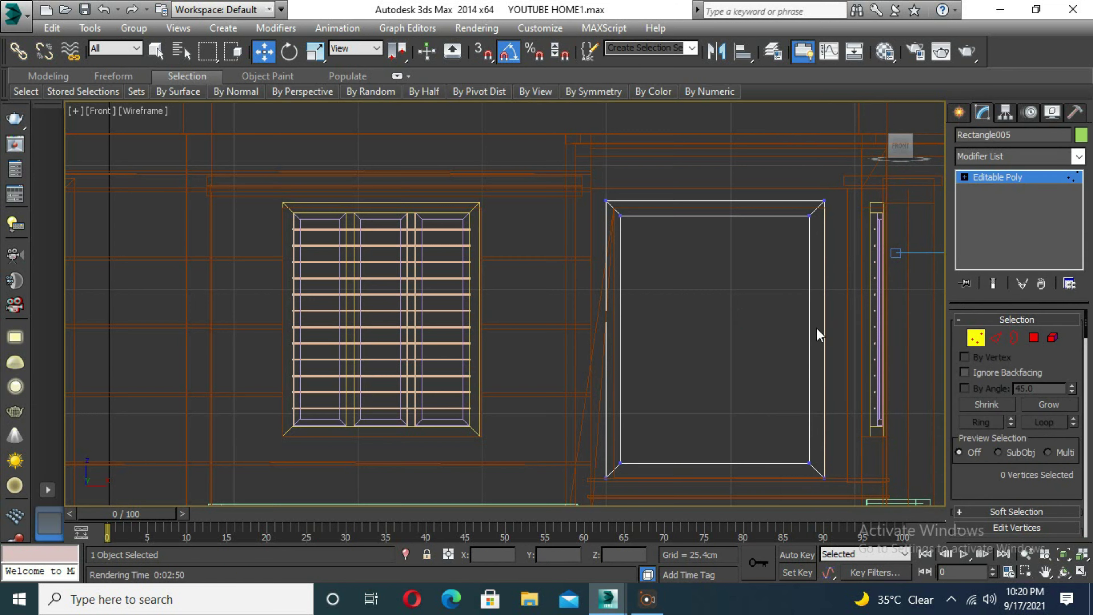
middle_drag(624, 341, 579, 327)
drag(627, 326, 635, 326)
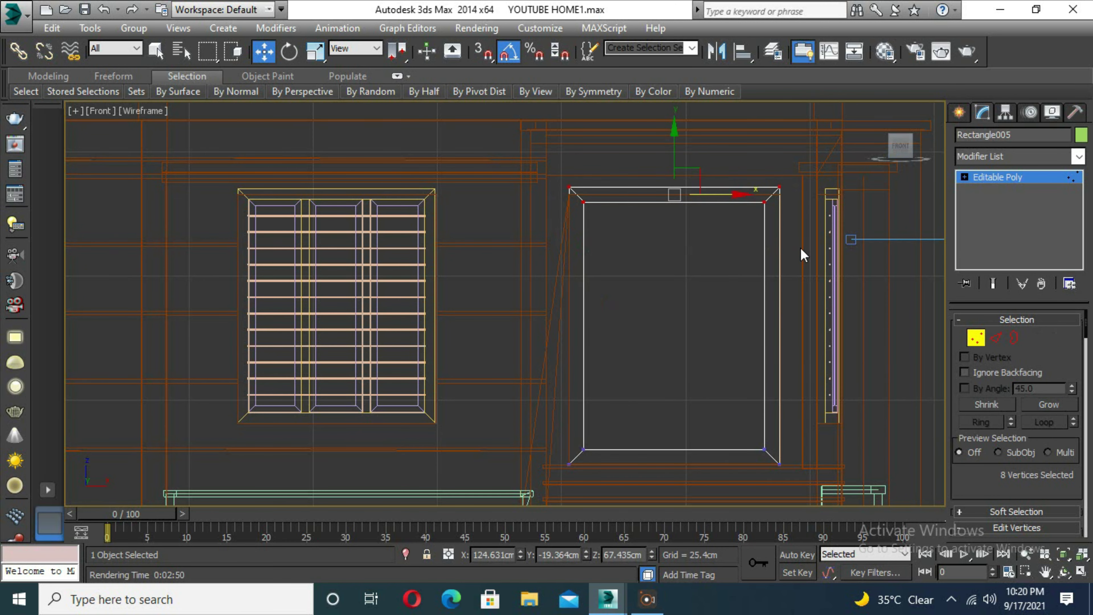
middle_drag(764, 312, 735, 292)
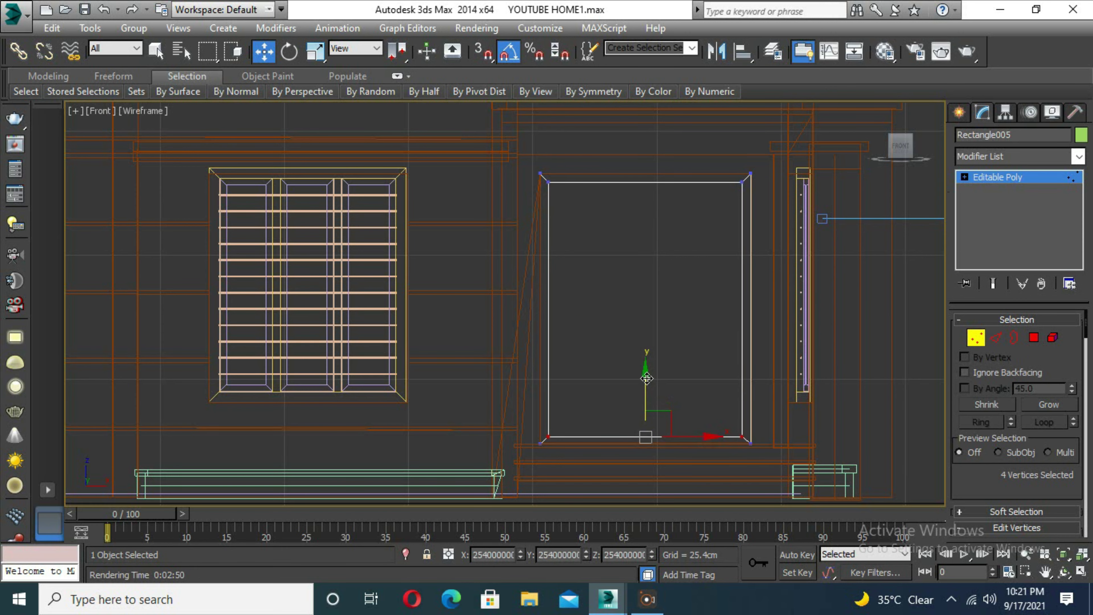
key(1)
key(alt+w)
right_click(804, 419)
key(alt+w)
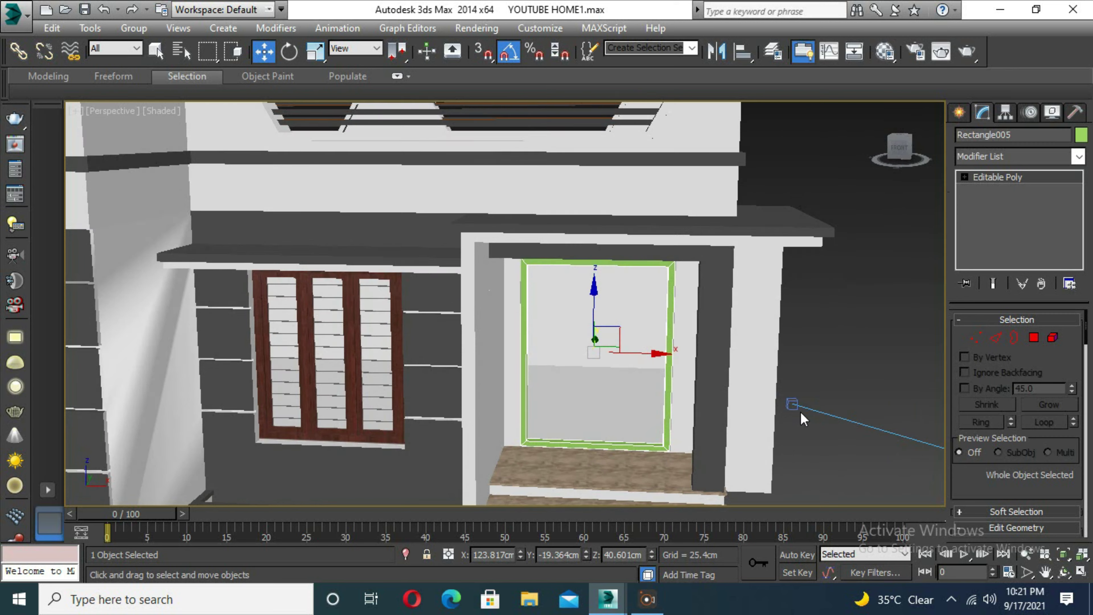
key(2)
scroll(558, 444, up, 2)
Step: Connect the frame's top and bottom edges with 2 pinched segments
click(569, 444)
alt+middle_drag(594, 434, 586, 243)
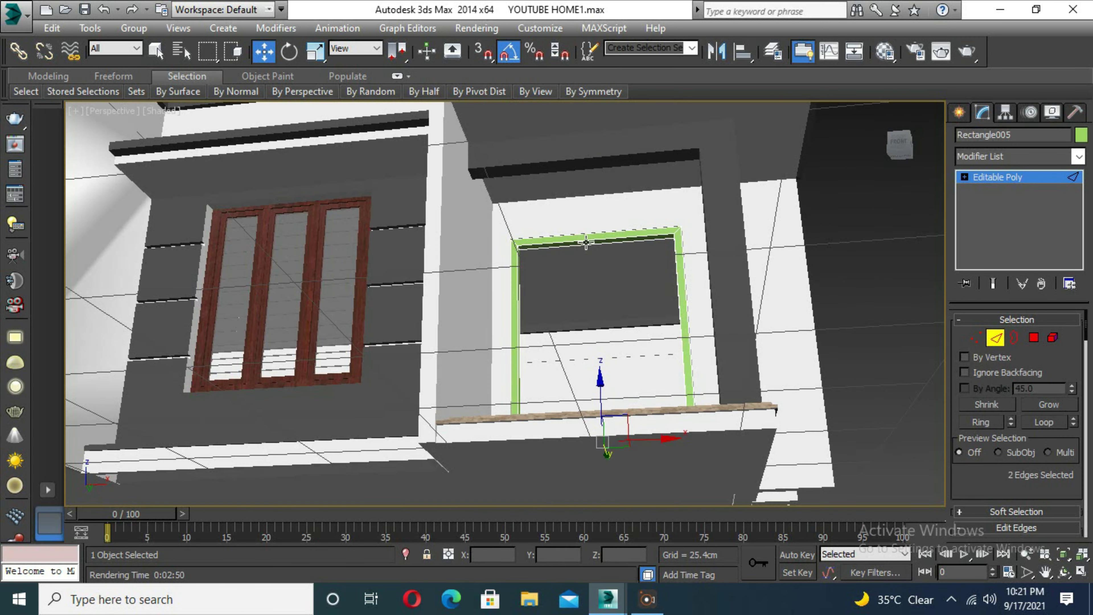
alt+middle_drag(595, 335, 598, 388)
scroll(1016, 431, down, 2)
click(1070, 478)
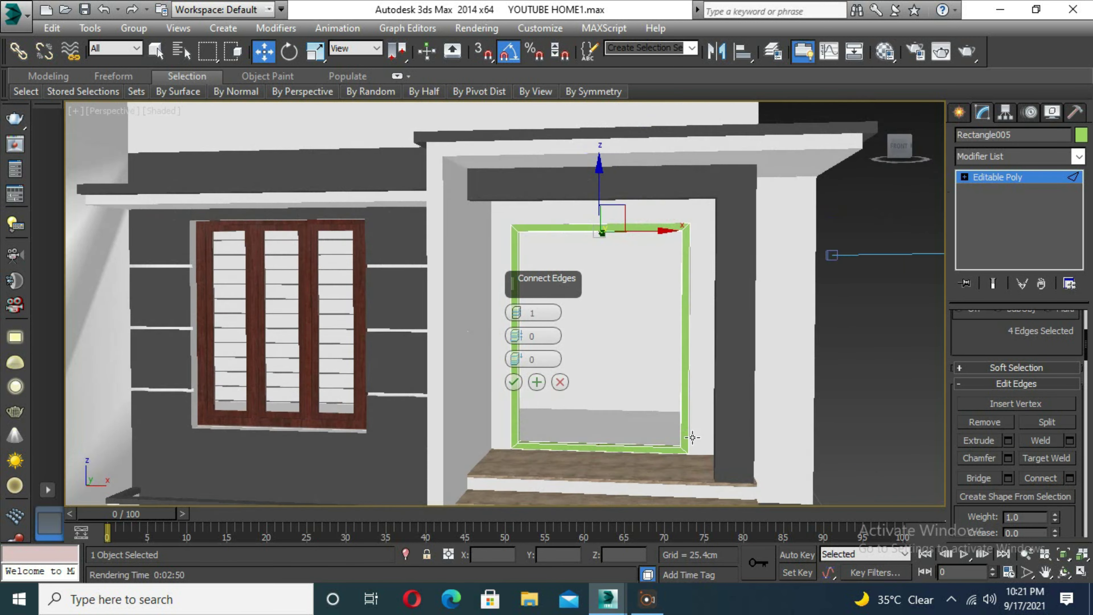
alt+middle_drag(690, 439, 517, 317)
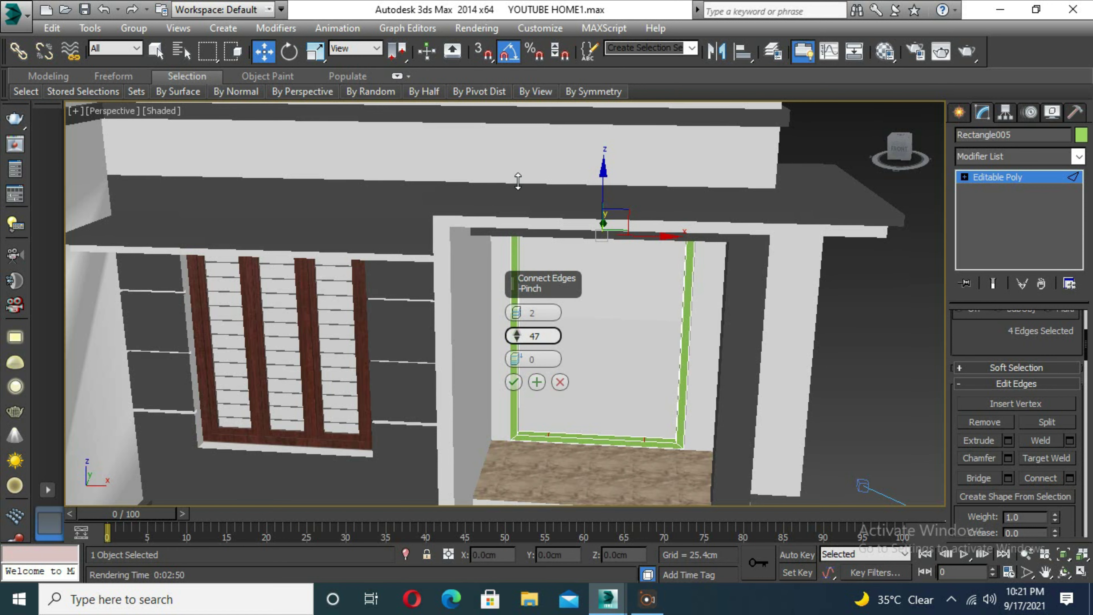
click(513, 382)
Step: Chamfer the new edges and bridge the polygons into two vertical bars
click(1009, 458)
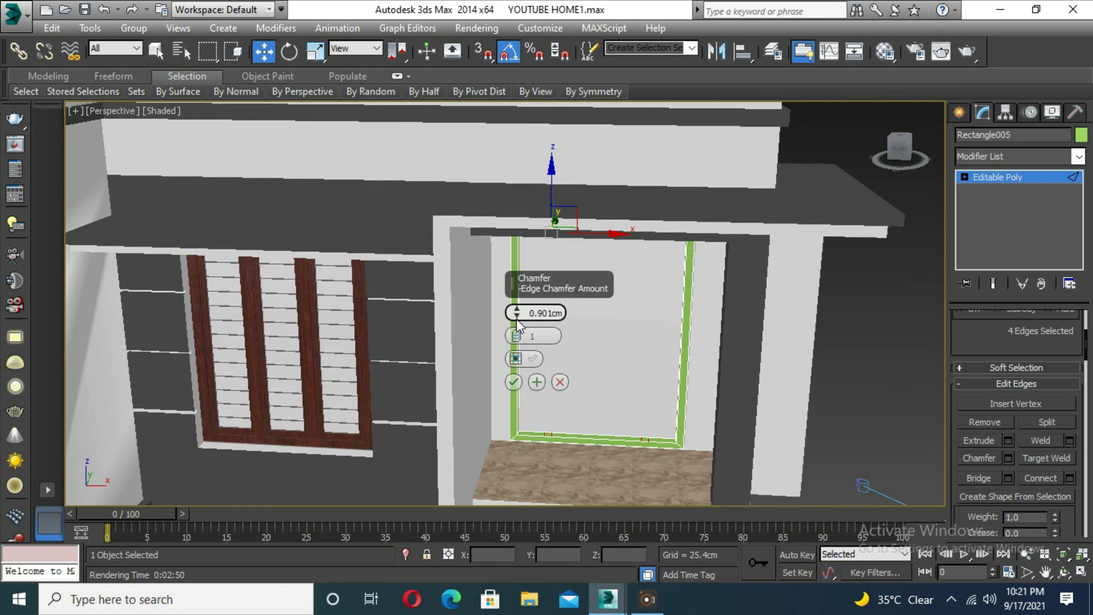
click(514, 382)
key(4)
ctrl+click(644, 441)
alt+middle_drag(643, 441, 577, 384)
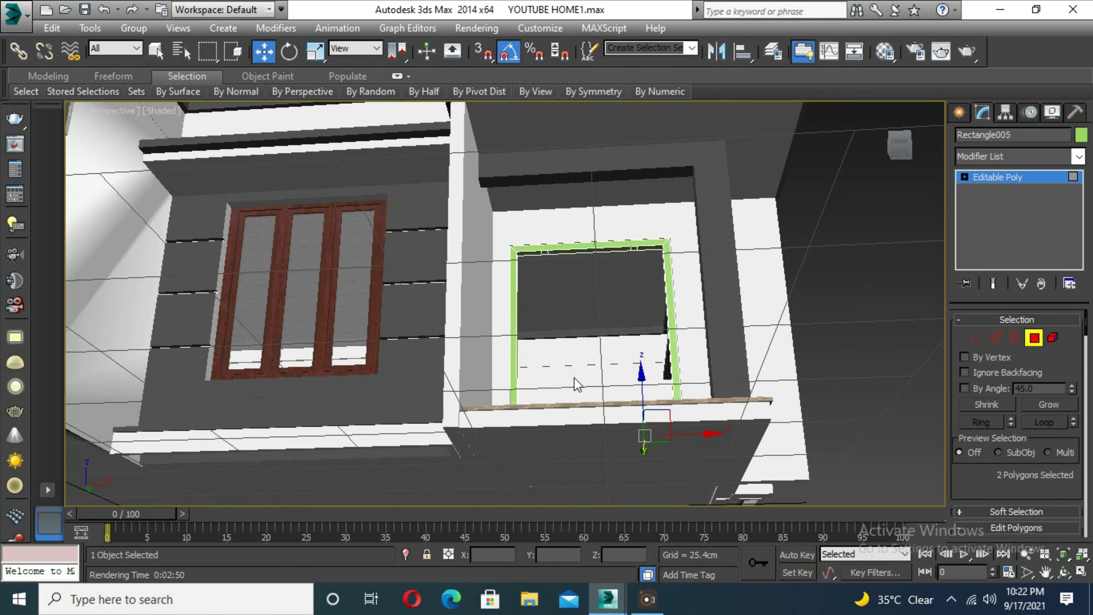
scroll(1016, 431, down, 5)
scroll(1016, 431, down, 1)
click(979, 457)
Step: Start a thin cylinder from Standard Primitives in the front doorway view
alt+middle_drag(861, 345, 637, 404)
scroll(540, 417, up, 2)
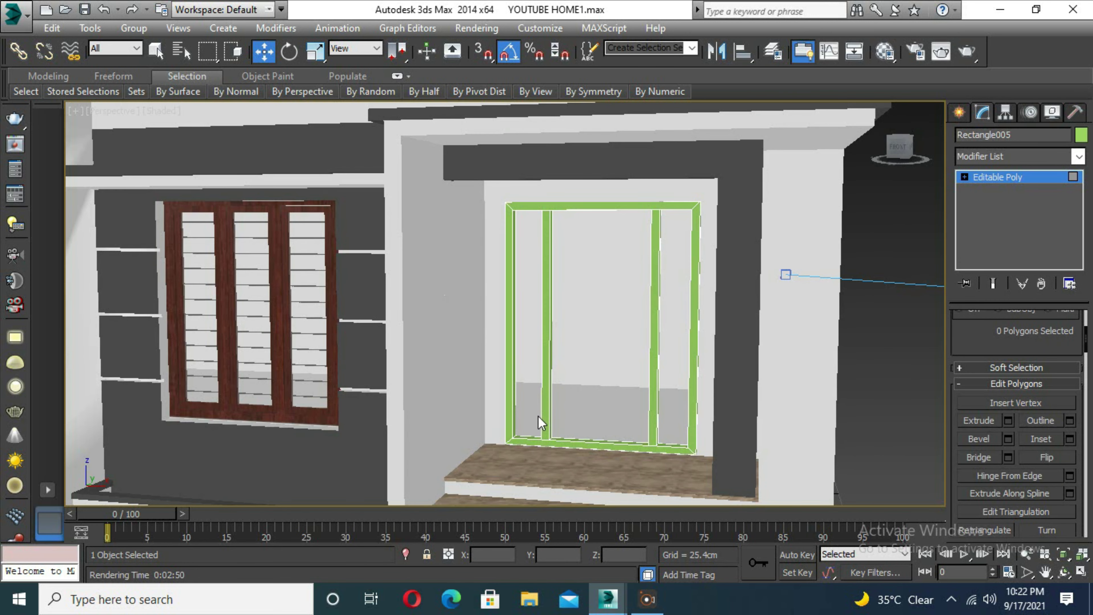
scroll(569, 447, down, 3)
scroll(515, 415, up, 1)
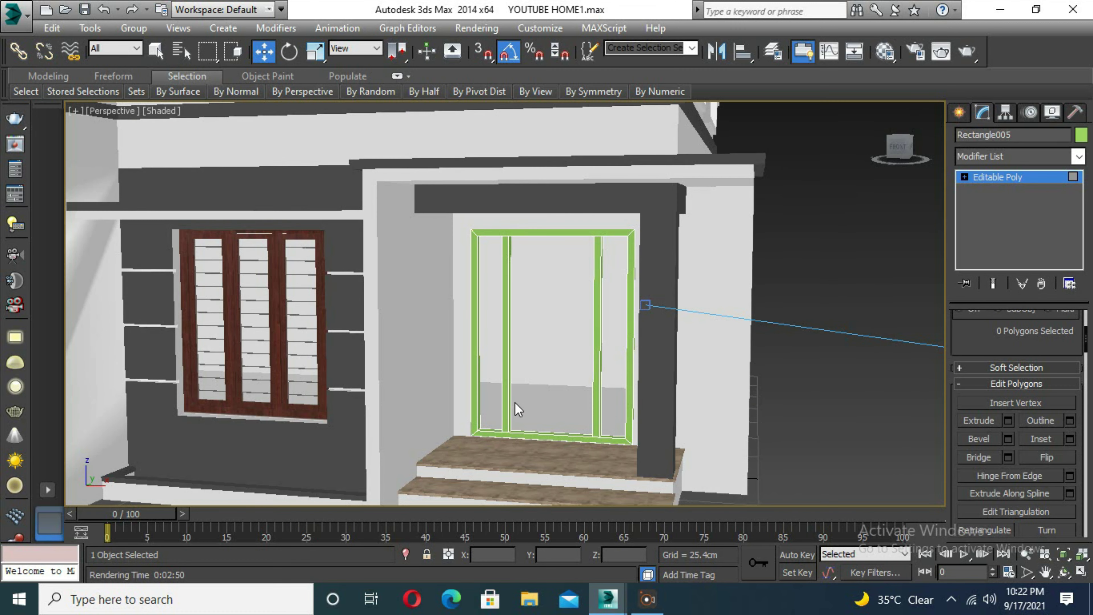
click(960, 112)
click(965, 138)
click(989, 247)
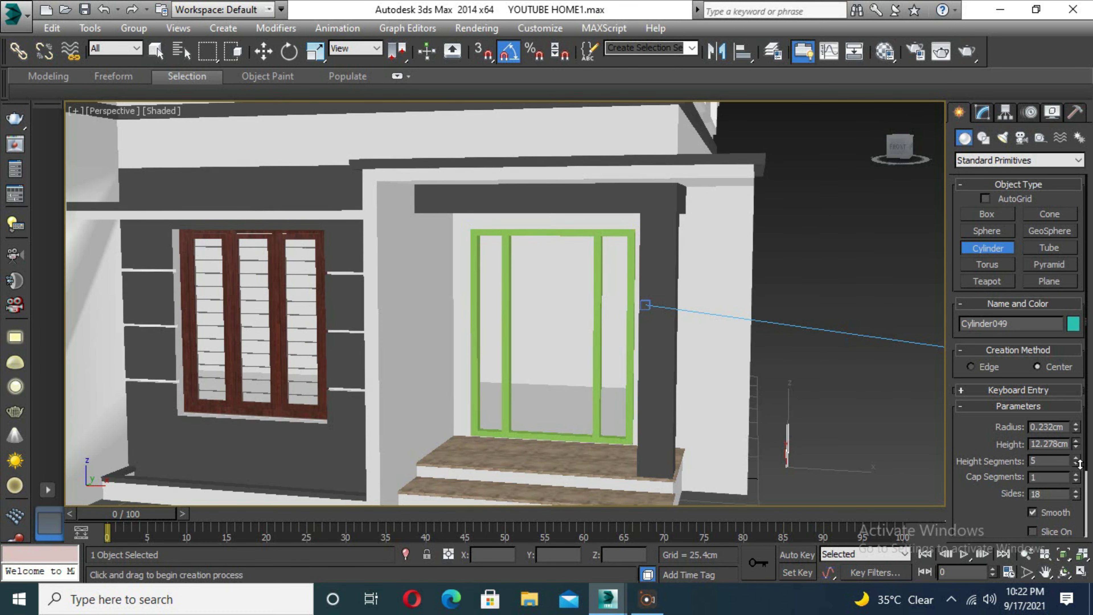
Step: Rotate the cylinder horizontal and set Height 6.887cm and Radius 0.105cm
key(e)
key(alt+w)
key(alt+w)
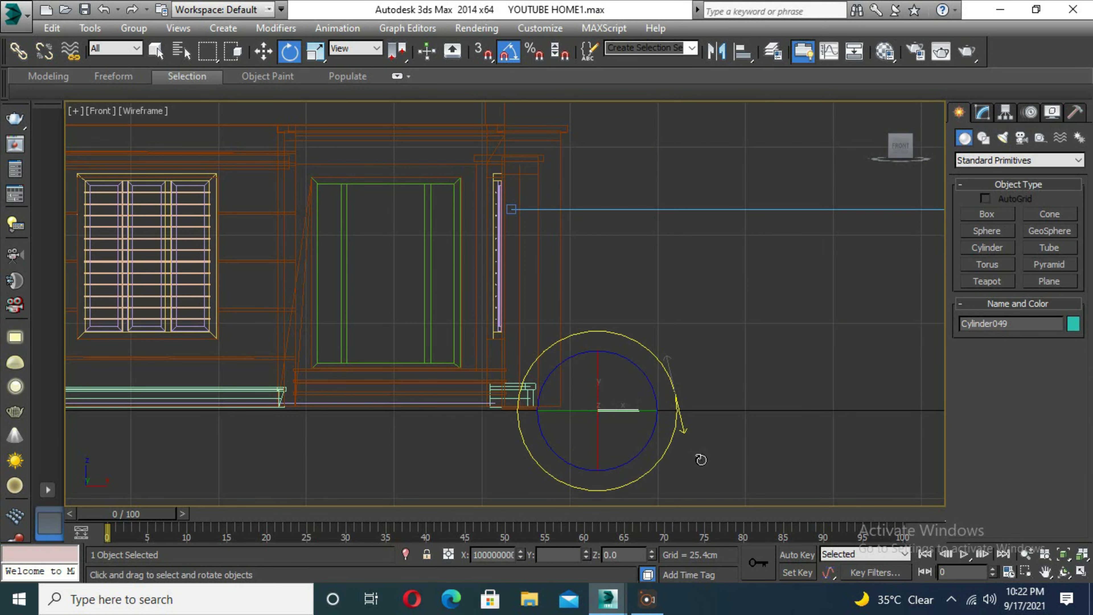
key(w)
scroll(154, 358, up, 5)
click(982, 112)
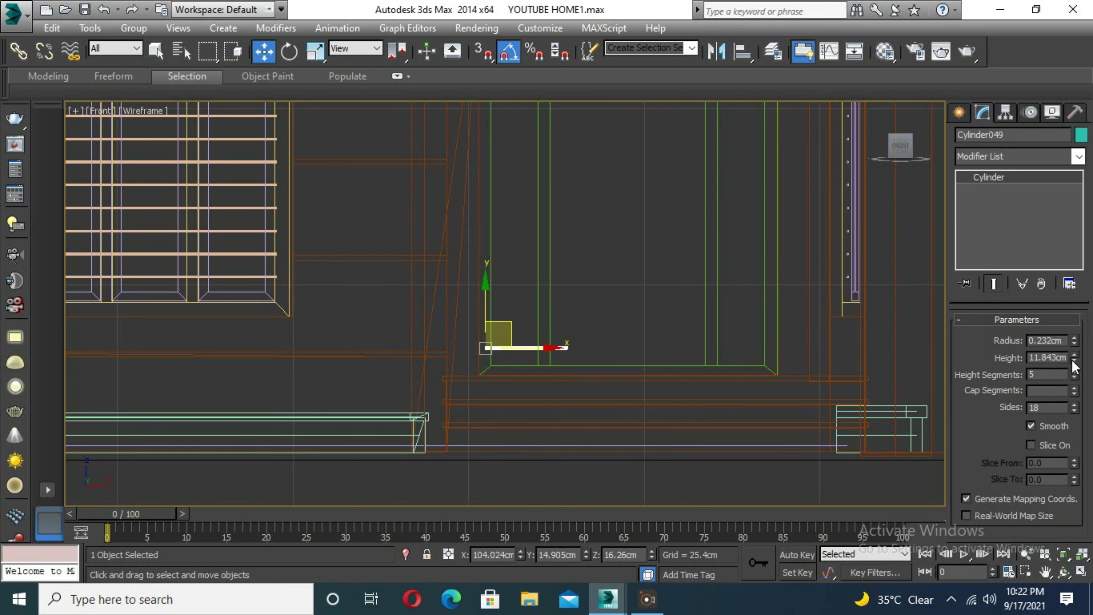
scroll(544, 349, up, 7)
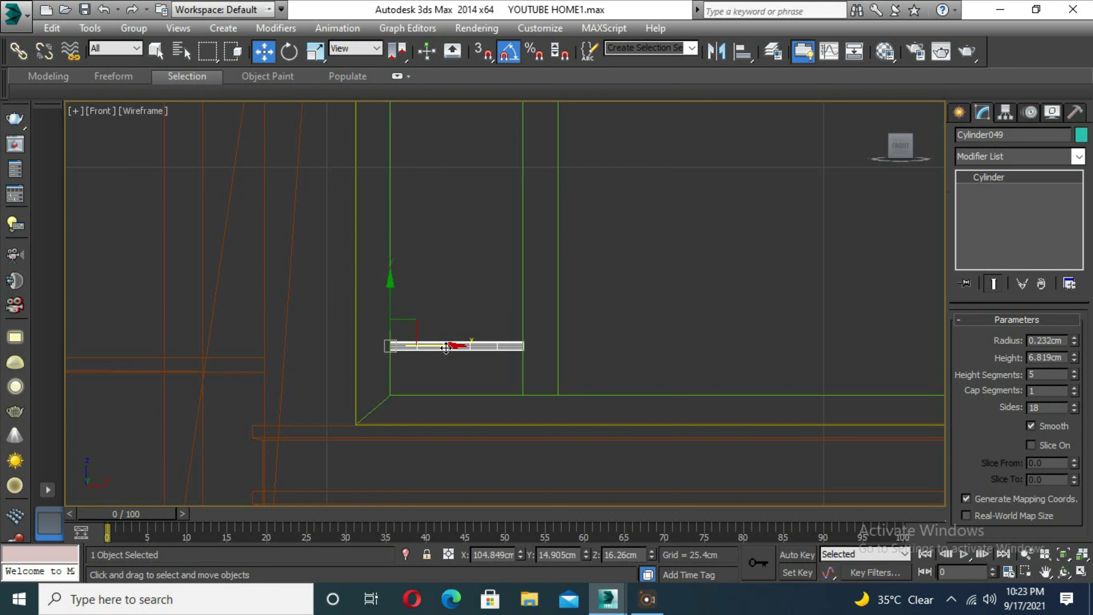
scroll(447, 348, up, 2)
click(1075, 355)
scroll(424, 345, down, 5)
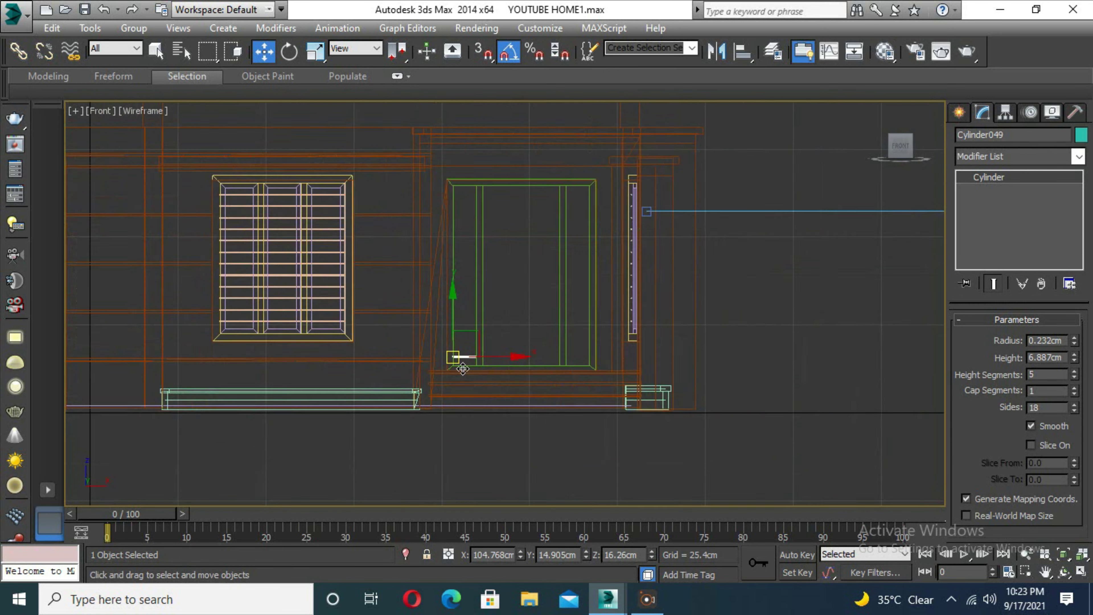
scroll(459, 362, up, 3)
click(1075, 344)
scroll(420, 328, up, 2)
scroll(433, 301, down, 3)
scroll(496, 324, down, 3)
Step: Clone the bar upward as 17 copies filling the left side panel, undoing a trial copy
key(alt+w)
middle_click(736, 458)
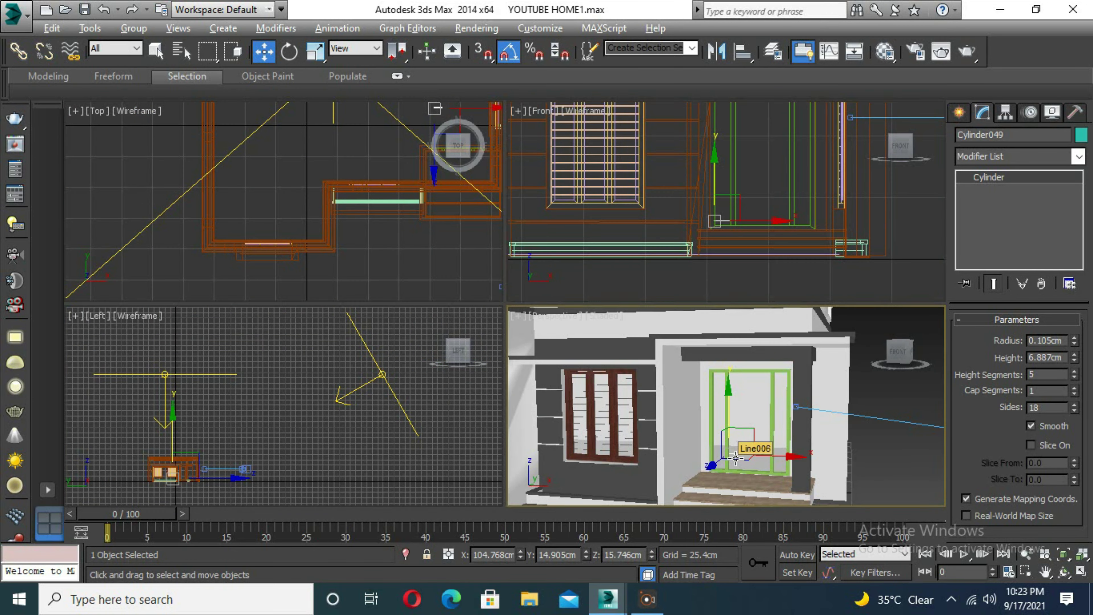
key(alt+w)
scroll(517, 392, up, 2)
scroll(473, 401, up, 3)
scroll(431, 391, up, 4)
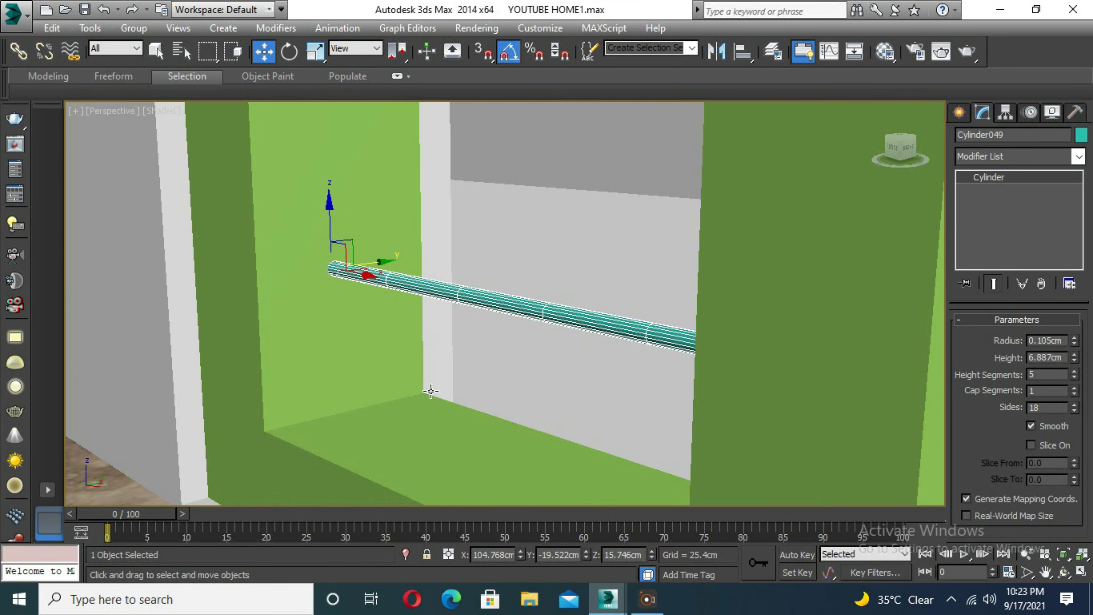
scroll(431, 391, down, 5)
key(alt+w)
middle_click(646, 215)
key(alt+w)
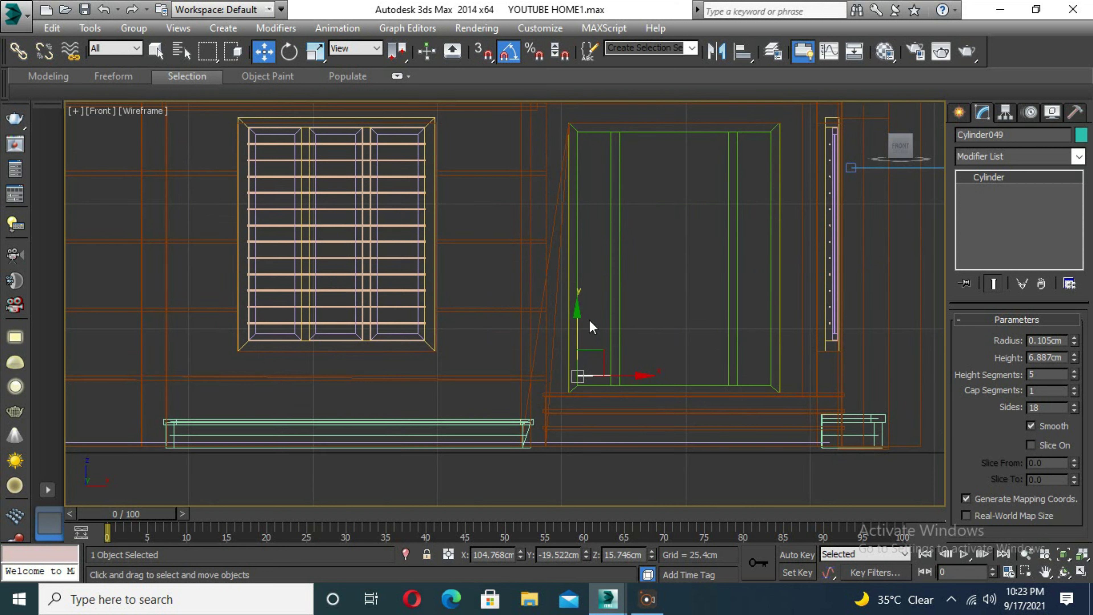
shift+drag(573, 304, 574, 291)
text(17)
click(546, 366)
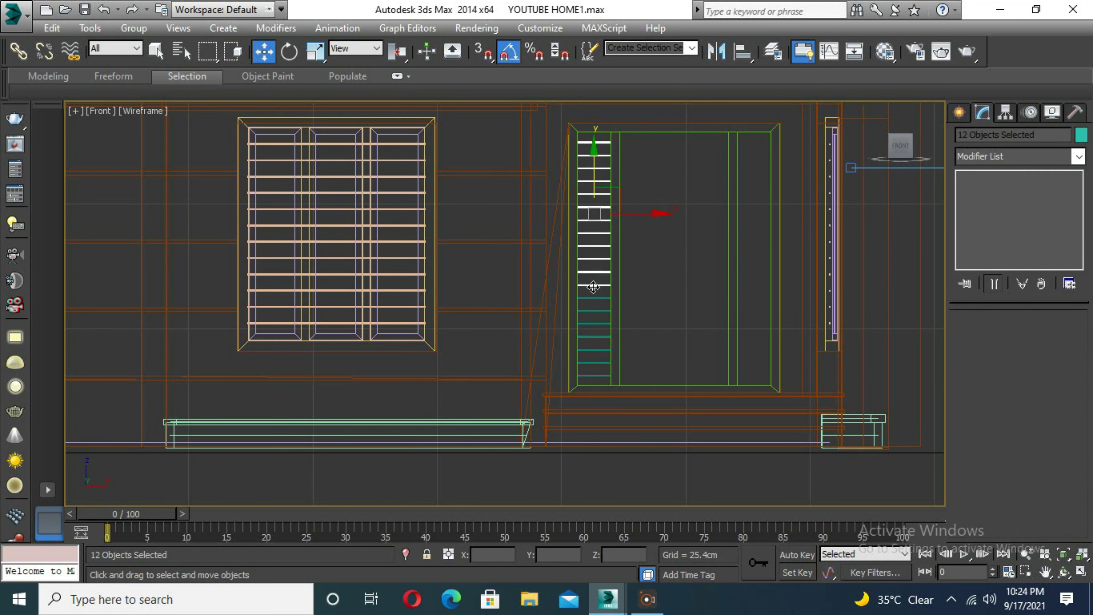
shift+drag(654, 258, 812, 262)
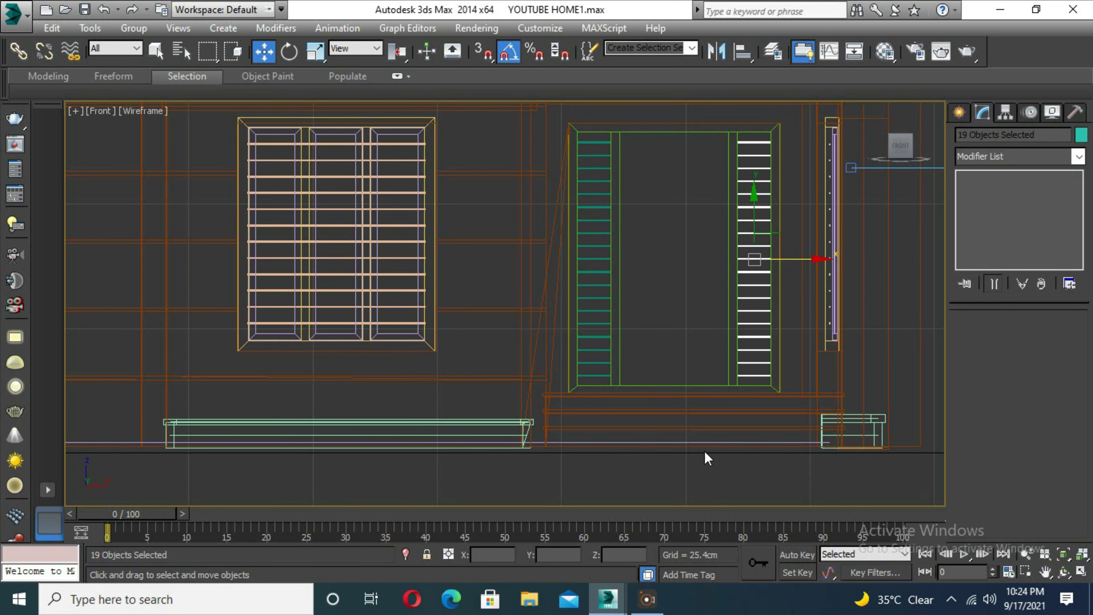
key(ctrl+z)
Step: Copy the column of rungs across into the right side panel
key(m)
key(m)
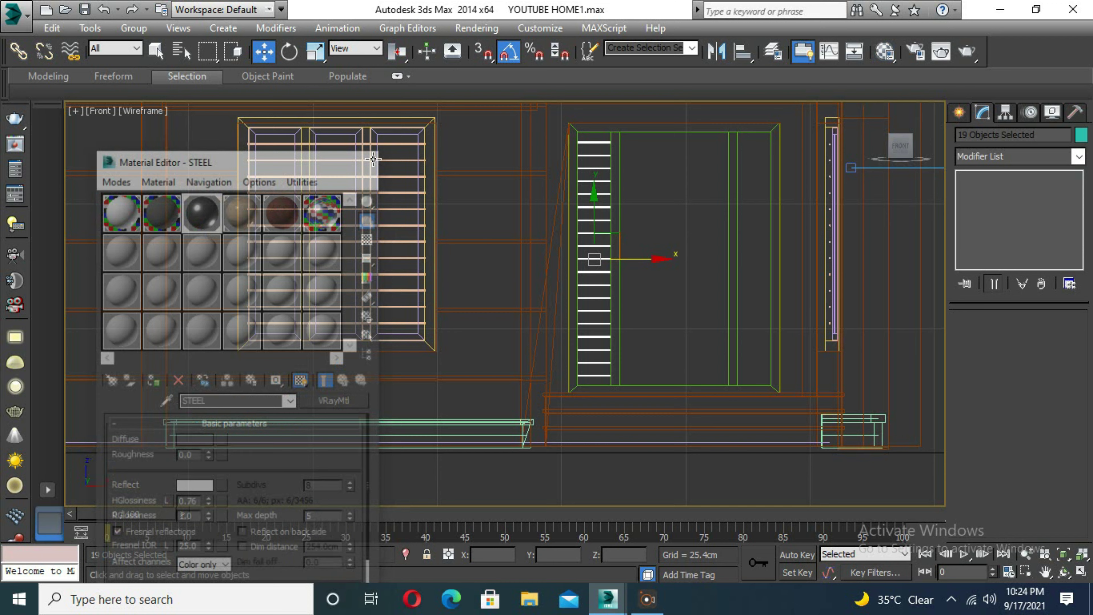
shift+drag(660, 259, 816, 262)
click(549, 369)
key(alt+w)
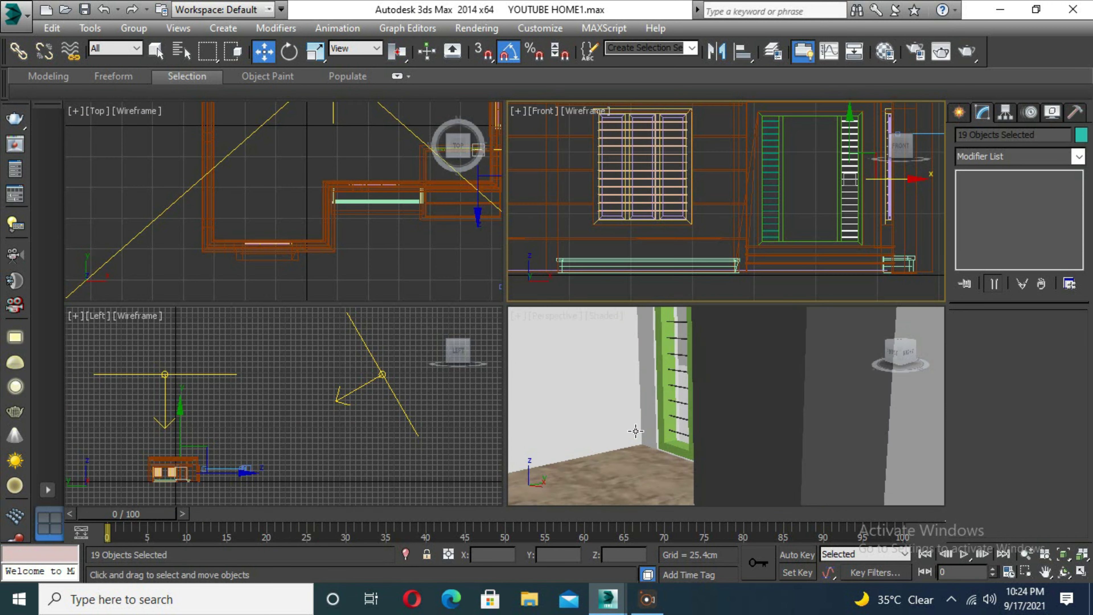
Step: Assign the brown wood WINDOW material to window frame Rectangle005 and add texture mapping
click(647, 452)
key(m)
click(306, 203)
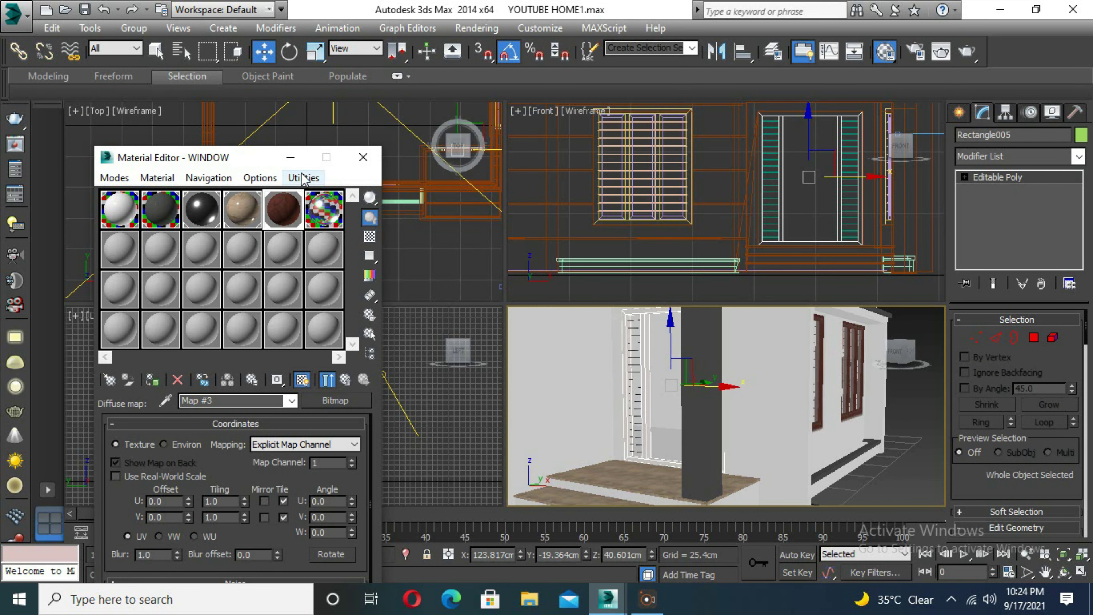
key(m)
click(1079, 156)
click(982, 414)
click(905, 467)
scroll(818, 444, down, 5)
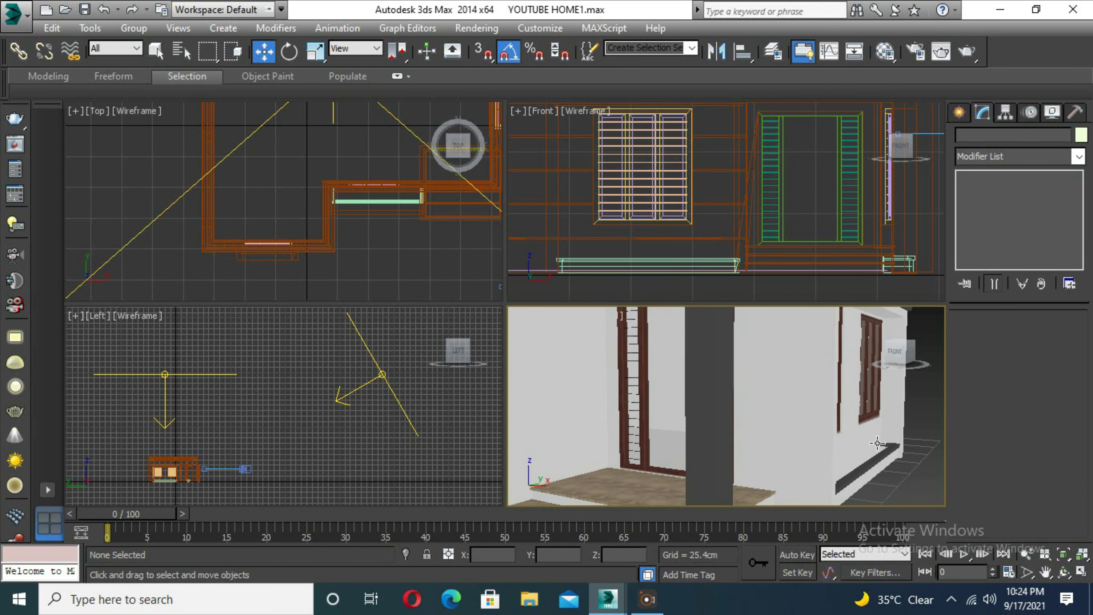
Step: Render the house from the VRayCam001 camera view, then bring up the GLAS material
key(alt+w)
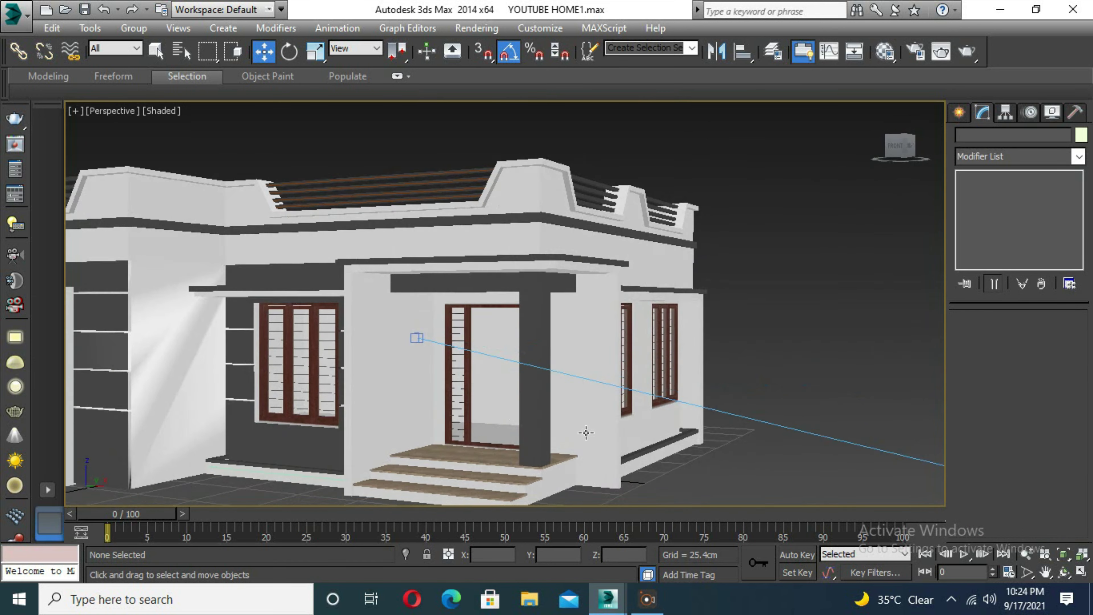
scroll(498, 410, up, 5)
scroll(256, 425, down, 5)
key(c)
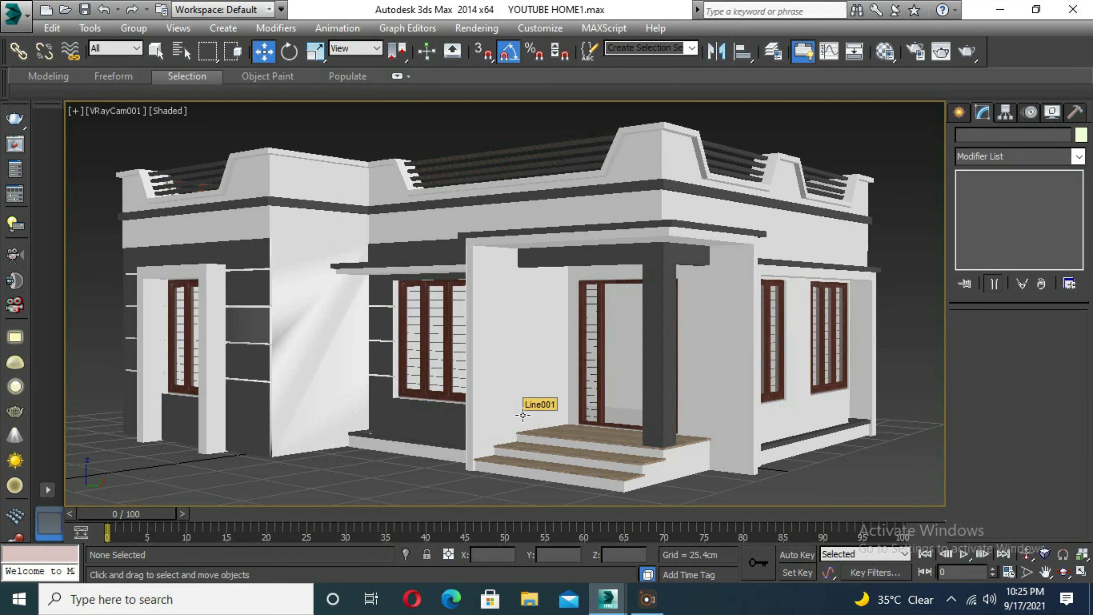
key(shift+q)
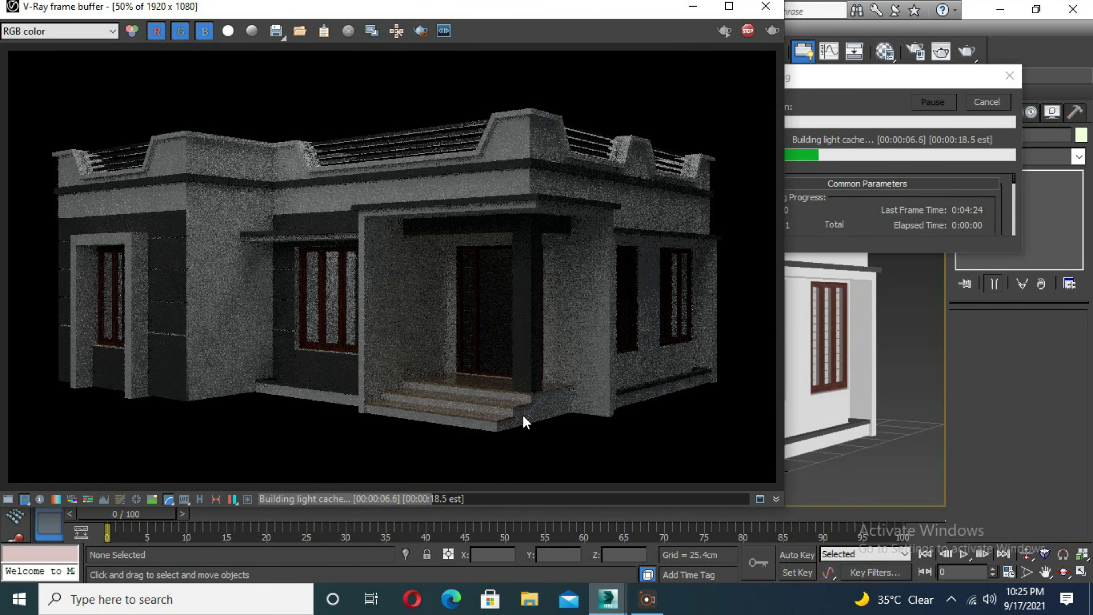
click(766, 6)
click(987, 101)
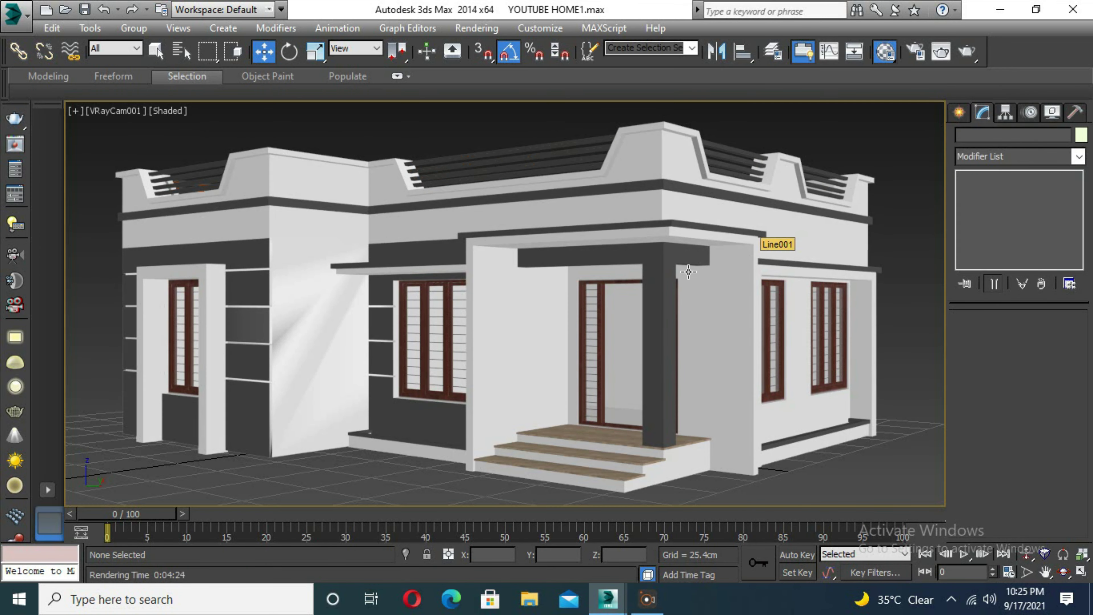
click(884, 51)
click(947, 61)
Step: Adjust the GLAS highlight, reflection and refraction glossiness and set its IOR to 1.6
scroll(180, 506, down, 3)
scroll(180, 506, down, 3)
scroll(179, 506, up, 6)
double_click(329, 225)
drag(208, 470, 207, 501)
drag(209, 454, 215, 408)
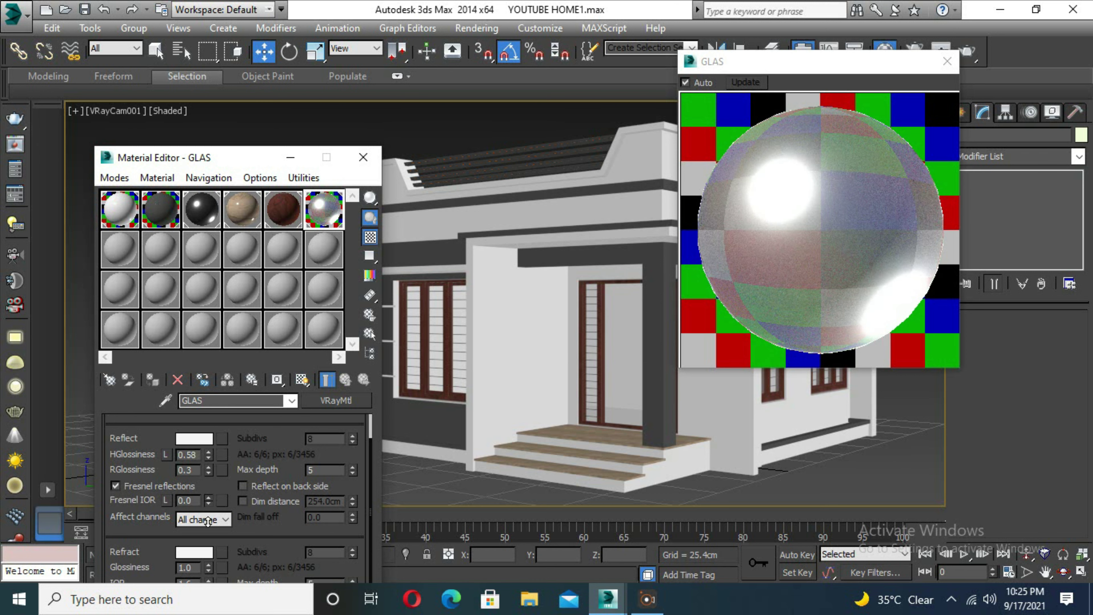
scroll(227, 467, down, 3)
mouse_move(207, 499)
mouse_down()
mouse_move(215, 496)
mouse_move(203, 523)
mouse_up()
key(Return)
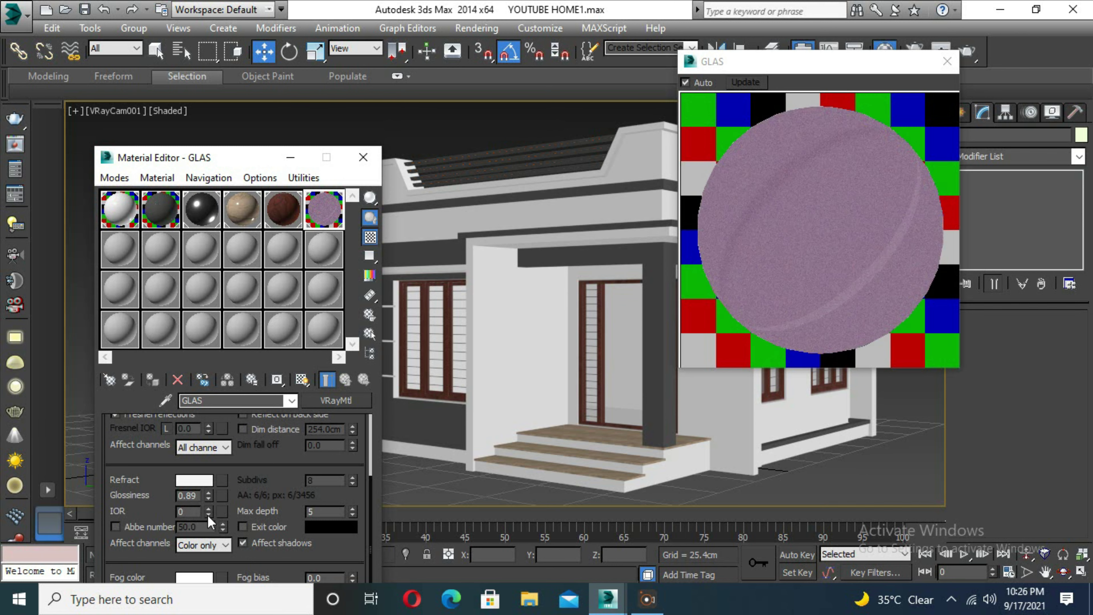
scroll(207, 516, down, 1)
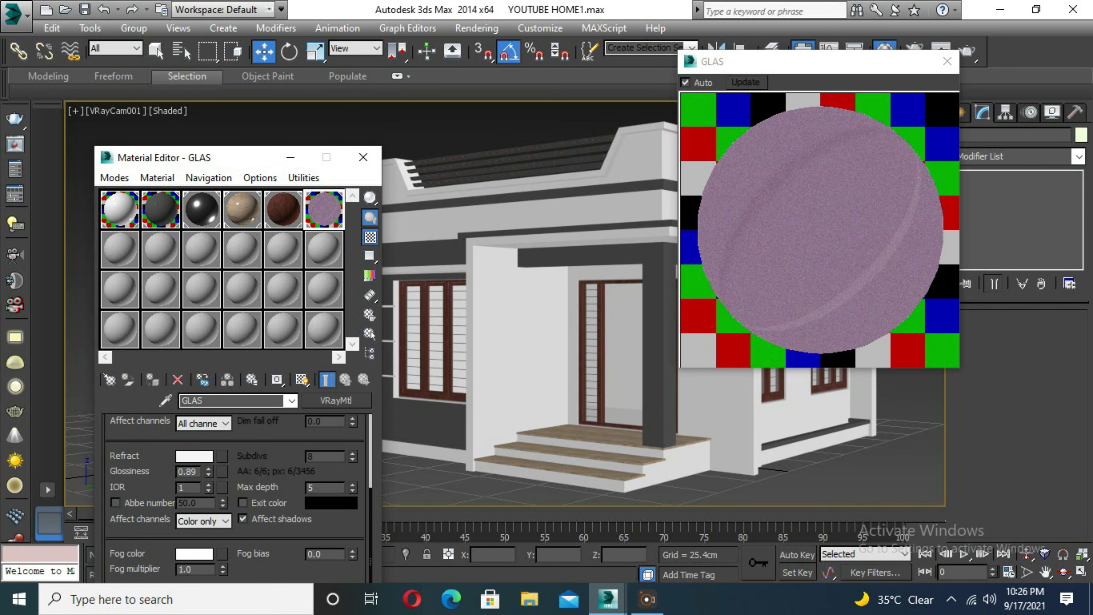
click(222, 471)
key(Escape)
mouse_move(208, 495)
mouse_down()
mouse_move(220, 448)
mouse_move(217, 495)
mouse_up()
scroll(222, 495, up, 3)
scroll(224, 452, up, 3)
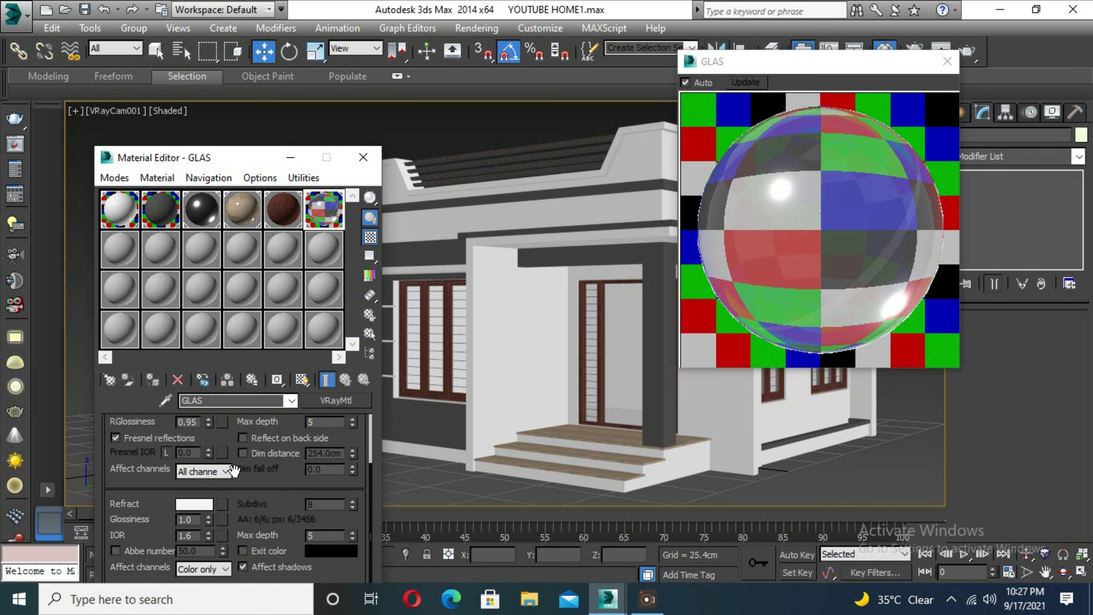
Step: Give GLAS a near-white diffuse, darker refraction and grey 49 reflection colour, then render
click(189, 439)
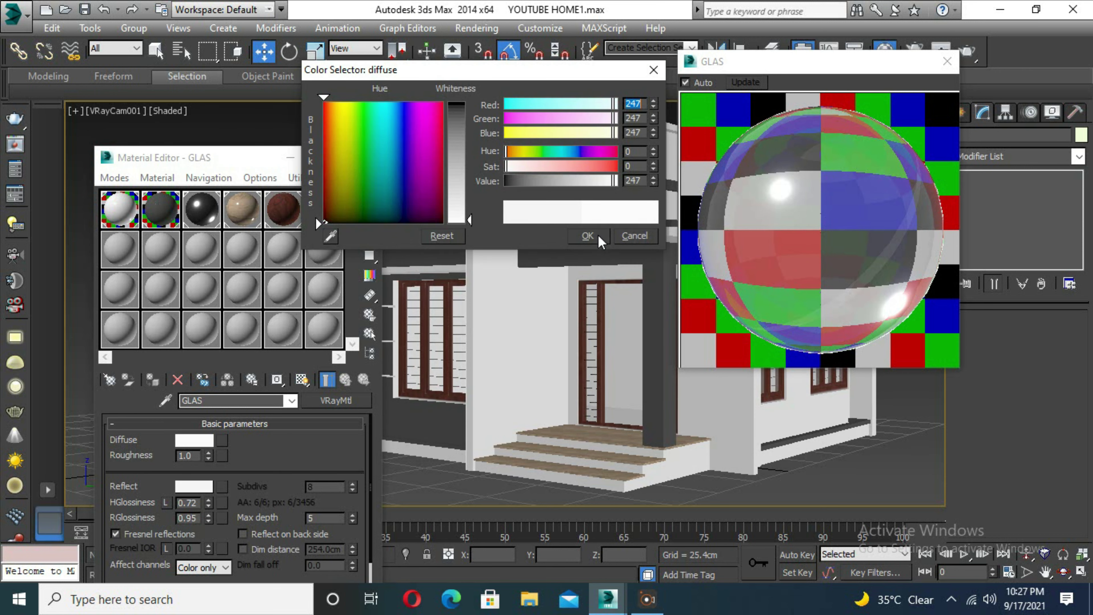
click(588, 236)
scroll(229, 460, down, 2)
scroll(229, 460, down, 2)
click(194, 504)
drag(320, 104, 320, 224)
click(588, 236)
scroll(229, 460, up, 3)
click(194, 485)
drag(469, 104, 469, 125)
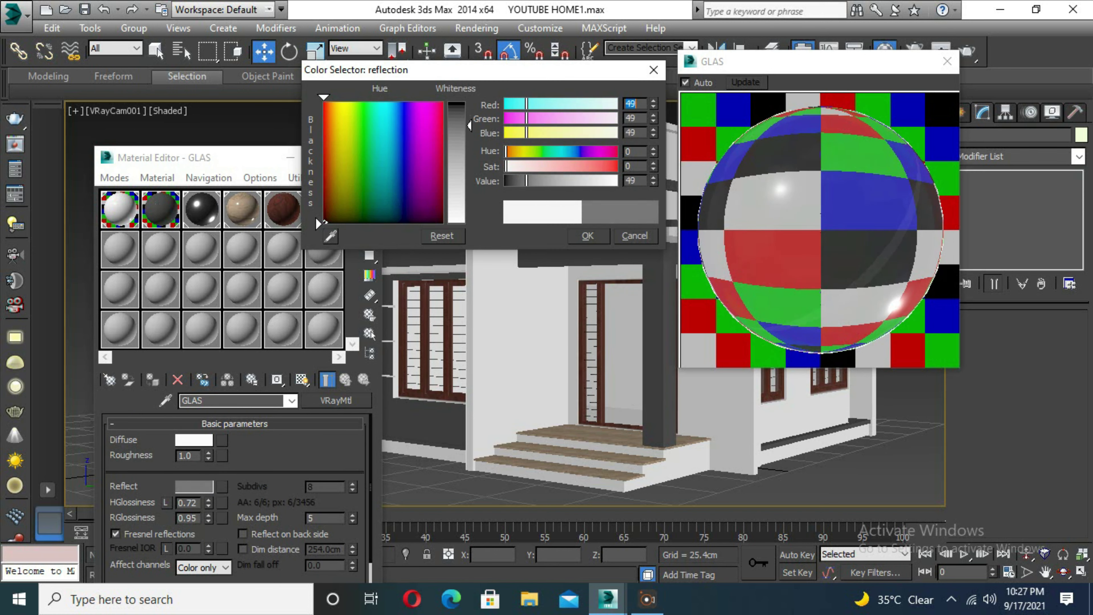
click(588, 235)
click(947, 61)
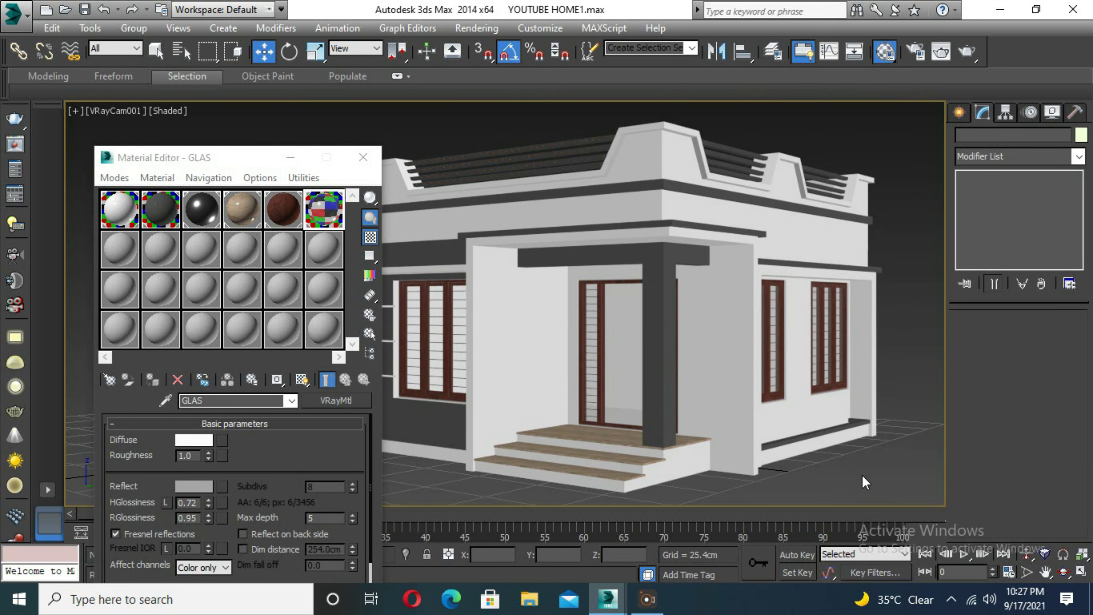
key(shift+q)
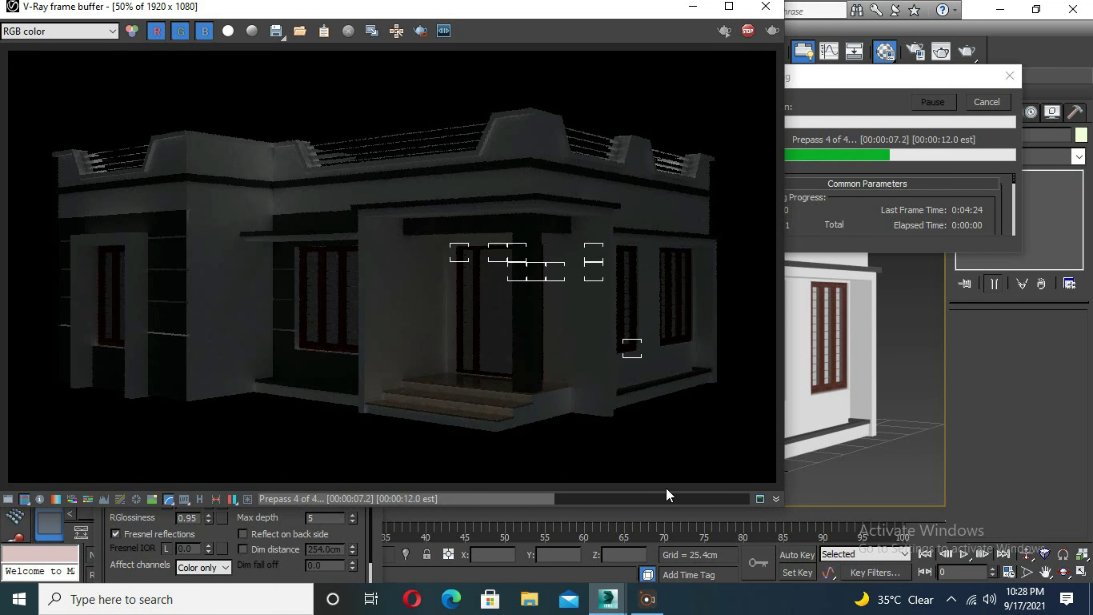
Step: Select all the door parts and group them as DOOR
click(771, 7)
click(369, 154)
key(alt+w)
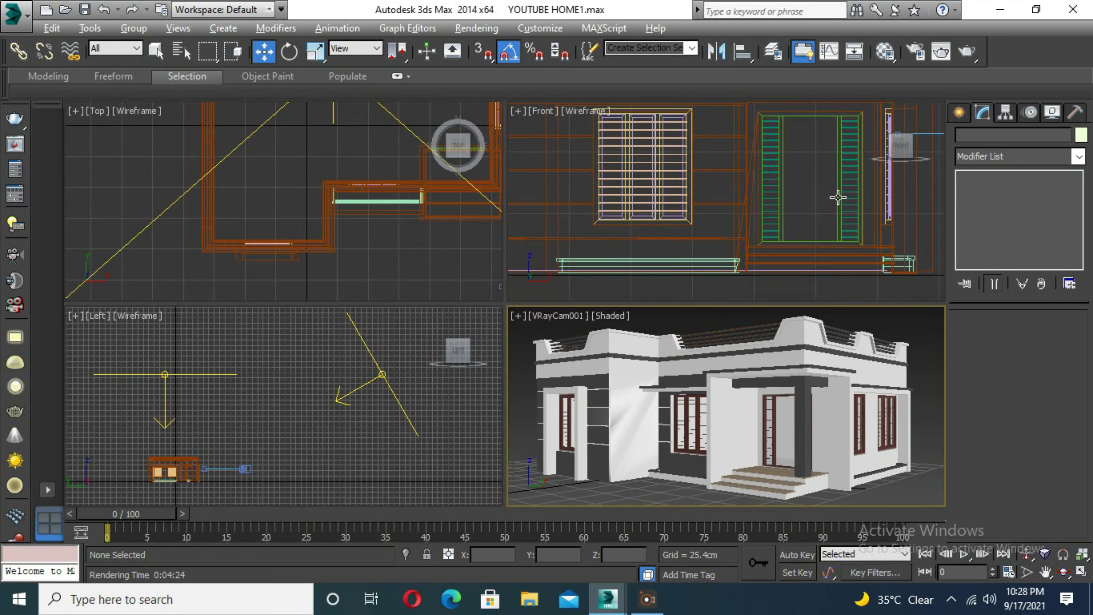
key(alt+w)
drag(750, 144, 758, 172)
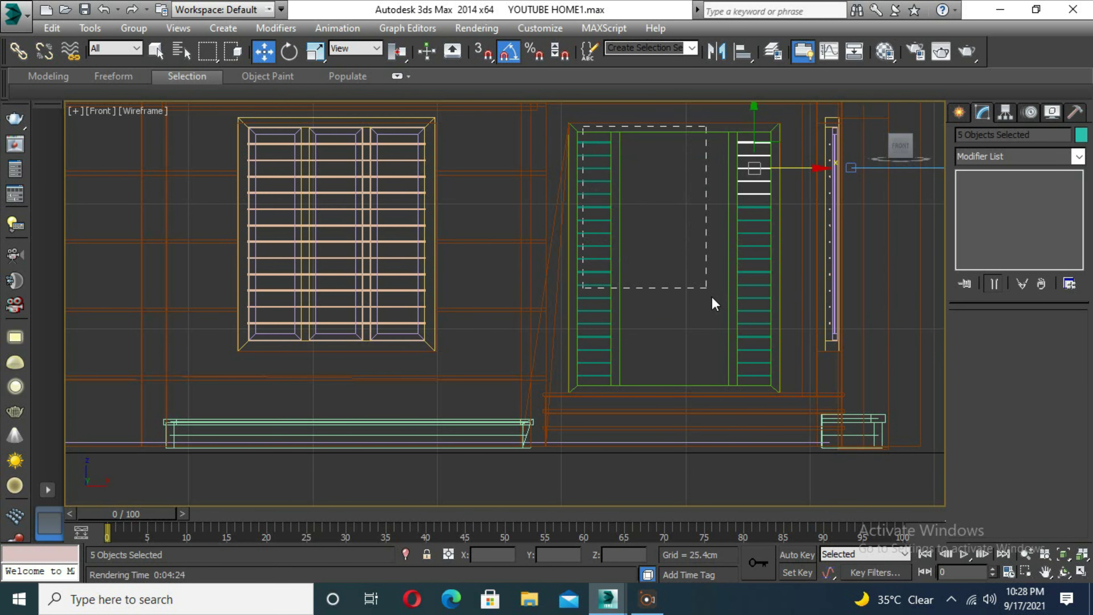
drag(715, 304, 716, 305)
click(133, 27)
click(142, 39)
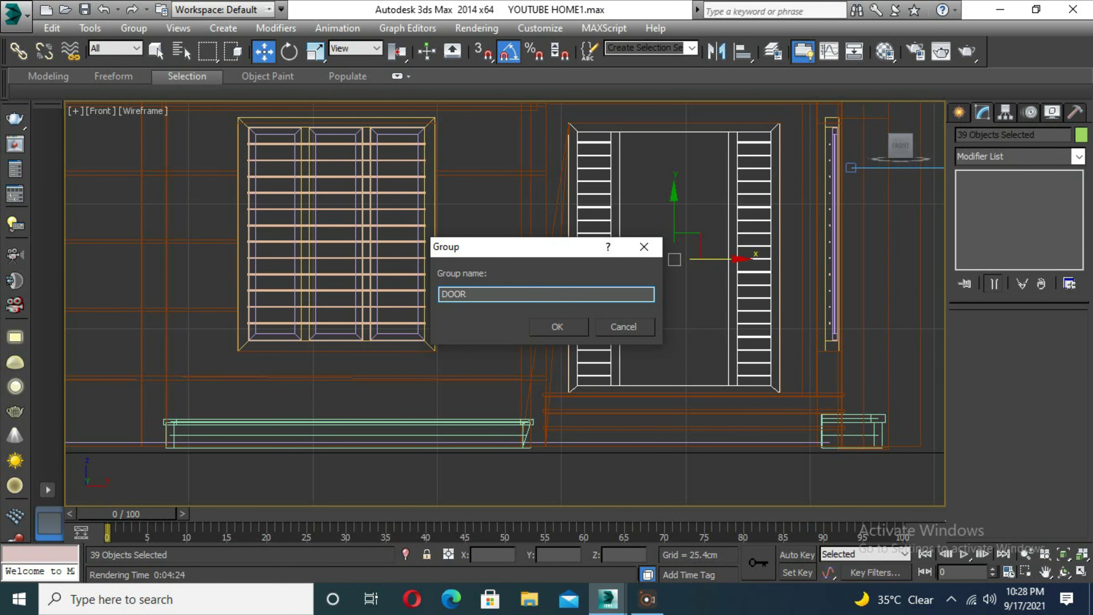
click(557, 326)
Step: Create a box side panel and position it in the opening beside the door
click(959, 112)
click(988, 214)
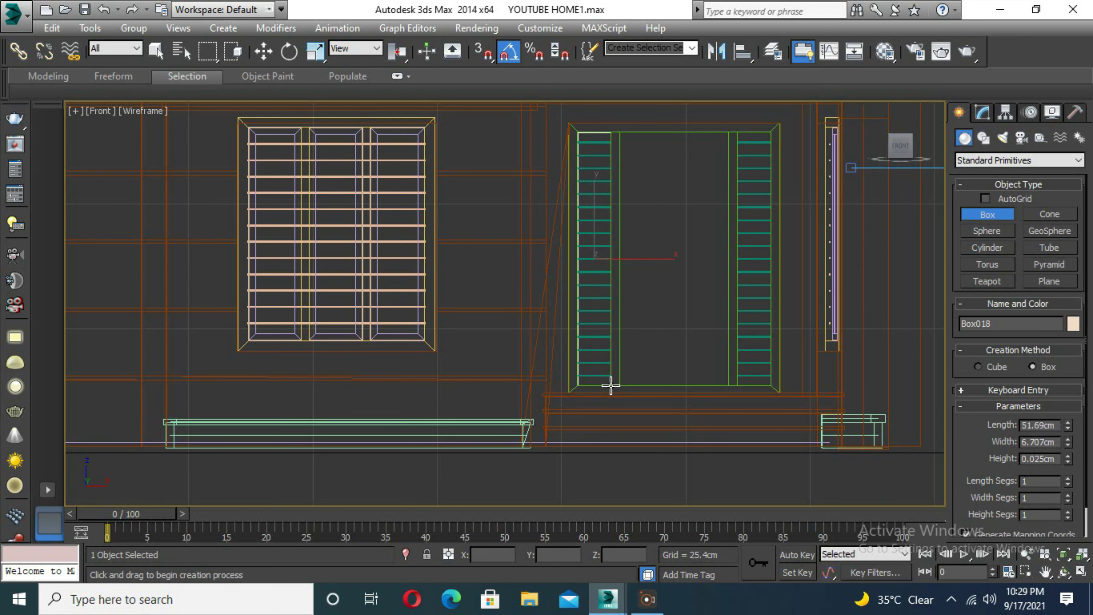
key(alt+w)
click(619, 334)
key(alt+w)
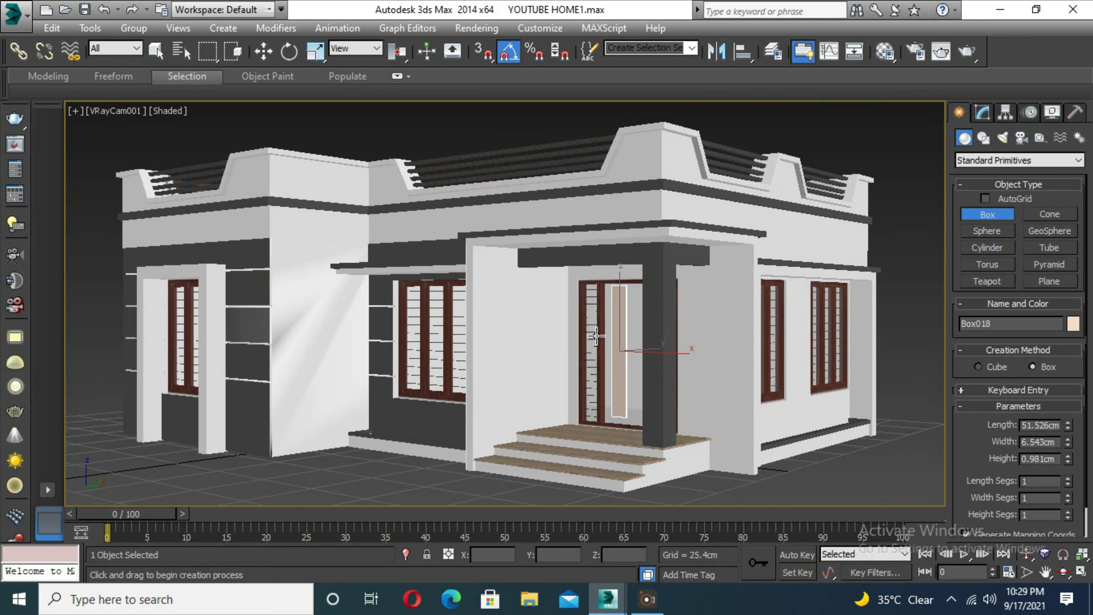
key(w)
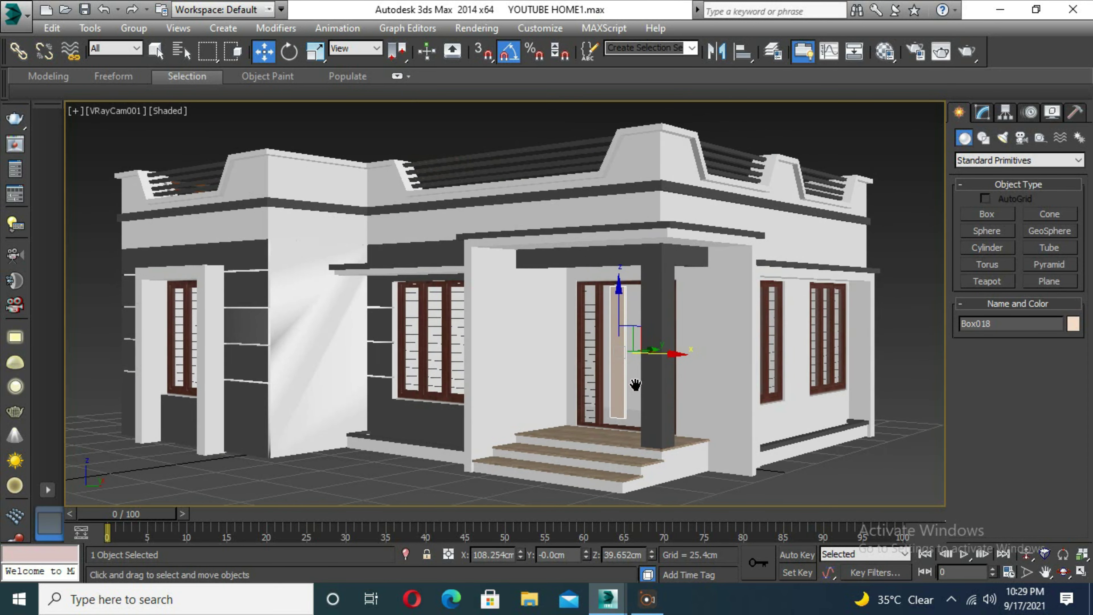
key(p)
scroll(667, 343, up, 3)
scroll(667, 343, up, 2)
drag(667, 344, 627, 392)
scroll(627, 392, up, 3)
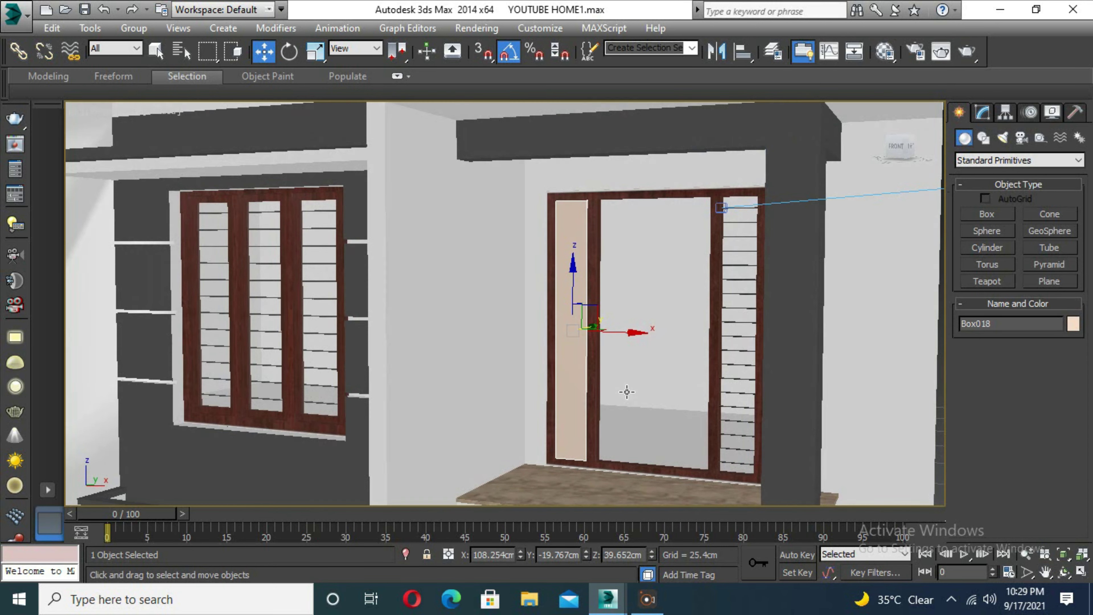
click(982, 113)
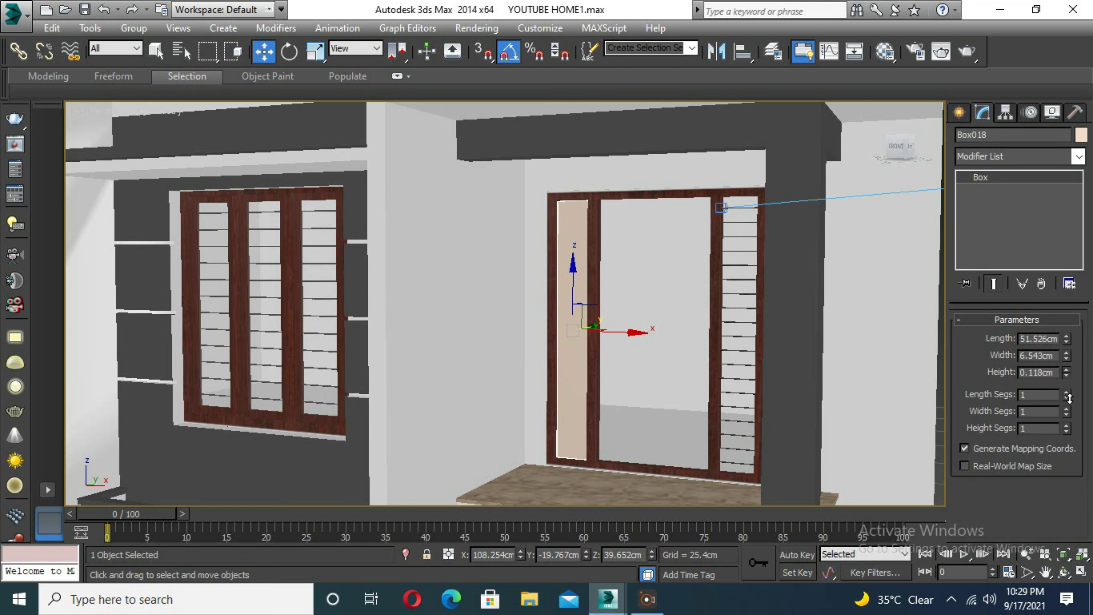
scroll(567, 225, up, 1)
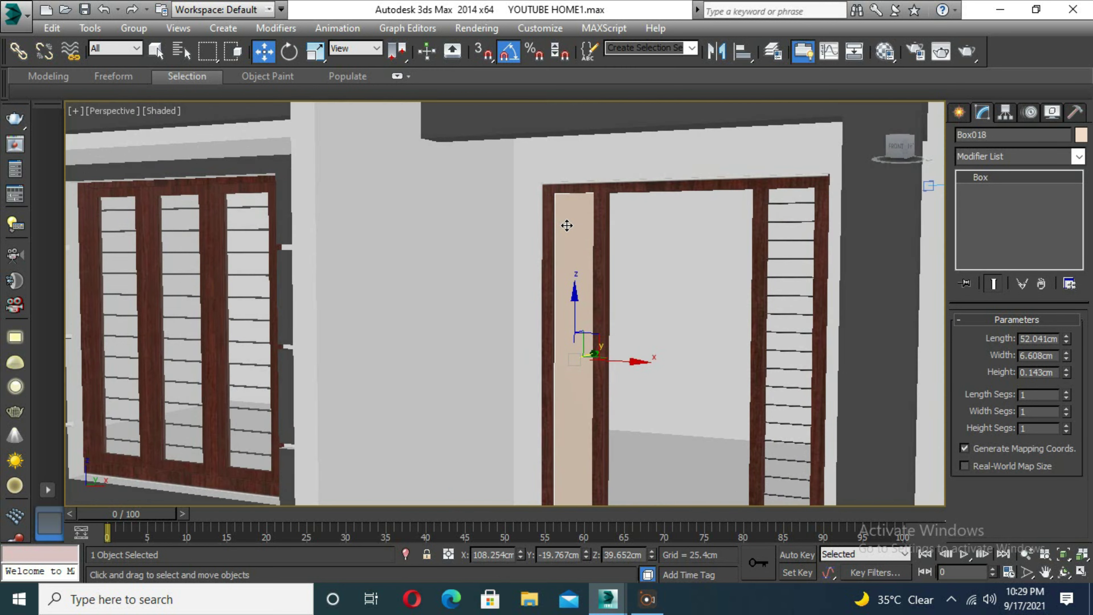
scroll(586, 325, up, 3)
drag(586, 325, 578, 313)
scroll(671, 411, down, 3)
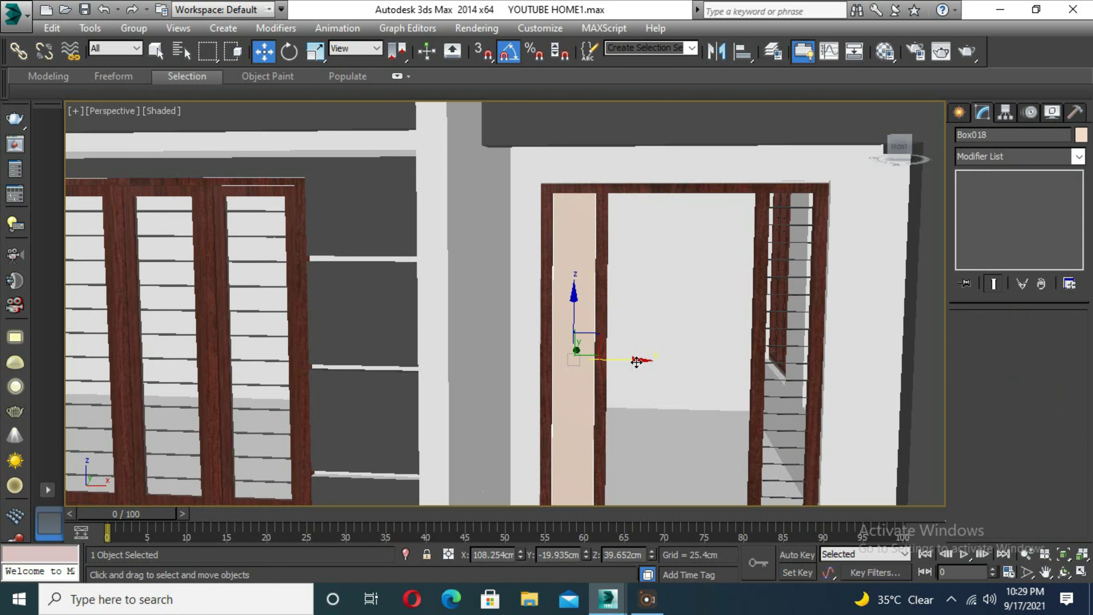
Step: Copy the panel to the door's right side, assign GLAS to both panels, and render
shift+drag(642, 359, 851, 373)
key(Return)
scroll(701, 373, up, 1)
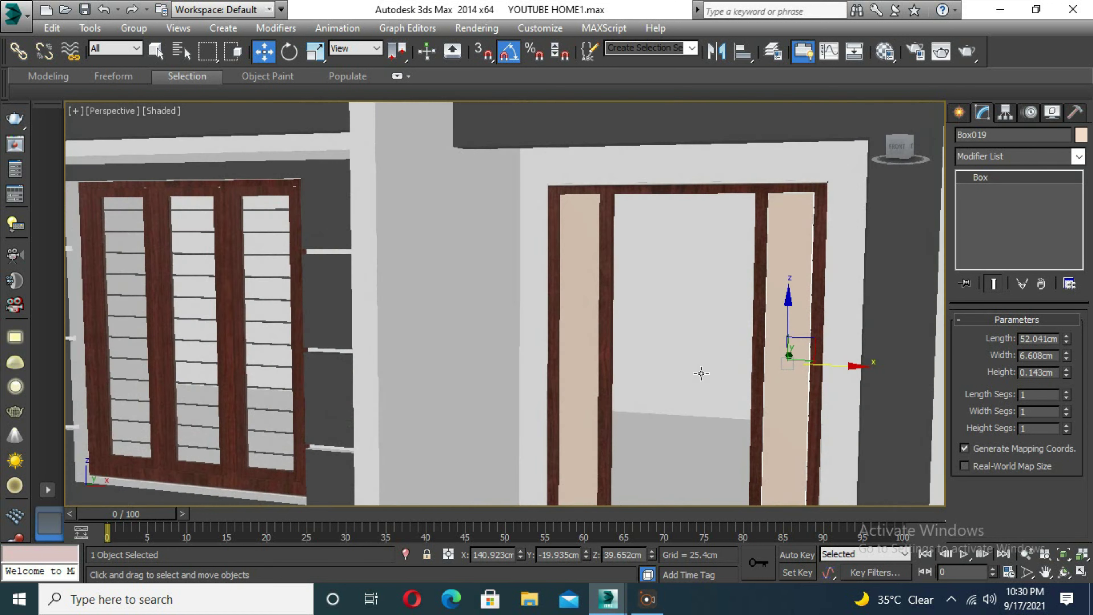
scroll(785, 356, up, 2)
ctrl+click(514, 369)
key(m)
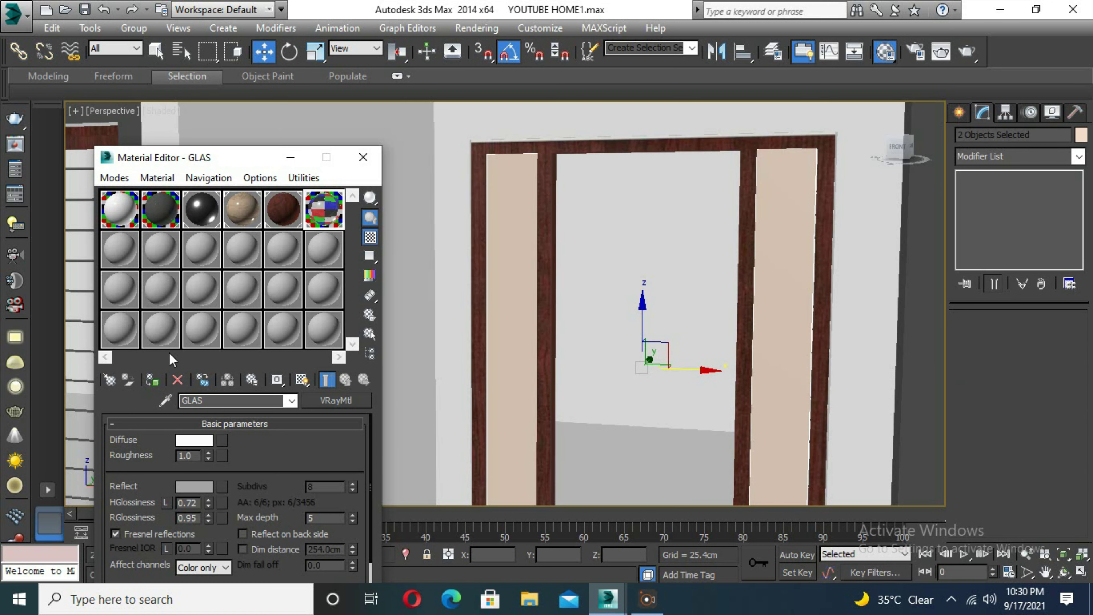
click(172, 360)
click(371, 150)
scroll(817, 384, down, 2)
scroll(817, 383, down, 5)
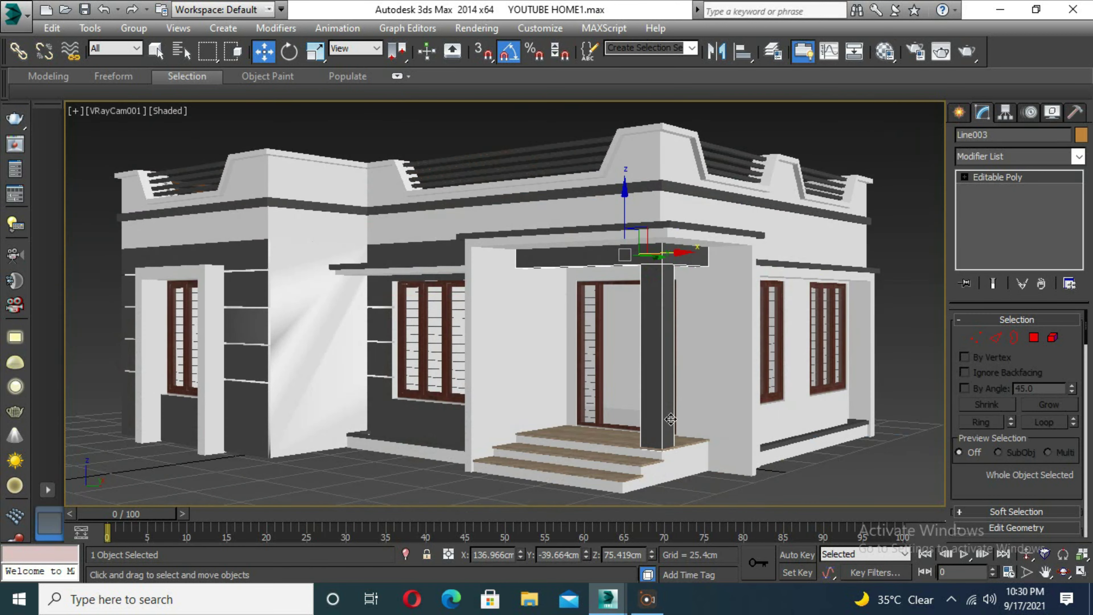
key(shift+q)
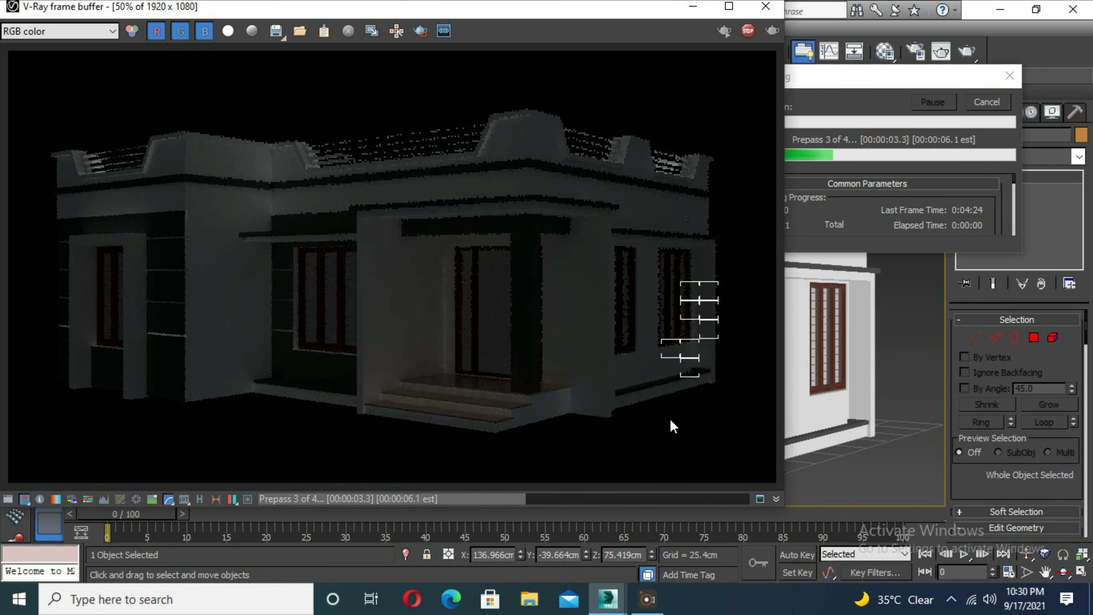
click(998, 84)
key(alt+w)
Step: Draw Box020 in the front view, measuring 51.702 × 22.092 × 1.619 cm
click(960, 112)
key(alt+w)
click(988, 214)
key(alt+w)
key(alt+w)
scroll(615, 127, up, 2)
scroll(617, 126, down, 1)
drag(616, 126, 781, 460)
Step: Finish the door panel box and frame the four-view layout on it
click(769, 474)
key(alt+w)
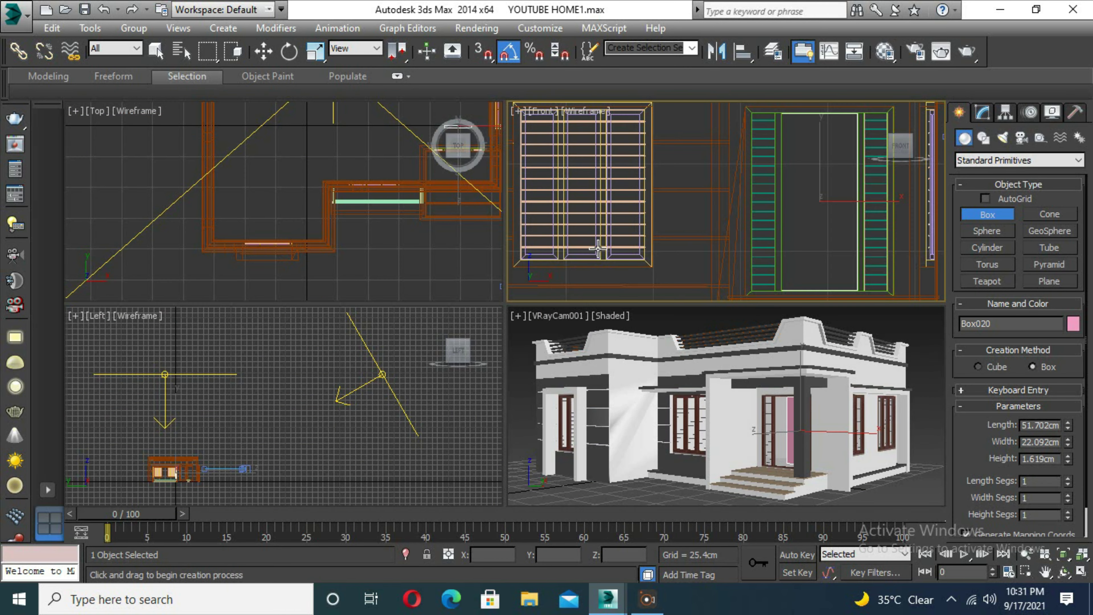
key(w)
right_click(682, 331)
key(alt+w)
alt+middle_drag(780, 414, 663, 361)
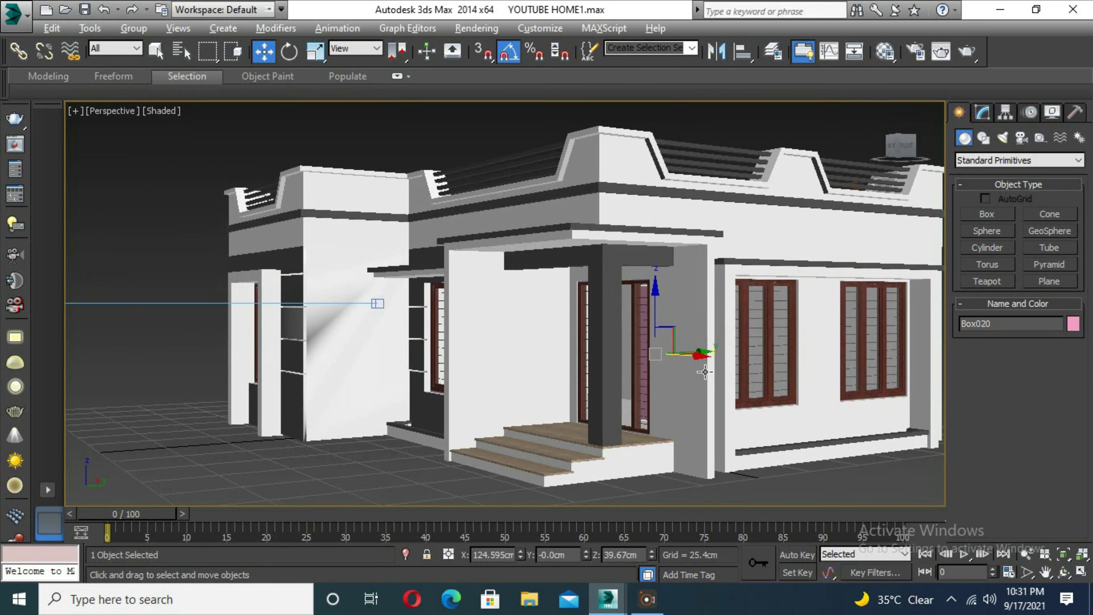
key(z)
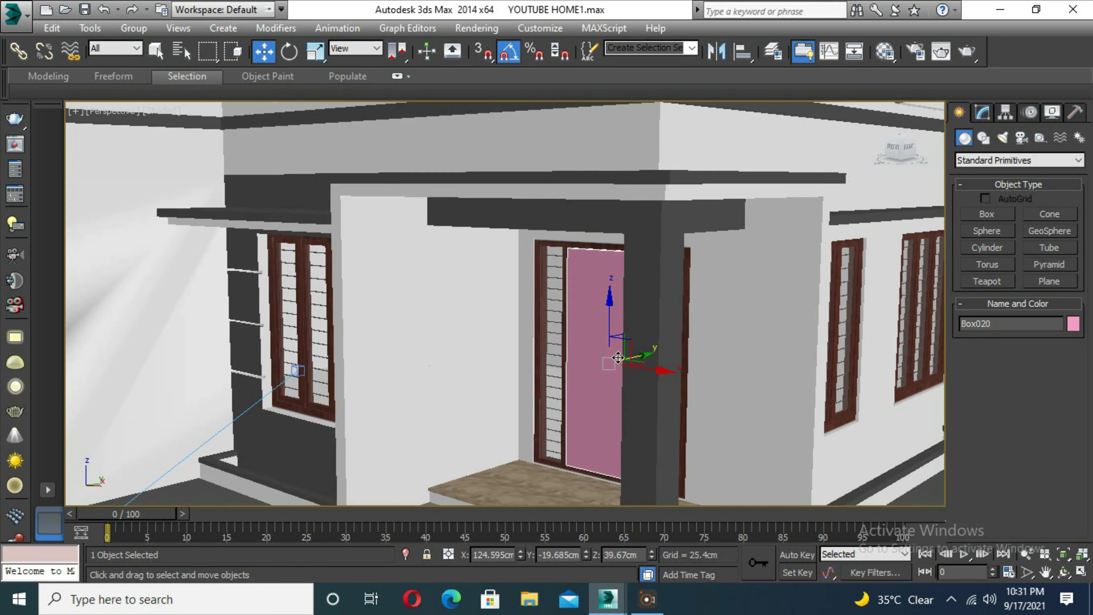
click(982, 112)
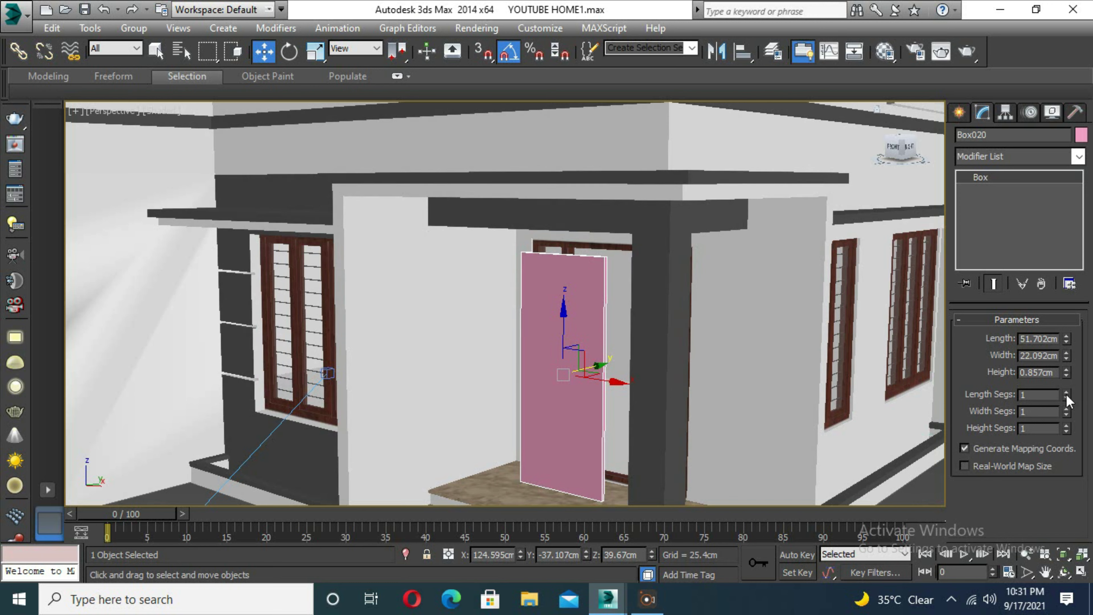
Step: Convert the door box to Editable Poly
key(m)
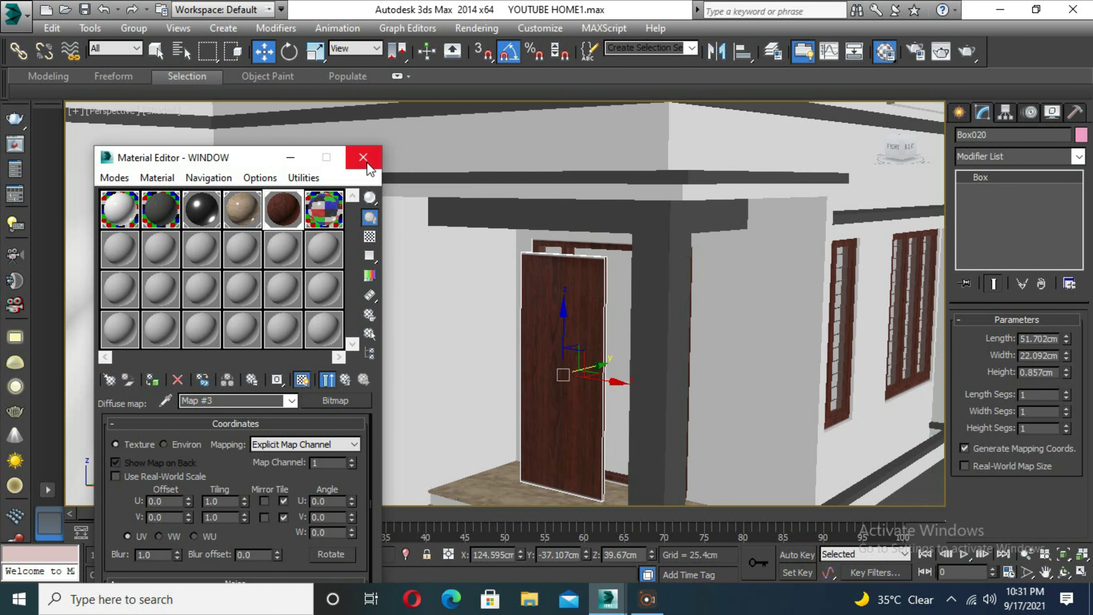
click(364, 158)
right_click(706, 349)
click(758, 473)
Step: Connect five horizontal edges across the door and chamfer them into grooves
key(2)
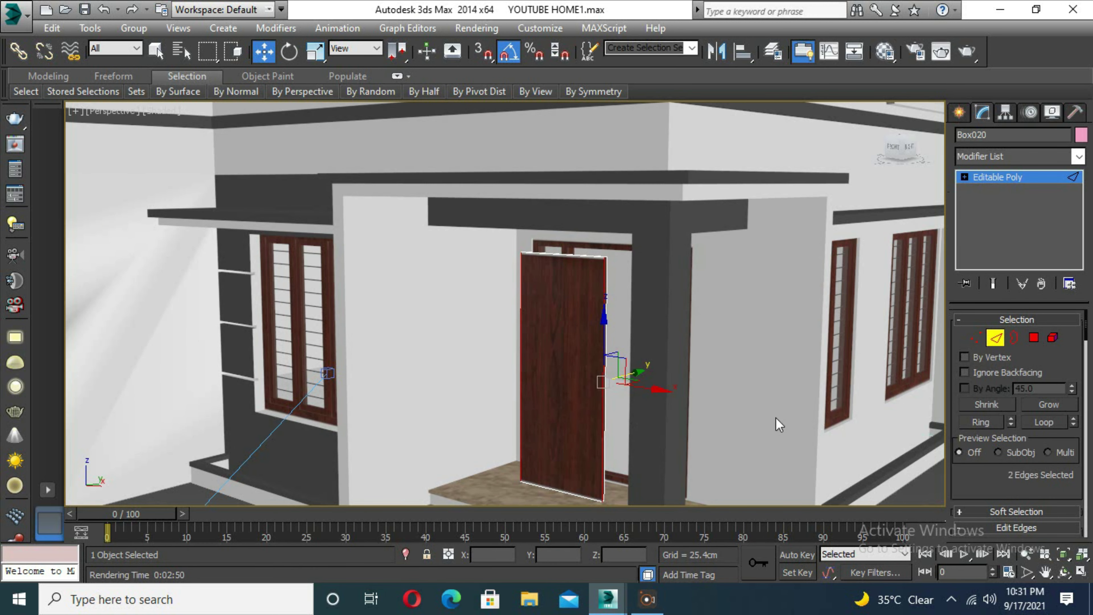
scroll(1016, 431, down, 5)
click(1069, 502)
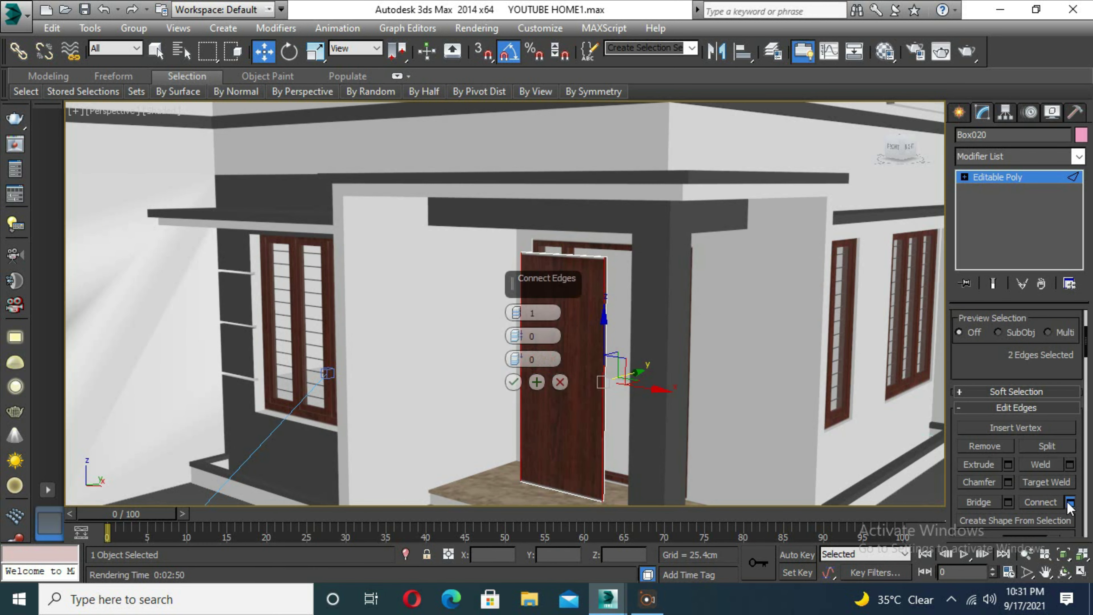
click(1007, 484)
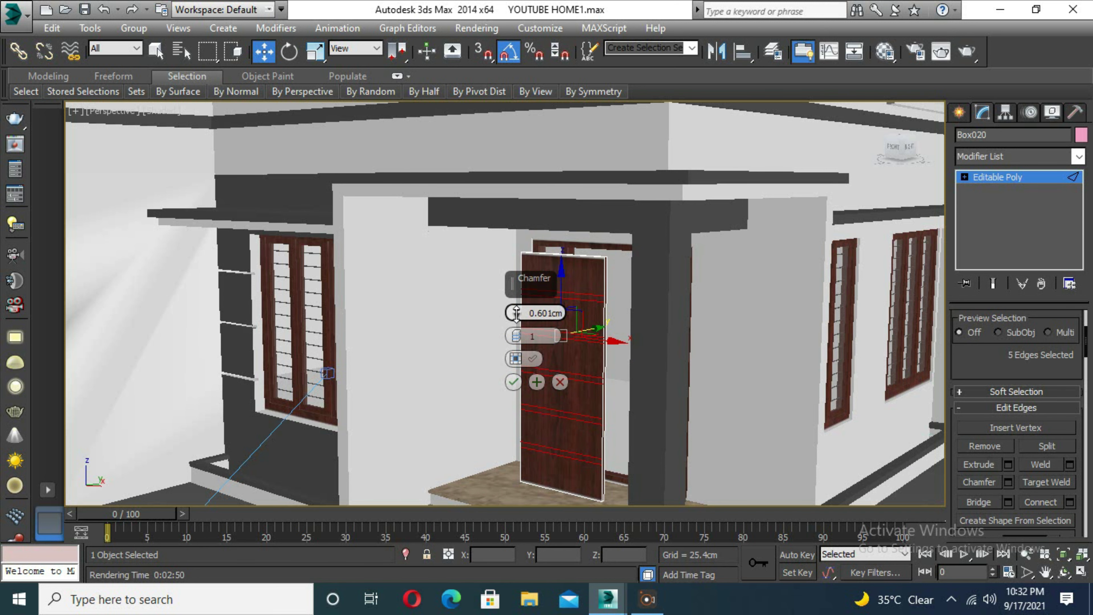
click(513, 382)
Step: Select the groove polygons and assign them the STEEL material
key(4)
scroll(579, 296, up, 3)
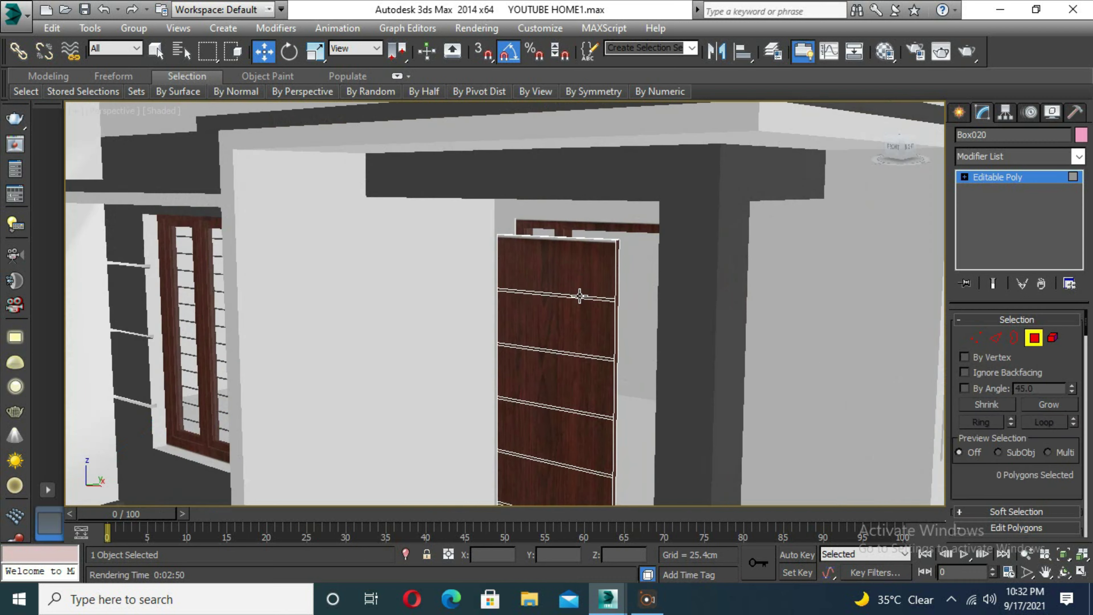
ctrl+click(575, 407)
scroll(577, 409, down, 2)
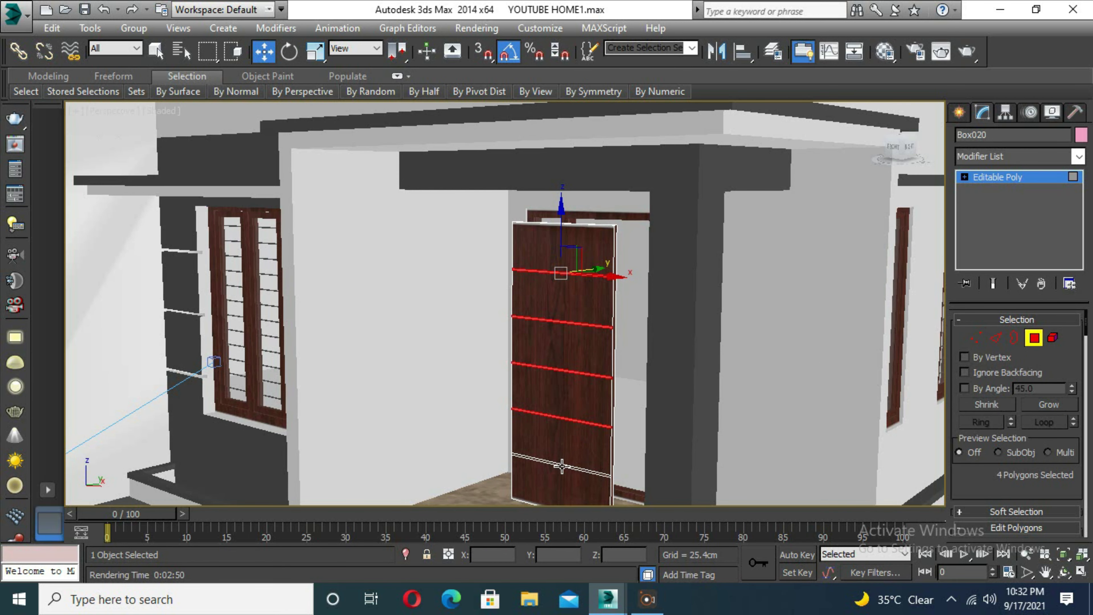
key(m)
click(211, 213)
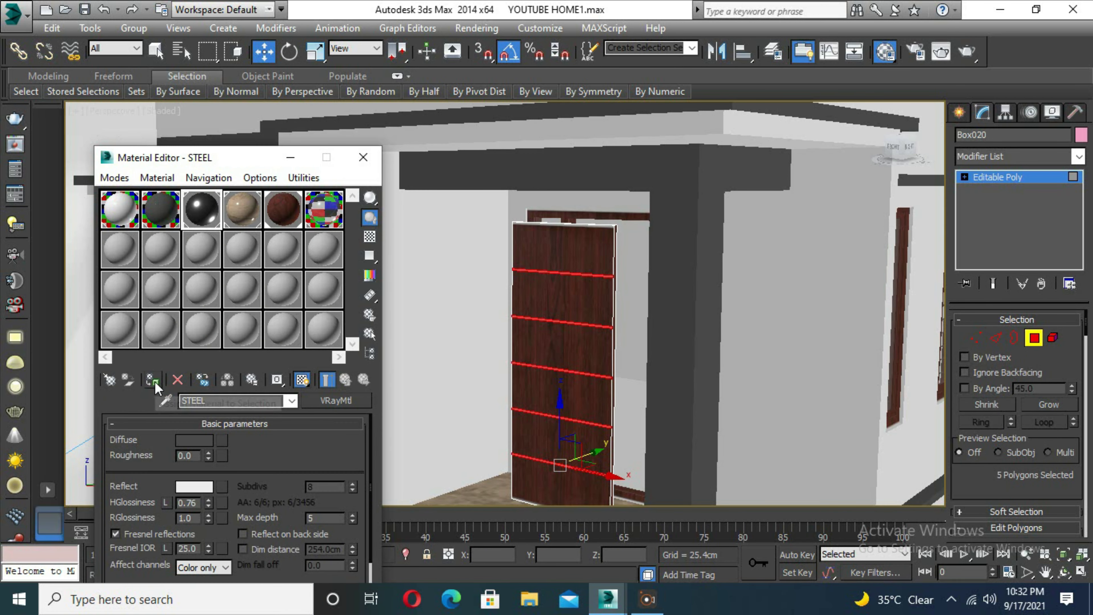
click(361, 171)
Step: Apply the WINDOW wood material to the door panel
scroll(559, 323, down, 3)
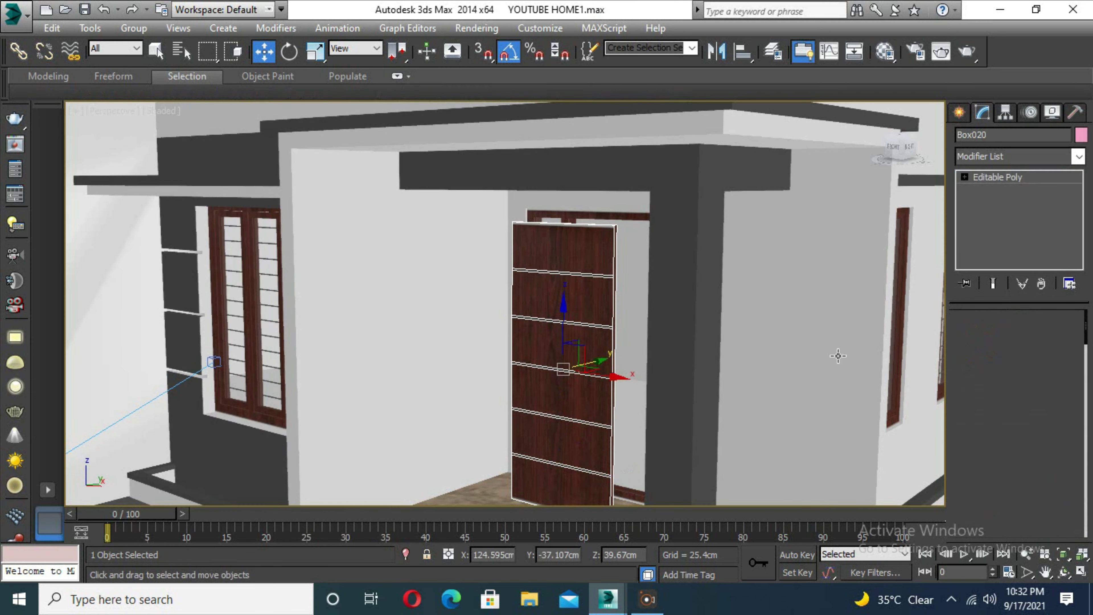
alt+middle_drag(559, 323, 655, 349)
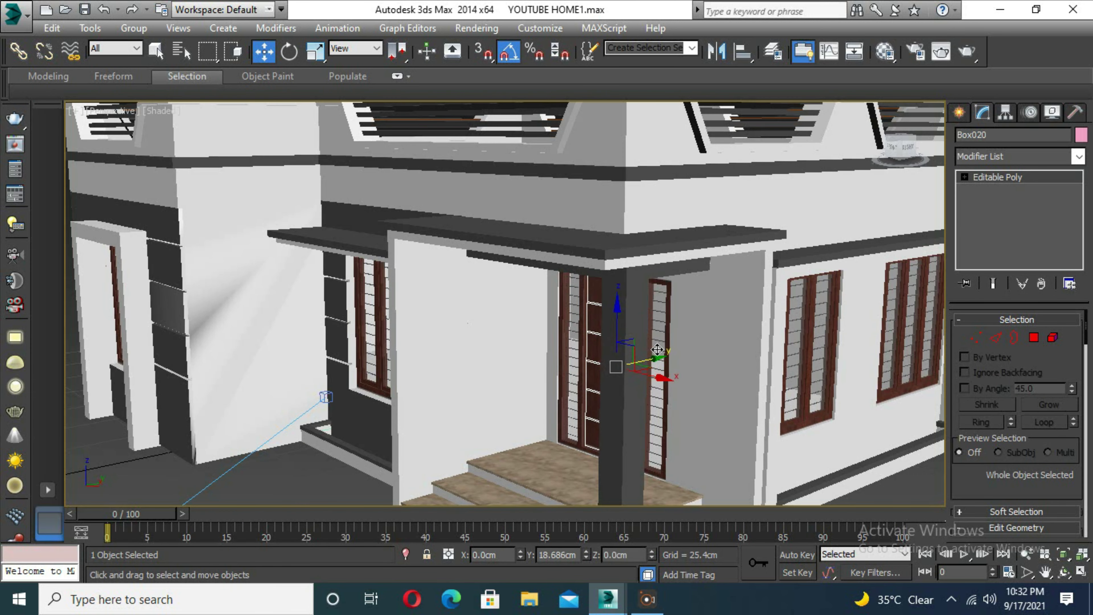
scroll(658, 350, up, 3)
scroll(657, 350, down, 4)
scroll(620, 438, up, 4)
key(m)
click(283, 209)
Step: Add a UVW Map modifier with Box mapping to the door
click(1079, 157)
key(u)
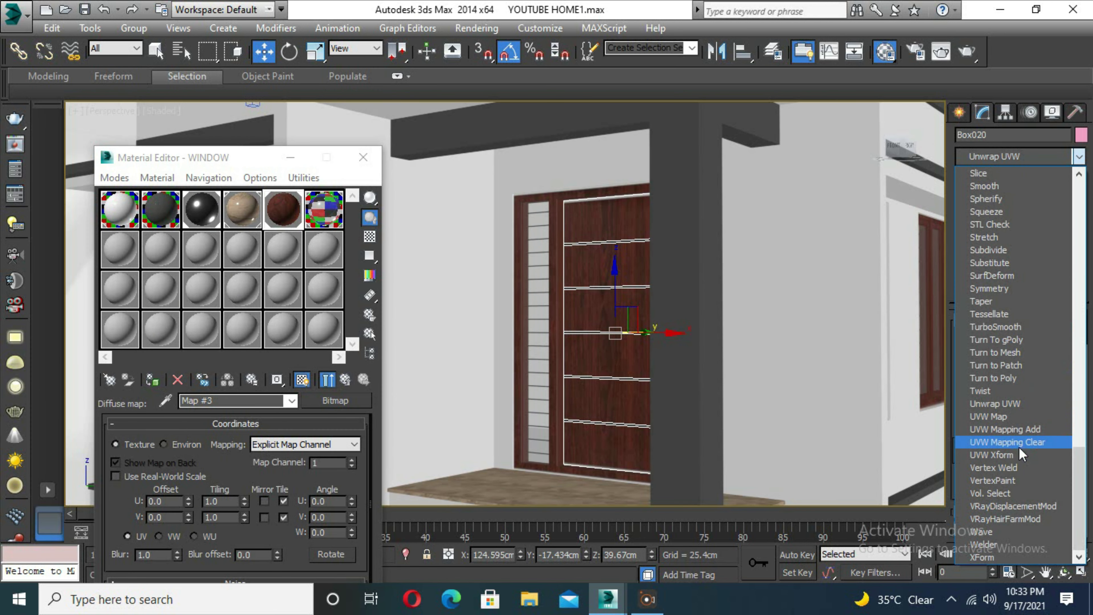
click(1010, 416)
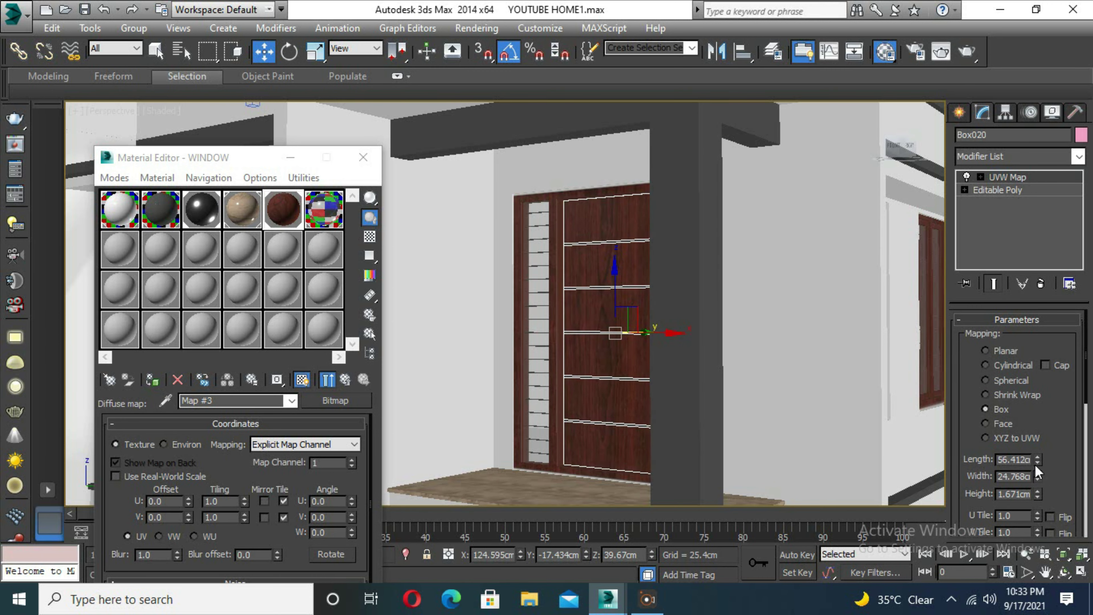
click(625, 430)
Step: Clear the selection and render the V-Ray camera view
key(c)
key(m)
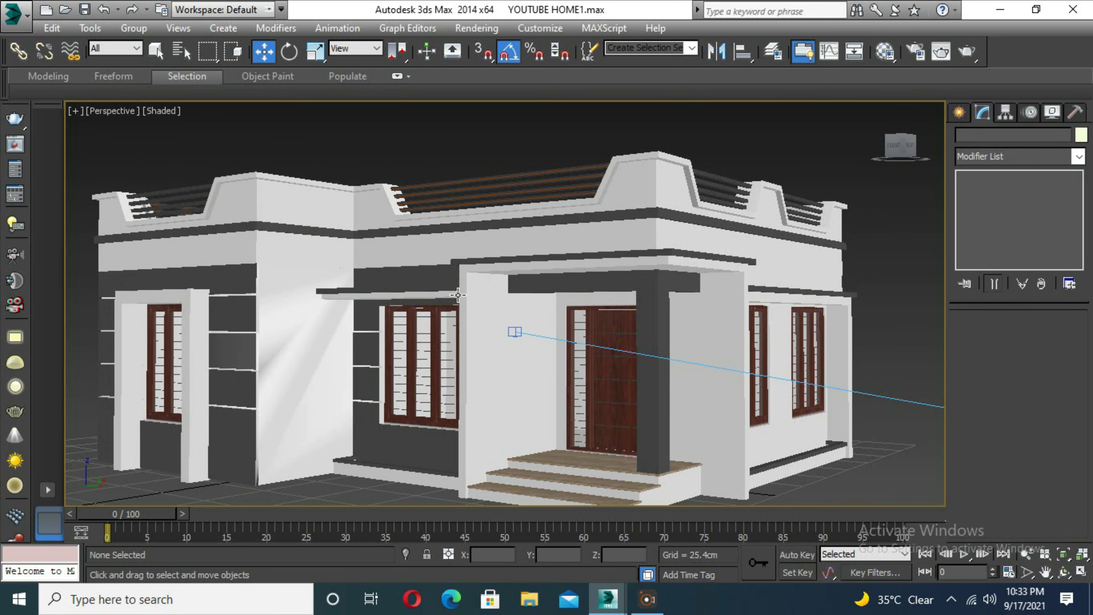
key(shift+q)
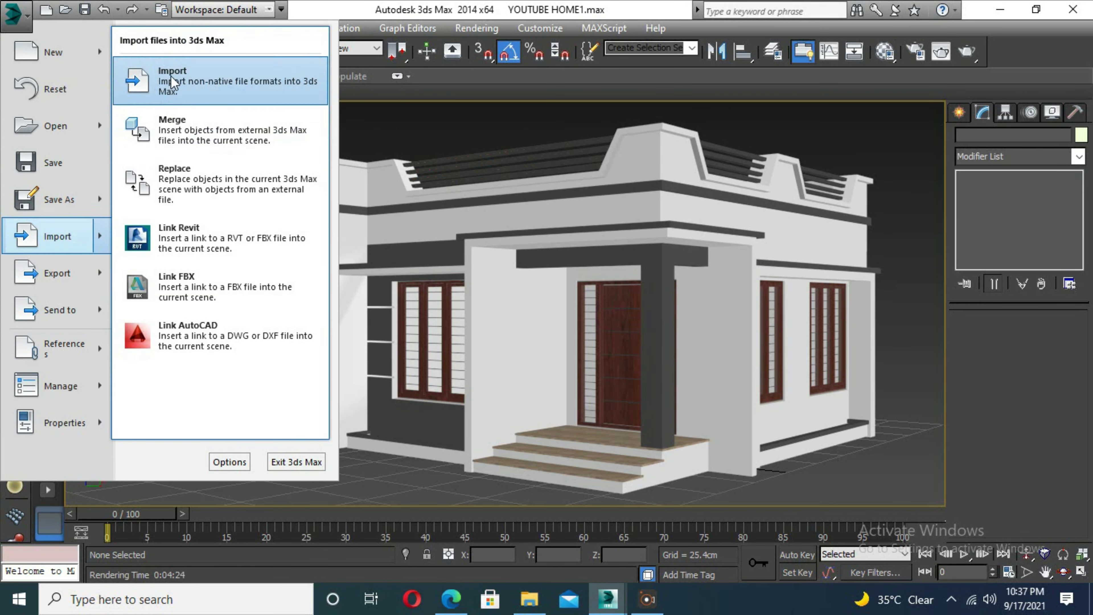
Step: Import the Flowers model from Desktop > 3d objects > GARDEN FLOWERS
click(172, 81)
click(65, 215)
double_click(495, 207)
double_click(654, 222)
double_click(147, 164)
click(615, 327)
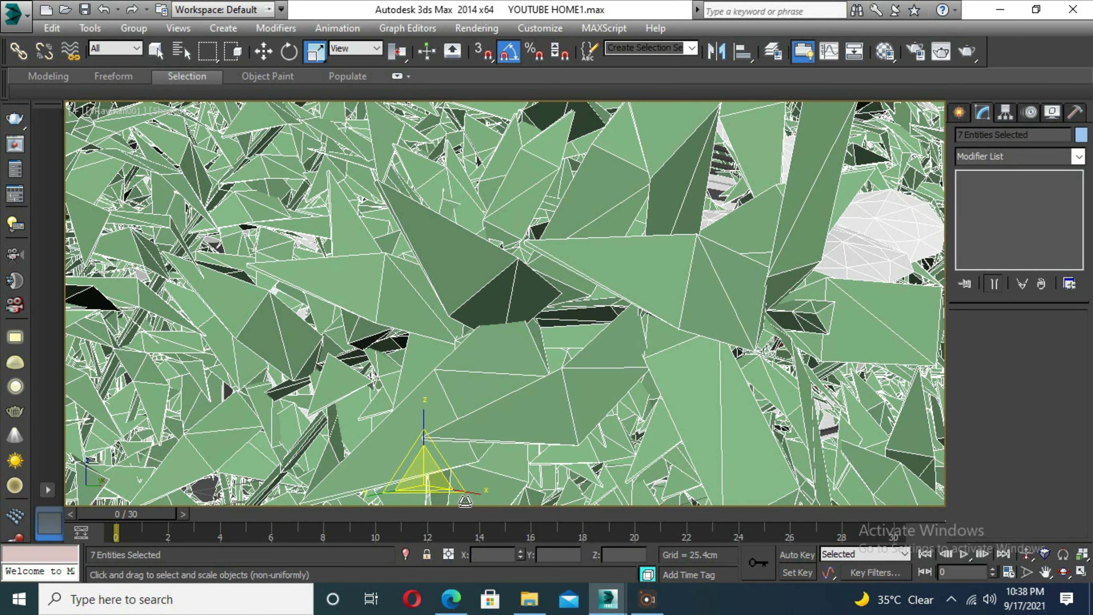
Step: Shrink the flowers, rotate them -95° and place them on the window ledge
drag(465, 501, 473, 452)
scroll(477, 424, down, 3)
scroll(477, 424, up, 2)
scroll(477, 424, up, 2)
scroll(452, 413, up, 5)
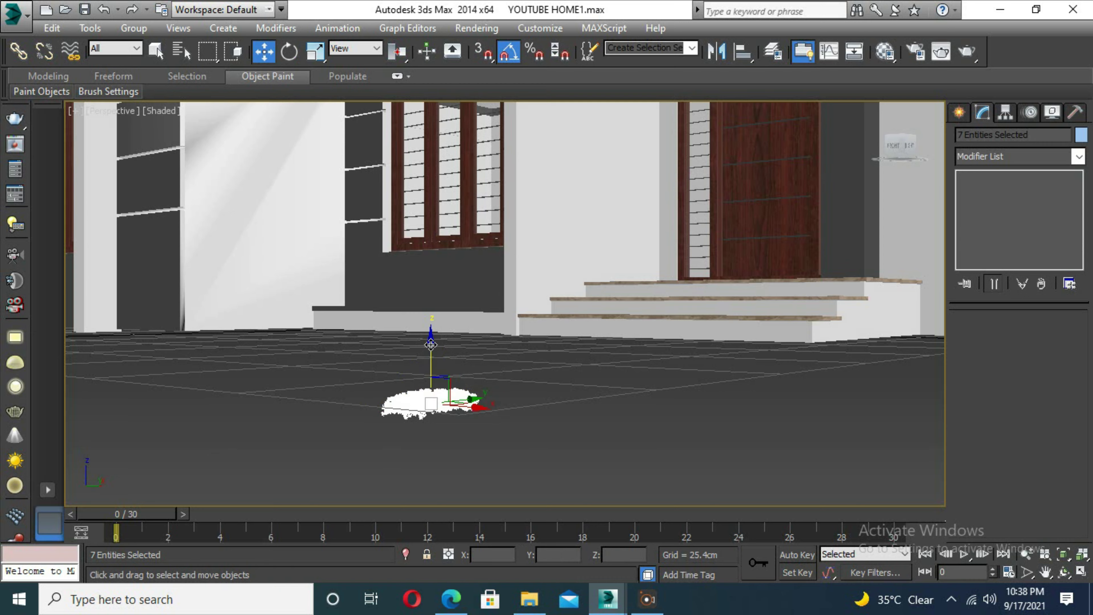
mouse_move(431, 249)
alt+middle_down()
mouse_move(291, 431)
mouse_move(258, 401)
alt+middle_up()
key(e)
drag(301, 388, 214, 408)
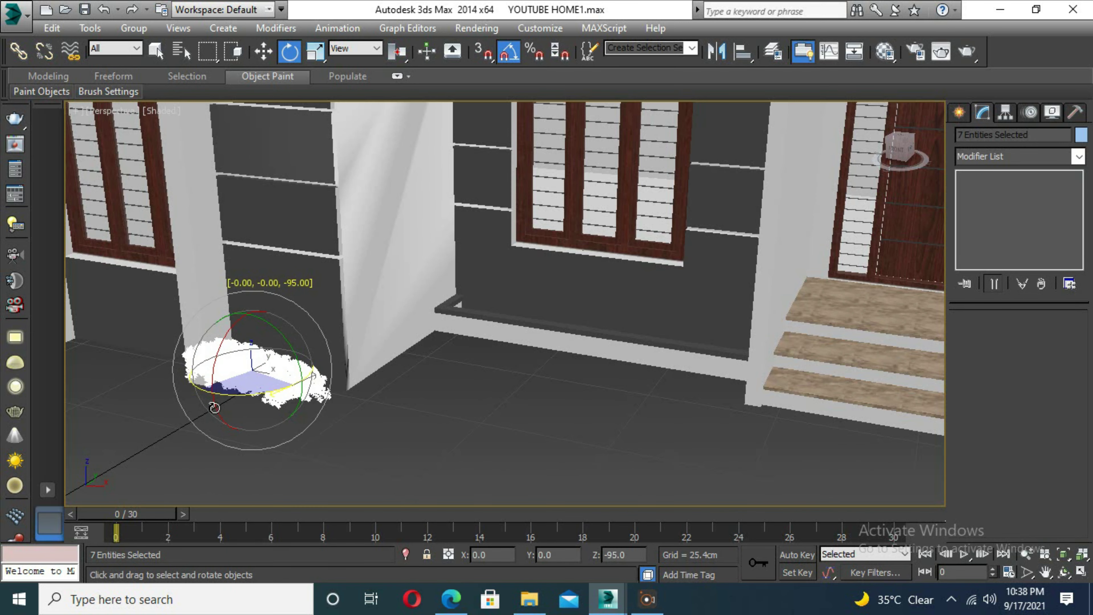
key(w)
drag(302, 384, 599, 317)
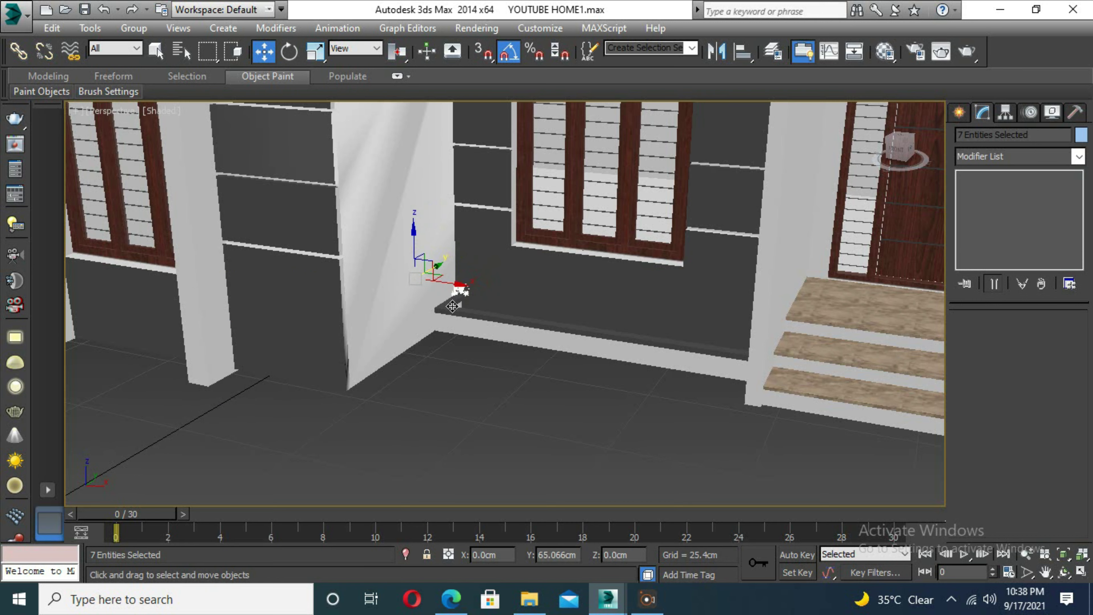
Step: Clone the flower patch to the right along the ledge
alt+middle_drag(598, 316, 548, 321)
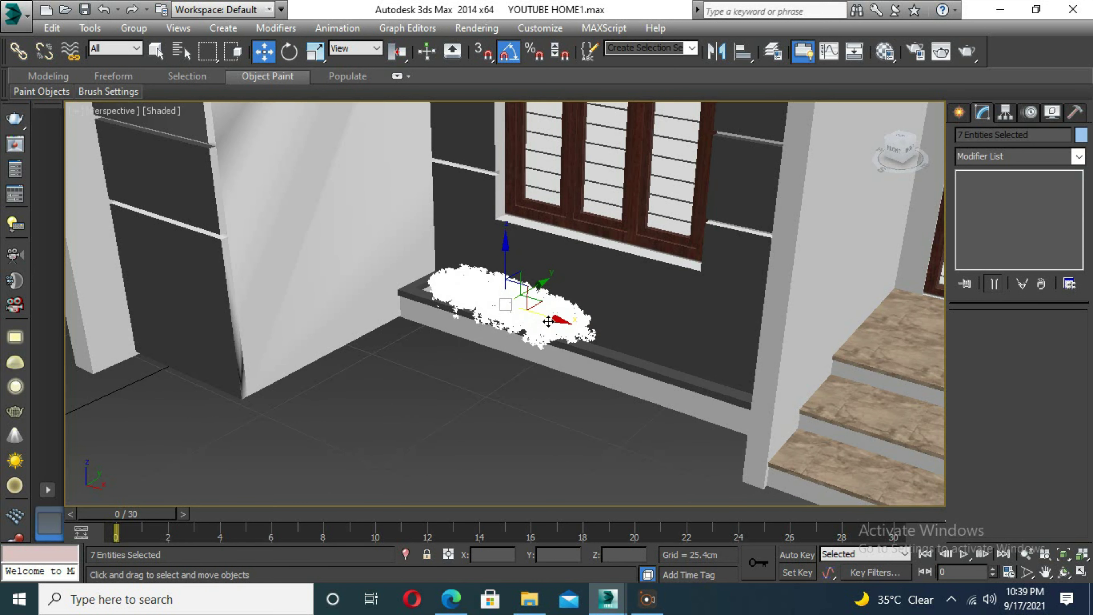
alt+middle_drag(493, 261, 516, 270)
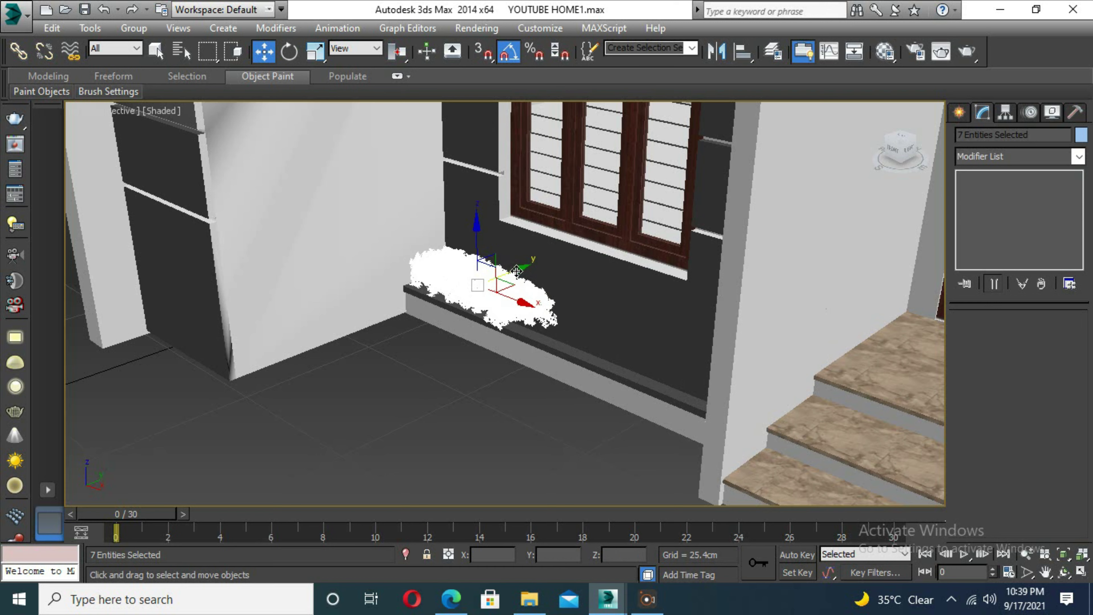
alt+middle_drag(468, 240, 533, 298)
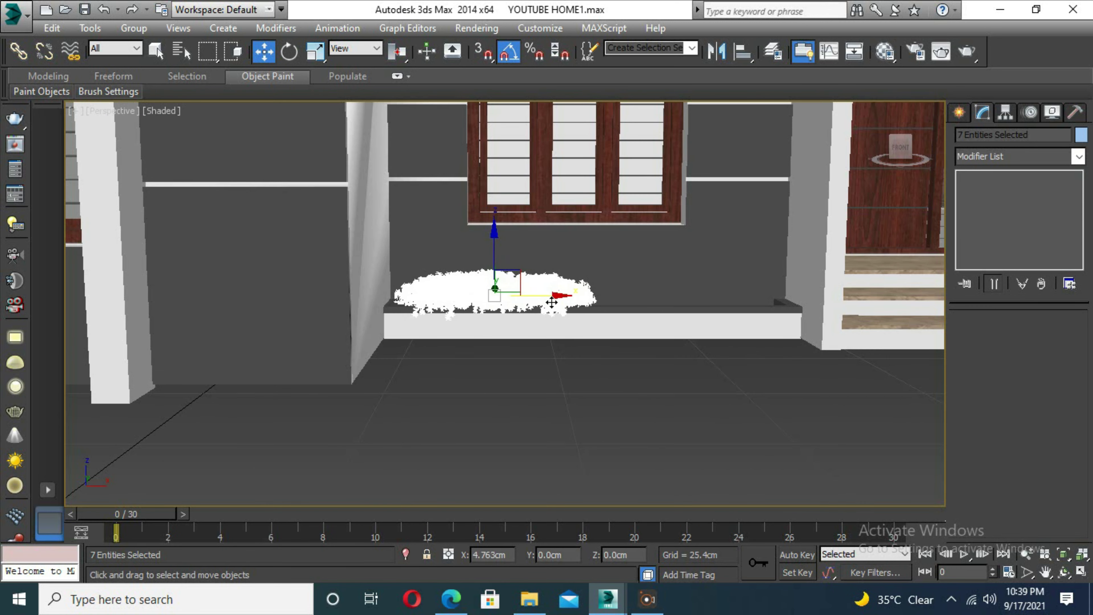
shift+drag(544, 302, 736, 301)
click(546, 366)
Step: Group both flower patches and stretch the group along the ledge
mouse_move(592, 385)
alt+middle_down()
mouse_move(620, 396)
mouse_move(593, 384)
mouse_move(539, 391)
mouse_move(538, 370)
alt+middle_up()
click(541, 302)
click(672, 306)
click(134, 28)
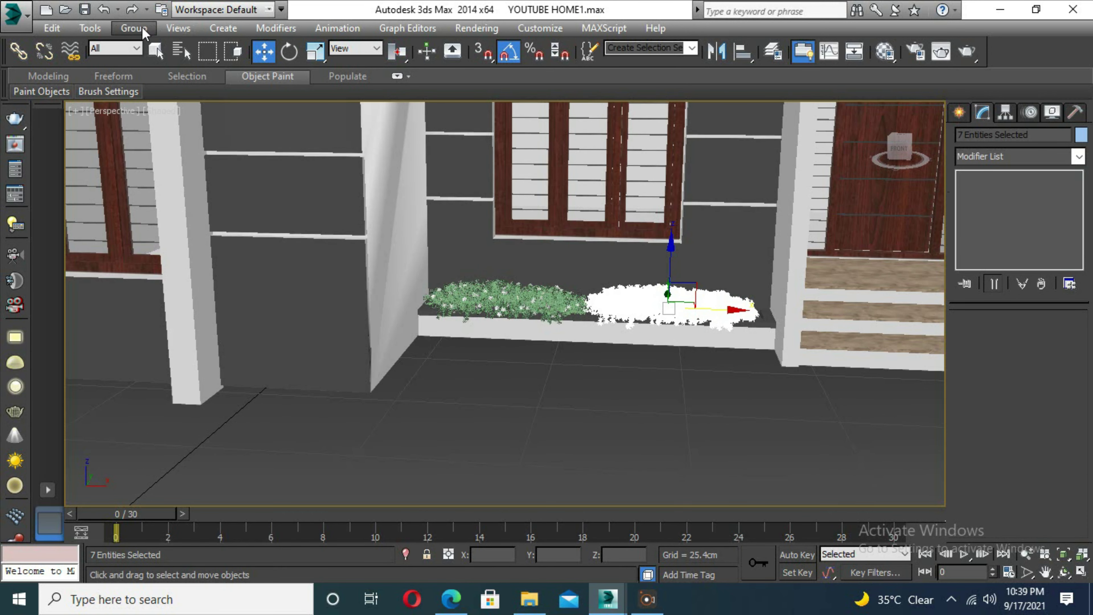
click(564, 324)
key(r)
drag(701, 244, 705, 259)
Step: Turn the flower group 45° and settle it into the window planter
mouse_move(707, 371)
alt+middle_down()
mouse_move(630, 349)
mouse_move(501, 255)
alt+middle_up()
scroll(685, 334, down, 5)
mouse_move(542, 349)
alt+middle_down()
mouse_move(659, 213)
mouse_move(454, 361)
mouse_move(387, 301)
alt+middle_up()
key(e)
drag(602, 328, 627, 322)
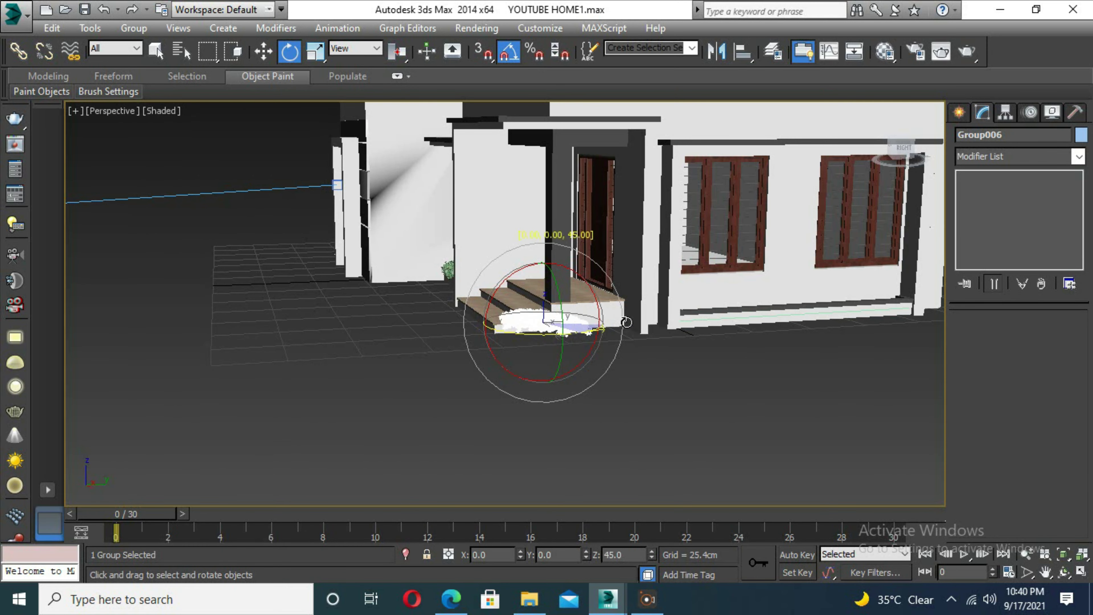
key(w)
alt+middle_drag(597, 315, 473, 310)
drag(473, 310, 830, 317)
middle_drag(830, 317, 520, 354)
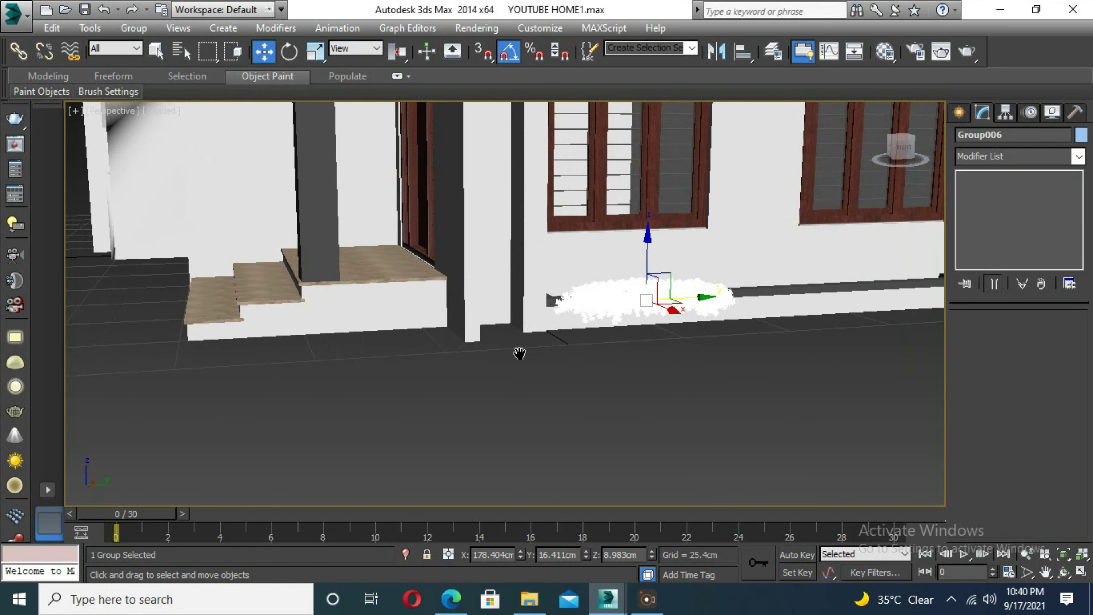
scroll(538, 336, up, 3)
mouse_move(564, 315)
mouse_down()
mouse_move(542, 306)
mouse_move(611, 282)
mouse_move(732, 280)
mouse_up()
Step: Copy the flowers along the planter and render the house with V-Ray
key(ctrl+d)
click(547, 369)
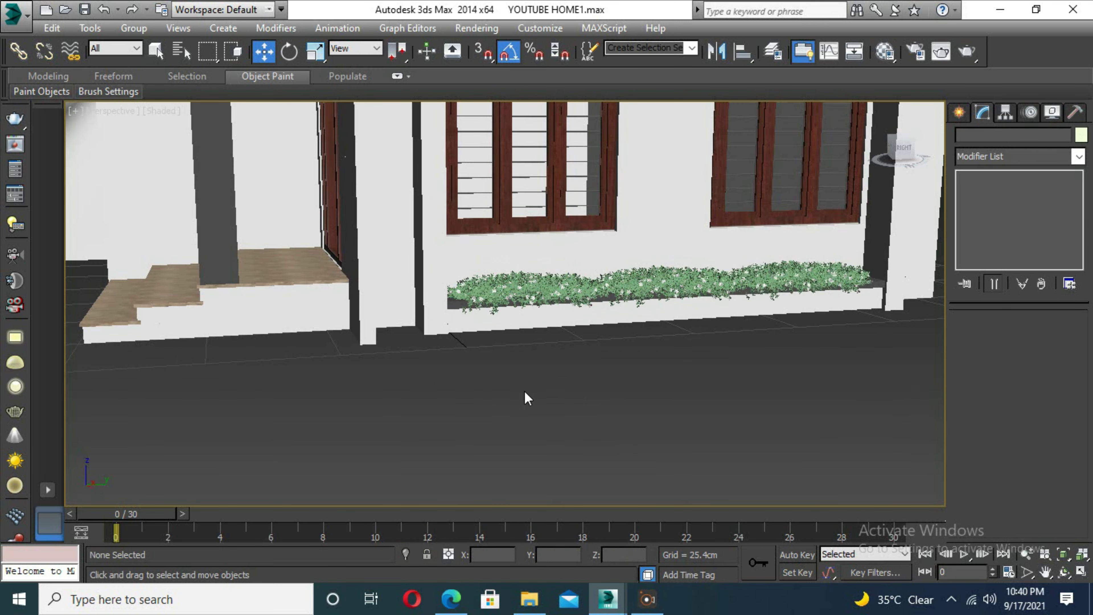
key(shift+q)
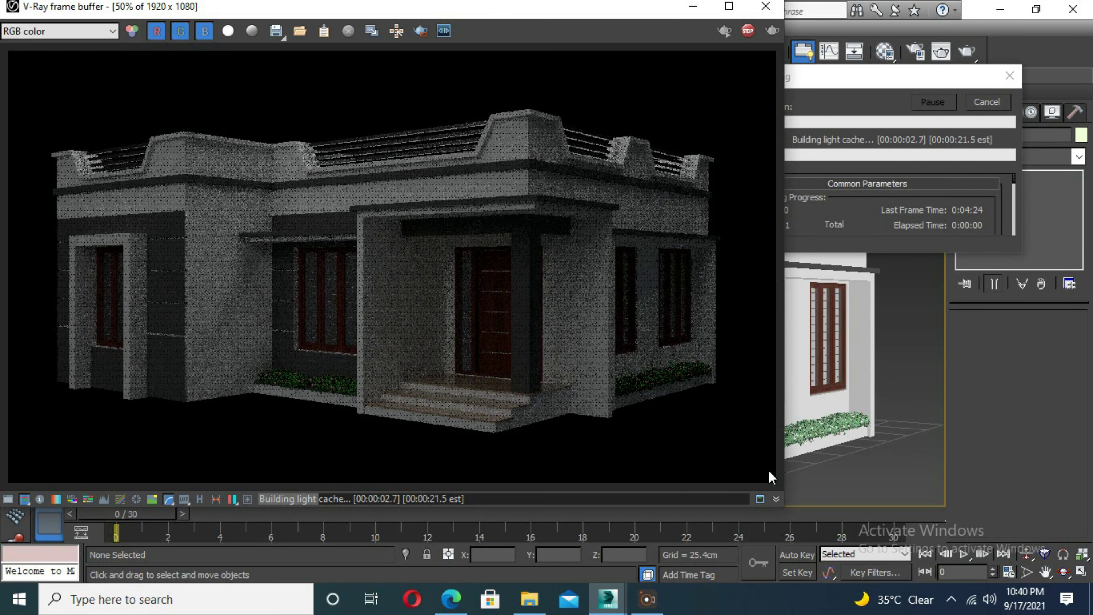
click(786, 13)
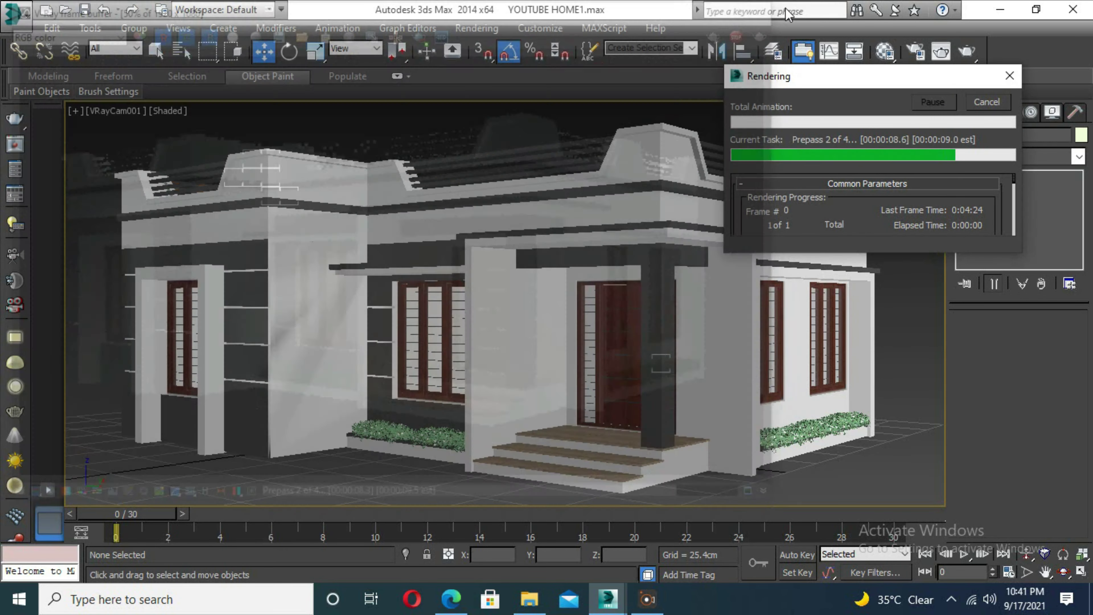